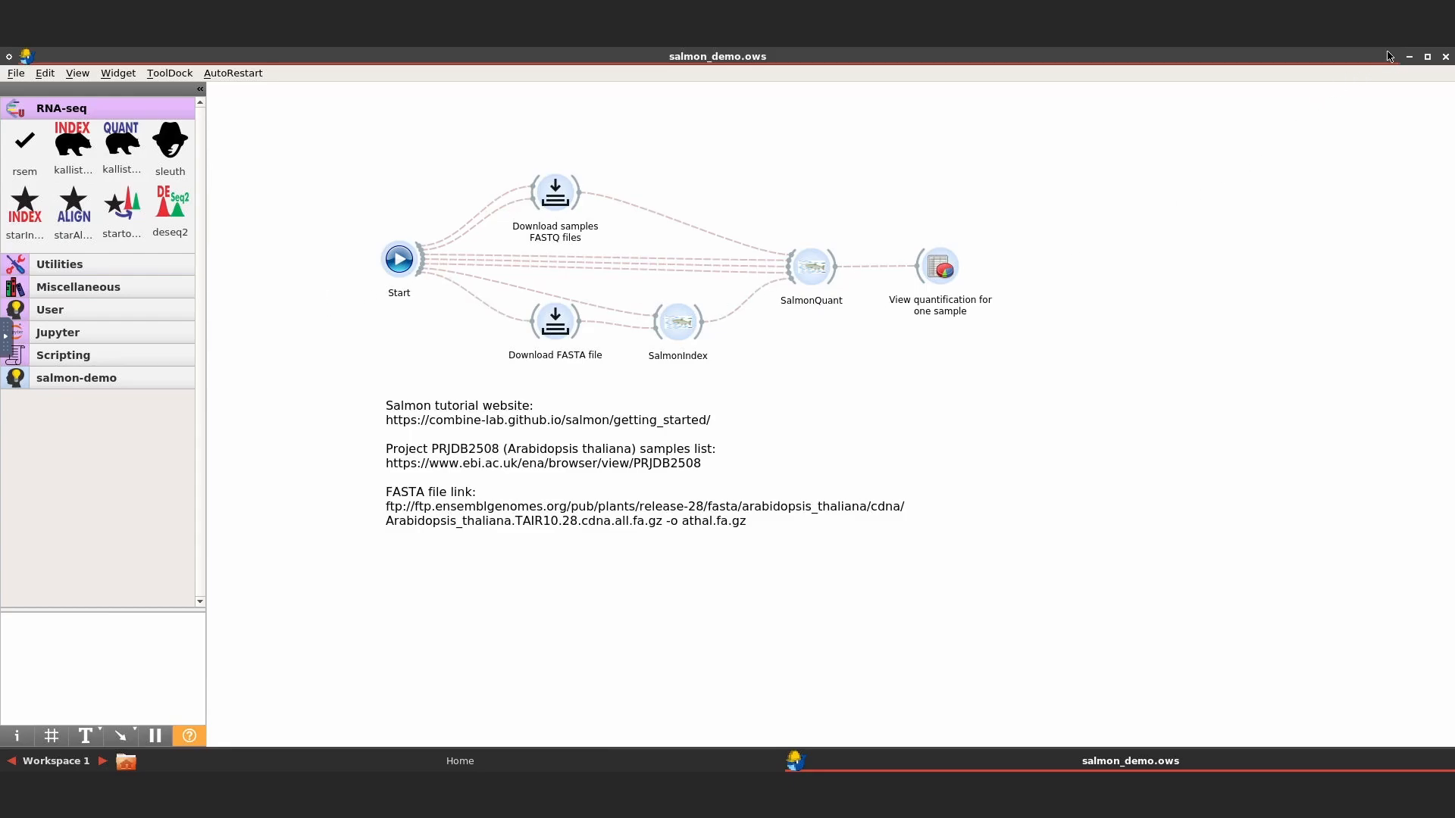
Minimize the workflow window, then launch the Geany text editor from the desktop and maximize it with its blank document ready for editing.
{"action": "left_click", "coordinate": [1410, 57]}
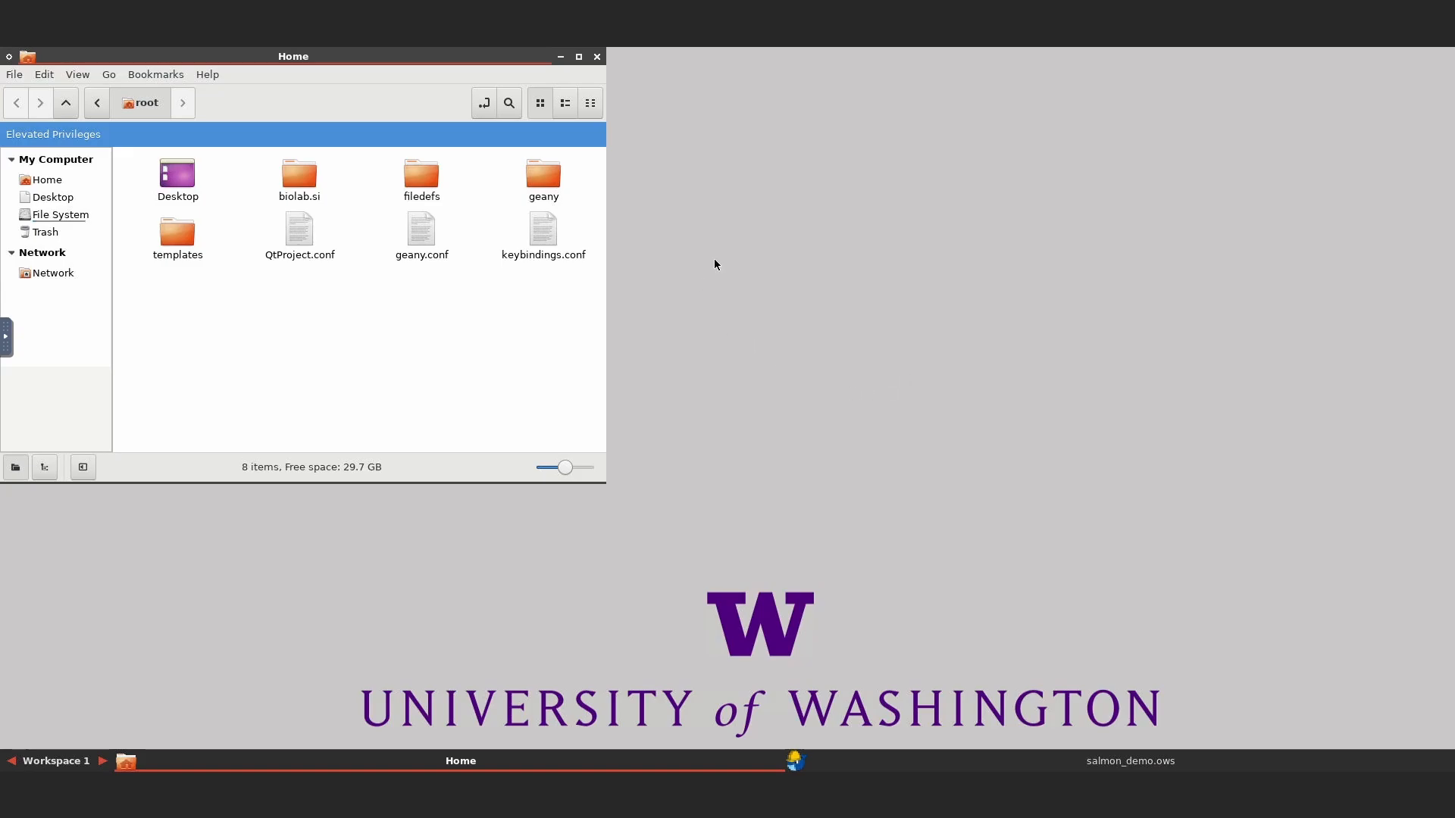
{"action": "right_click", "coordinate": [726, 234]}
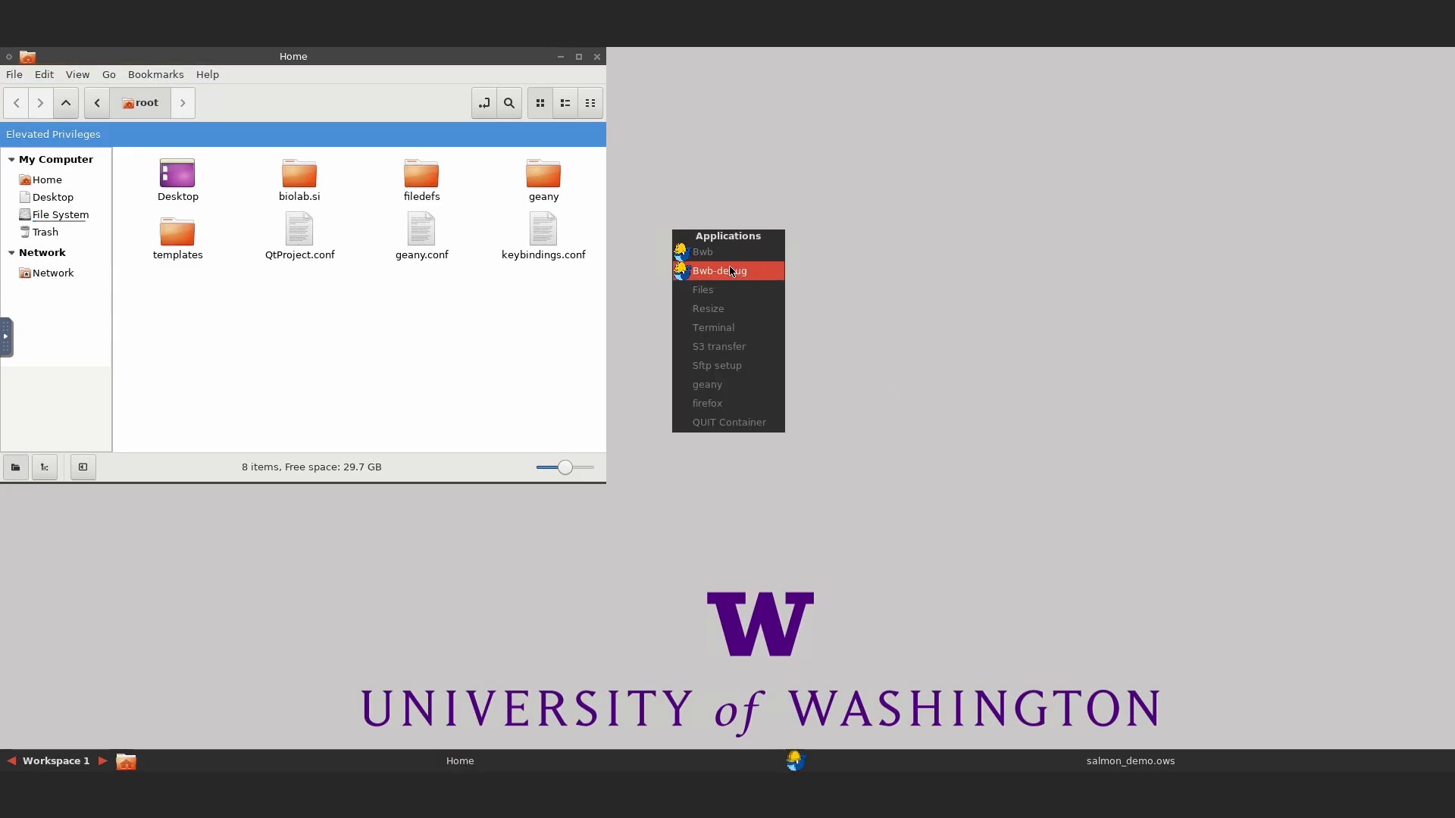
{"action": "left_click", "coordinate": [739, 388]}
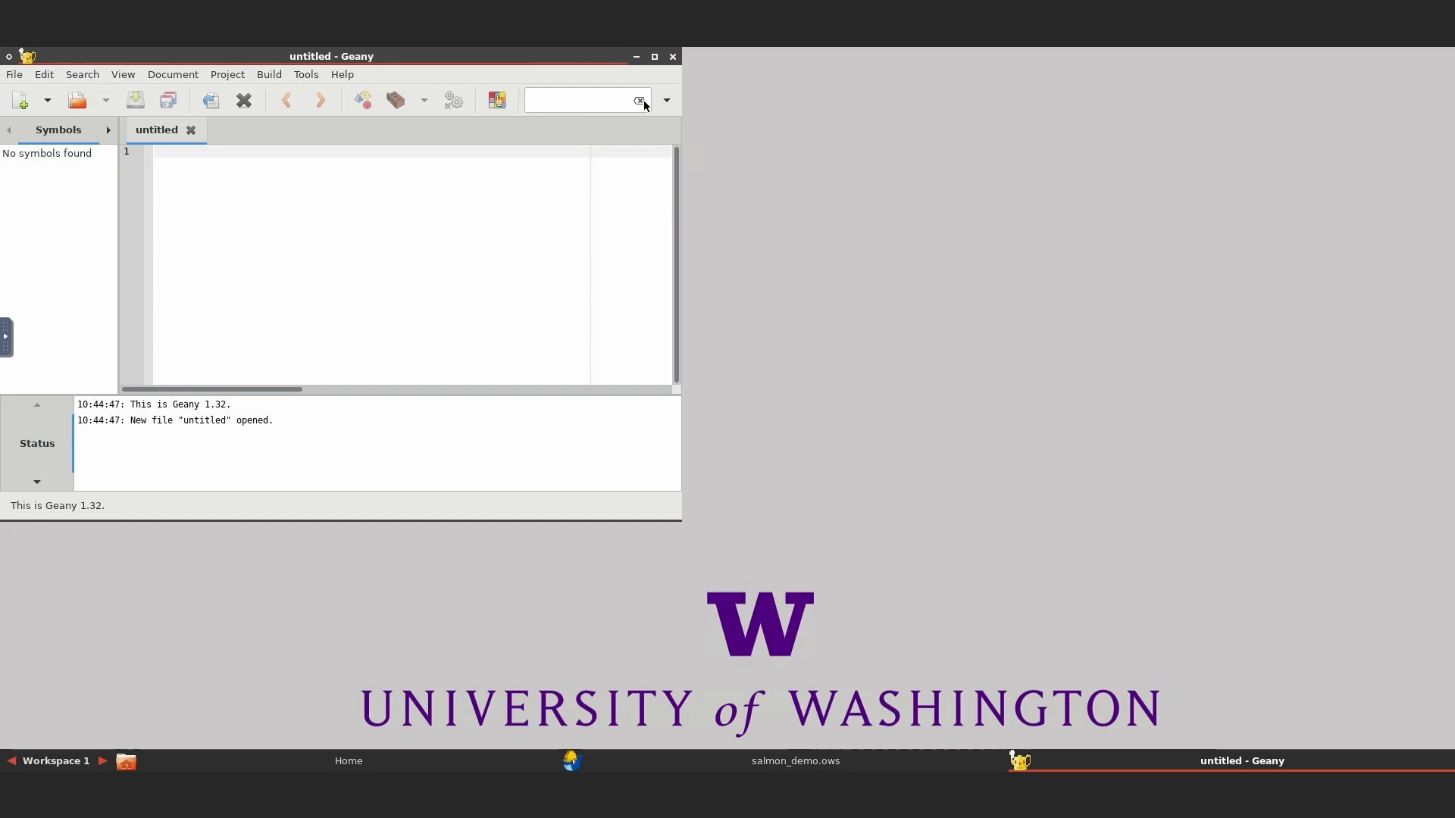
{"action": "left_click", "coordinate": [655, 57]}
{"action": "left_click", "coordinate": [206, 219]}
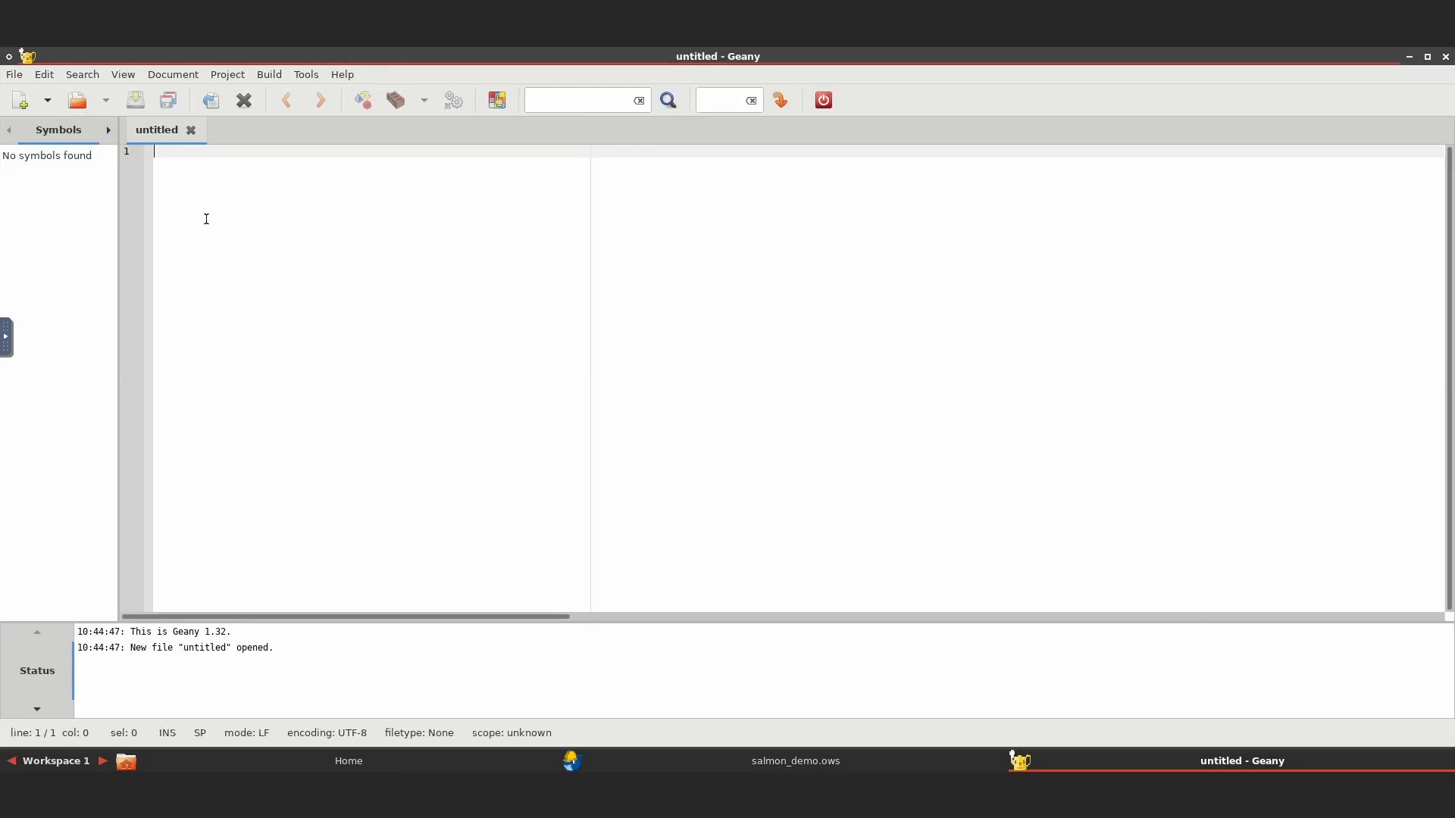
Write a bash script with the line #!/bin/bash, a blank line and the command echo $1 > $OUTPUTFILE.
{"action": "type", "text": "#"}
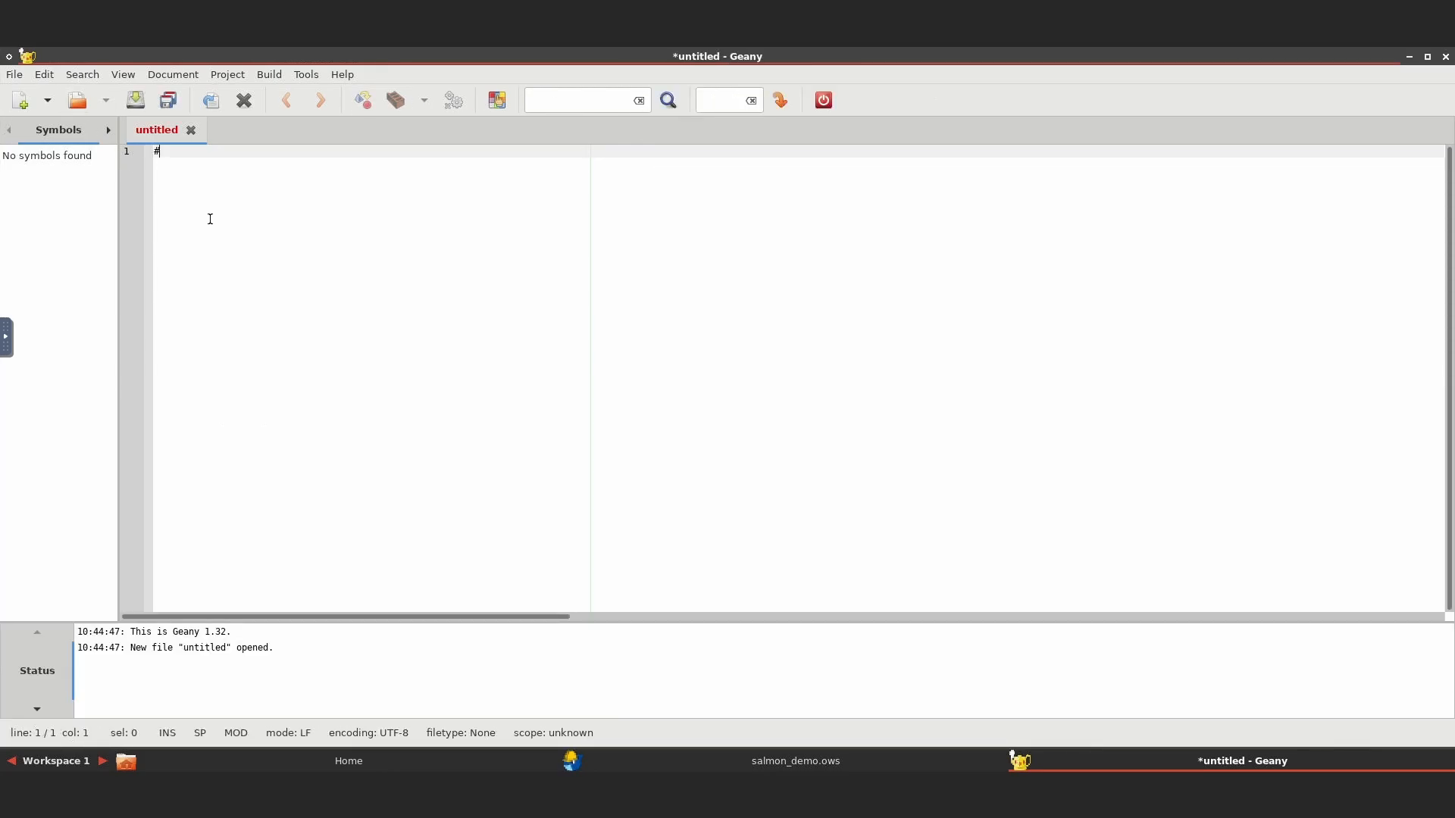
{"action": "type", "text": "!/bin/bash"}
{"action": "key", "text": "Return"}
{"action": "key", "text": "Return"}
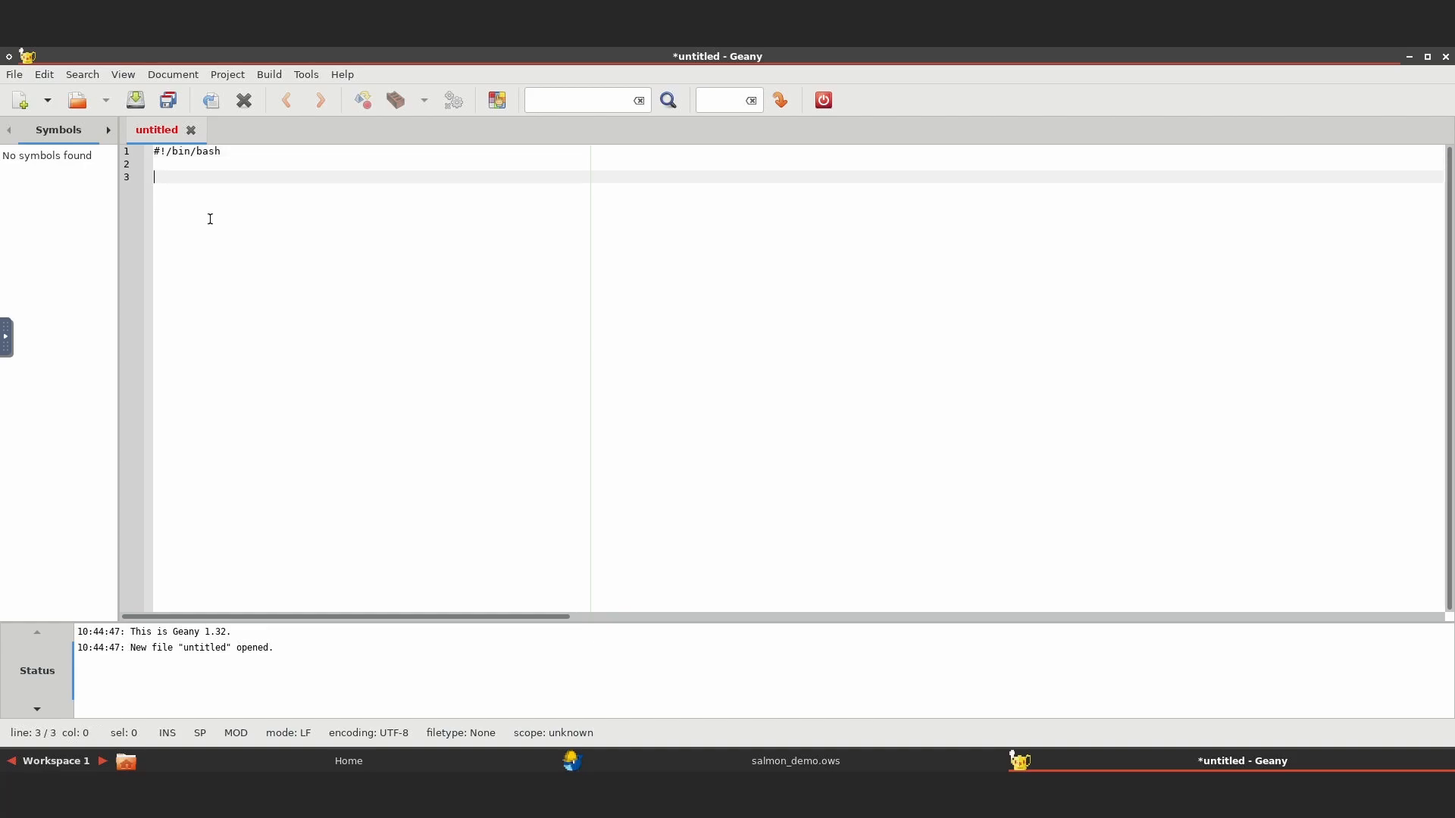
{"action": "type", "text": "echo $1 > $OUTPUTFILE"}
Save the script as echo-to-file.sh in the data folder.
{"action": "left_click", "coordinate": [13, 75]}
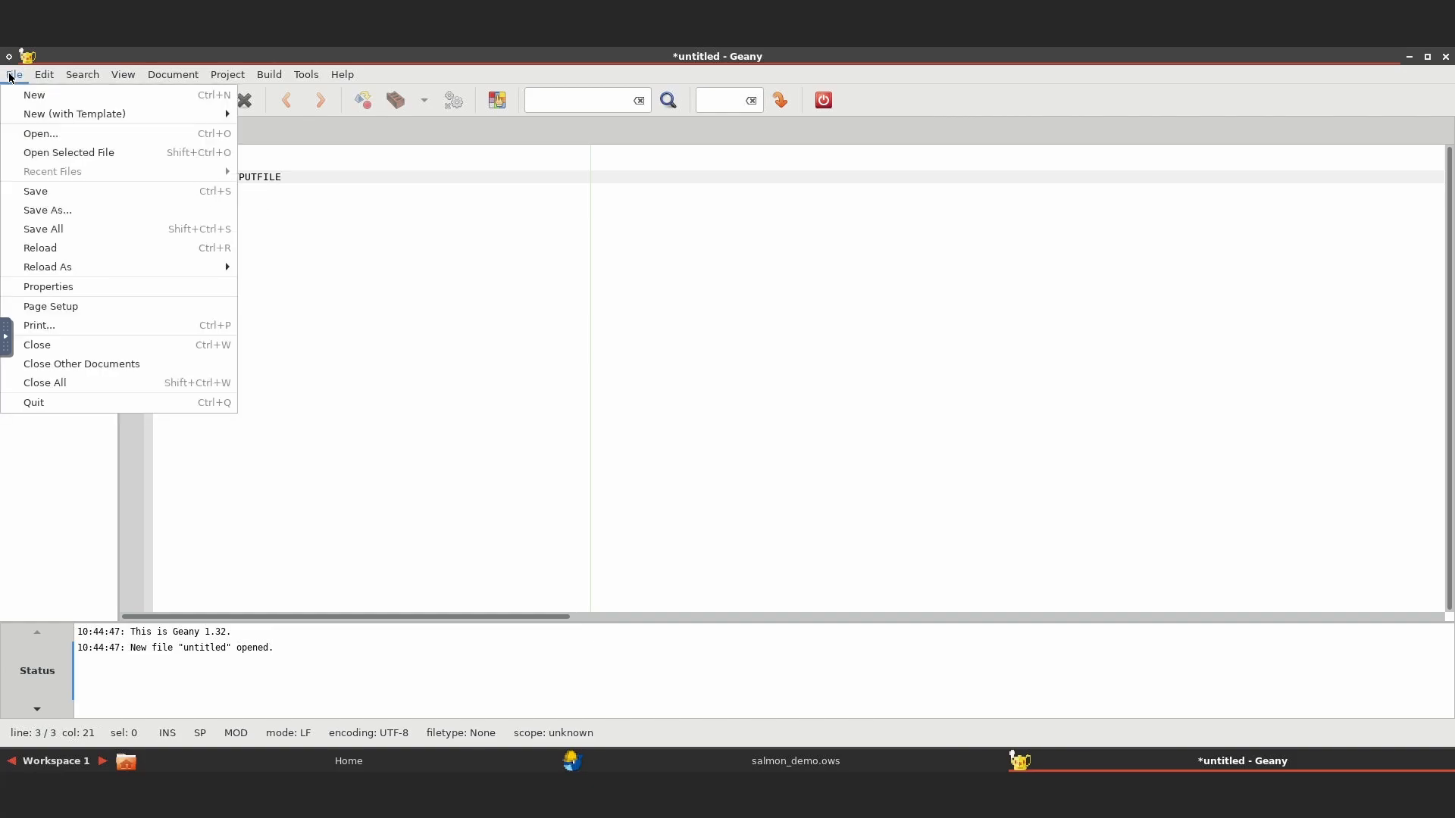
{"action": "left_click", "coordinate": [42, 210]}
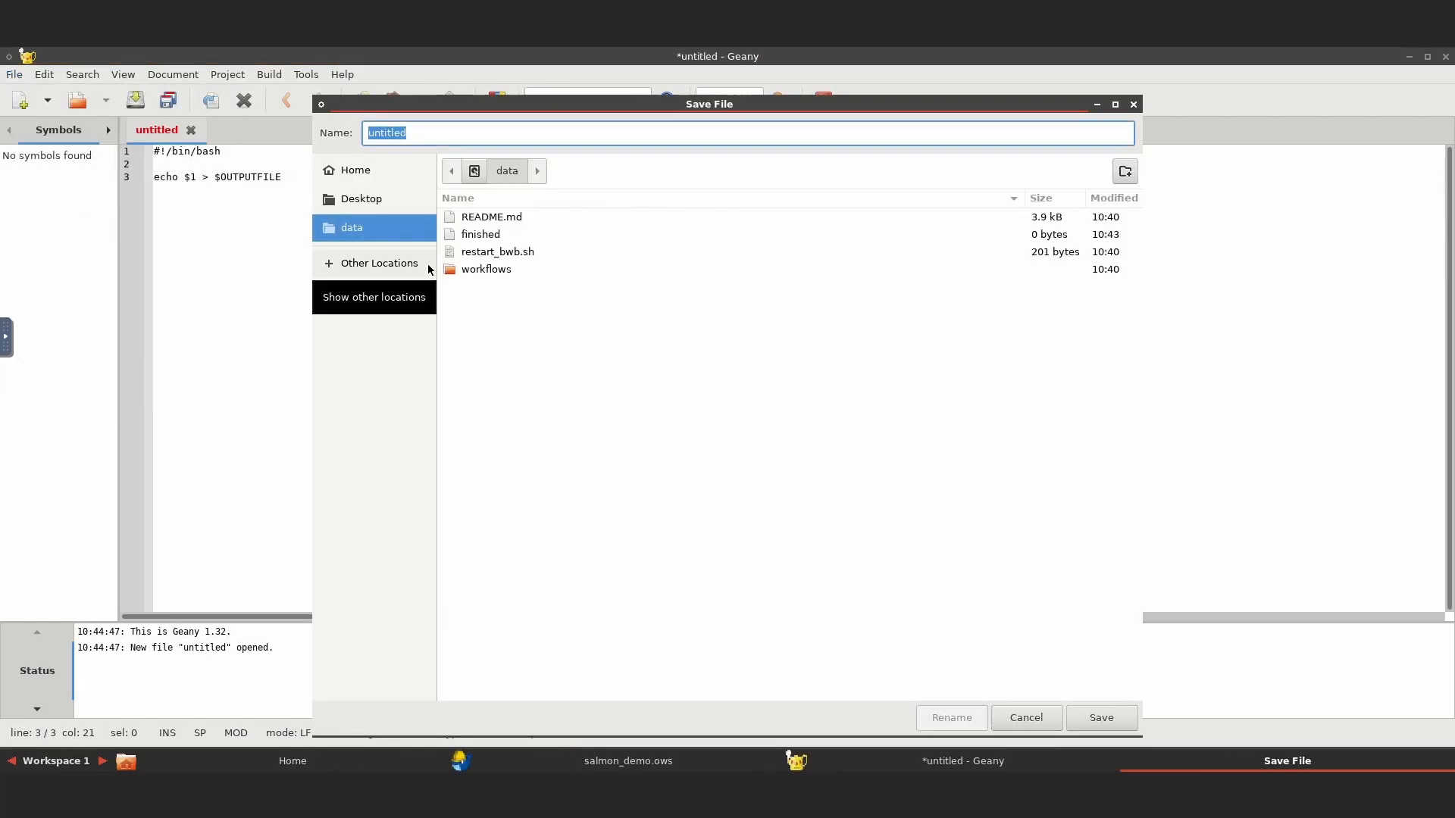
{"action": "left_click_drag", "start_coordinate": [484, 99], "coordinate": [463, 93]}
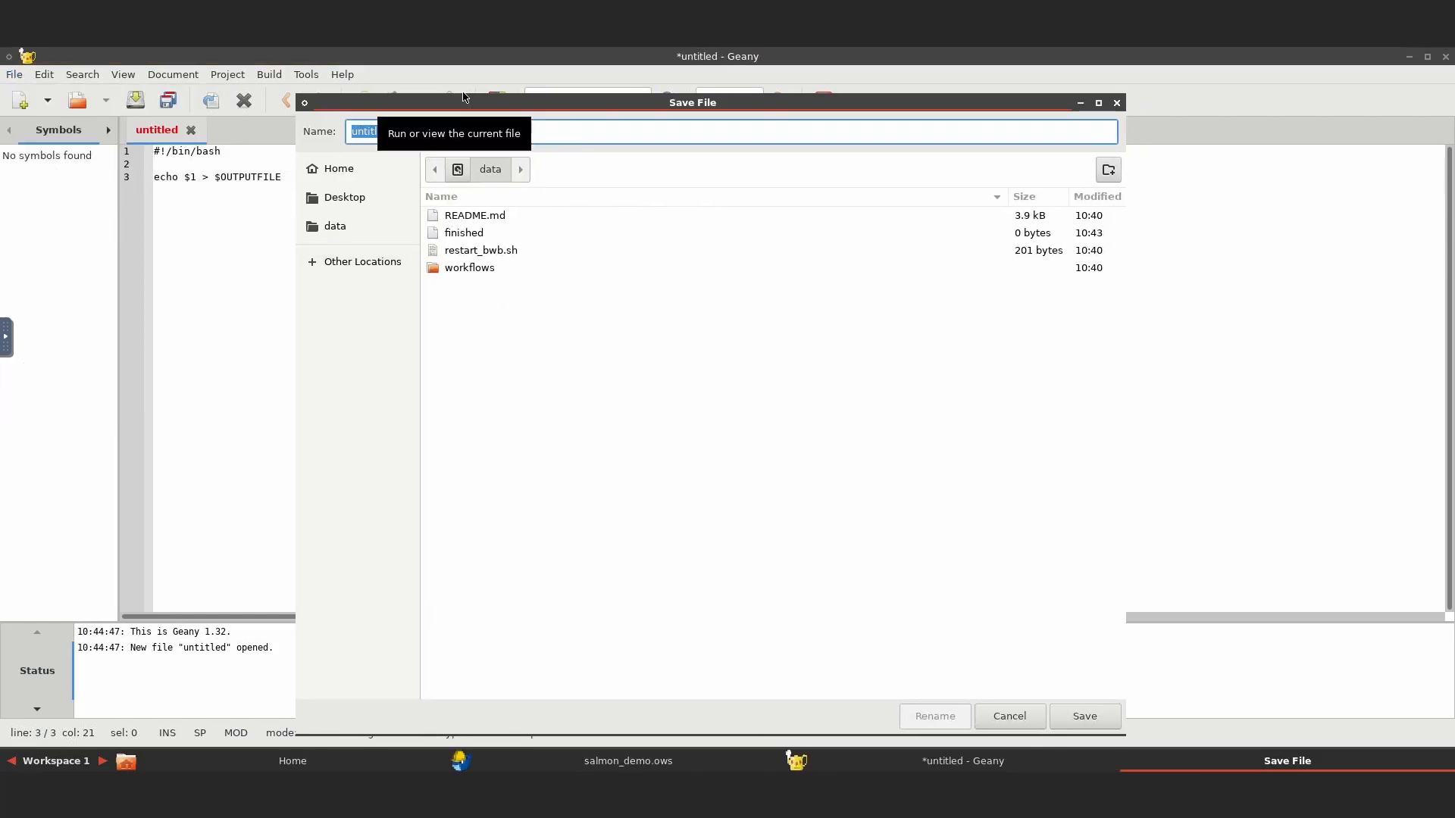
{"action": "type", "text": "echo-"}
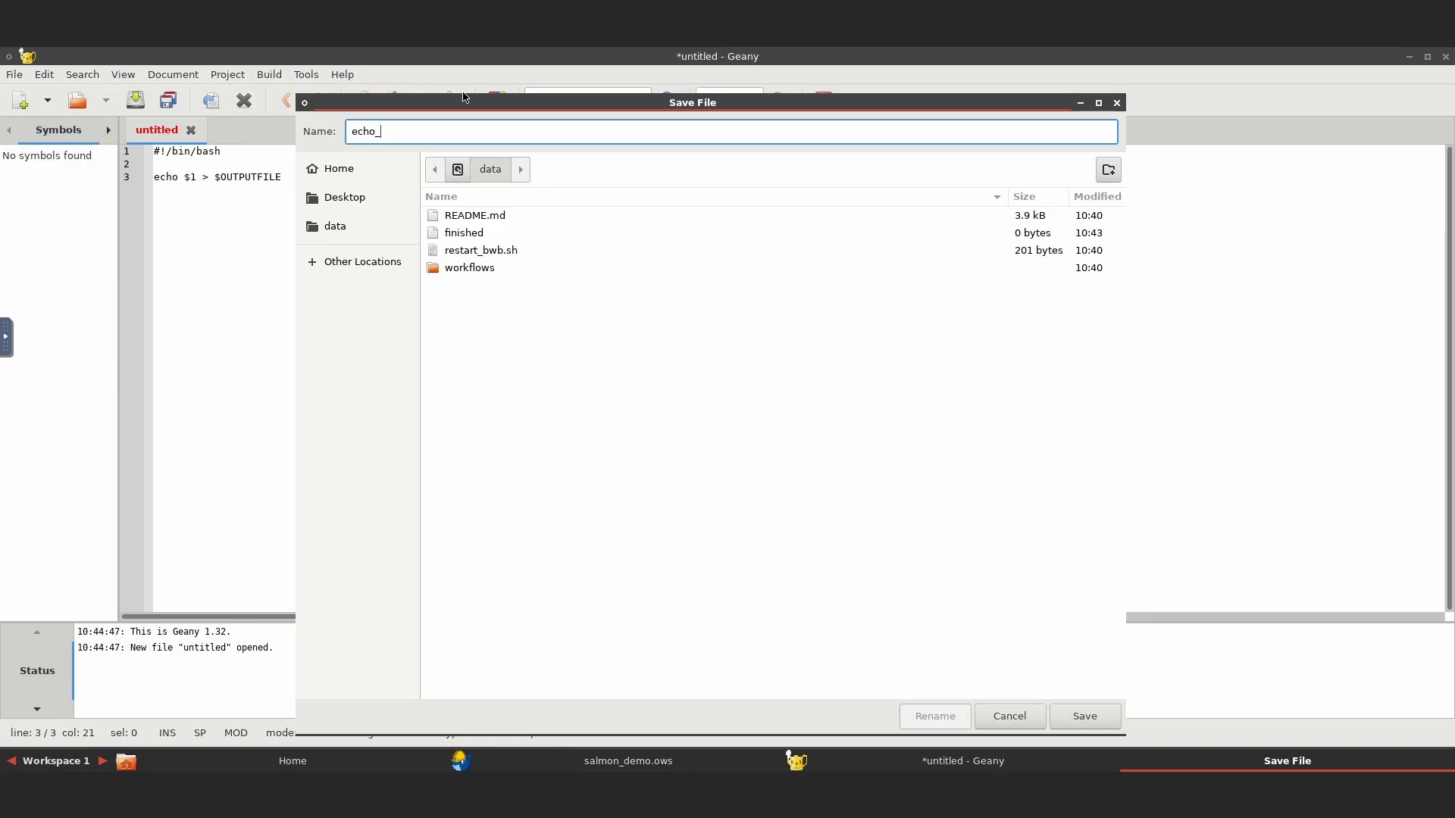
{"action": "type", "text": "to-file.sh"}
{"action": "left_click", "coordinate": [1096, 720]}
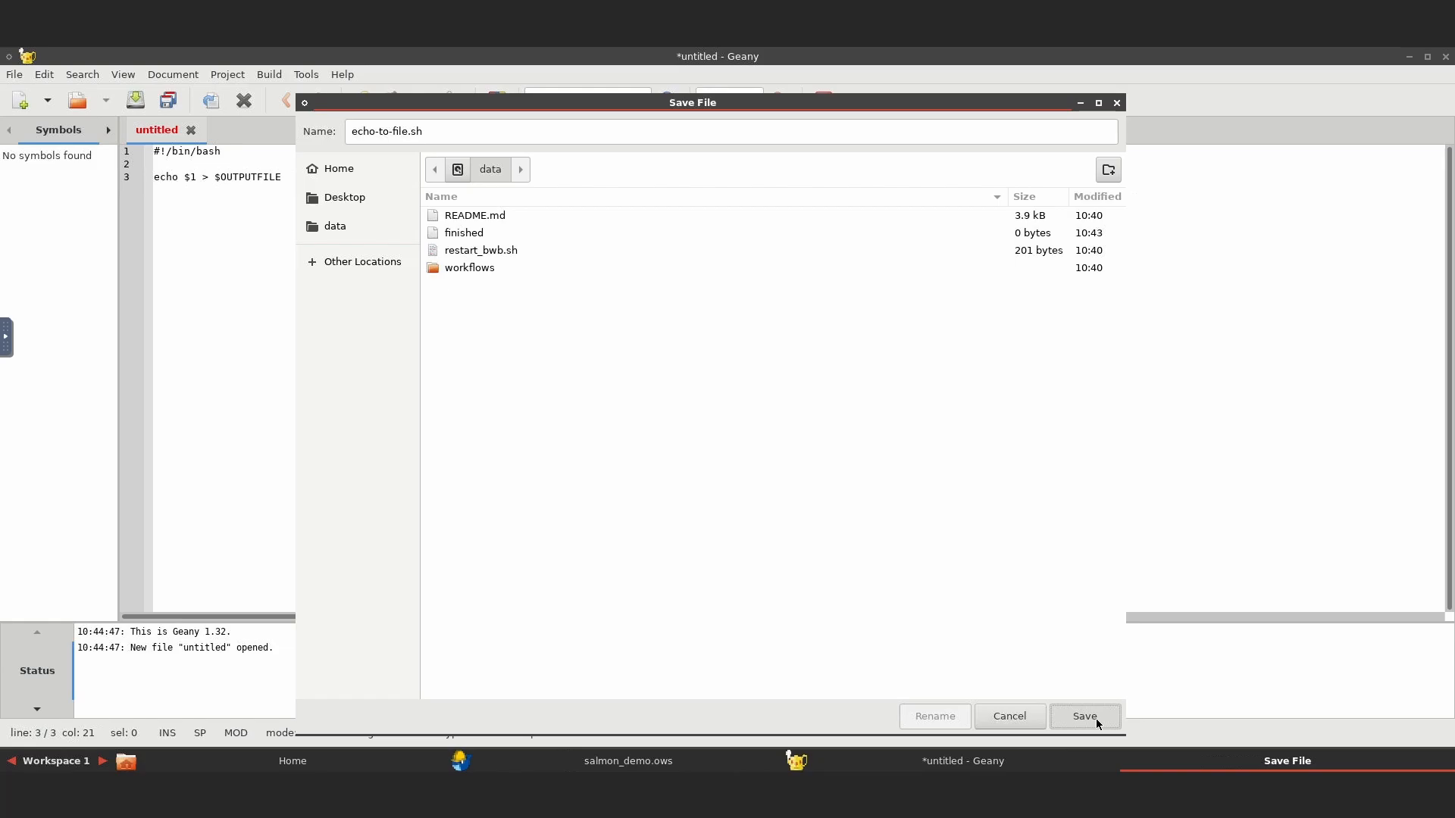
{"action": "left_click", "coordinate": [1095, 720]}
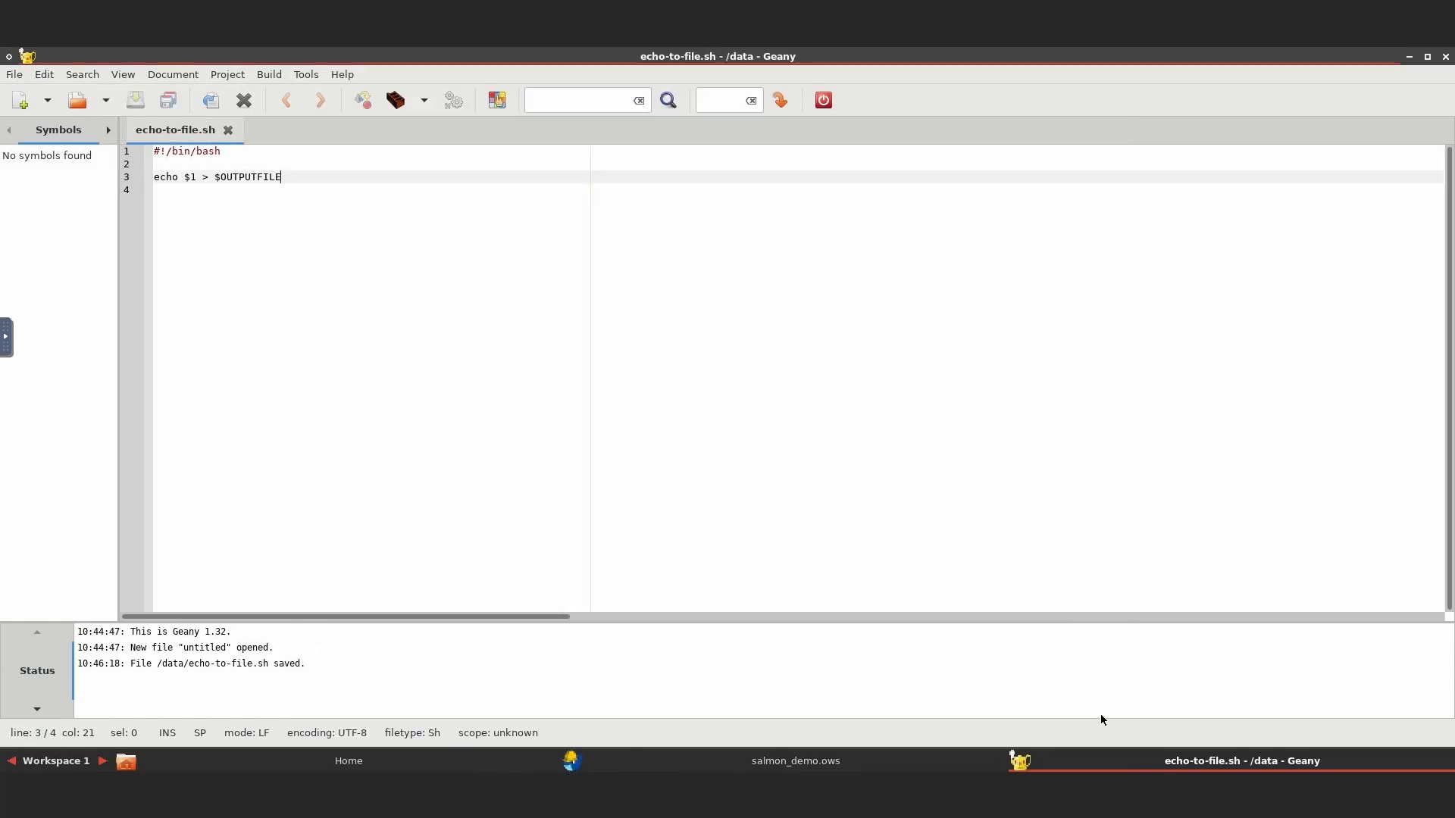
Switch to the salmon_demo workflow, add a bash_utils widget from Scripting below the quantification viewer, and check its required entries.
{"action": "left_click", "coordinate": [808, 761]}
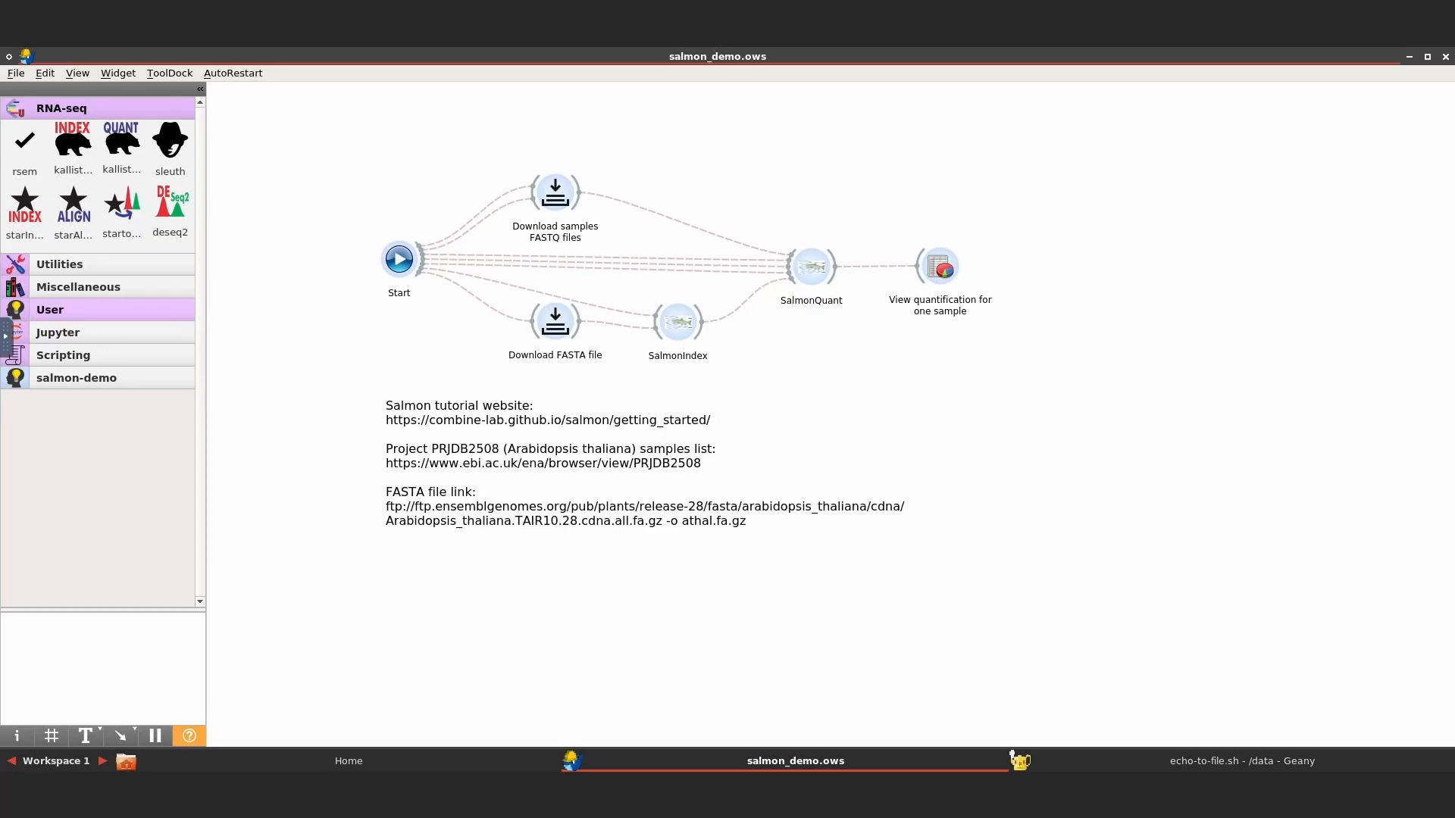
{"action": "left_click", "coordinate": [130, 275]}
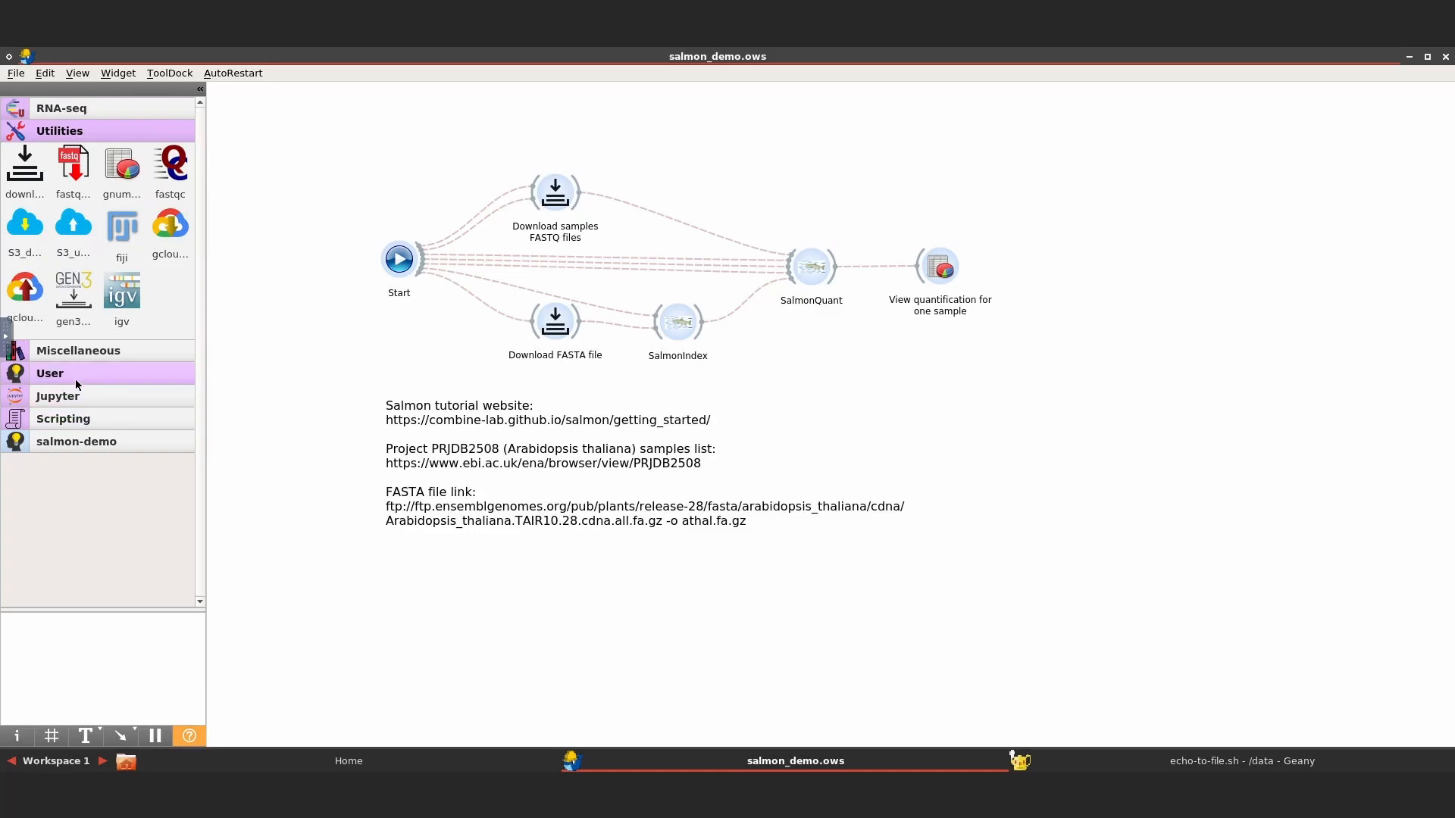
{"action": "left_click", "coordinate": [74, 419]}
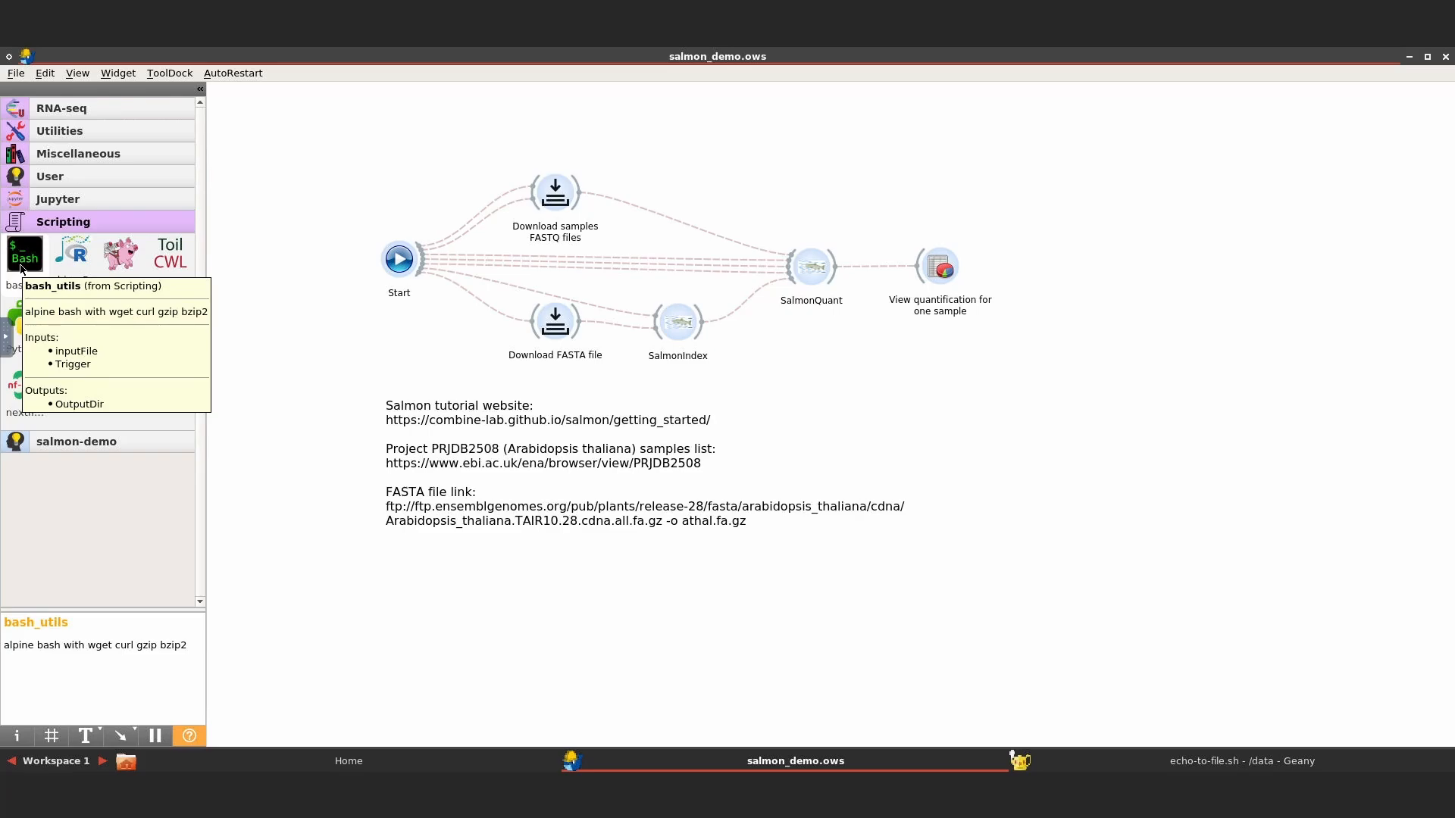
{"action": "left_click_drag", "start_coordinate": [21, 269], "coordinate": [1048, 429]}
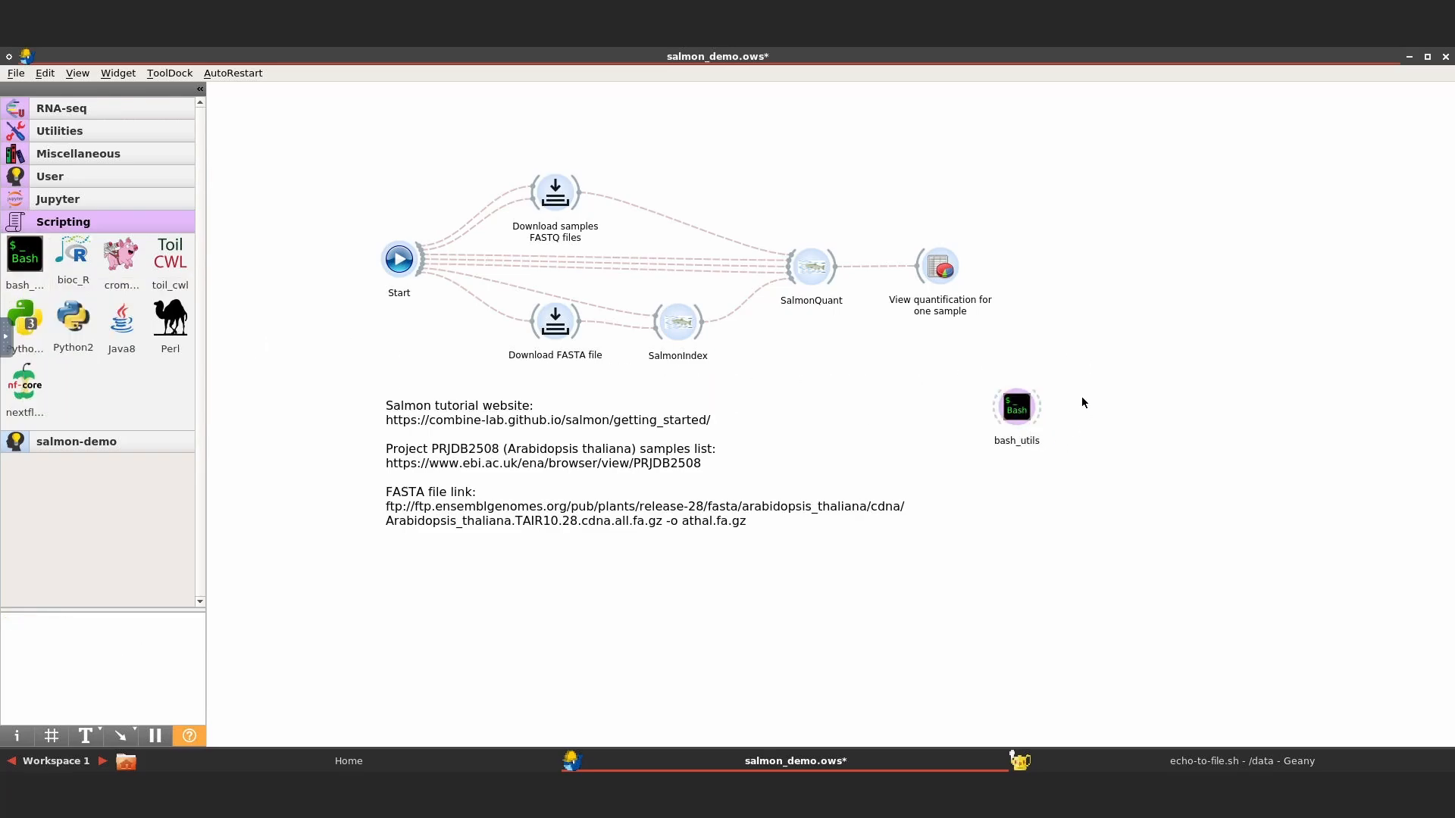
{"action": "double_click", "coordinate": [1018, 410]}
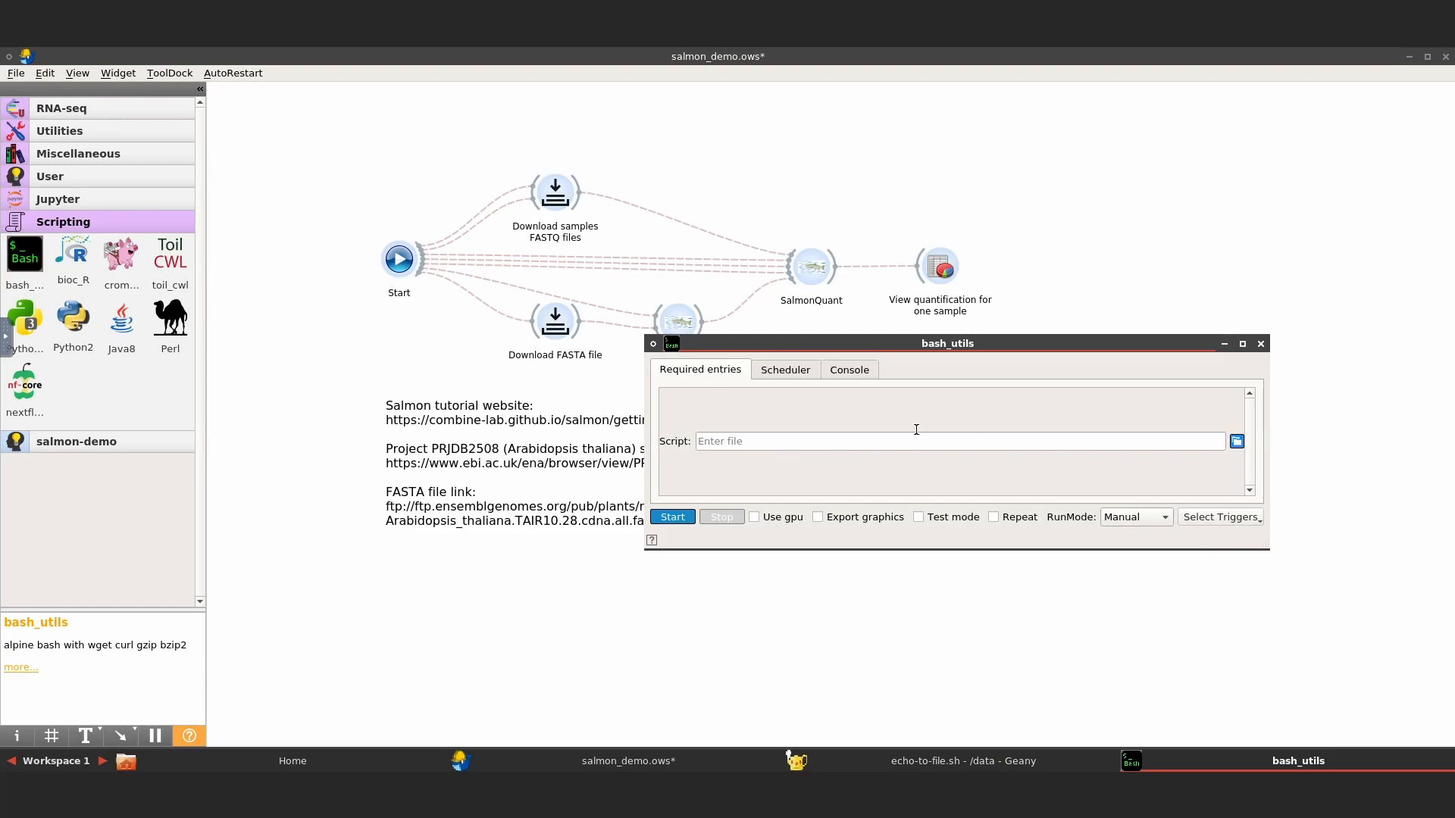
{"action": "left_click", "coordinate": [1261, 347]}
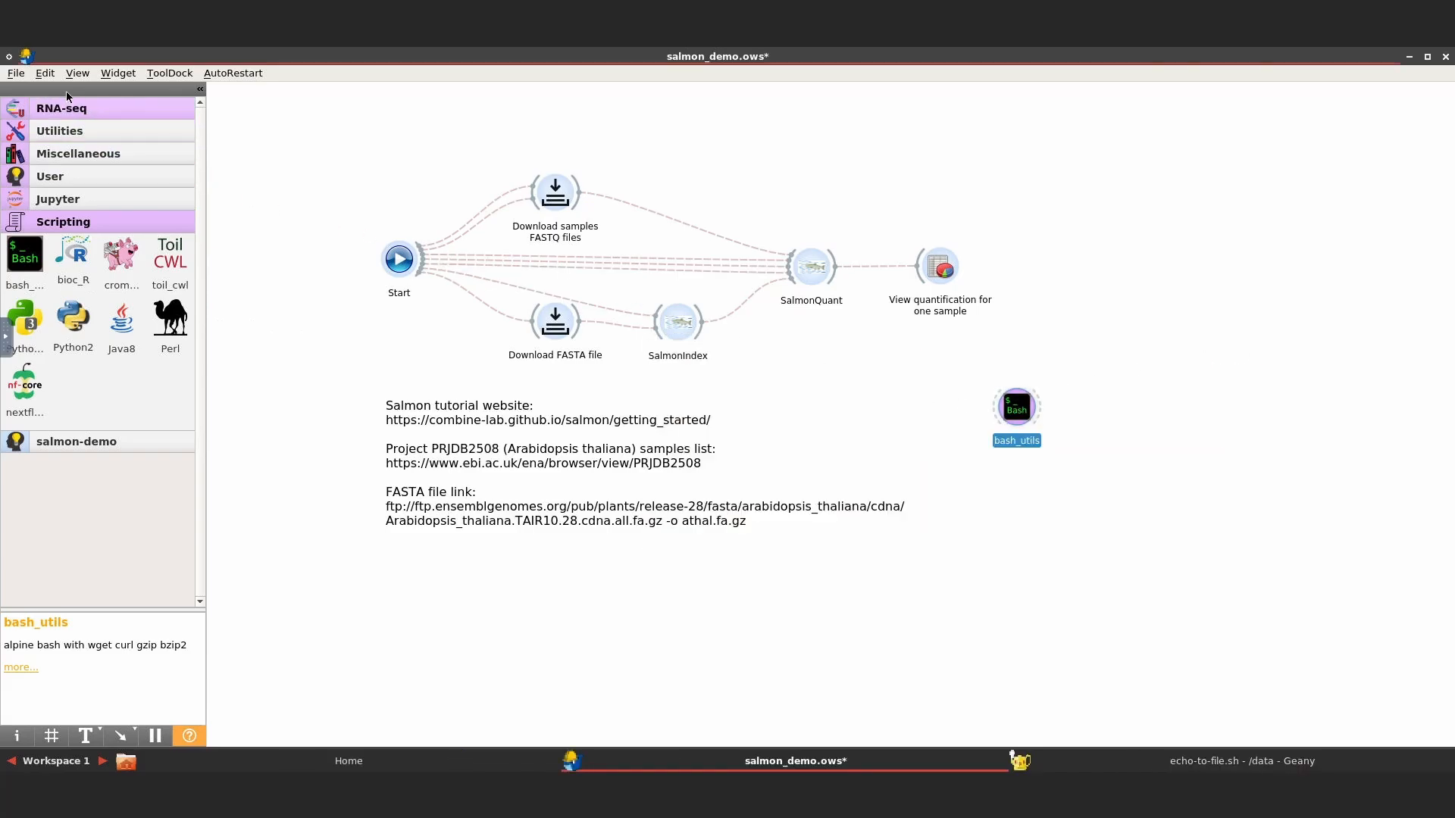
Save the workflow as salmon-demo in /data/workflows with all widget types merged, and list the salmon-demo widgets.
{"action": "left_click", "coordinate": [16, 73]}
{"action": "left_click", "coordinate": [136, 190]}
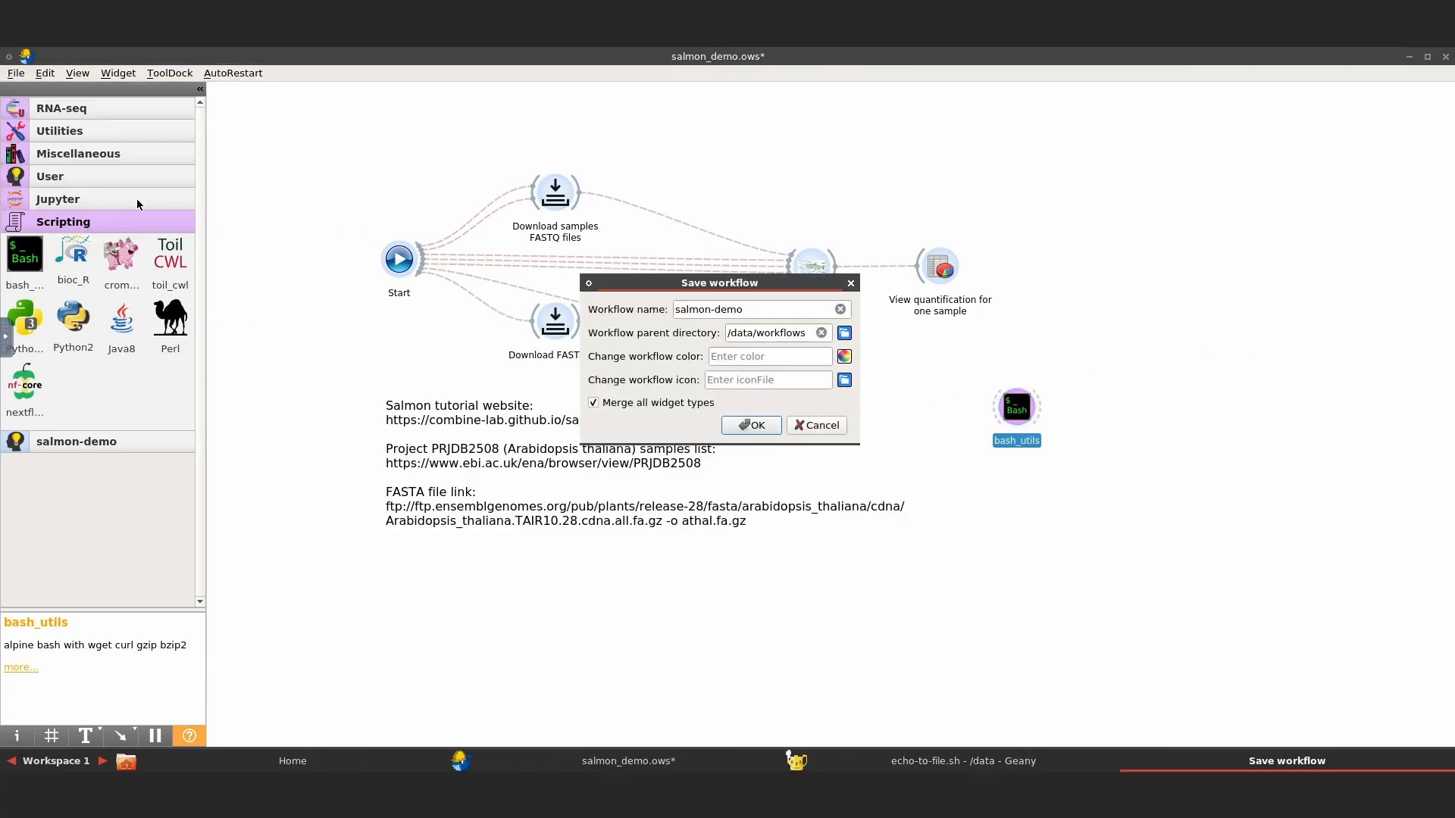
{"action": "left_click", "coordinate": [766, 428]}
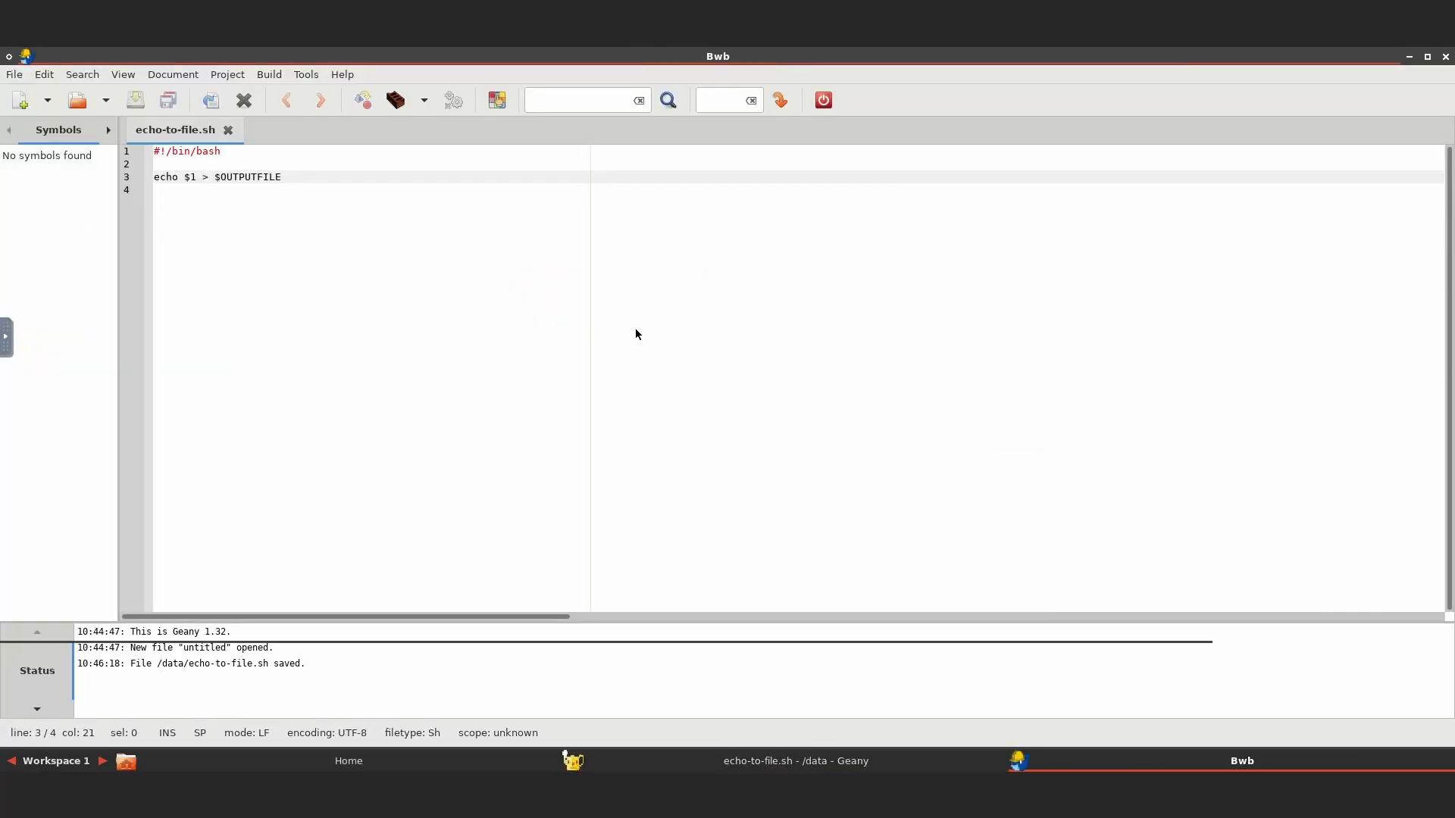
{"action": "left_click", "coordinate": [59, 439]}
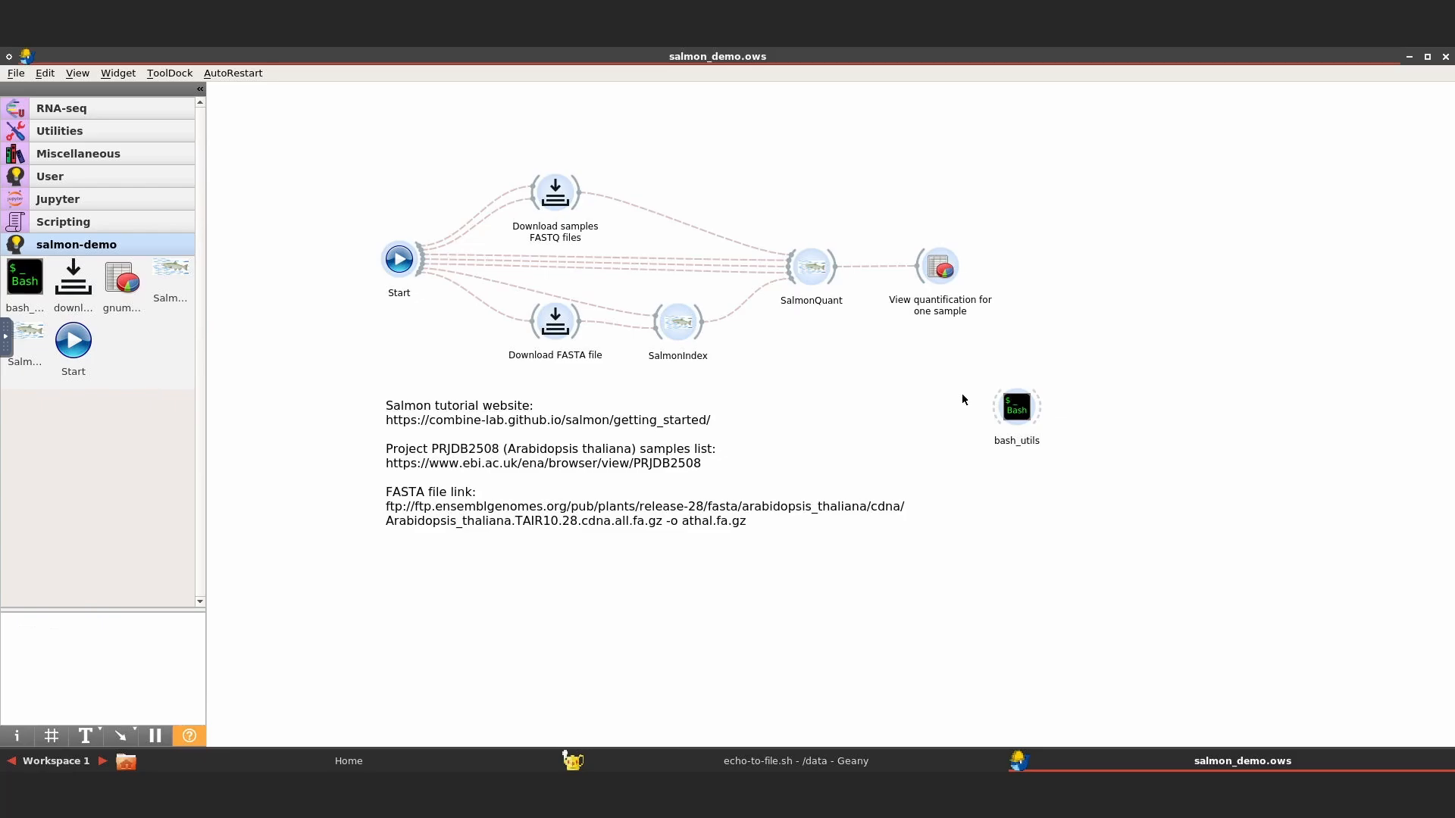
Rename the bash_utils widget's definition to bash_to_file, accepting the change for the workflow that uses it.
{"action": "right_click", "coordinate": [1016, 410]}
{"action": "left_click", "coordinate": [1027, 521]}
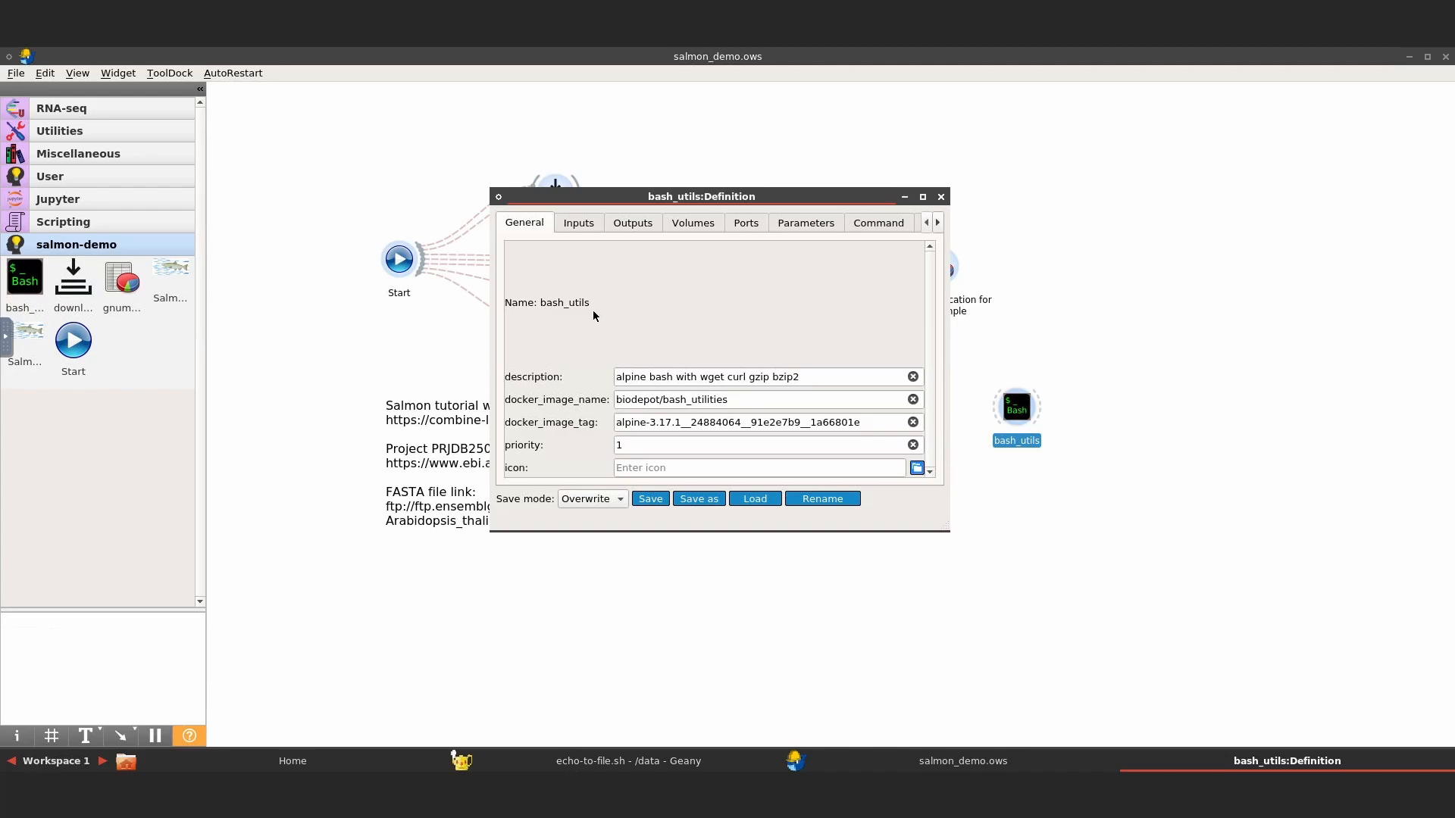
{"action": "left_click", "coordinate": [822, 499]}
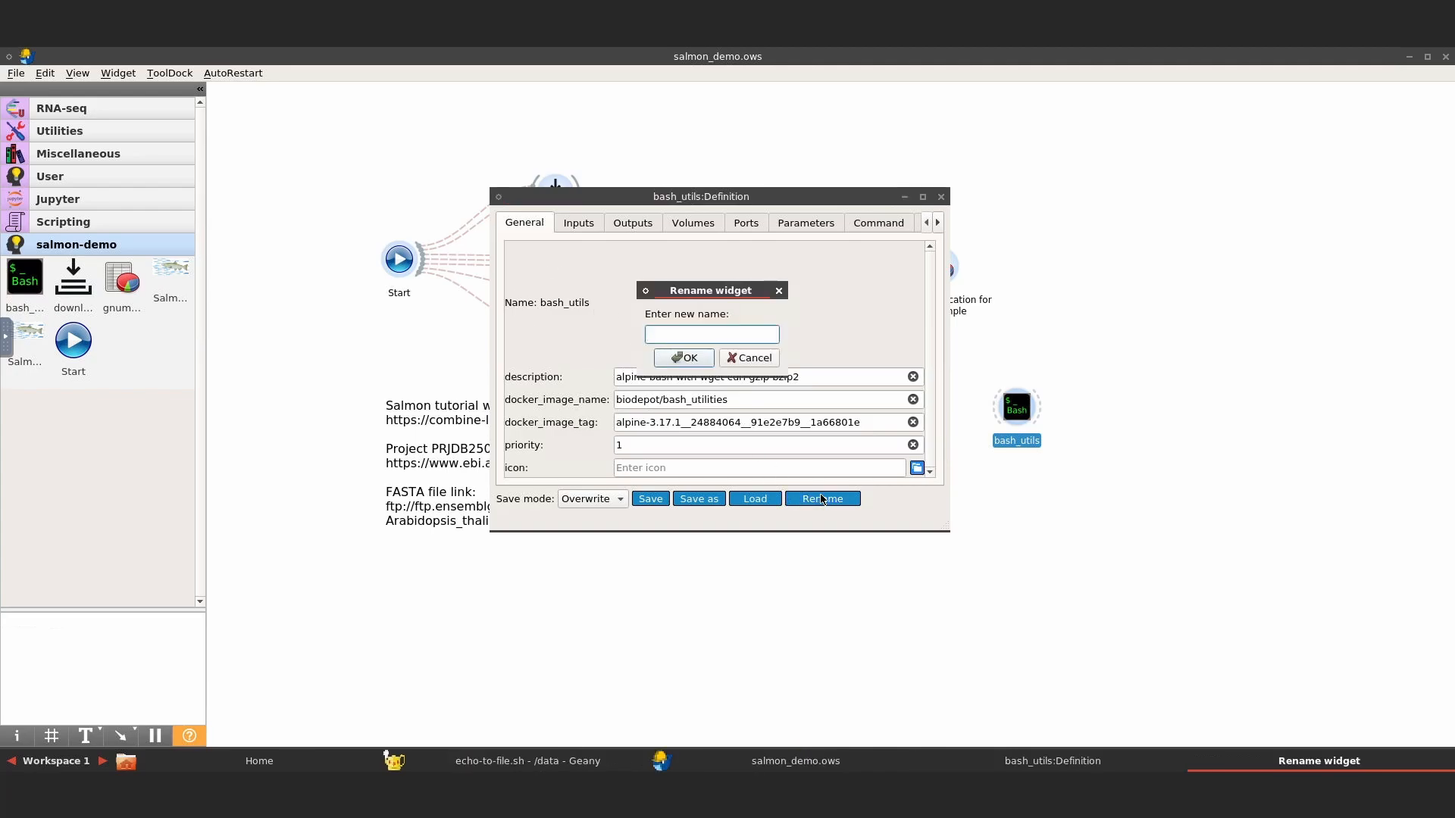
{"action": "type", "text": "bash_to_file"}
{"action": "left_click", "coordinate": [670, 362]}
{"action": "left_click", "coordinate": [321, 216]}
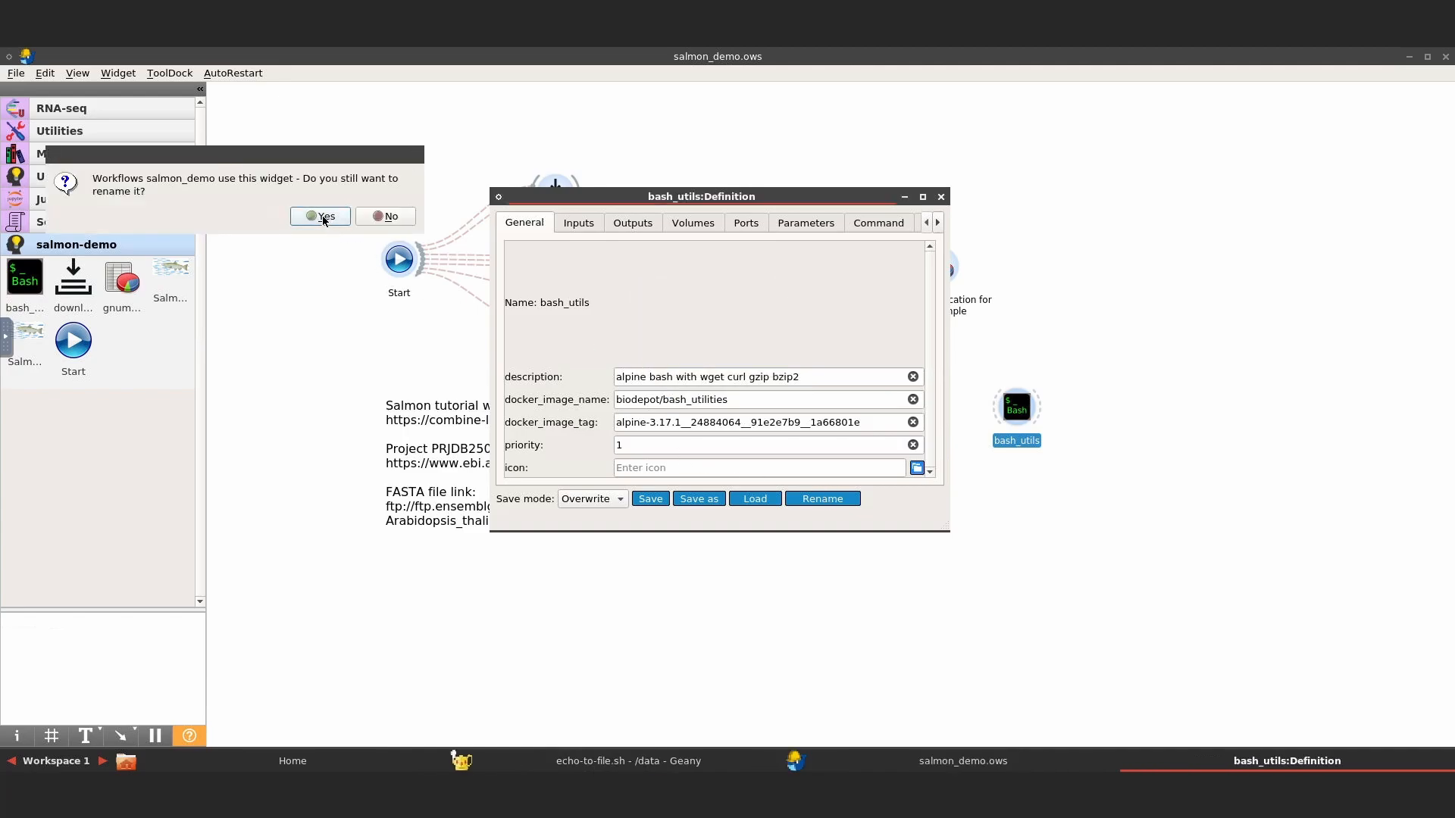
{"action": "left_click", "coordinate": [325, 215]}
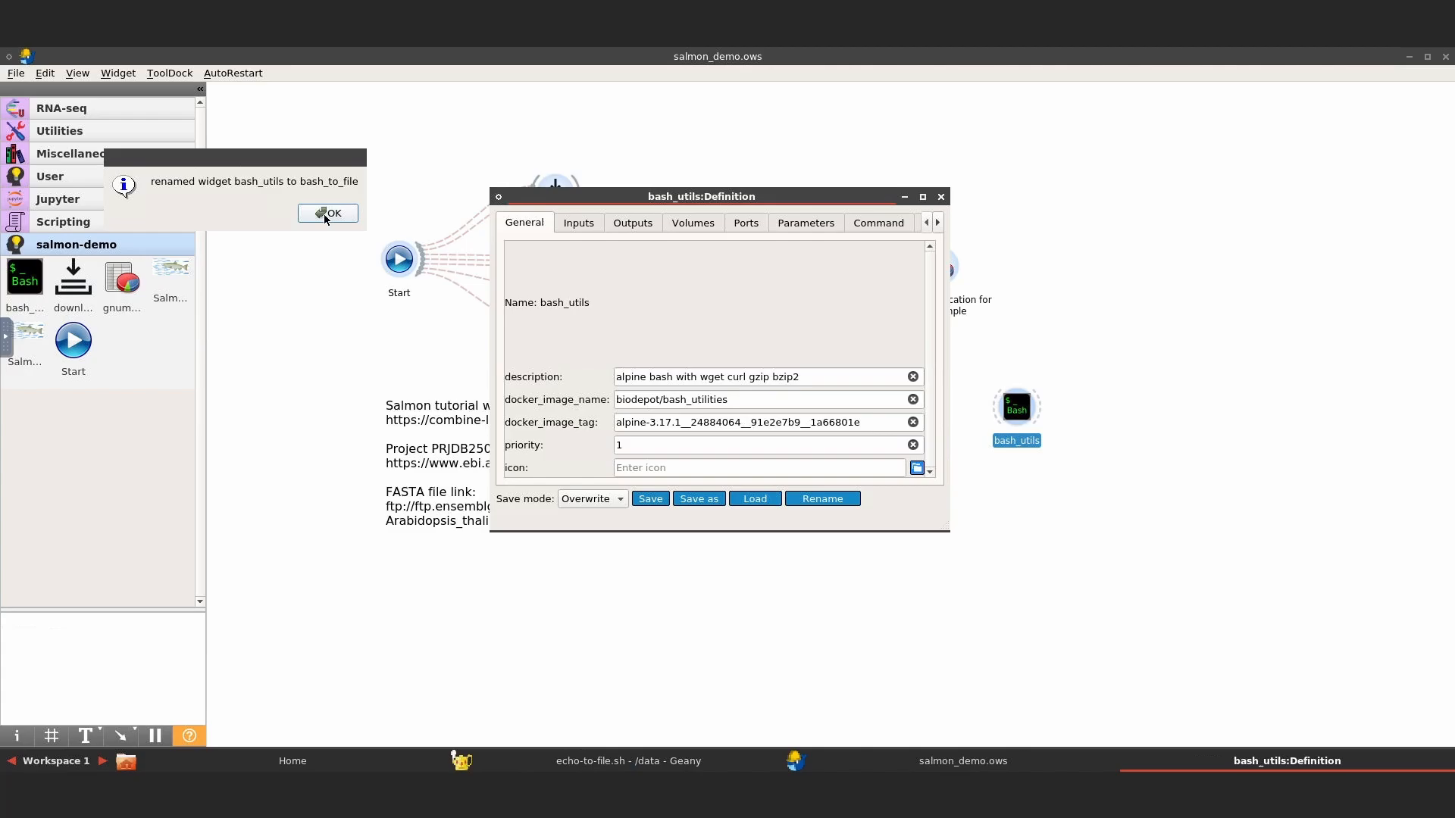
{"action": "left_click", "coordinate": [326, 214]}
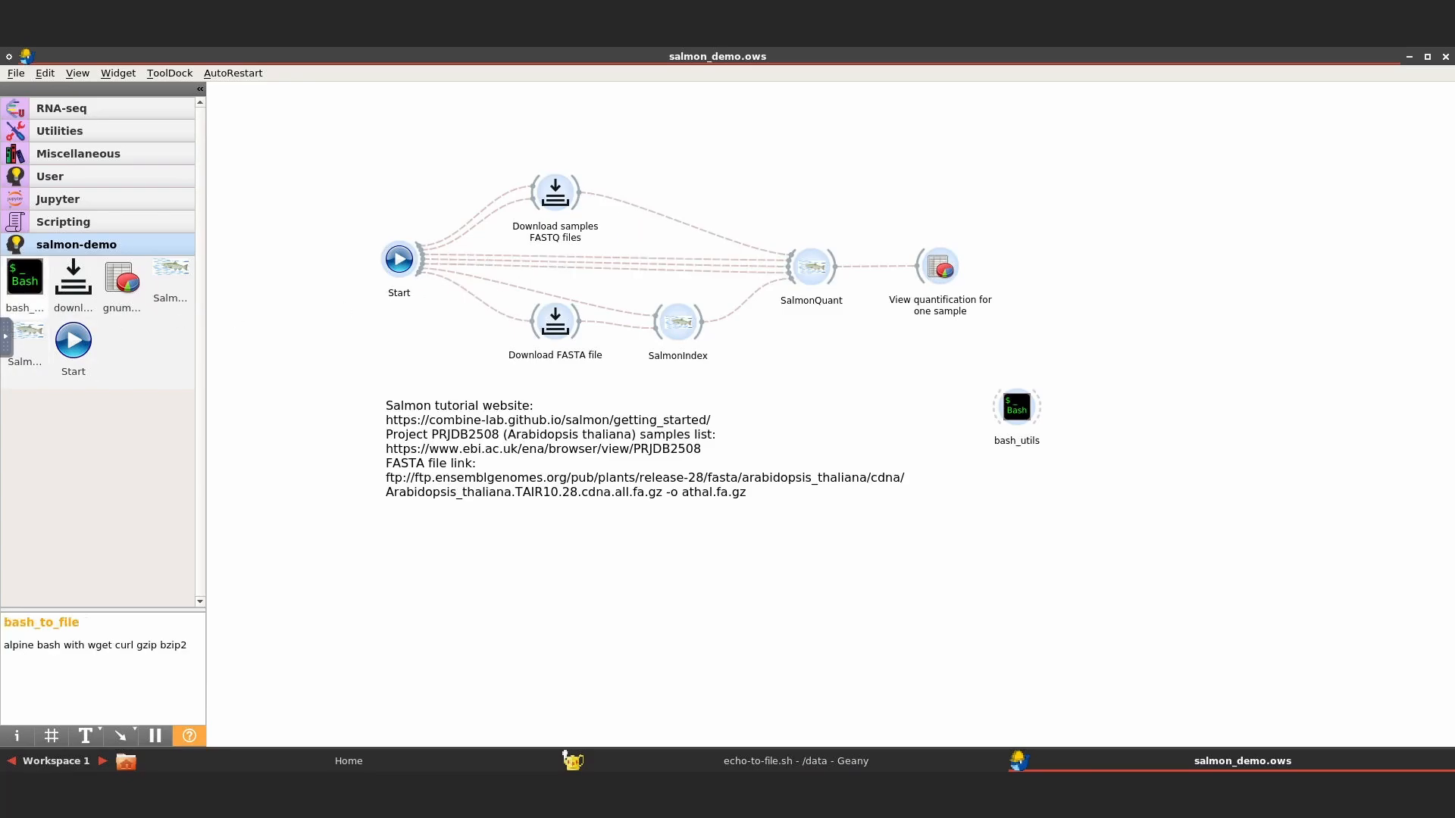
Add an input named phrase of type str to the bash_to_file widget definition.
{"action": "right_click", "coordinate": [1025, 421]}
{"action": "left_click", "coordinate": [1056, 530]}
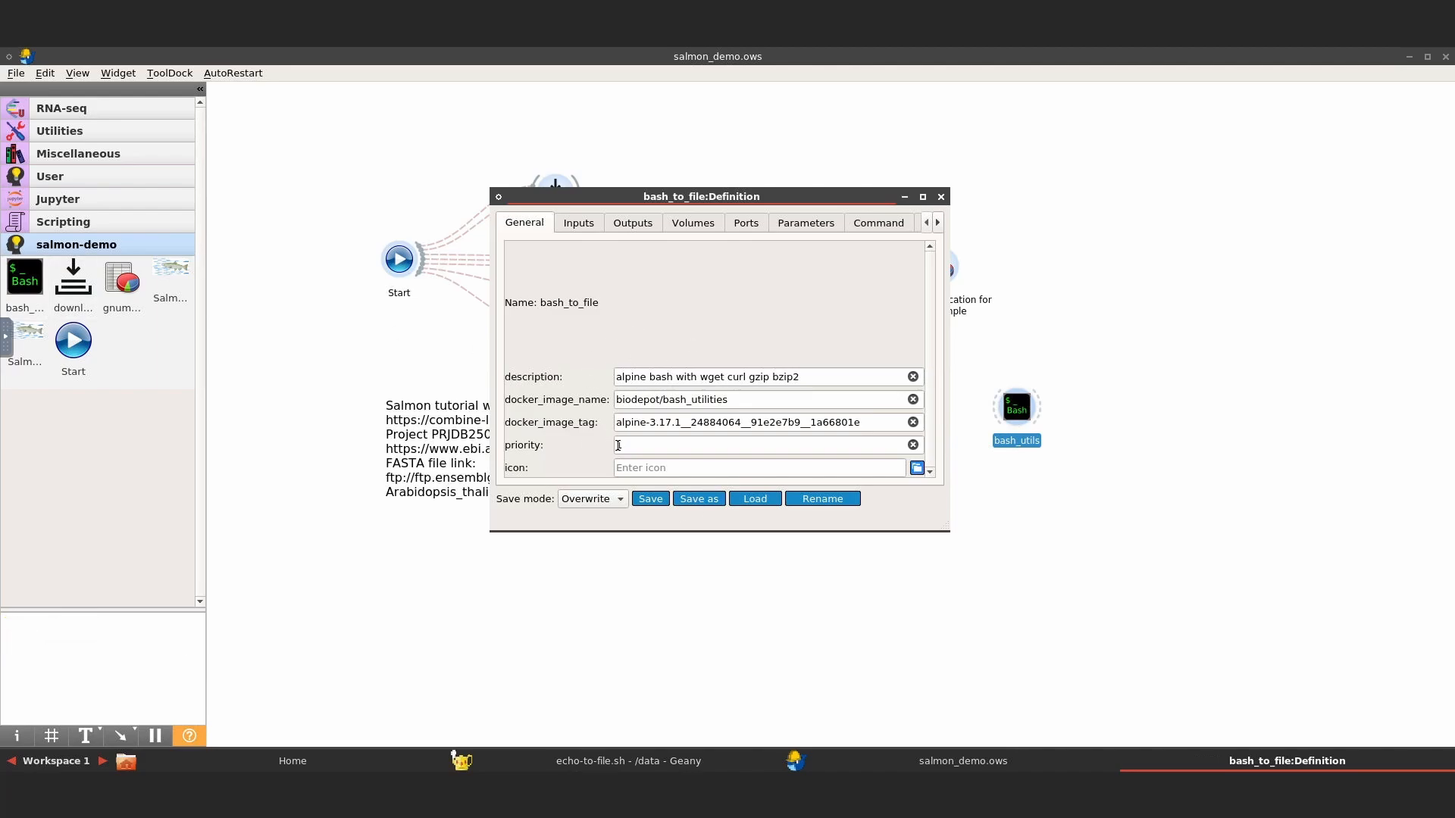
{"action": "left_click", "coordinate": [578, 222]}
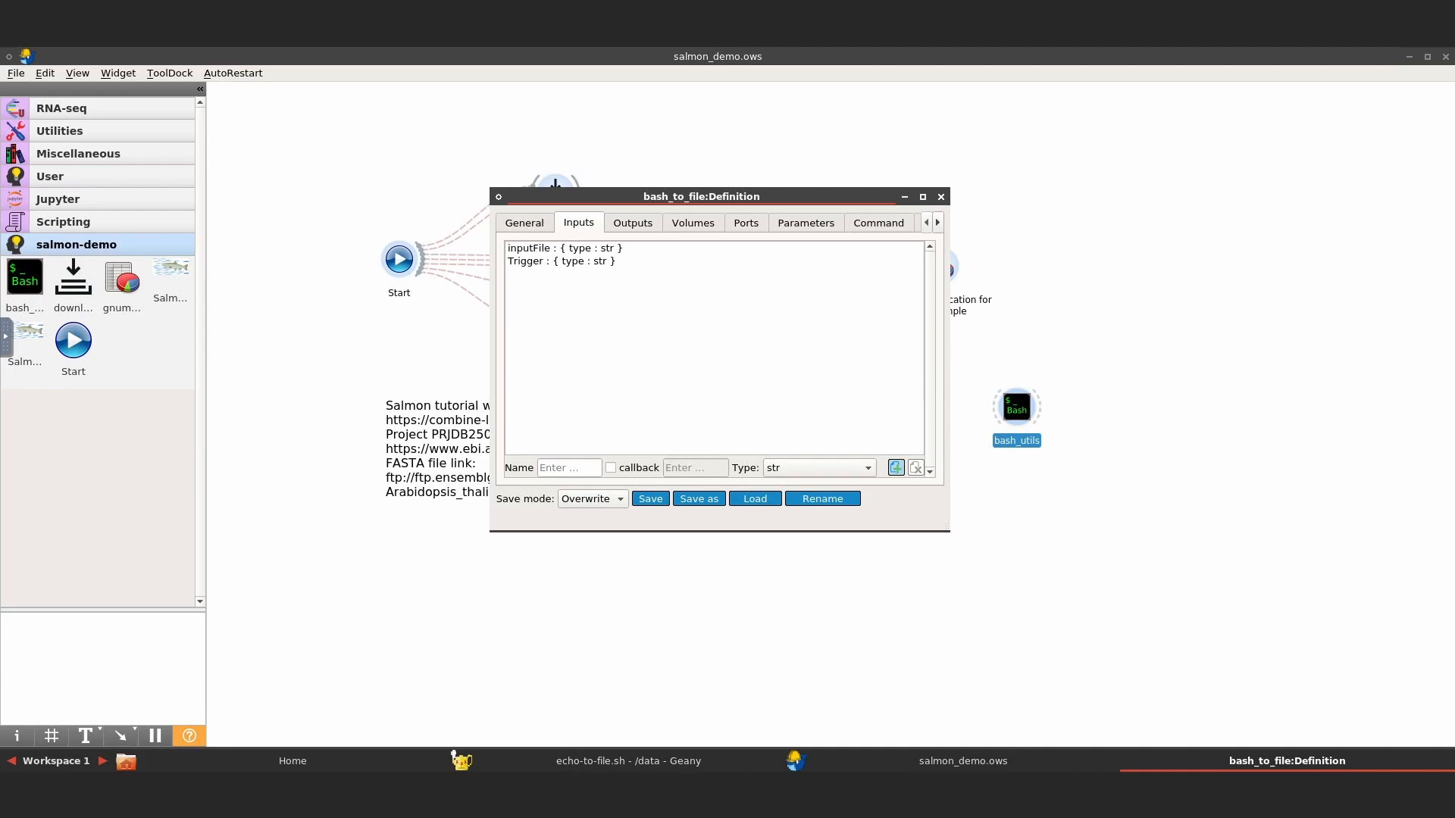
{"action": "left_click_drag", "start_coordinate": [946, 529], "coordinate": [1247, 614]}
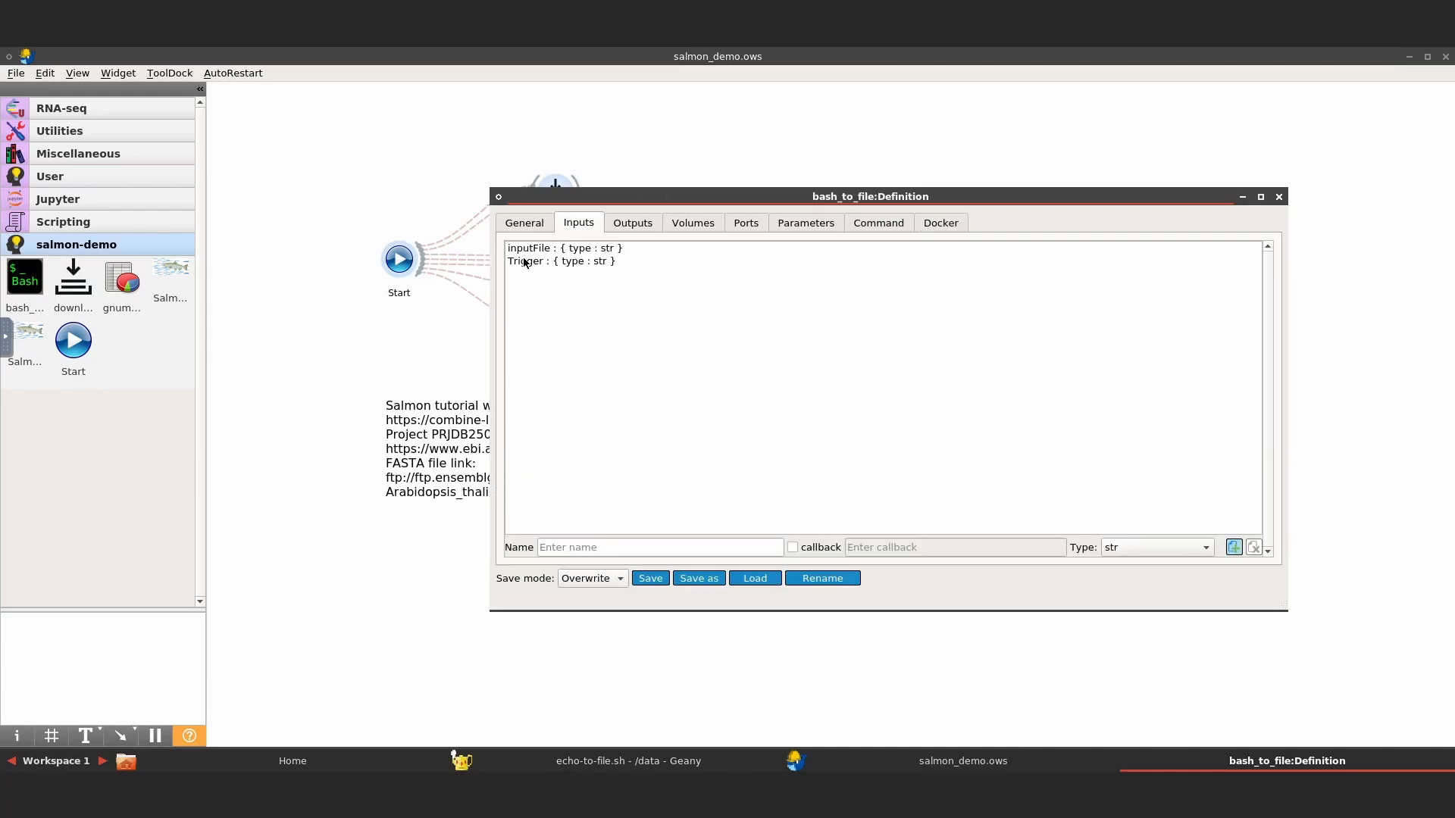
{"action": "left_click", "coordinate": [594, 551]}
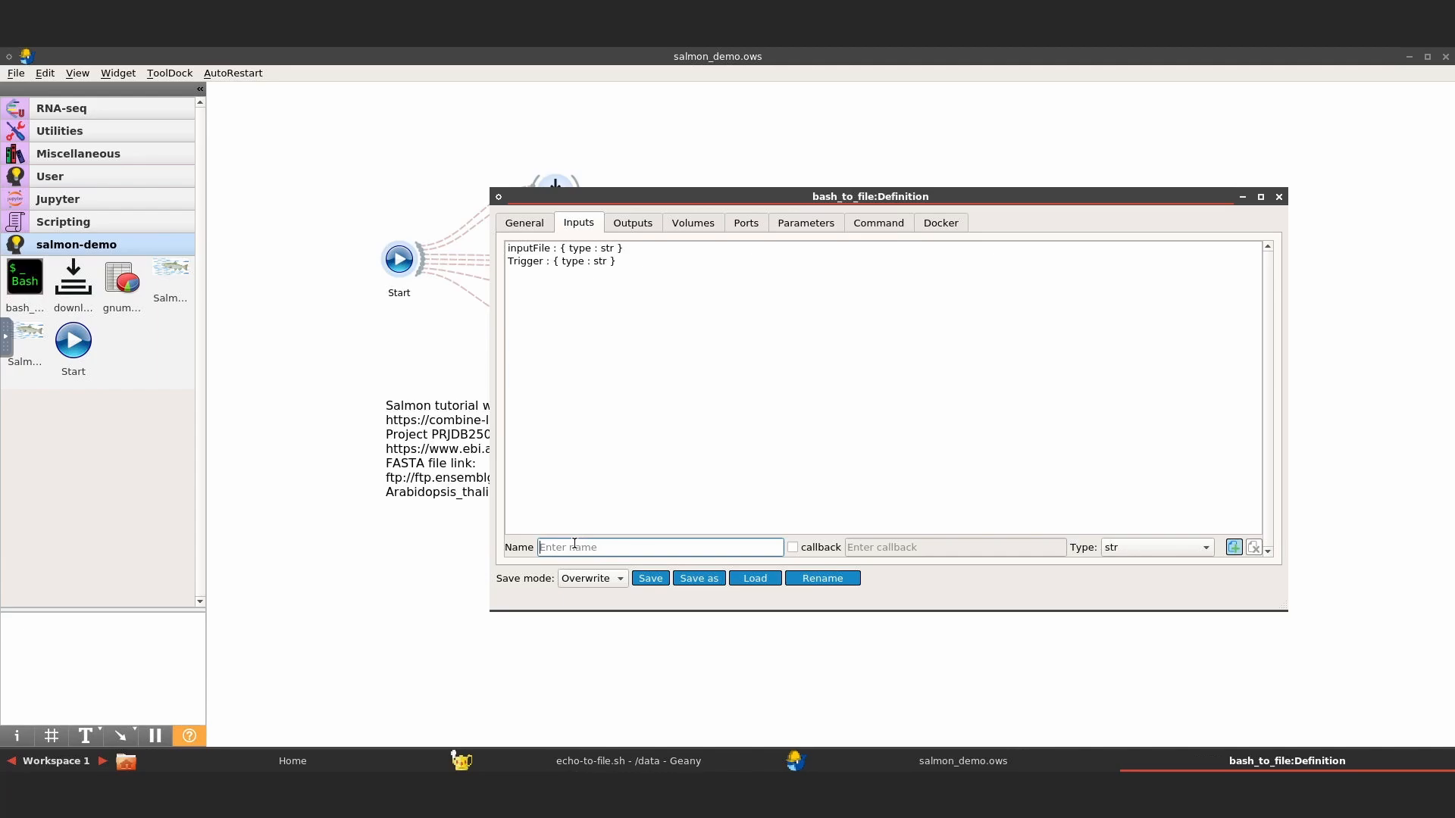
{"action": "type", "text": "phrase"}
{"action": "left_click", "coordinate": [1232, 550]}
Rename the OutputDir output of the bash_to_file definition to outputFile, keeping type str.
{"action": "left_click", "coordinate": [613, 220]}
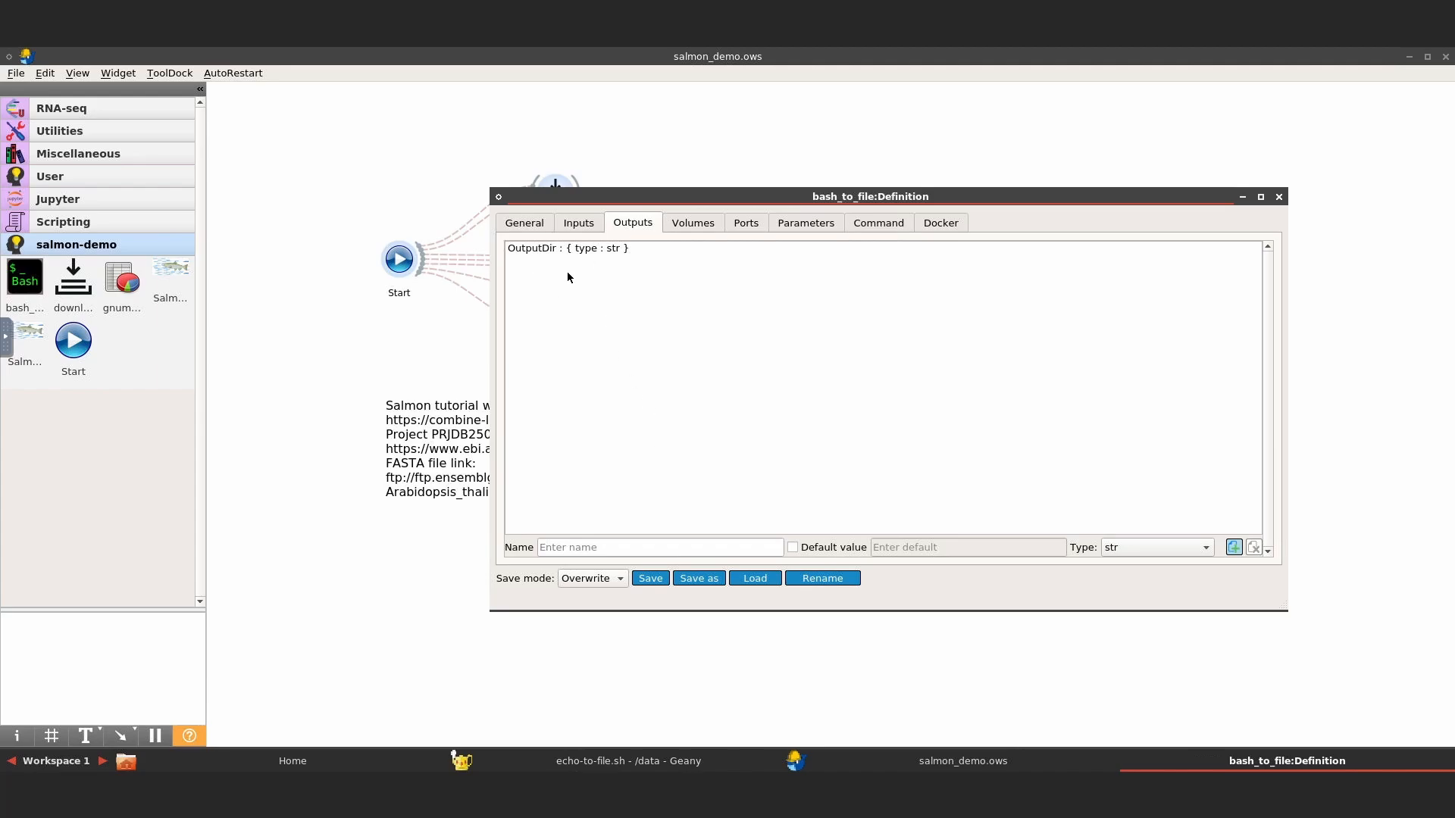
{"action": "left_click", "coordinate": [548, 248]}
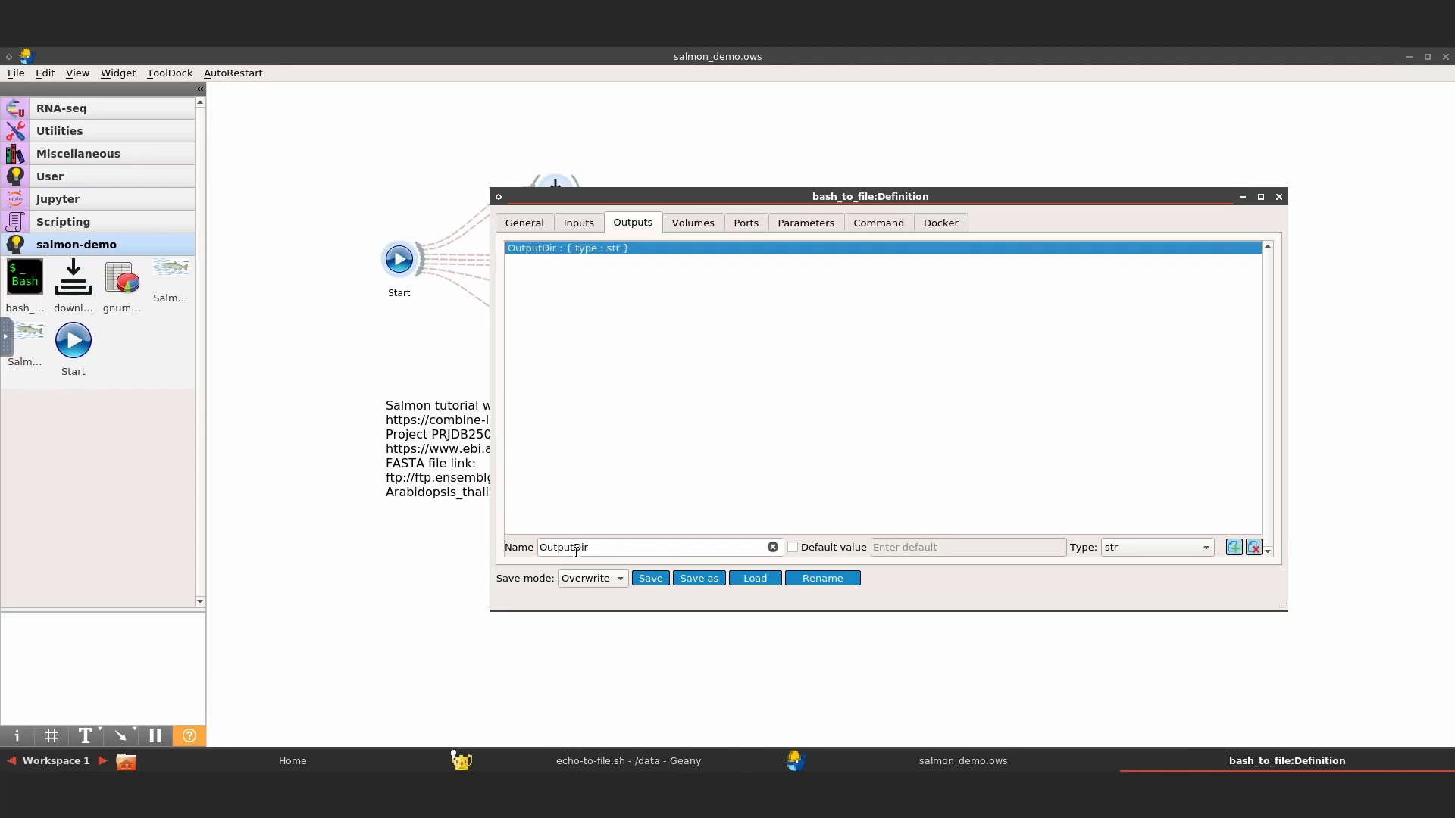
{"action": "left_click_drag", "start_coordinate": [576, 551], "coordinate": [678, 550]}
{"action": "type", "text": "File"}
{"action": "key", "text": "BackSpace"}
{"action": "type", "text": "o"}
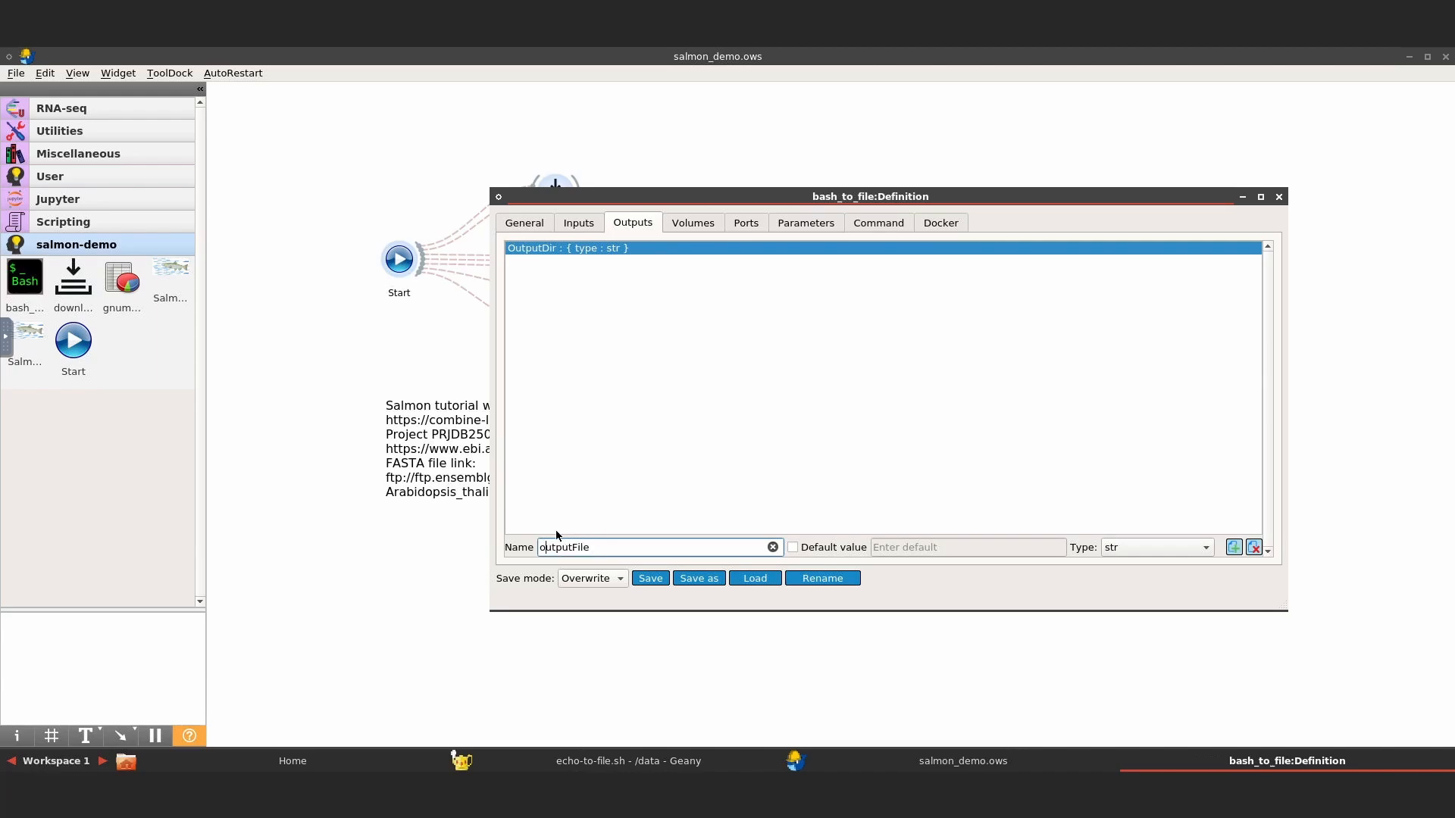
{"action": "left_click", "coordinate": [1238, 549]}
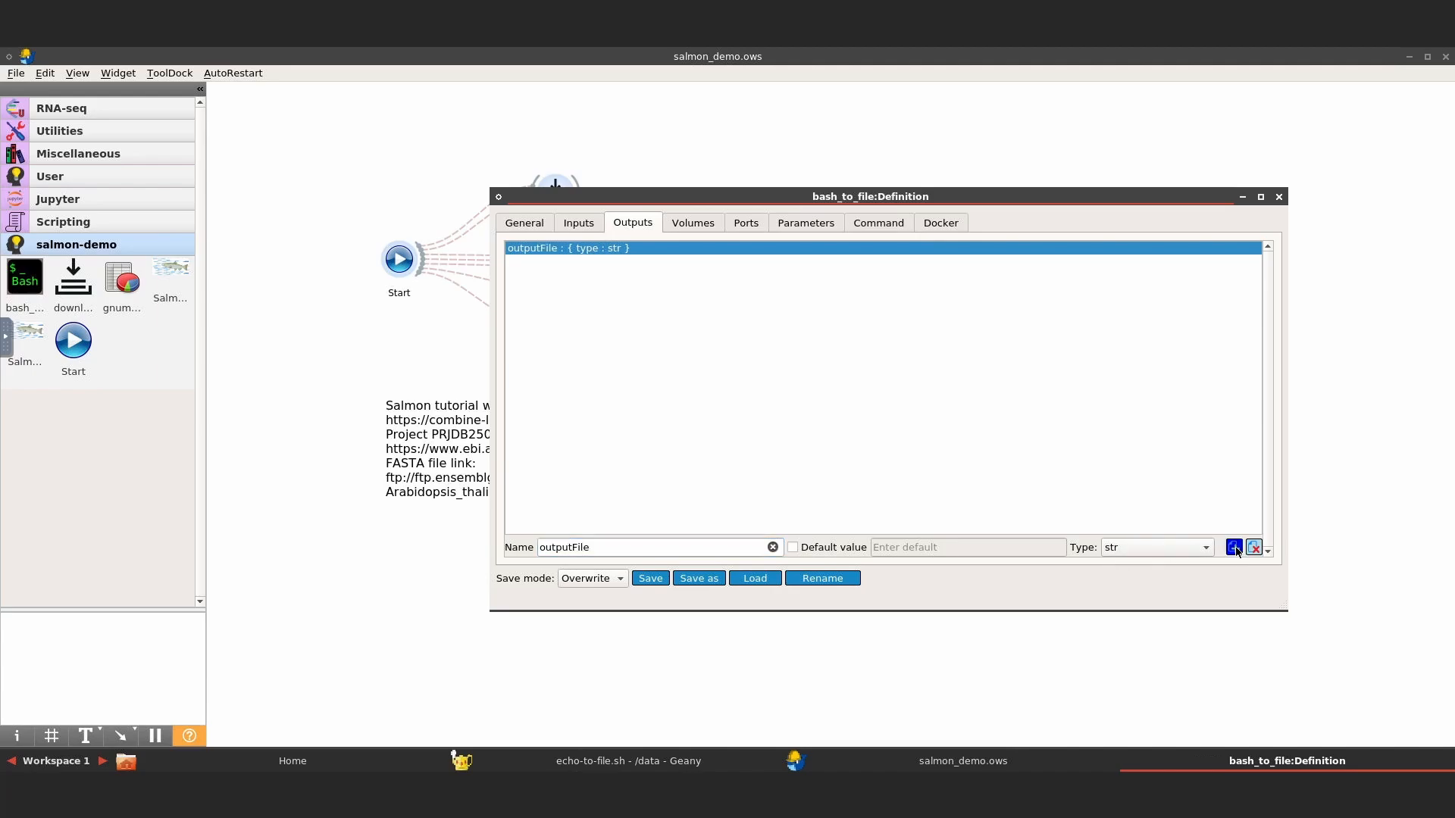
Rename the InputFile parameter of the bash_to_file definition to inputFile and disable its Argument option.
{"action": "left_click", "coordinate": [799, 225]}
{"action": "left_click", "coordinate": [522, 249]}
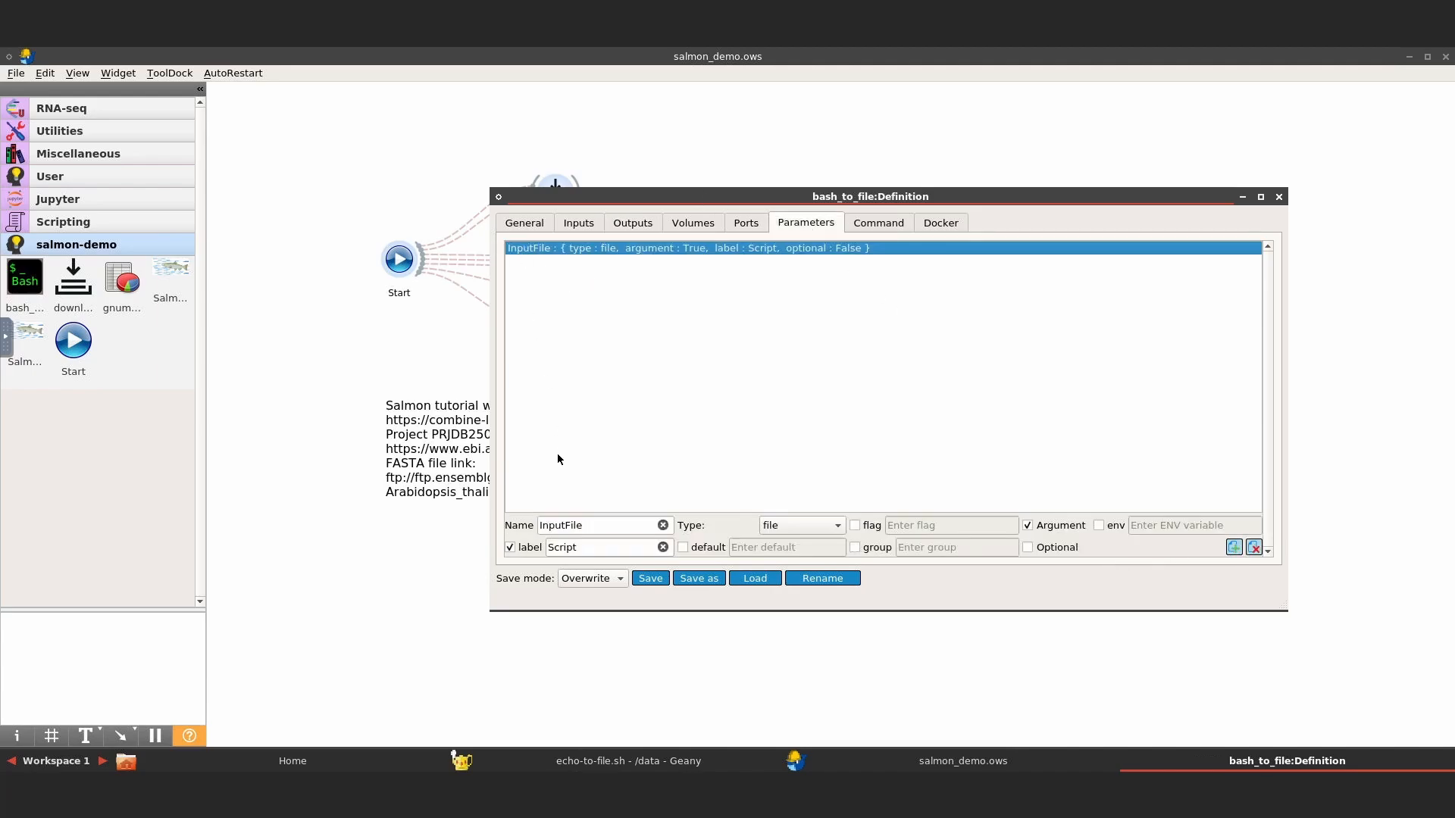
{"action": "left_click_drag", "start_coordinate": [1283, 604], "coordinate": [1357, 660]}
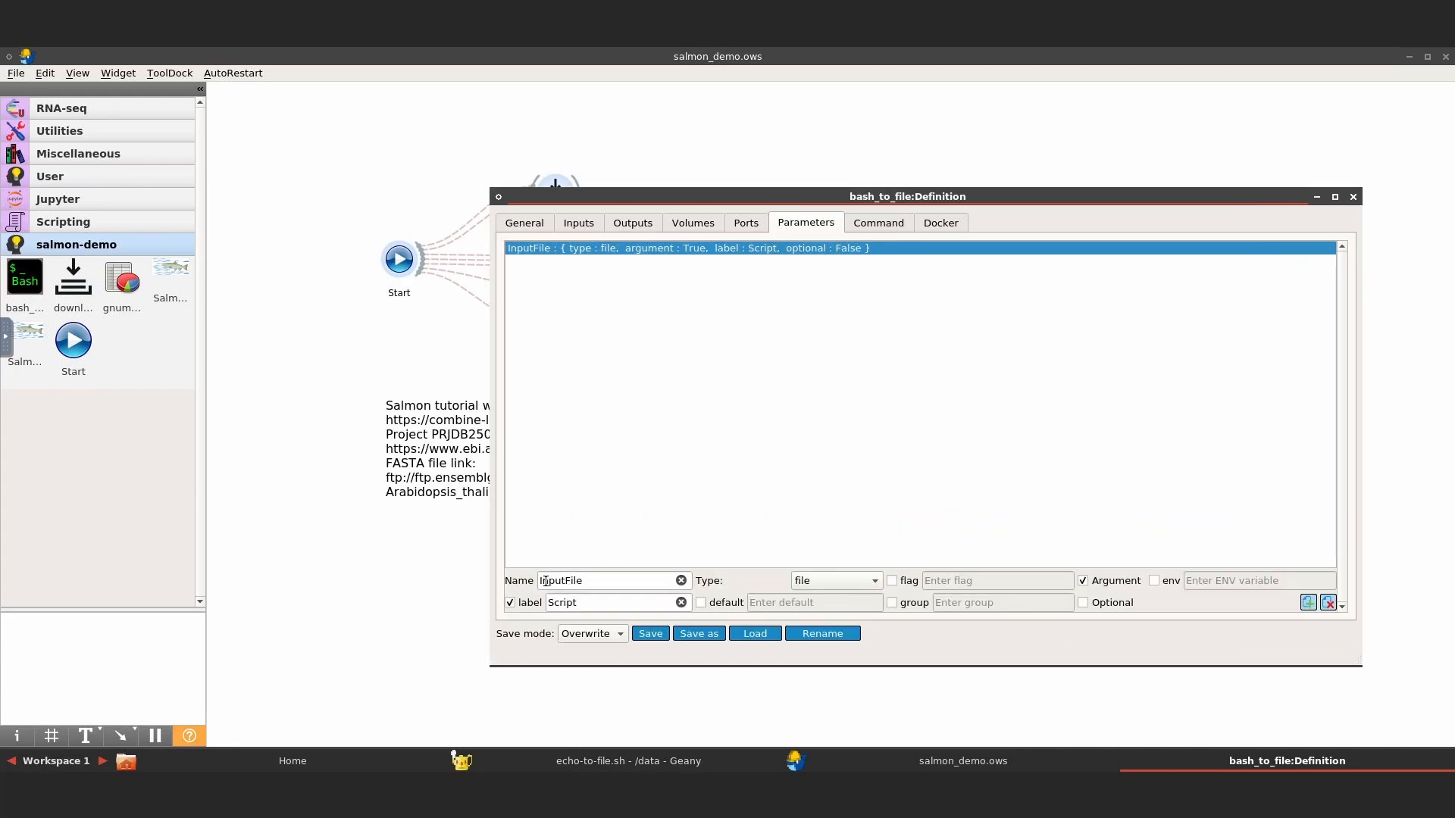
{"action": "left_click", "coordinate": [576, 221]}
{"action": "left_click", "coordinate": [531, 248]}
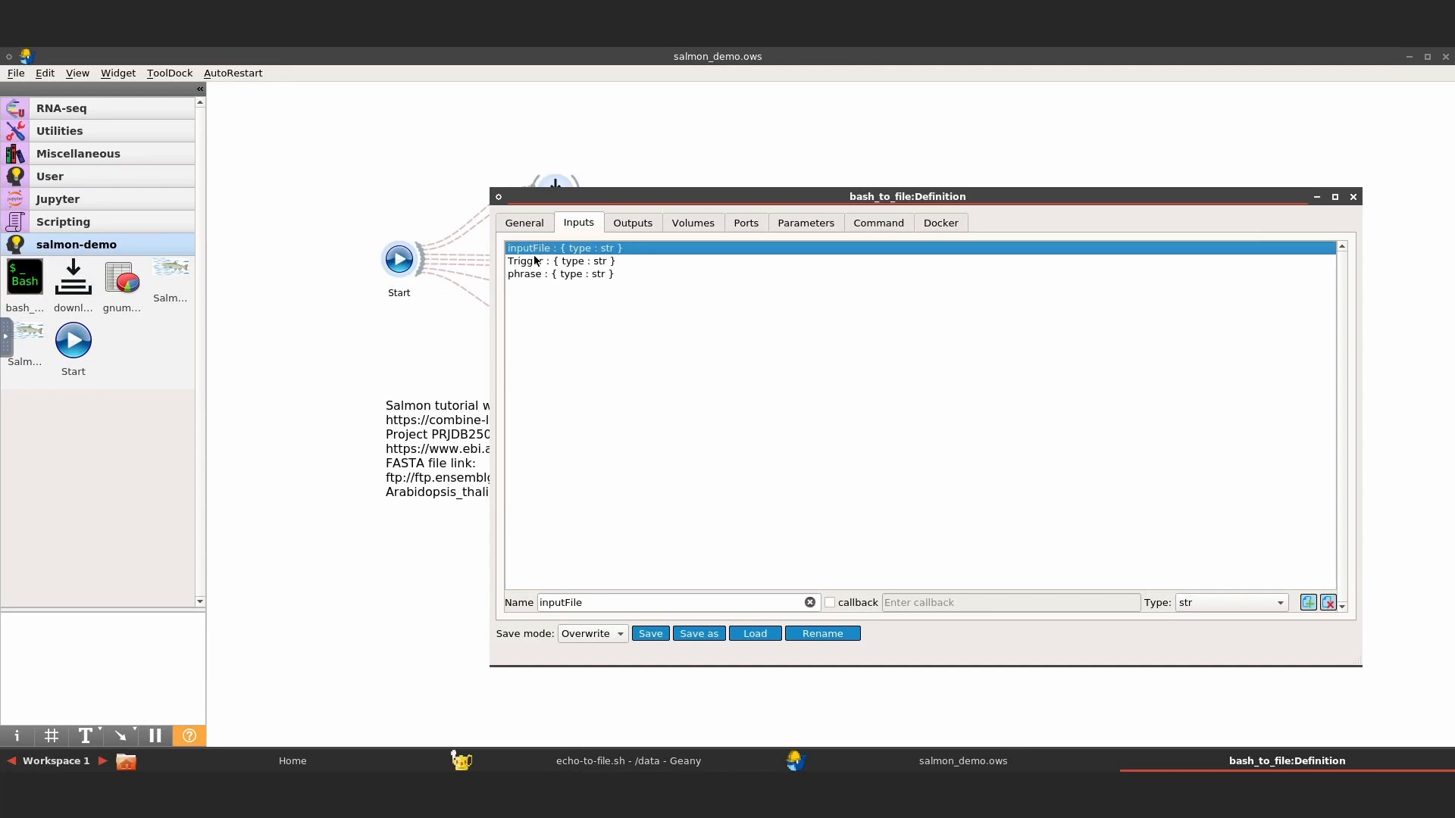
{"action": "left_click", "coordinate": [803, 222]}
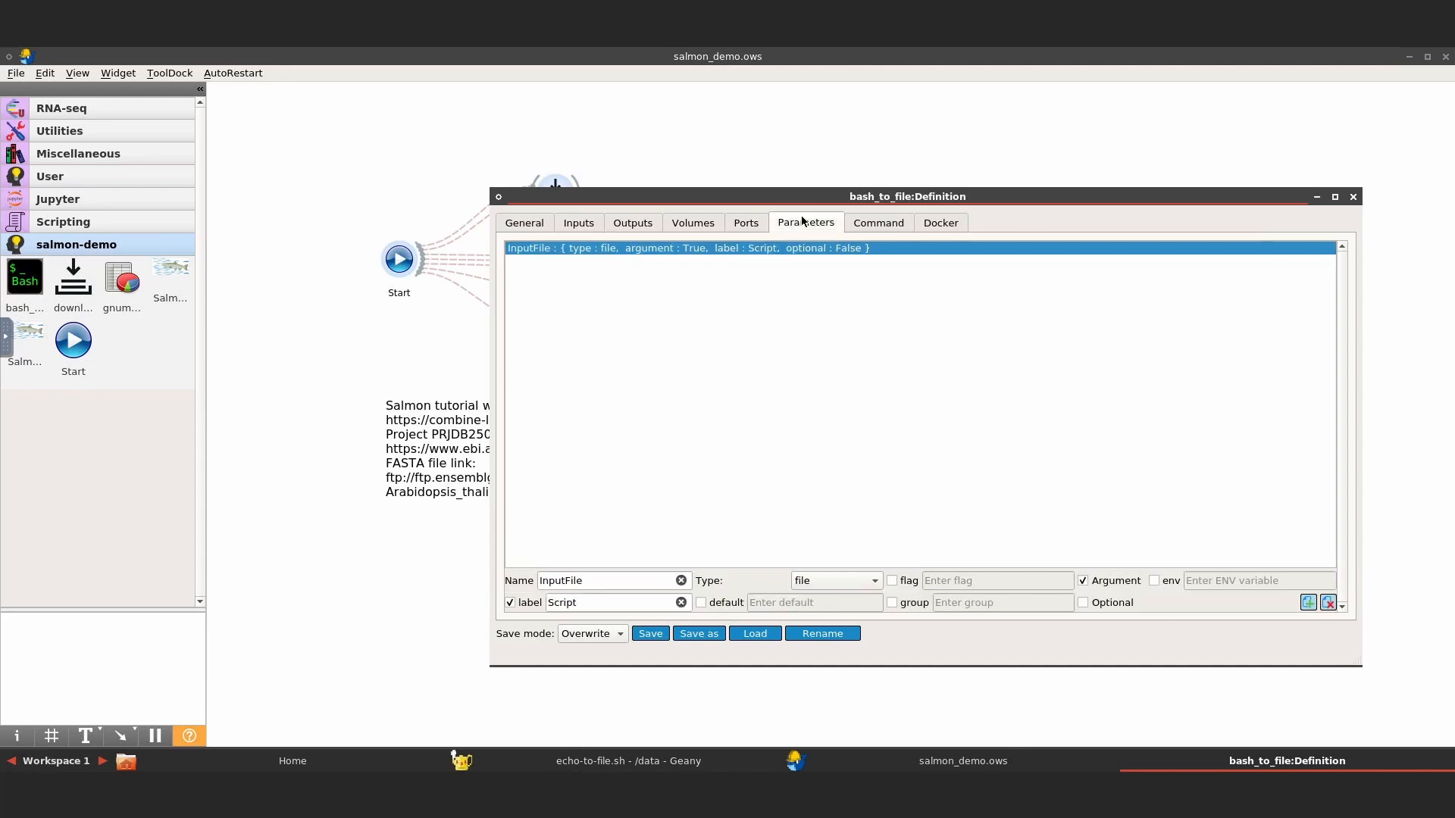
{"action": "left_click", "coordinate": [541, 582]}
{"action": "key", "text": "BackSpace"}
{"action": "type", "text": "i"}
{"action": "left_click", "coordinate": [1082, 581]}
{"action": "left_click", "coordinate": [1309, 605]}
Add a parameter named phrase of type str with the label "Your phrase" to the bash_to_file definition.
{"action": "double_click", "coordinate": [586, 585]}
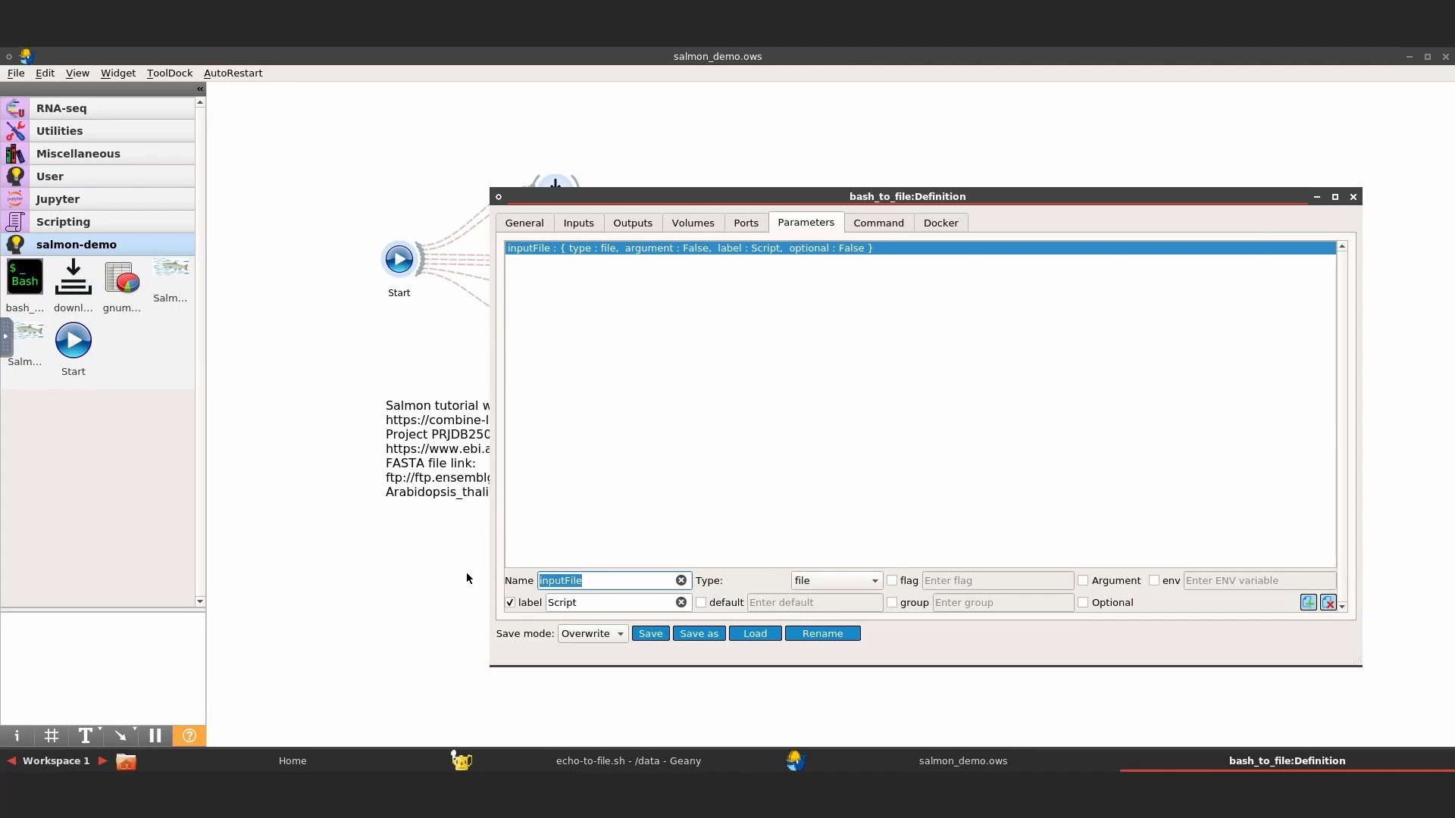
{"action": "type", "text": "phrase"}
{"action": "left_click", "coordinate": [814, 584]}
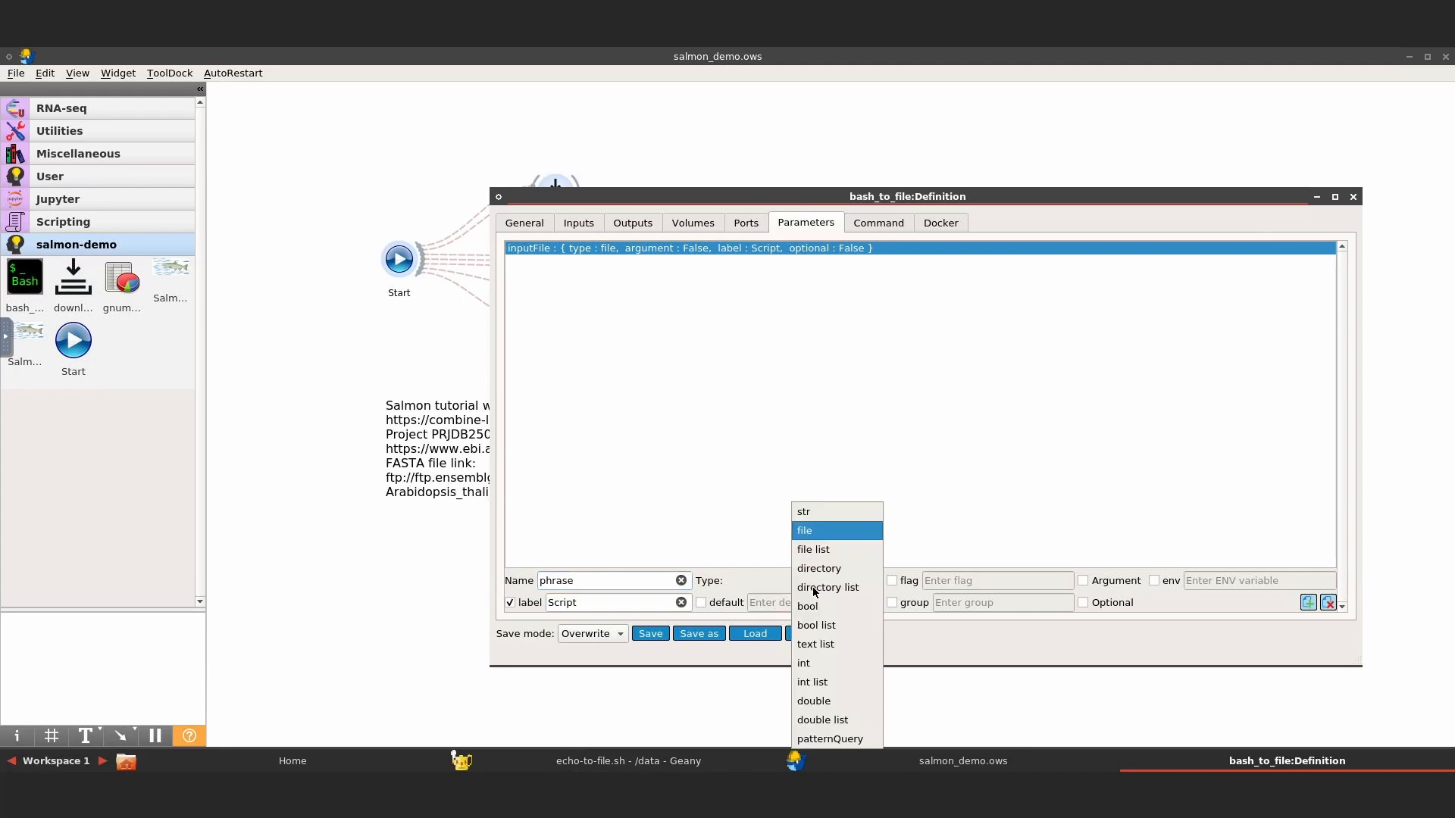
{"action": "left_click", "coordinate": [829, 522]}
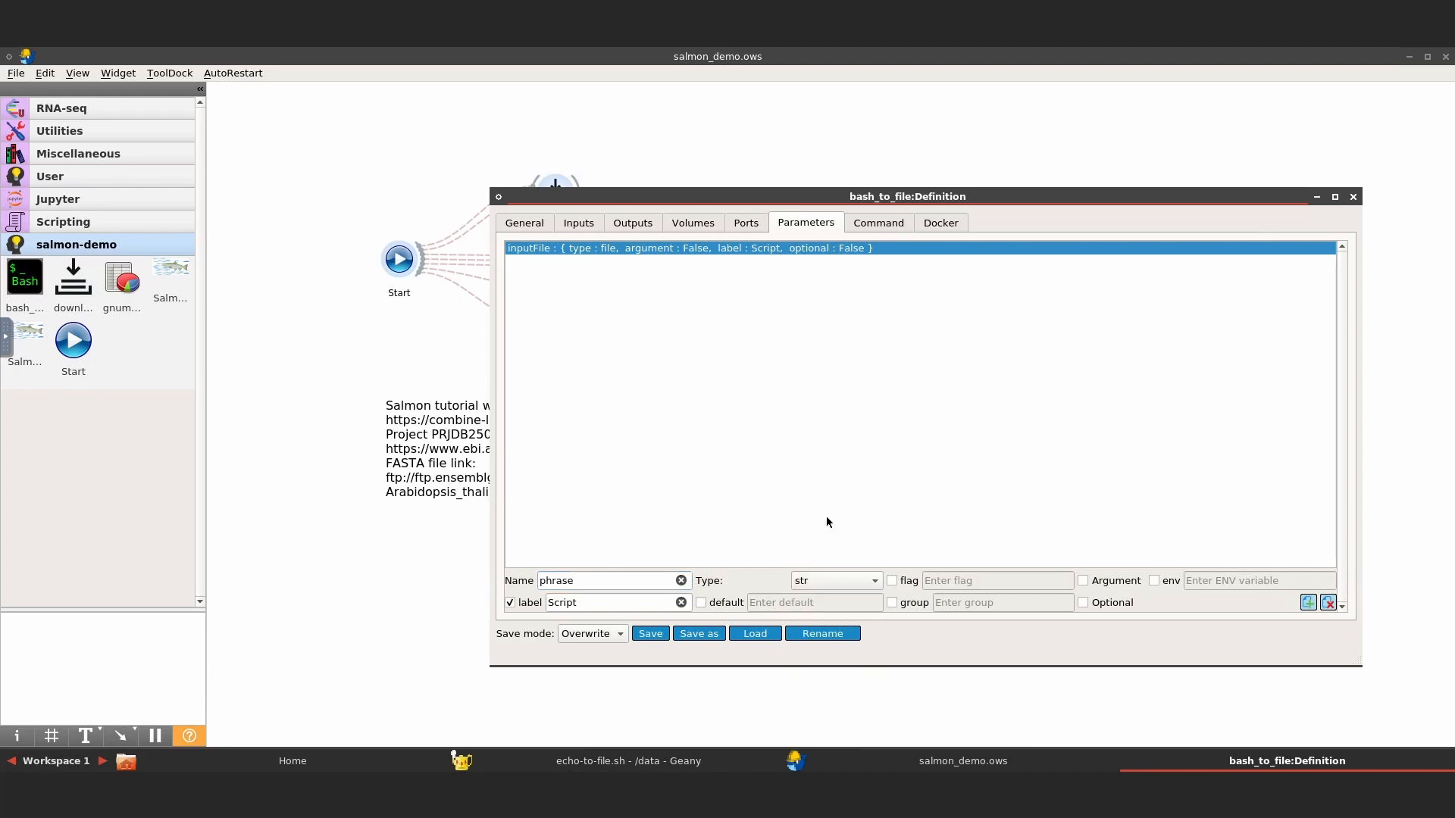
{"action": "double_click", "coordinate": [596, 599]}
{"action": "type", "text": "Your phrase"}
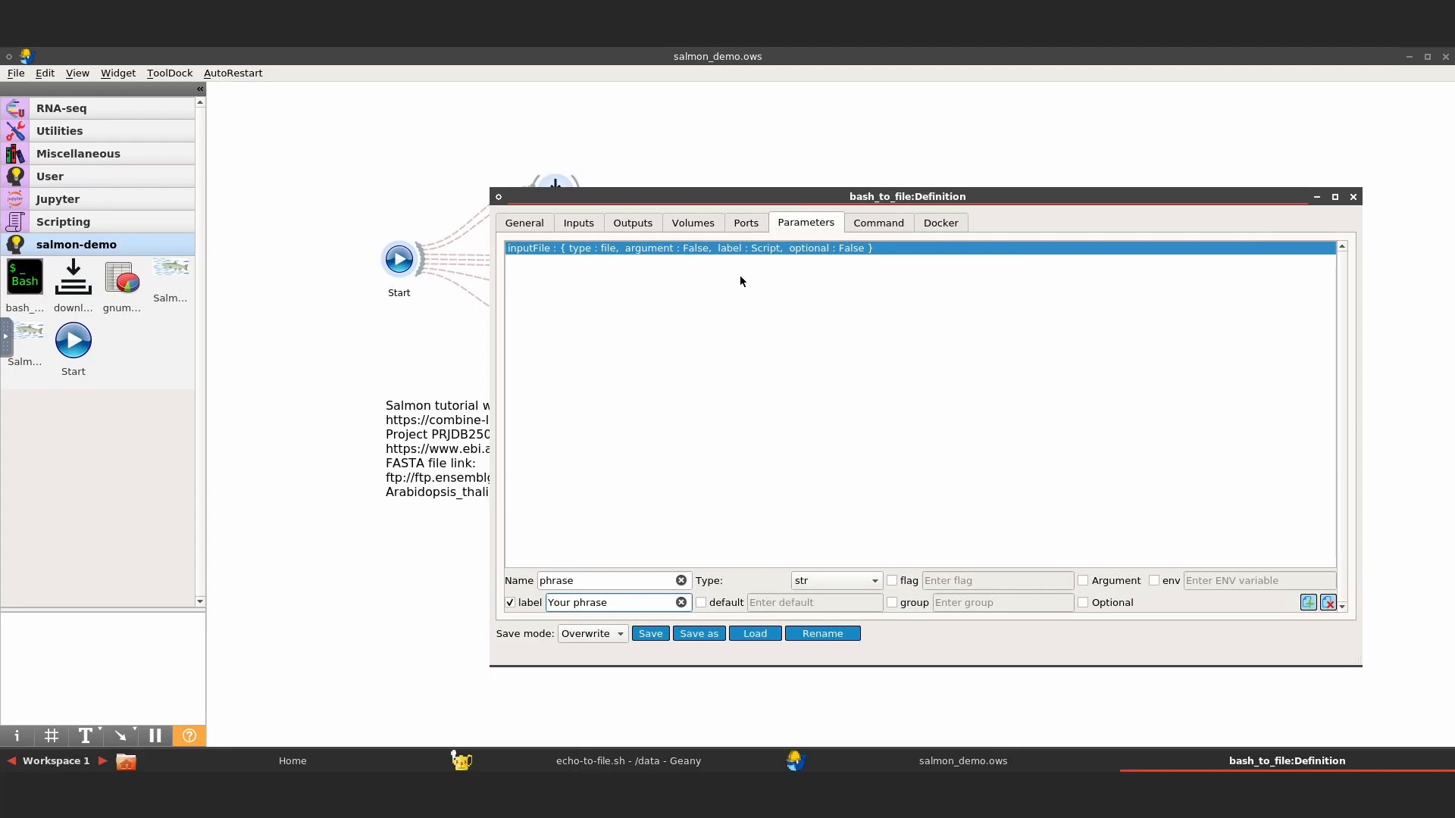
{"action": "left_click", "coordinate": [717, 310]}
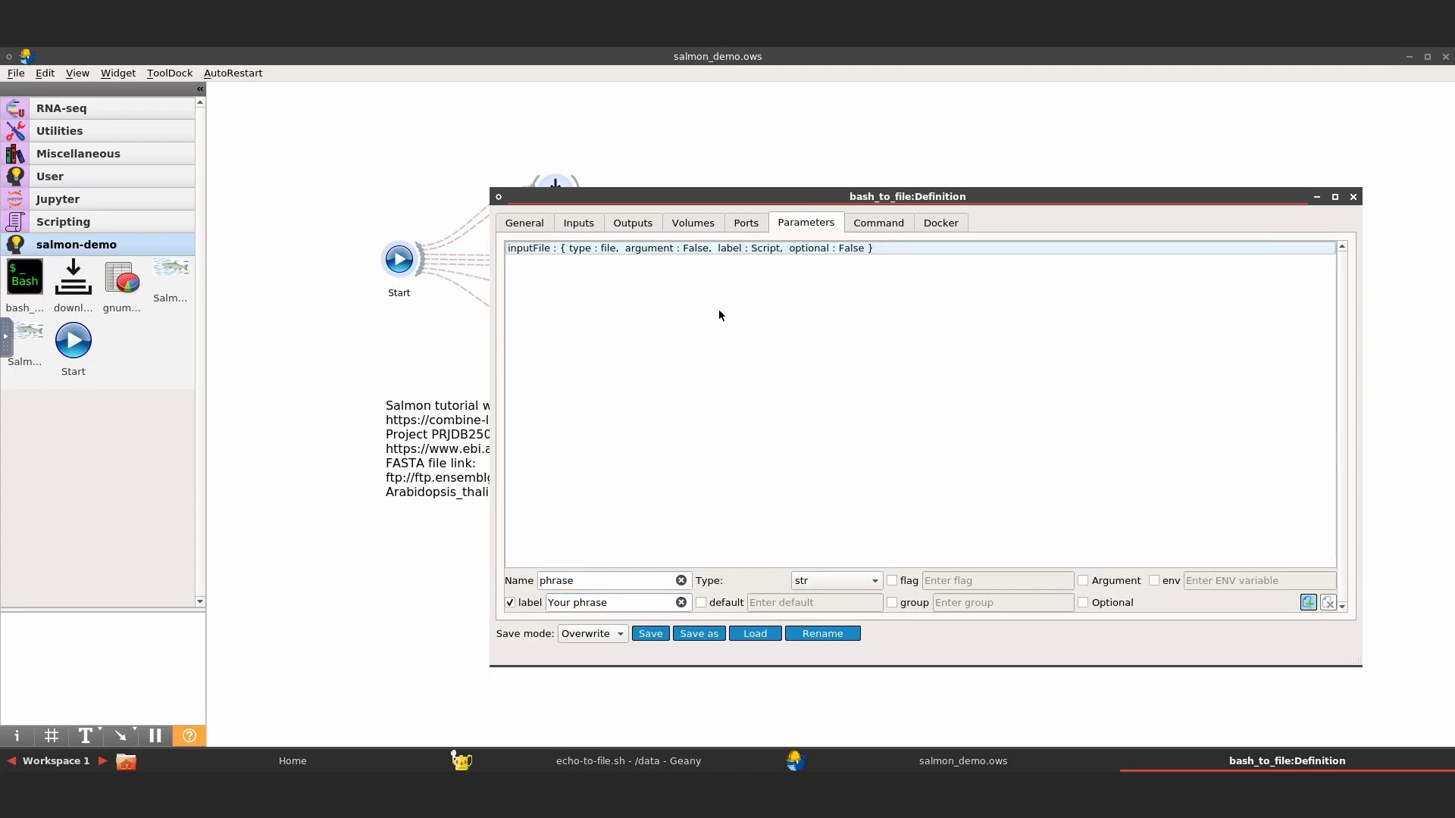
{"action": "left_click", "coordinate": [1302, 602]}
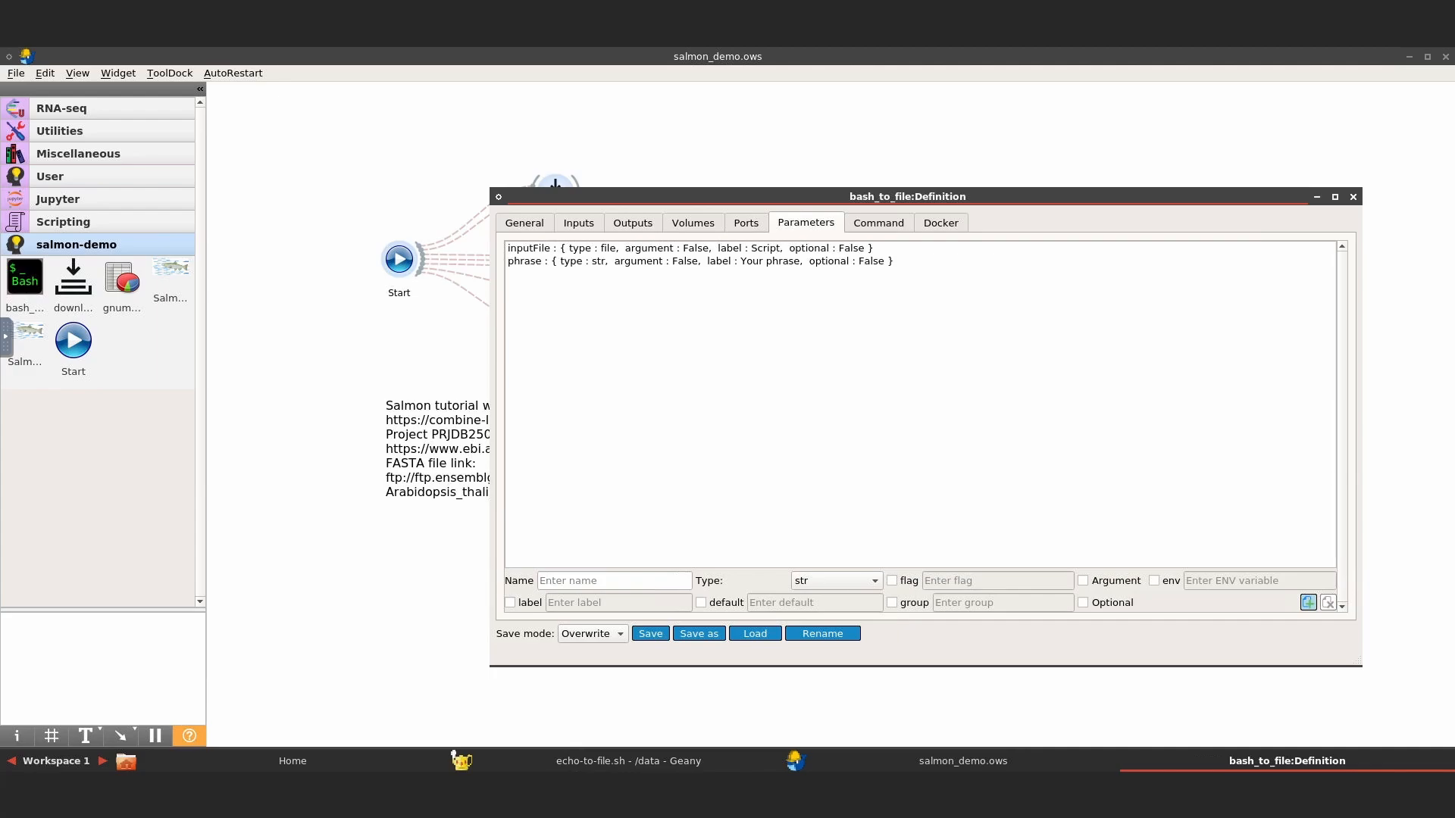
Add a parameter named outputFile of type file, labelled "Output file to store phrase", with the environment variable OUTPUTFILE.
{"action": "left_click", "coordinate": [673, 574]}
{"action": "type", "text": "outputFile"}
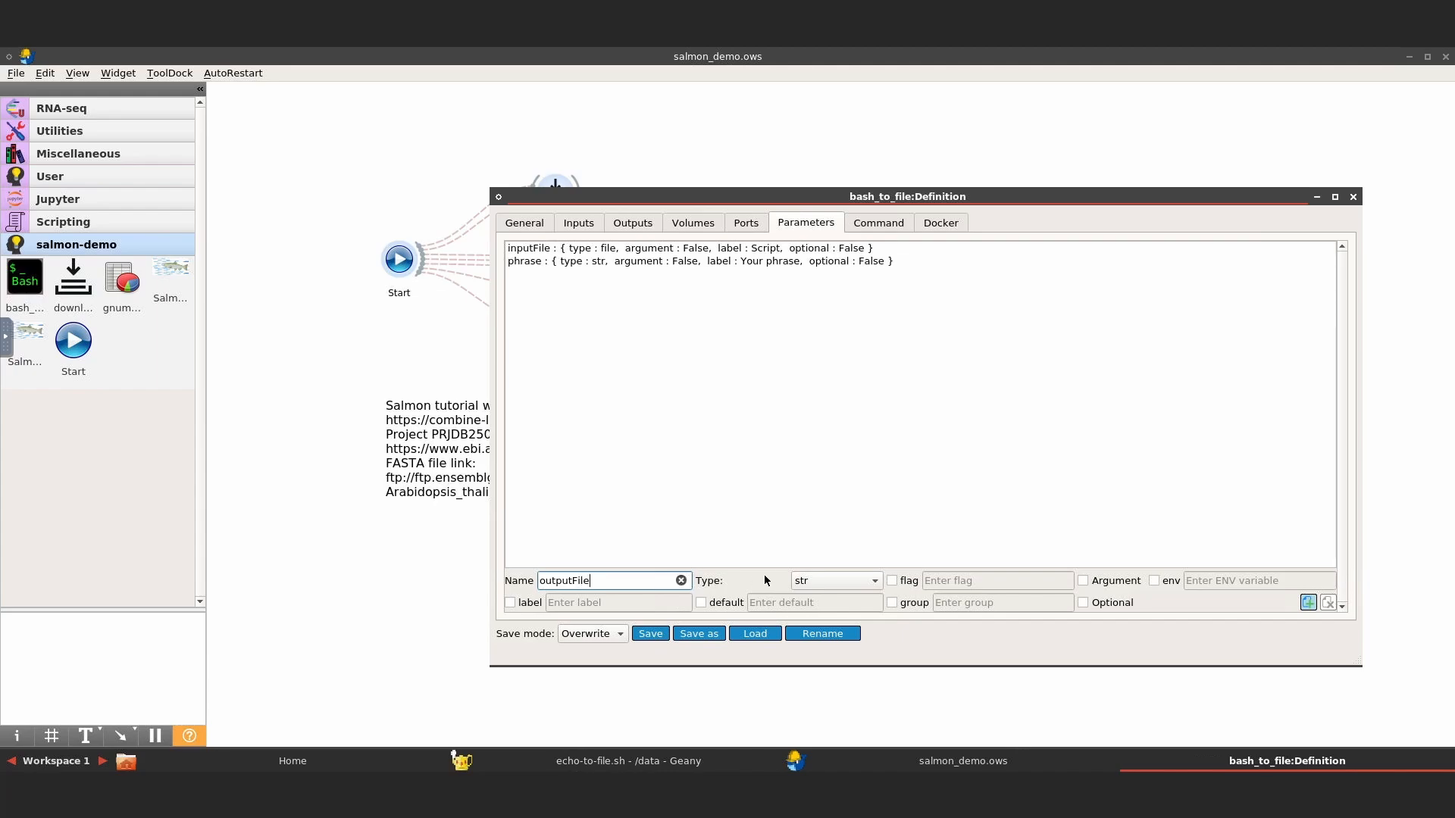
{"action": "left_click", "coordinate": [830, 580]}
{"action": "left_click", "coordinate": [826, 538]}
{"action": "left_click", "coordinate": [556, 601]}
{"action": "type", "text": "OU"}
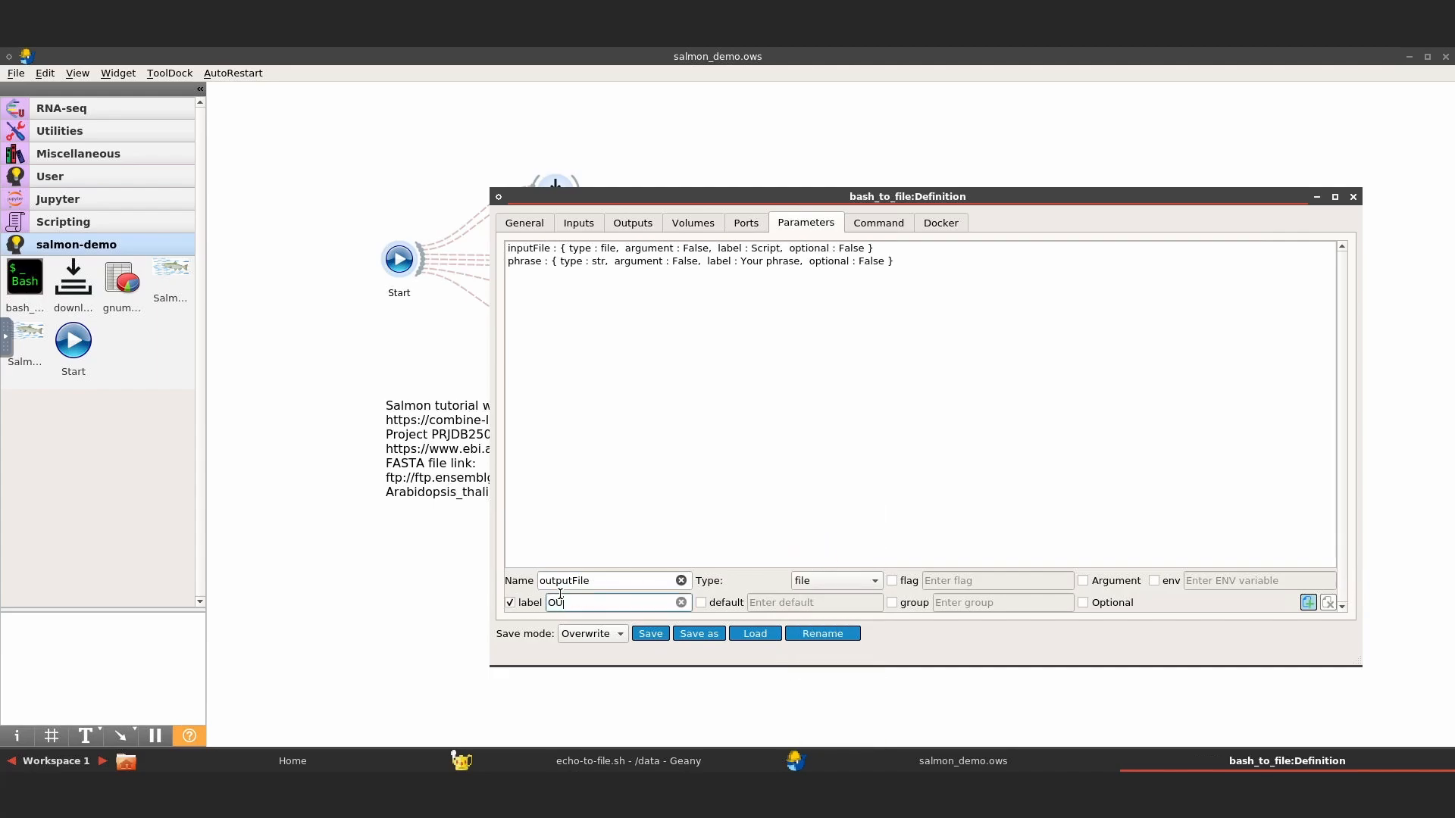
{"action": "type", "text": "TPU"}
{"action": "key", "text": "BackSpace"}
{"action": "key", "text": "BackSpace"}
{"action": "key", "text": "BackSpace"}
{"action": "key", "text": "BackSpace"}
{"action": "type", "text": "utput file to store phrase"}
{"action": "left_click", "coordinate": [1155, 581]}
{"action": "left_click", "coordinate": [1216, 581]}
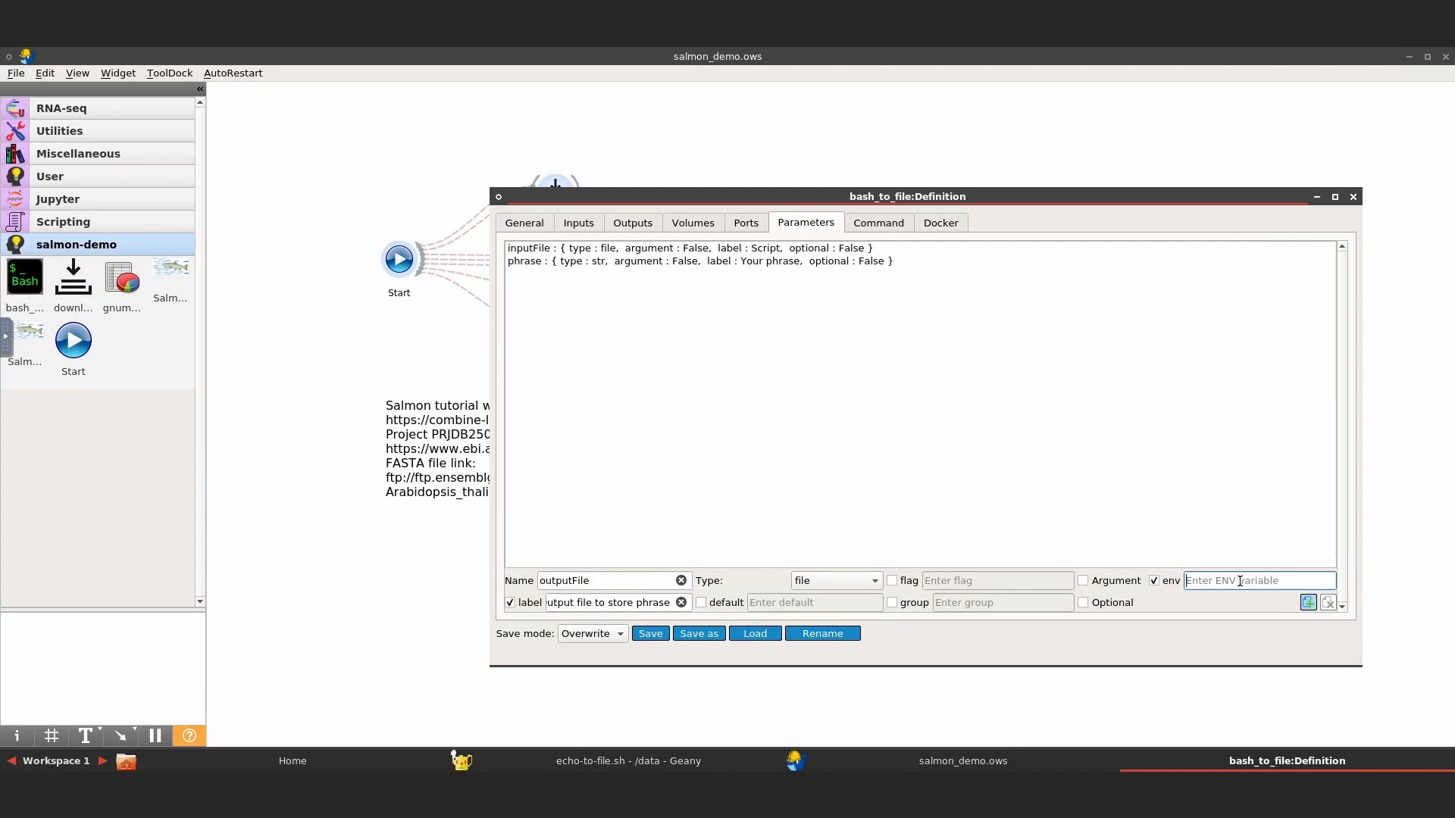
{"action": "type", "text": "OUTPUTFILE"}
{"action": "left_click", "coordinate": [1314, 604]}
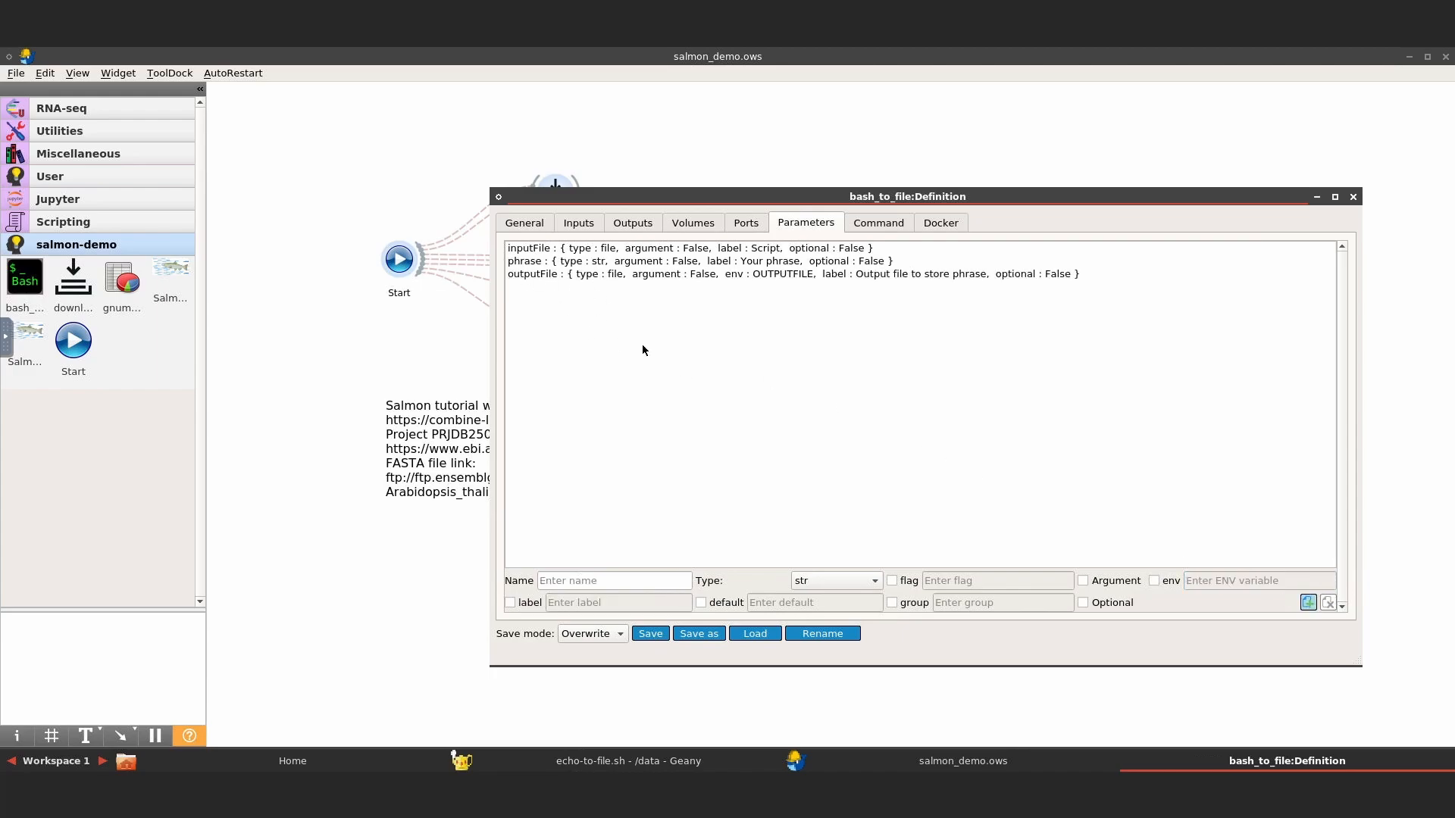
Set the widget's command to bash _bwb{inputFile} "_bwb{phrase}".
{"action": "left_click", "coordinate": [863, 225]}
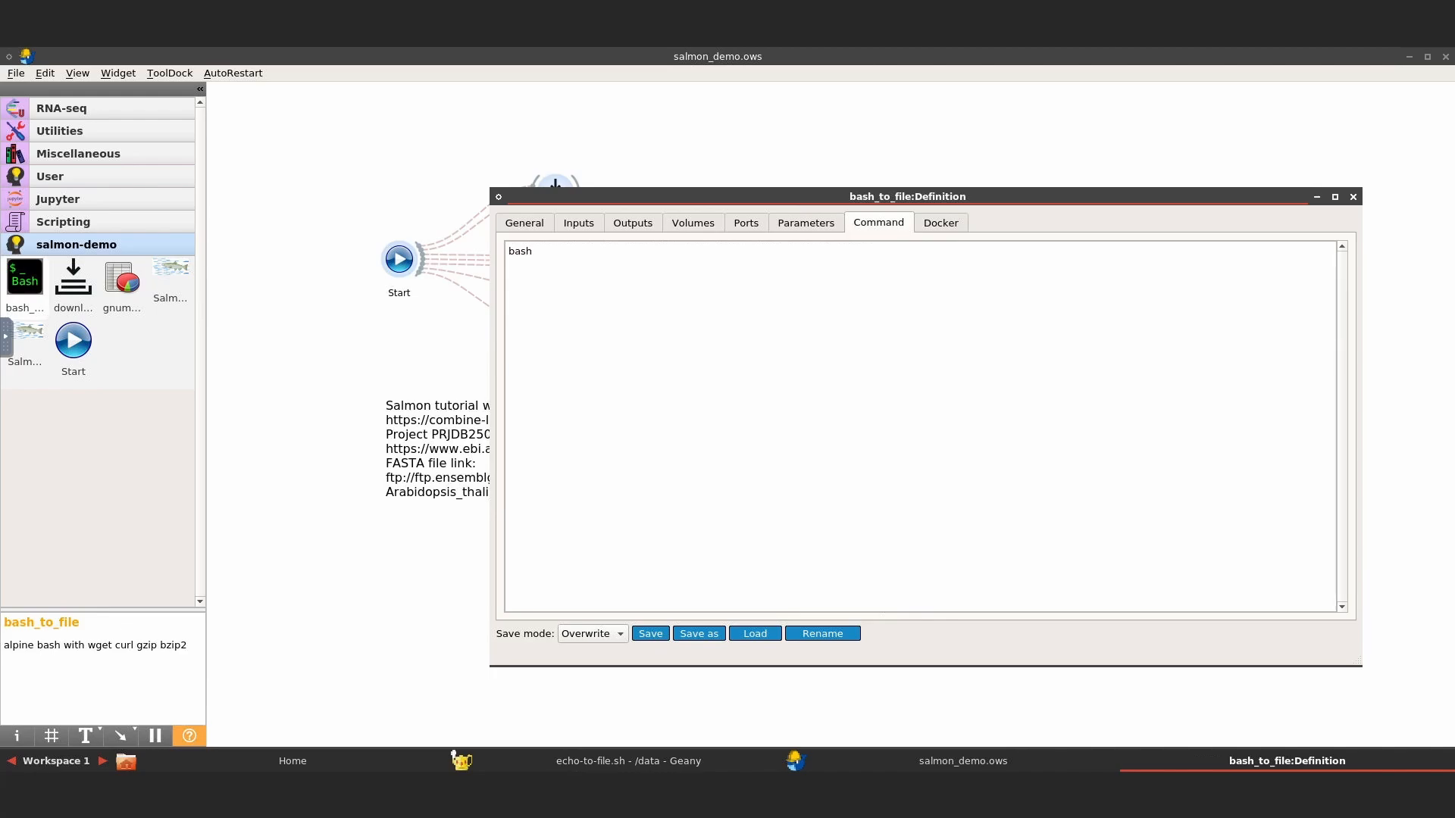
{"action": "left_click_drag", "start_coordinate": [540, 256], "coordinate": [507, 251]}
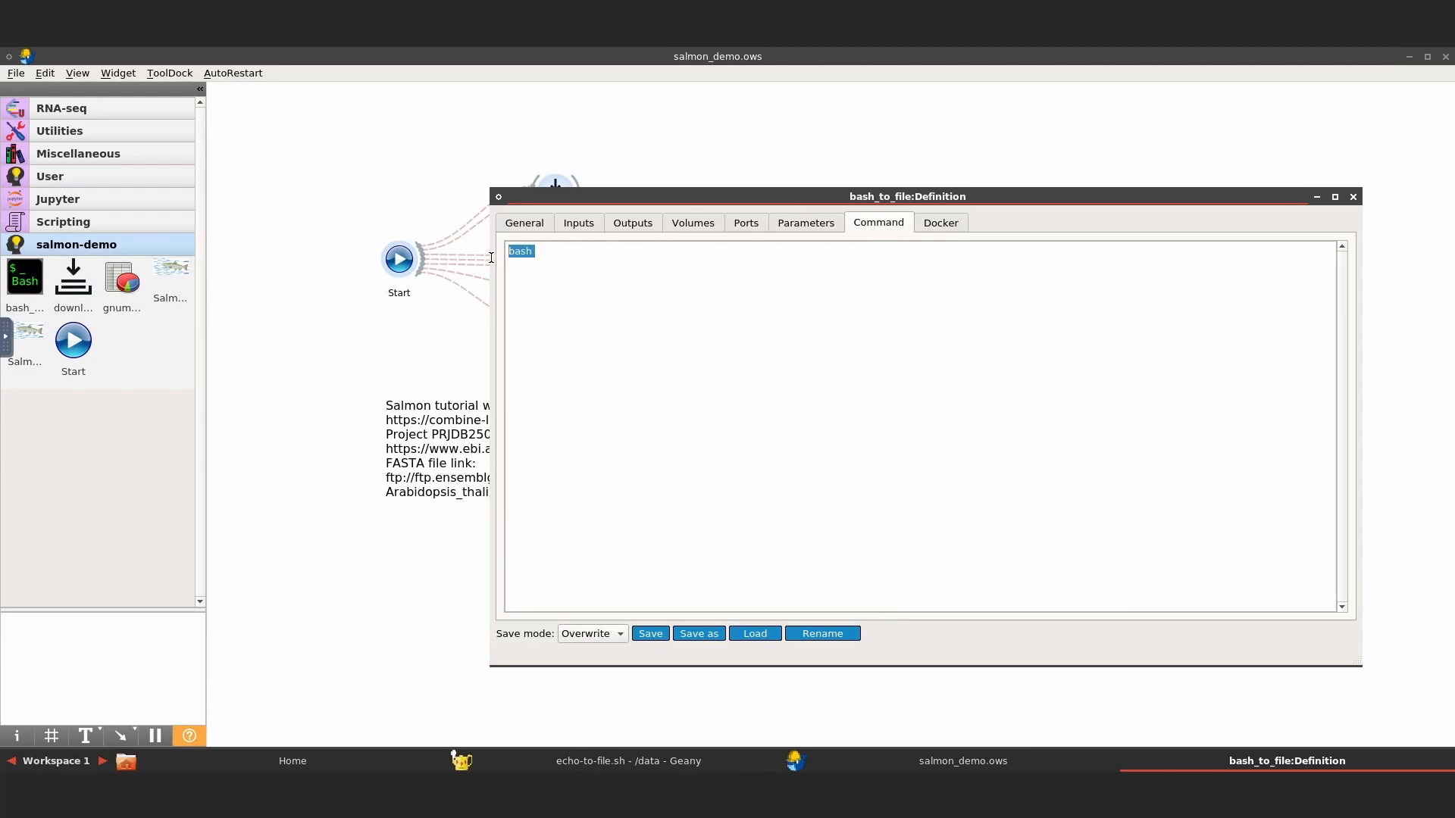
{"action": "left_click", "coordinate": [637, 288]}
{"action": "key", "text": "BackSpace"}
{"action": "key", "text": "BackSpace"}
{"action": "key", "text": "BackSpace"}
{"action": "type", "text": "bash _bwb{input"}
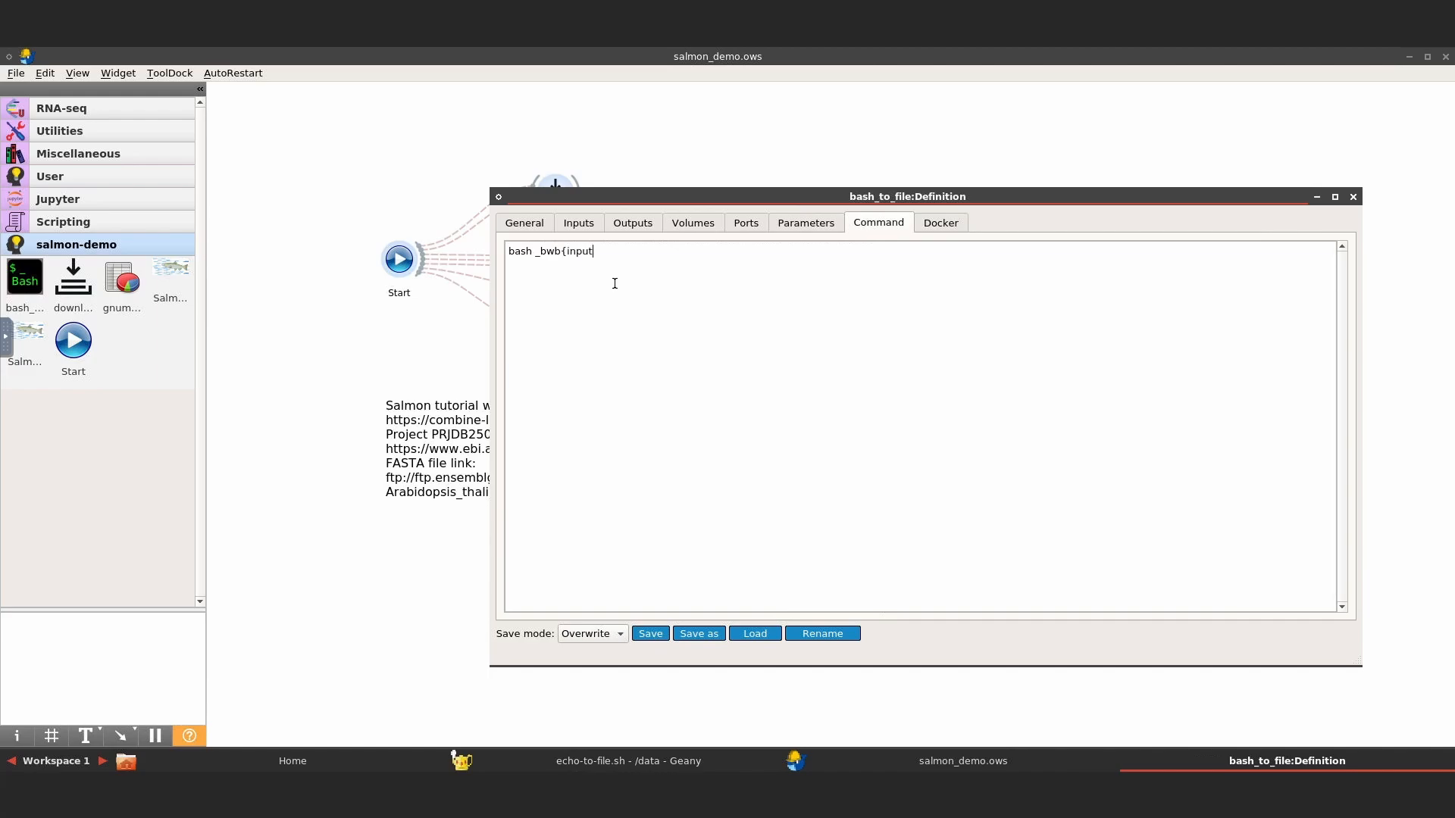
{"action": "type", "text": "File} \"_bwb{phrase}"}
{"action": "double_click", "coordinate": [525, 251]}
{"action": "left_click_drag", "start_coordinate": [539, 254], "coordinate": [616, 253]}
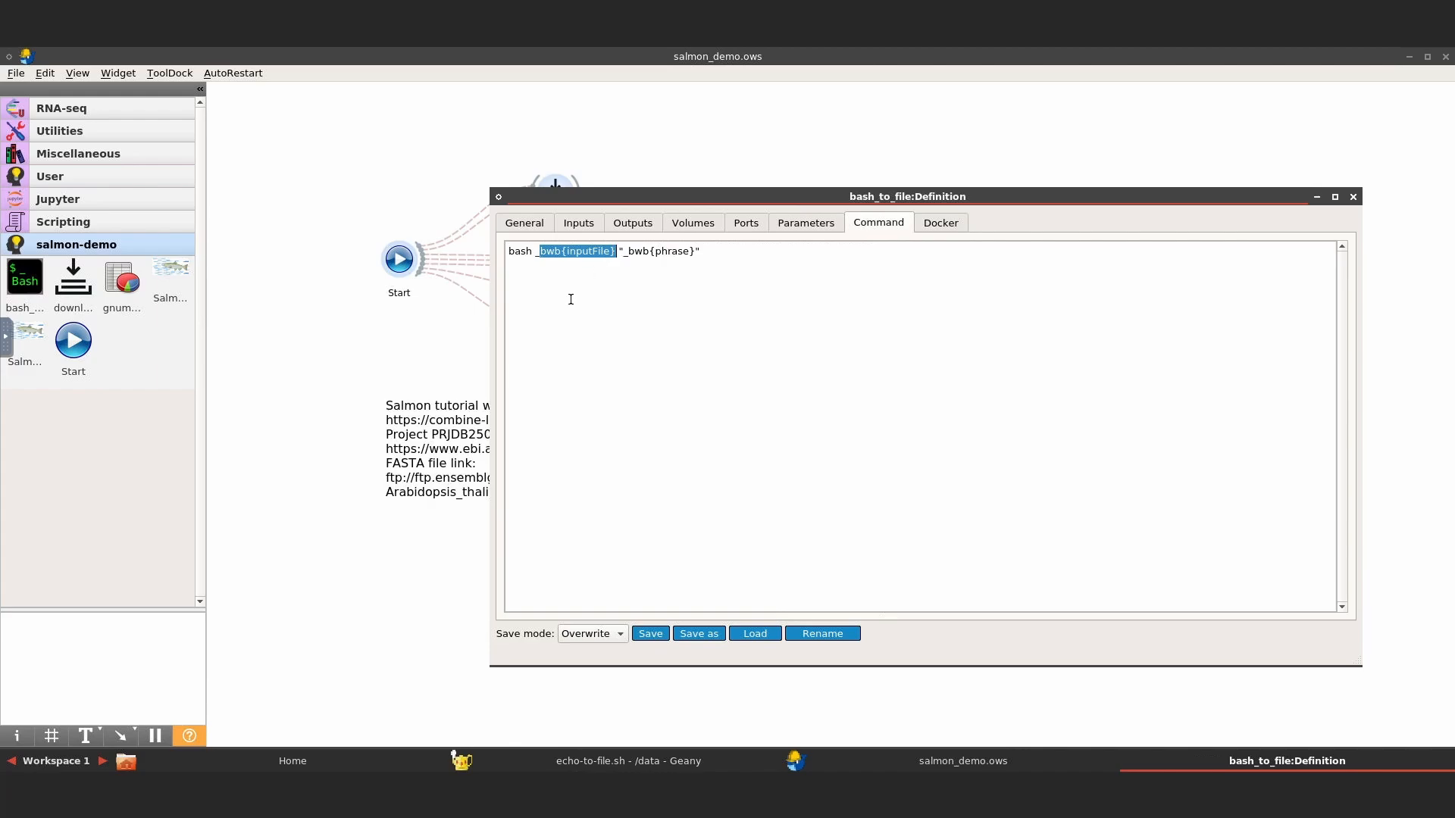
{"action": "left_click", "coordinate": [542, 277]}
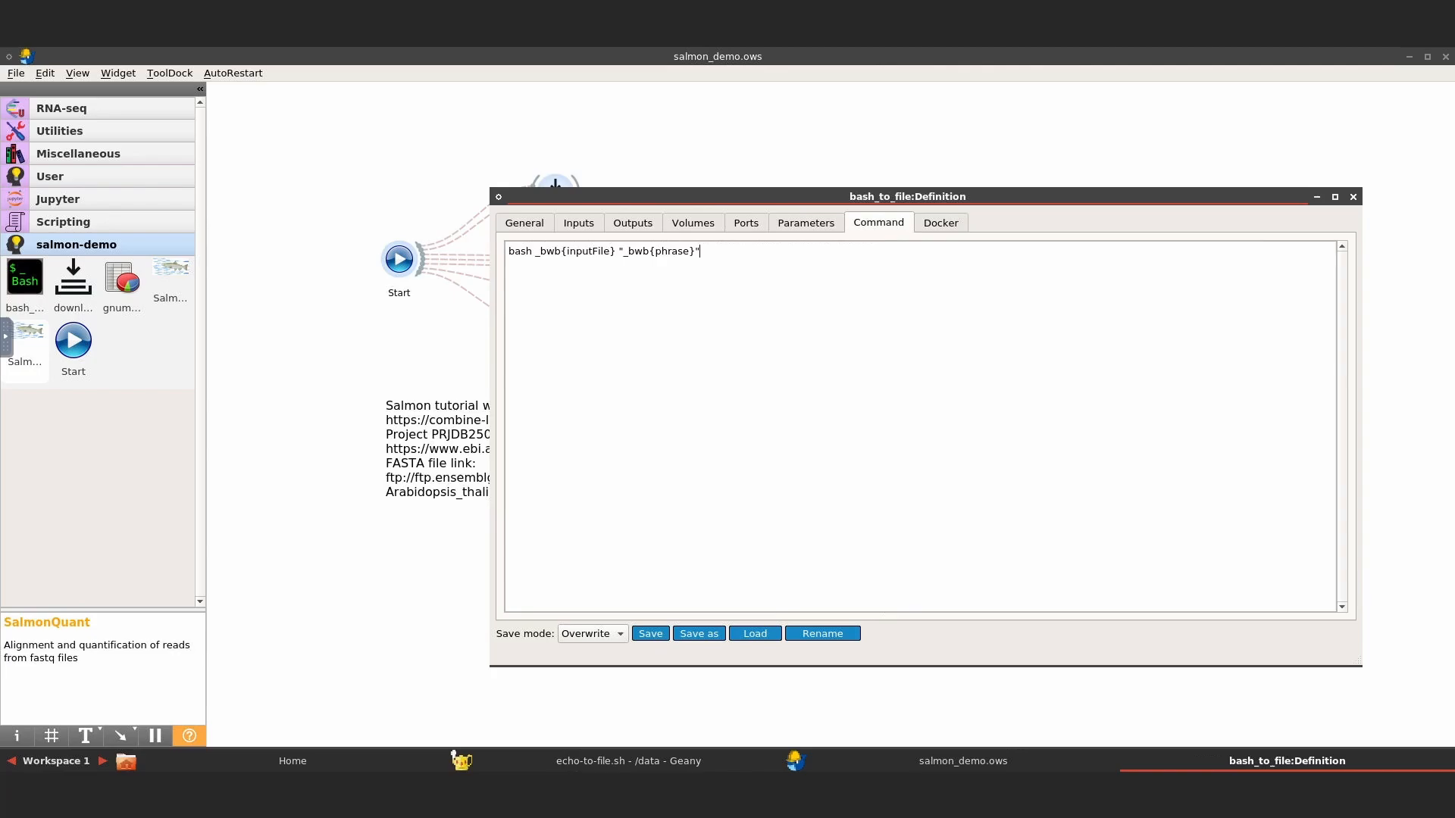
Launch the Docker image builder from the bash_to_file definition and open the widget's existing Dockerfile in it.
{"action": "left_click", "coordinate": [918, 225]}
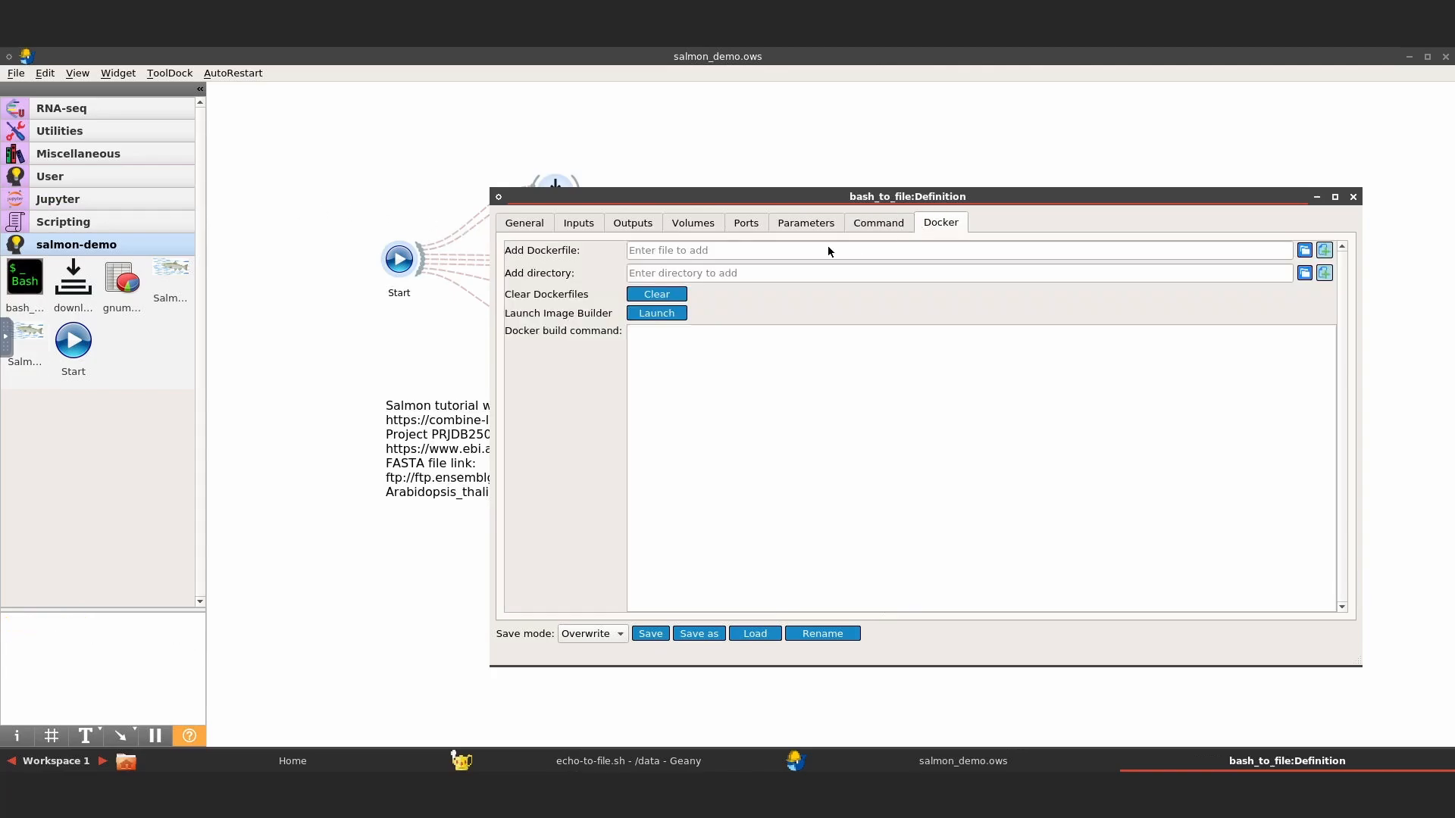
{"action": "left_click", "coordinate": [632, 313]}
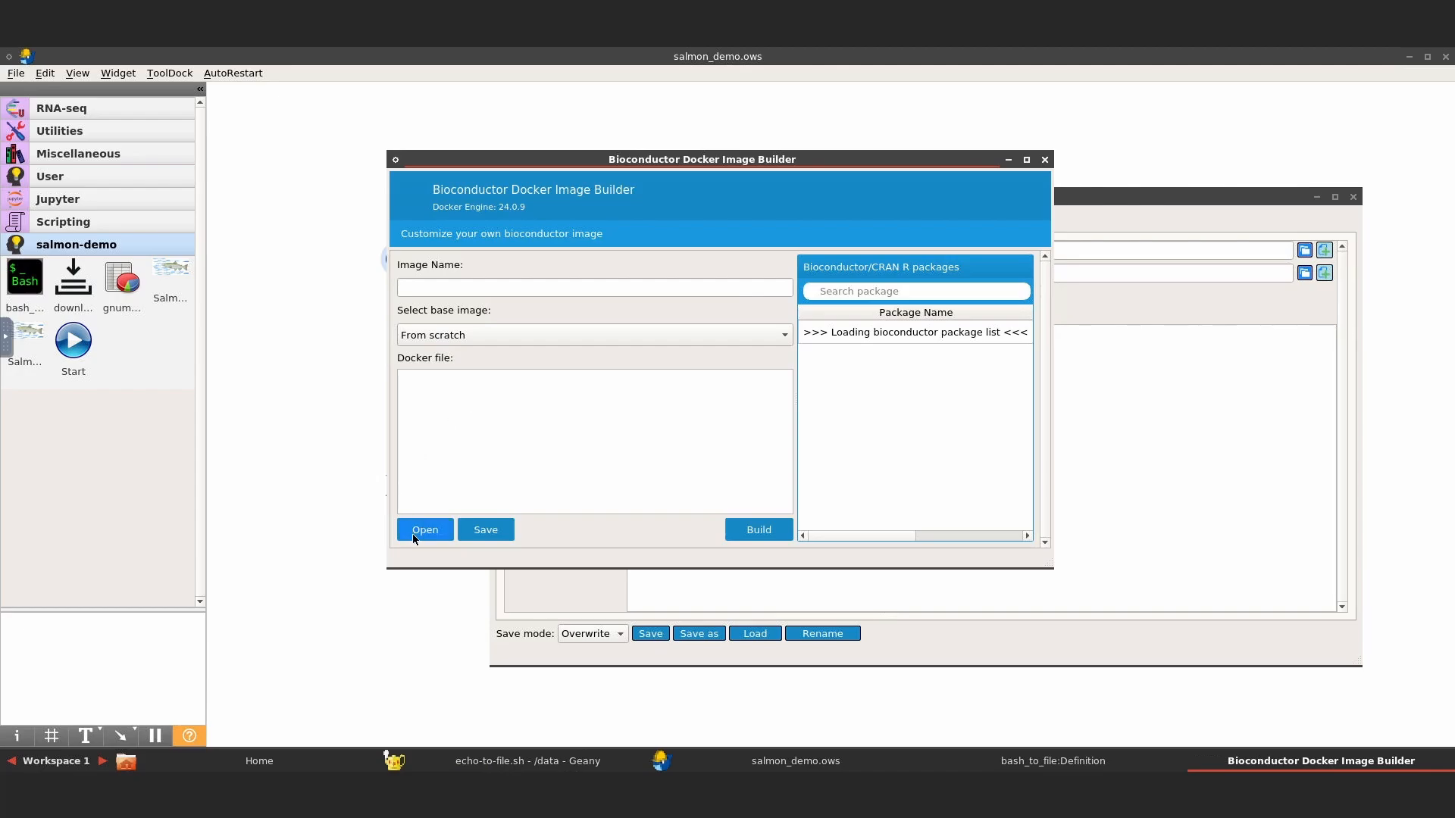
{"action": "left_click", "coordinate": [414, 534]}
{"action": "left_click", "coordinate": [602, 235]}
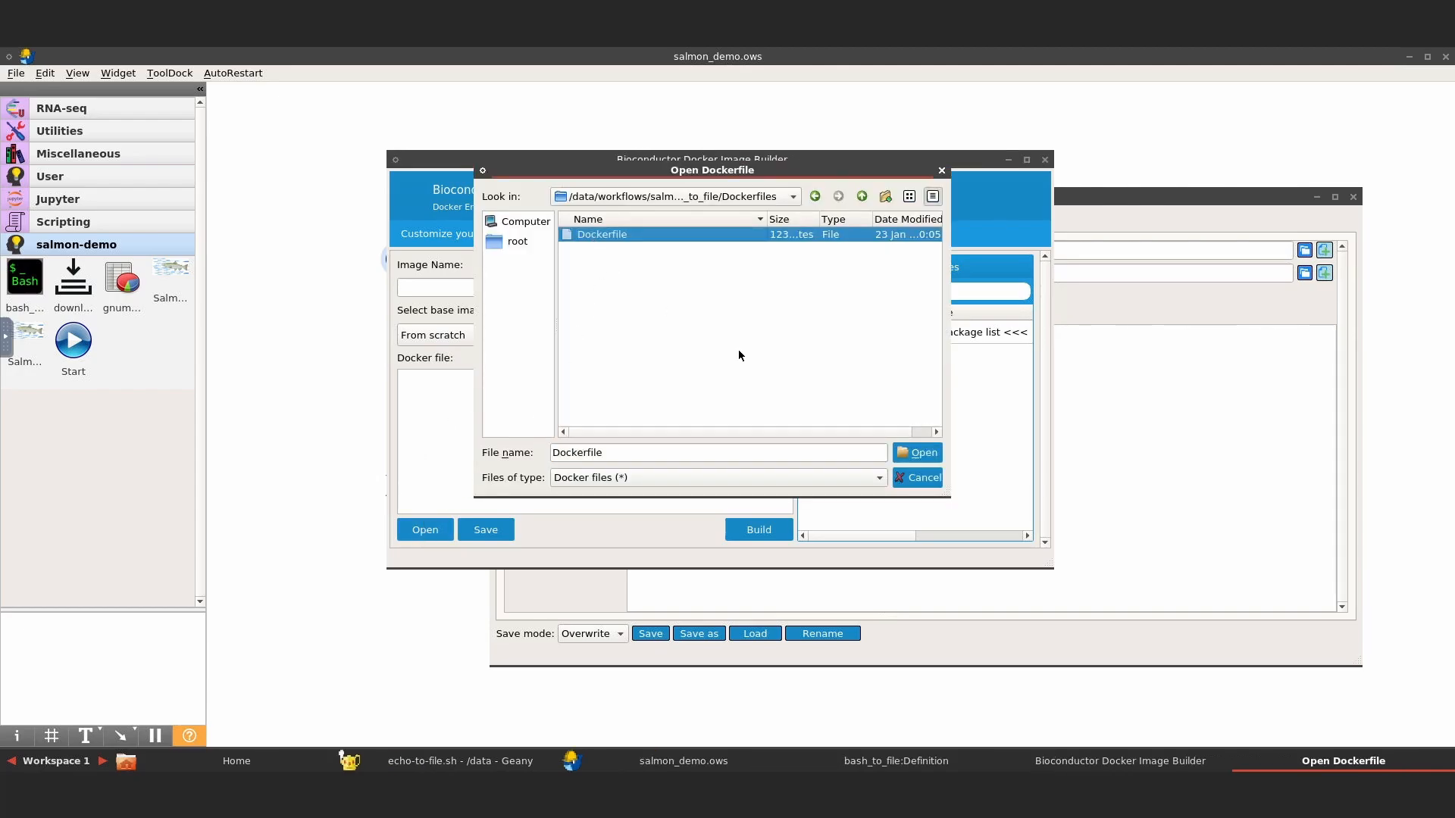
{"action": "left_click", "coordinate": [906, 456]}
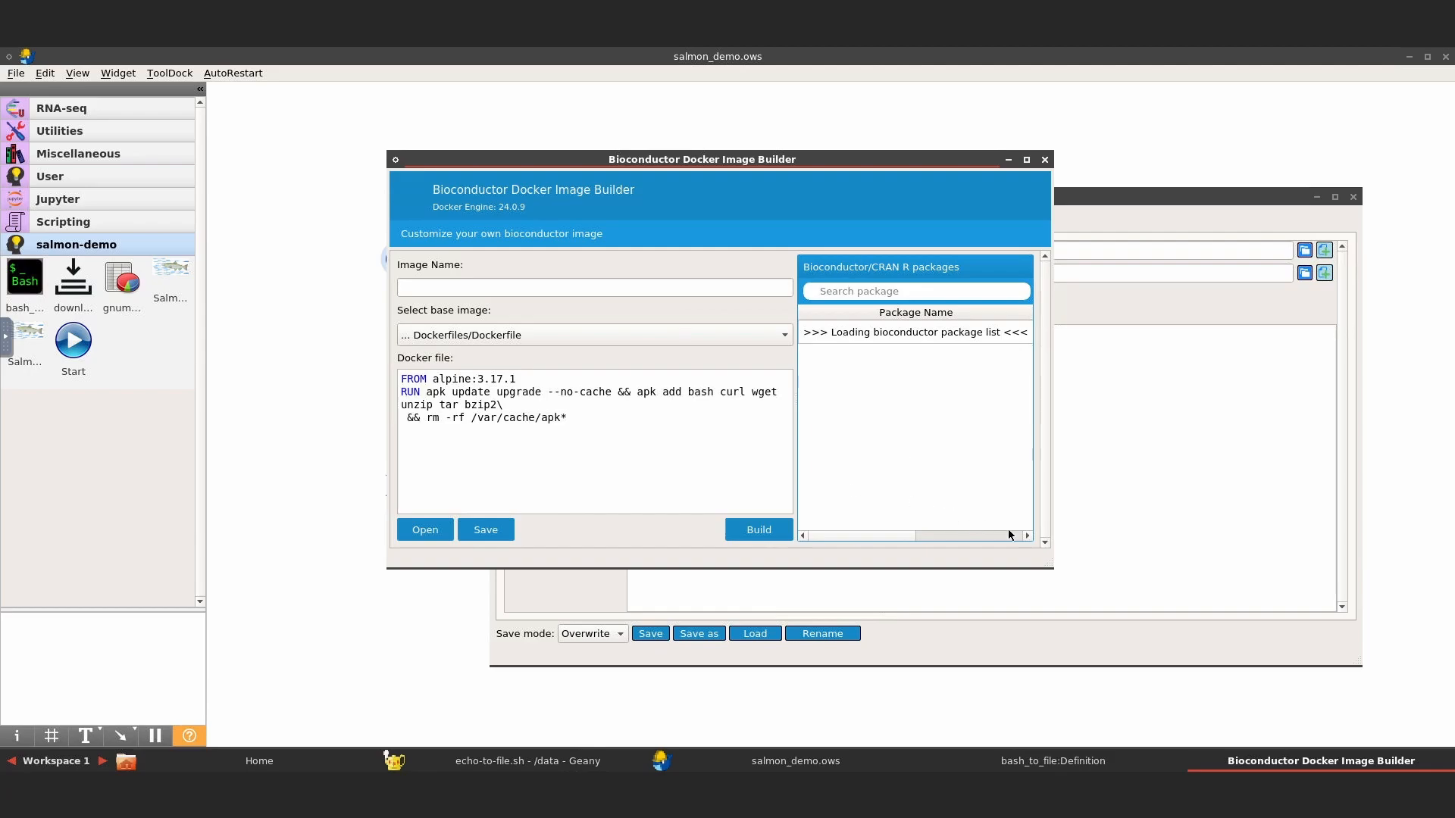
Change the Dockerfile's base image to alpine:3.20.0 and save it over the existing Dockerfile.
{"action": "left_click_drag", "start_coordinate": [1043, 558], "coordinate": [1261, 654]}
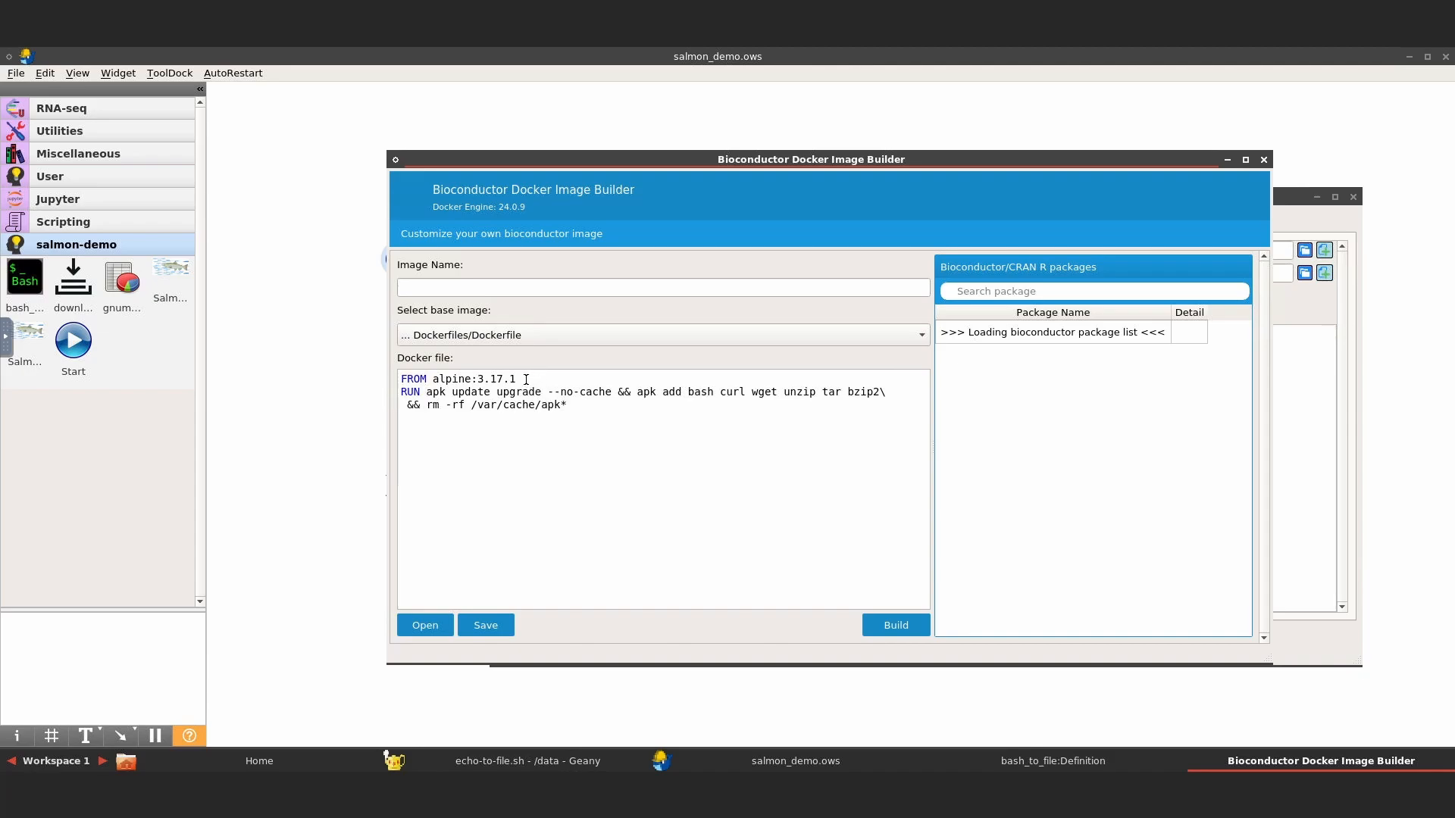
{"action": "left_click_drag", "start_coordinate": [526, 379], "coordinate": [489, 379]}
{"action": "type", "text": "20.0"}
{"action": "left_click", "coordinate": [507, 620]}
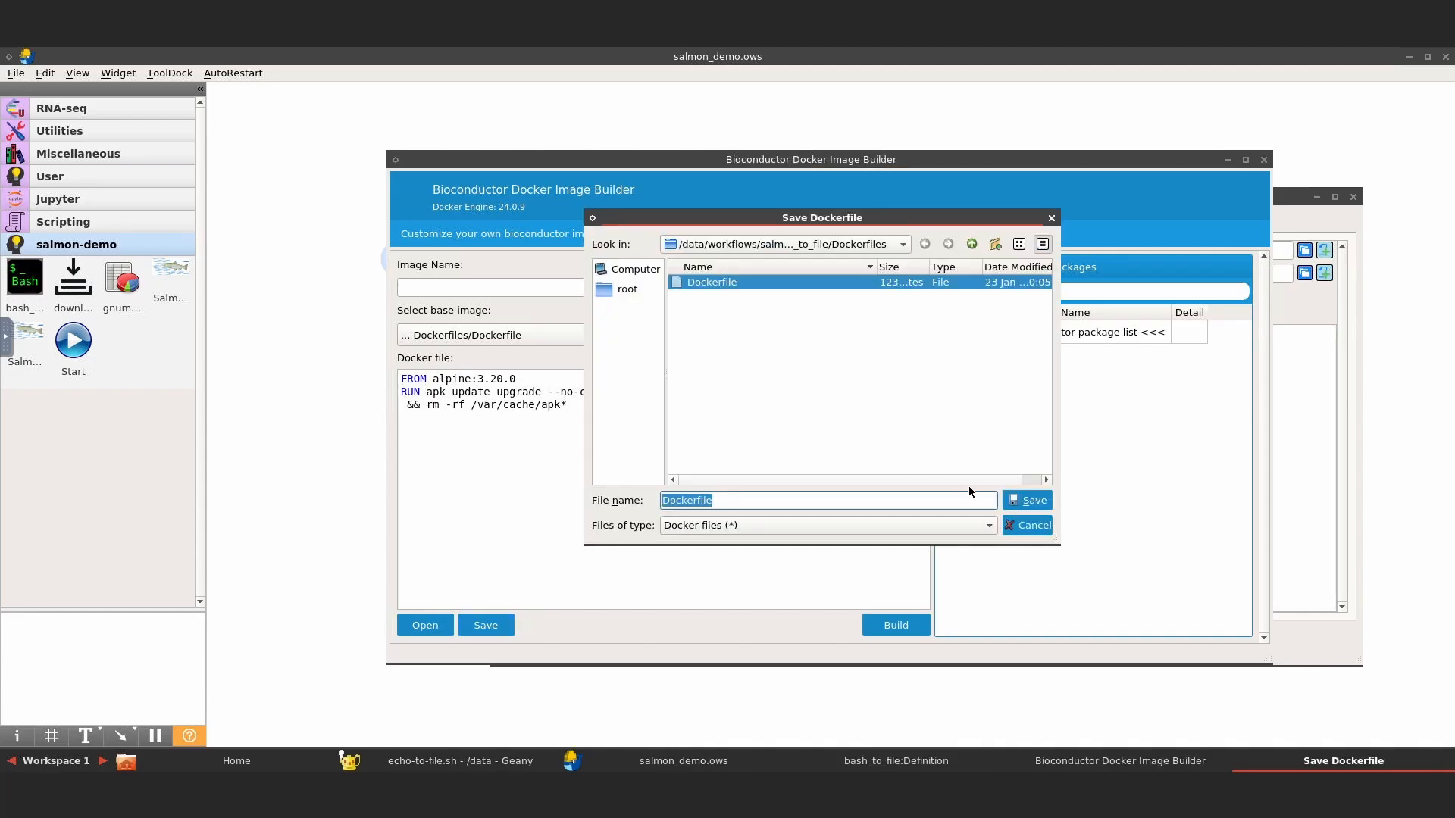
{"action": "key", "text": "Return"}
{"action": "left_click", "coordinate": [846, 373]}
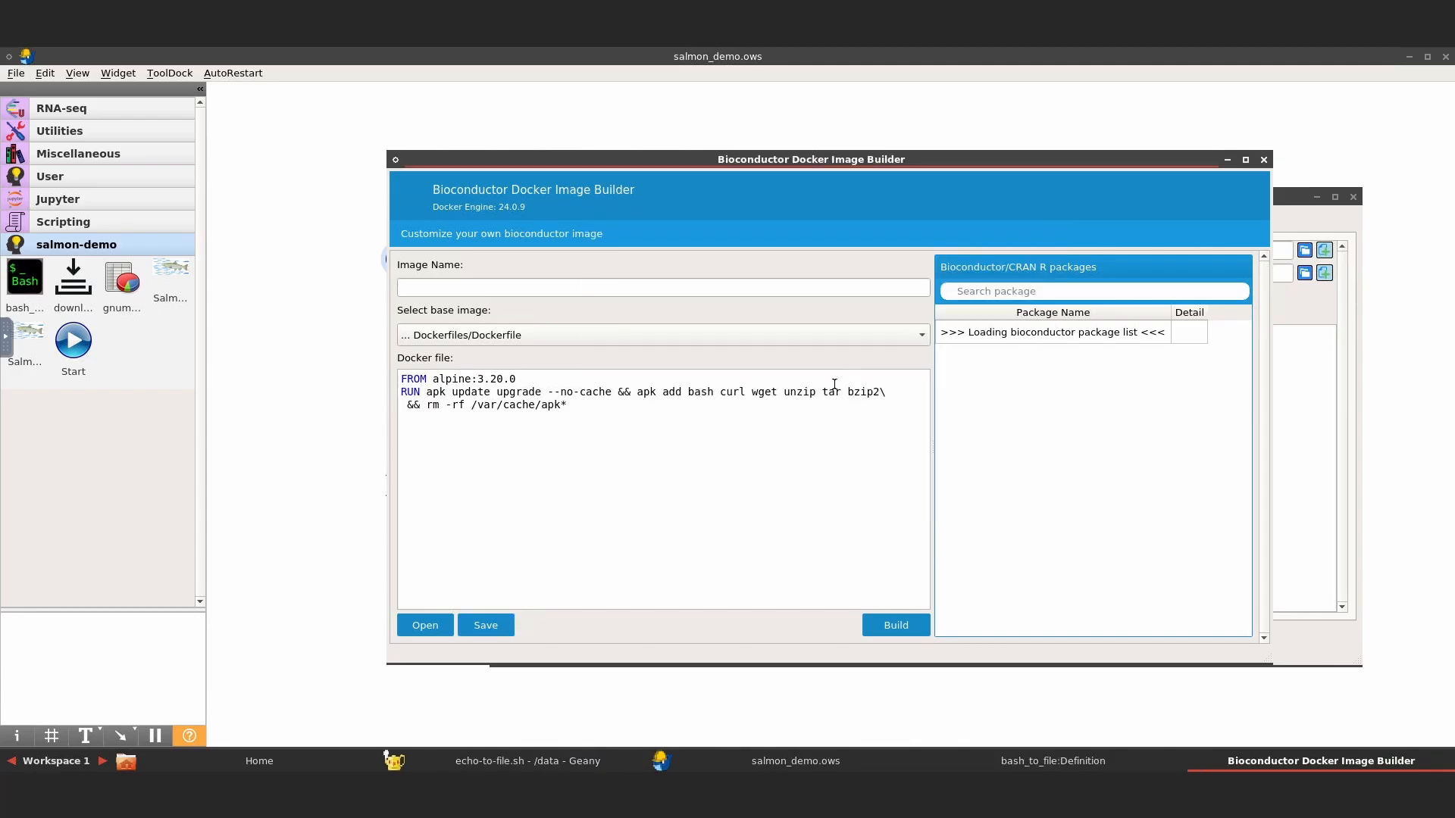
Build the Docker image under the name bwb_alpine:3.20.0 and close the image builder.
{"action": "left_click", "coordinate": [498, 287]}
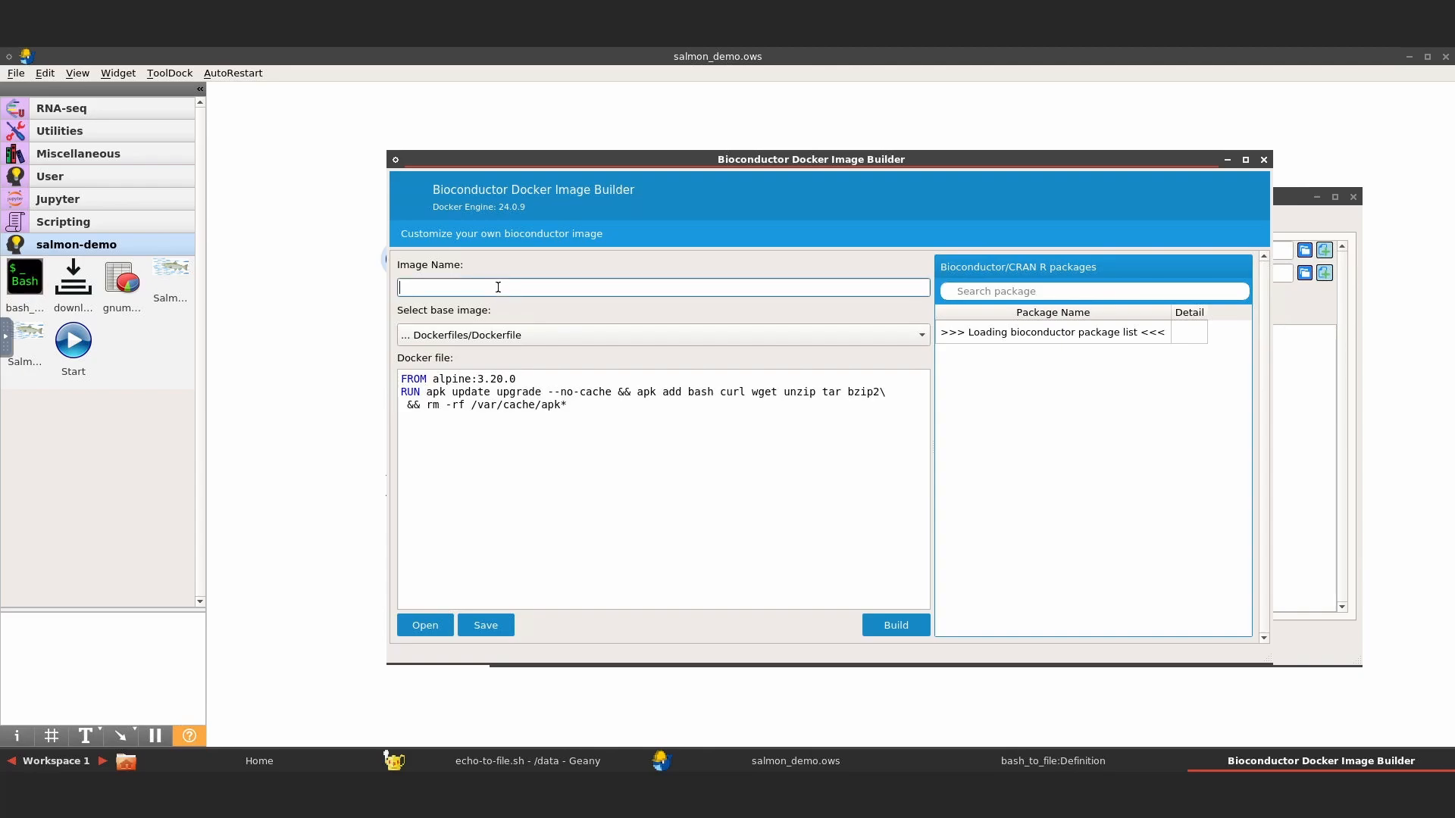
{"action": "type", "text": "bwb_alpine:3.20.0"}
{"action": "left_click", "coordinate": [898, 626]}
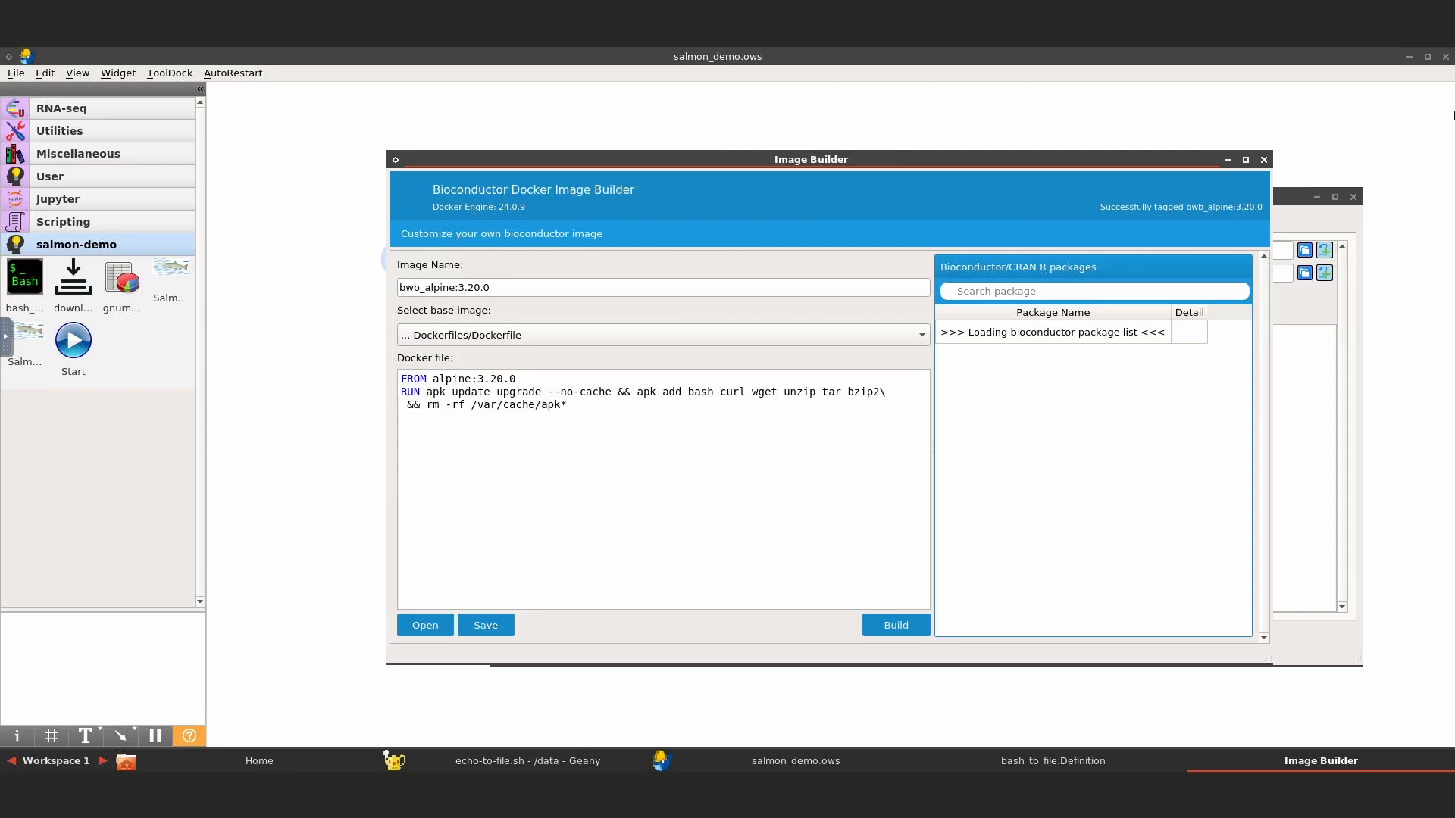
{"action": "left_click", "coordinate": [1263, 160]}
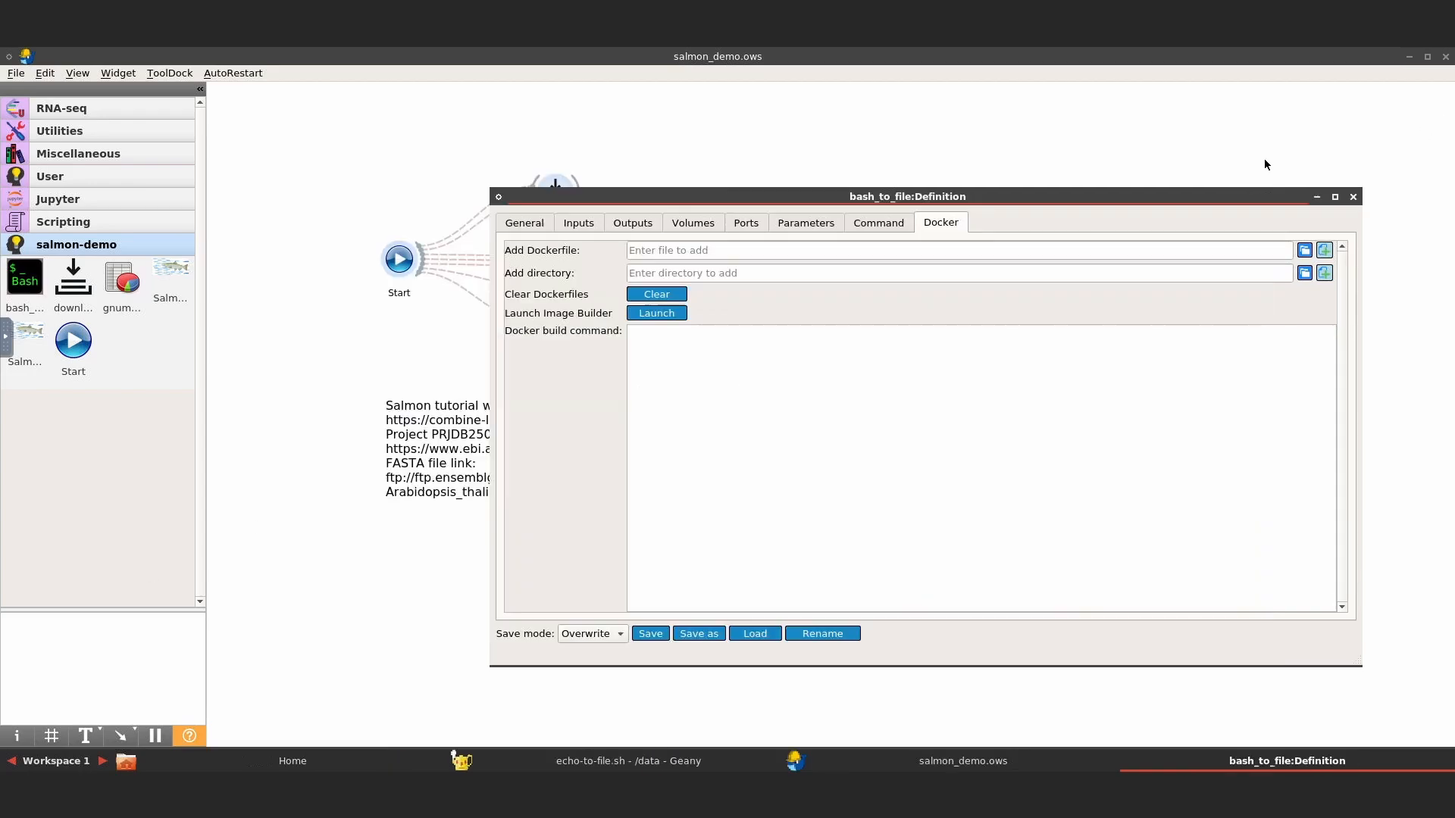
Set the widget's Docker image name to bwb_alpine and its tag to 3.20.0, and save the widget definition in Overwrite mode.
{"action": "left_click", "coordinate": [529, 228]}
{"action": "left_click", "coordinate": [736, 535]}
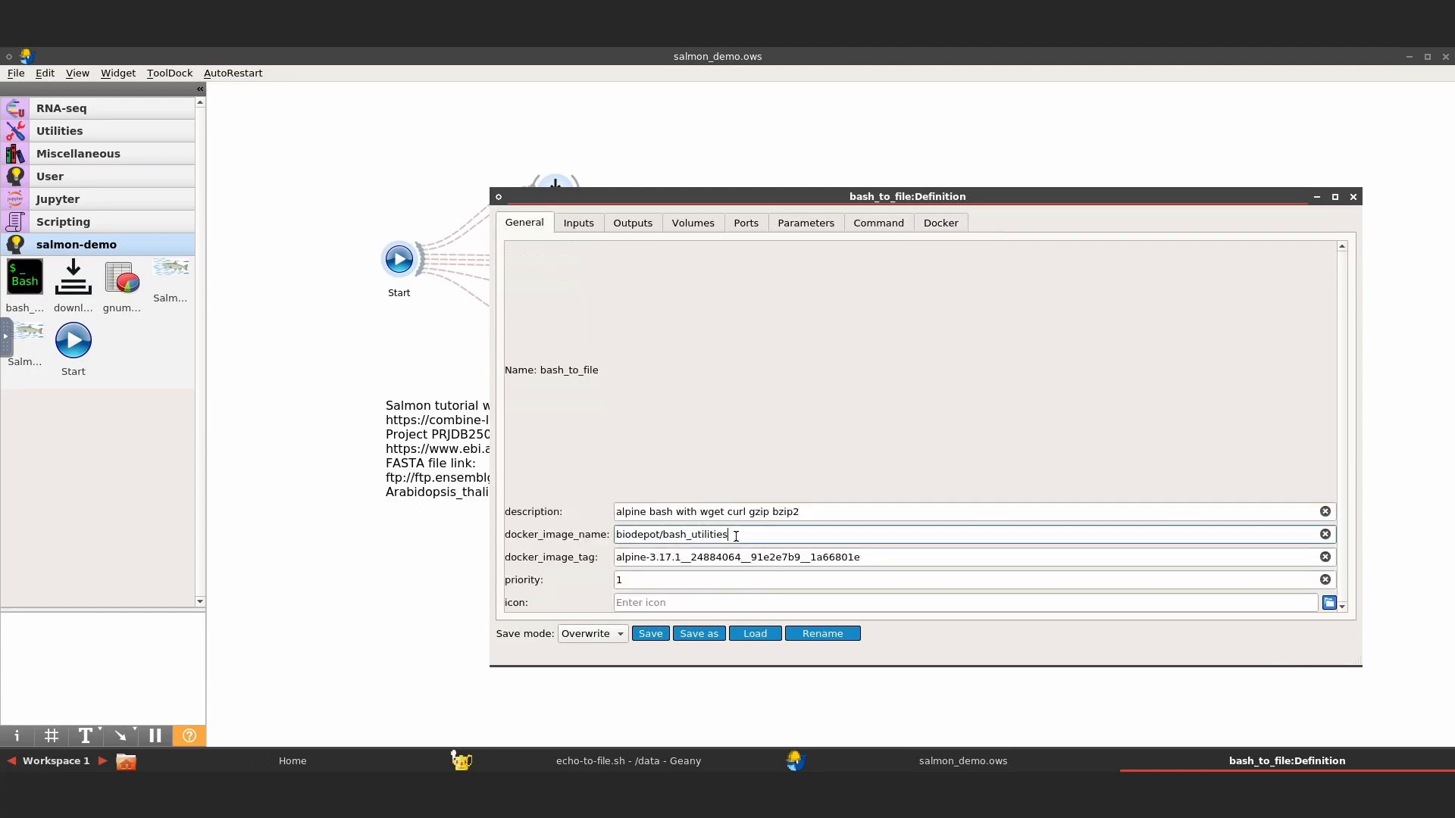
{"action": "left_click_drag", "start_coordinate": [735, 535], "coordinate": [595, 528]}
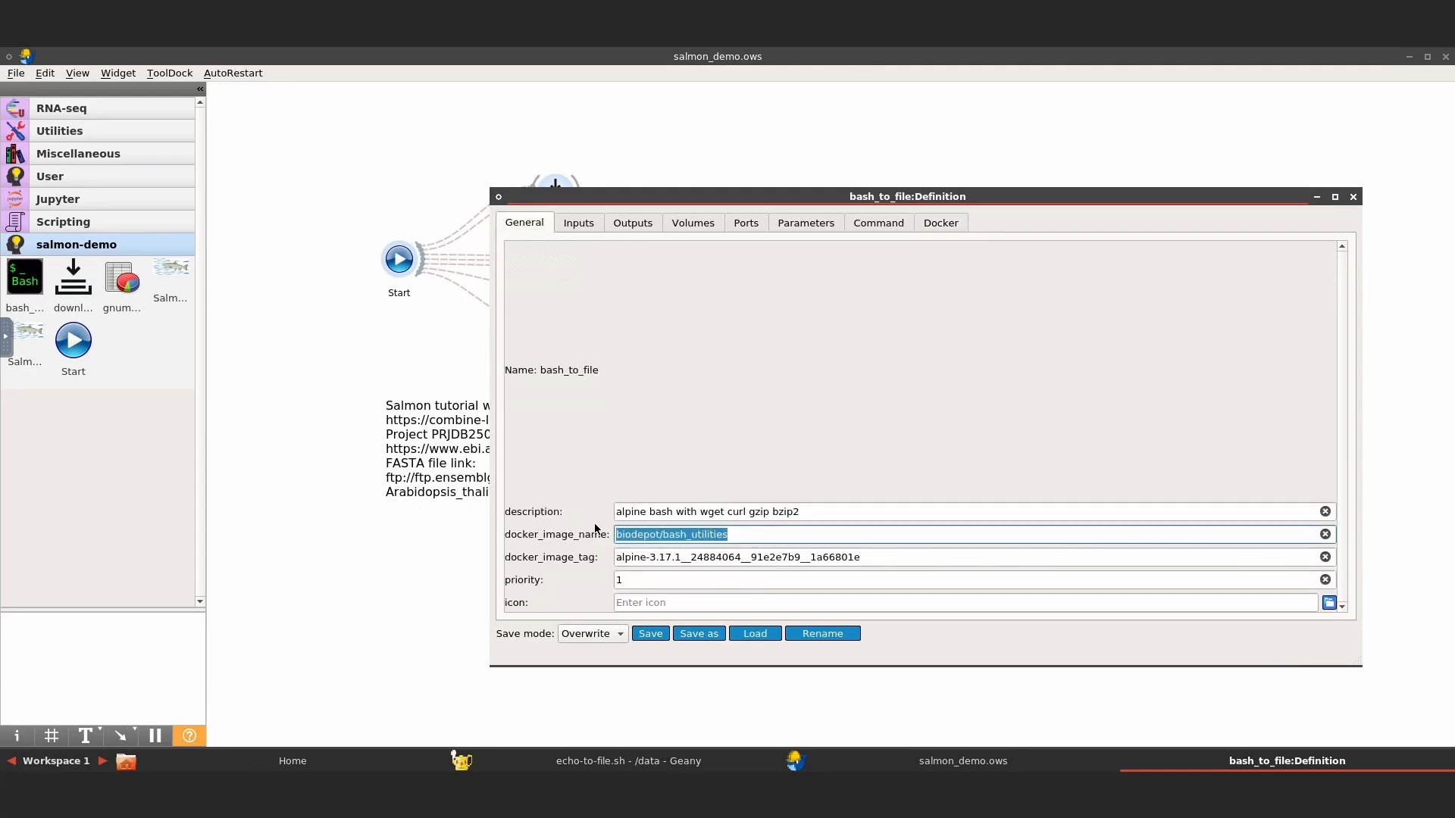
{"action": "type", "text": "bwb_alpin"}
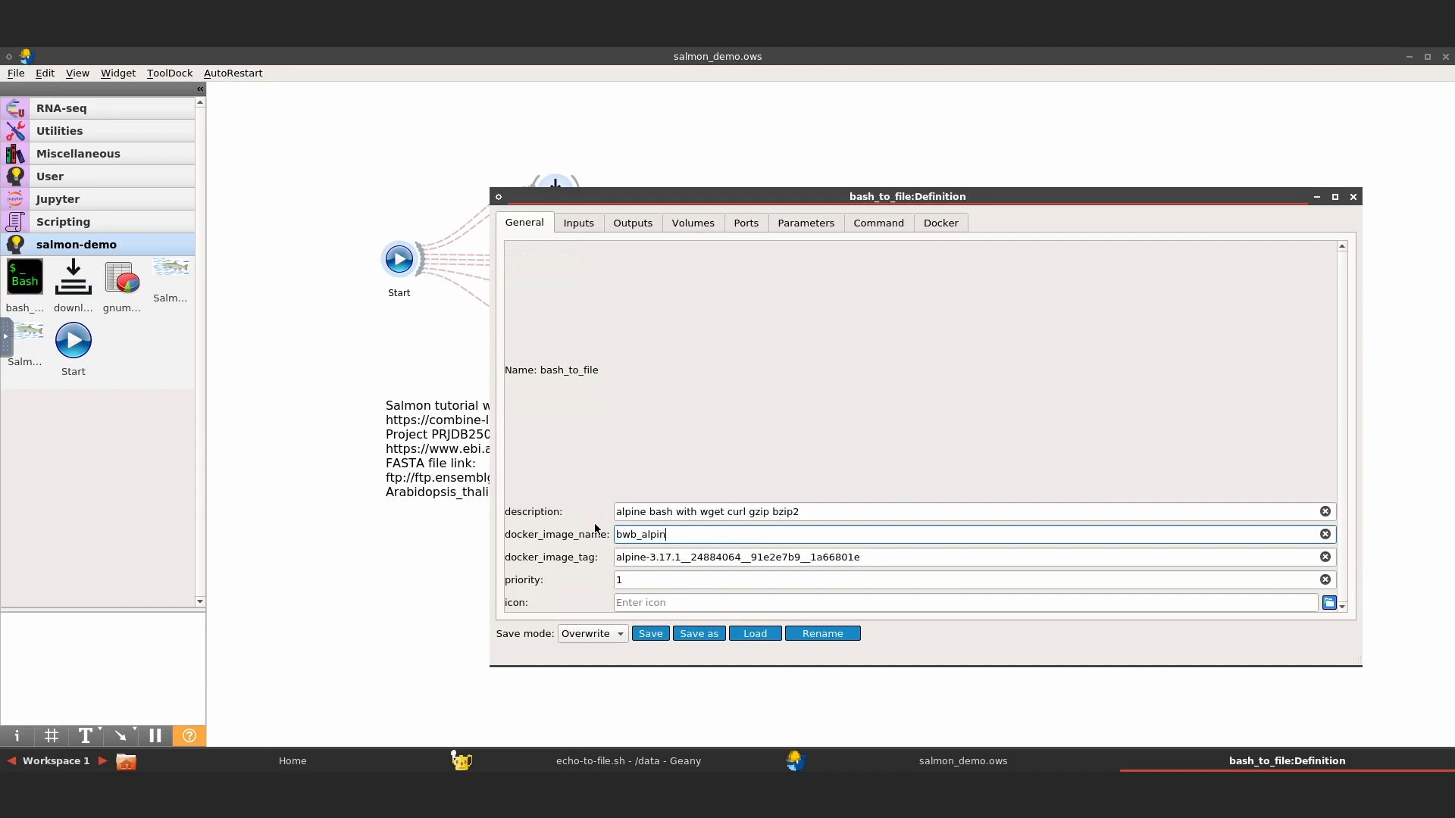
{"action": "type", "text": "e"}
{"action": "triple_click", "coordinate": [736, 557]}
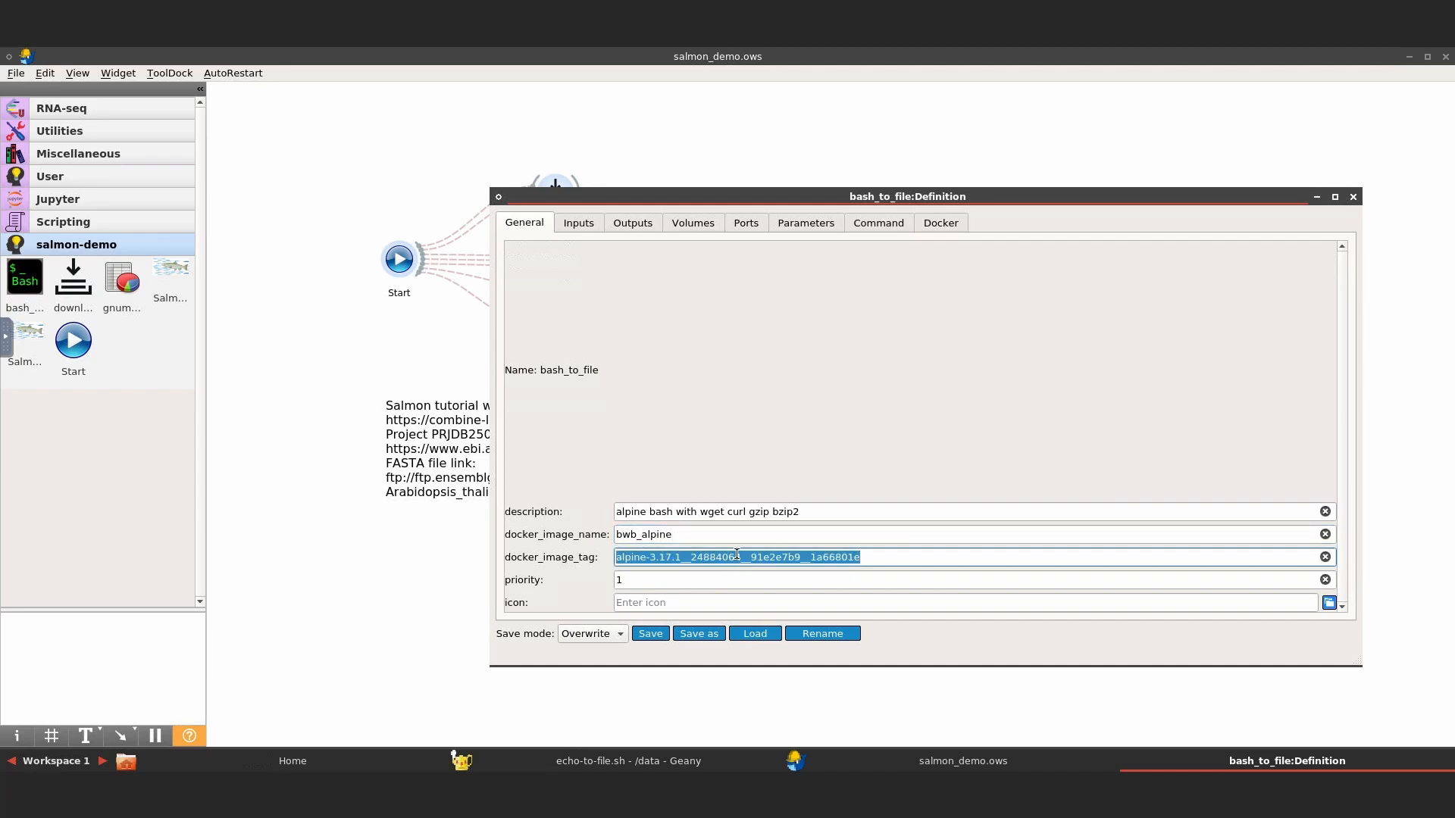
{"action": "type", "text": "3.20.0"}
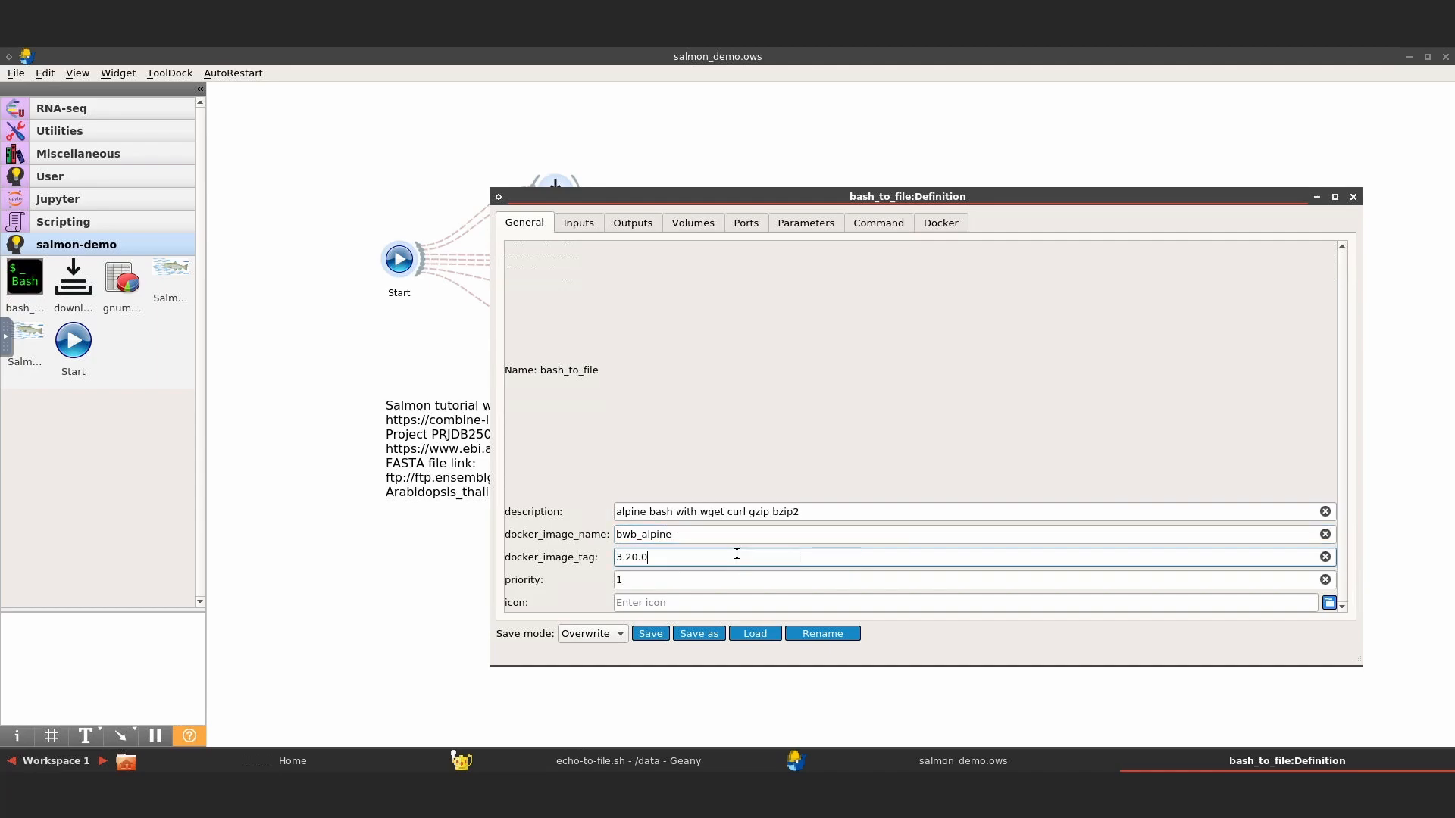
{"action": "left_click", "coordinate": [650, 633]}
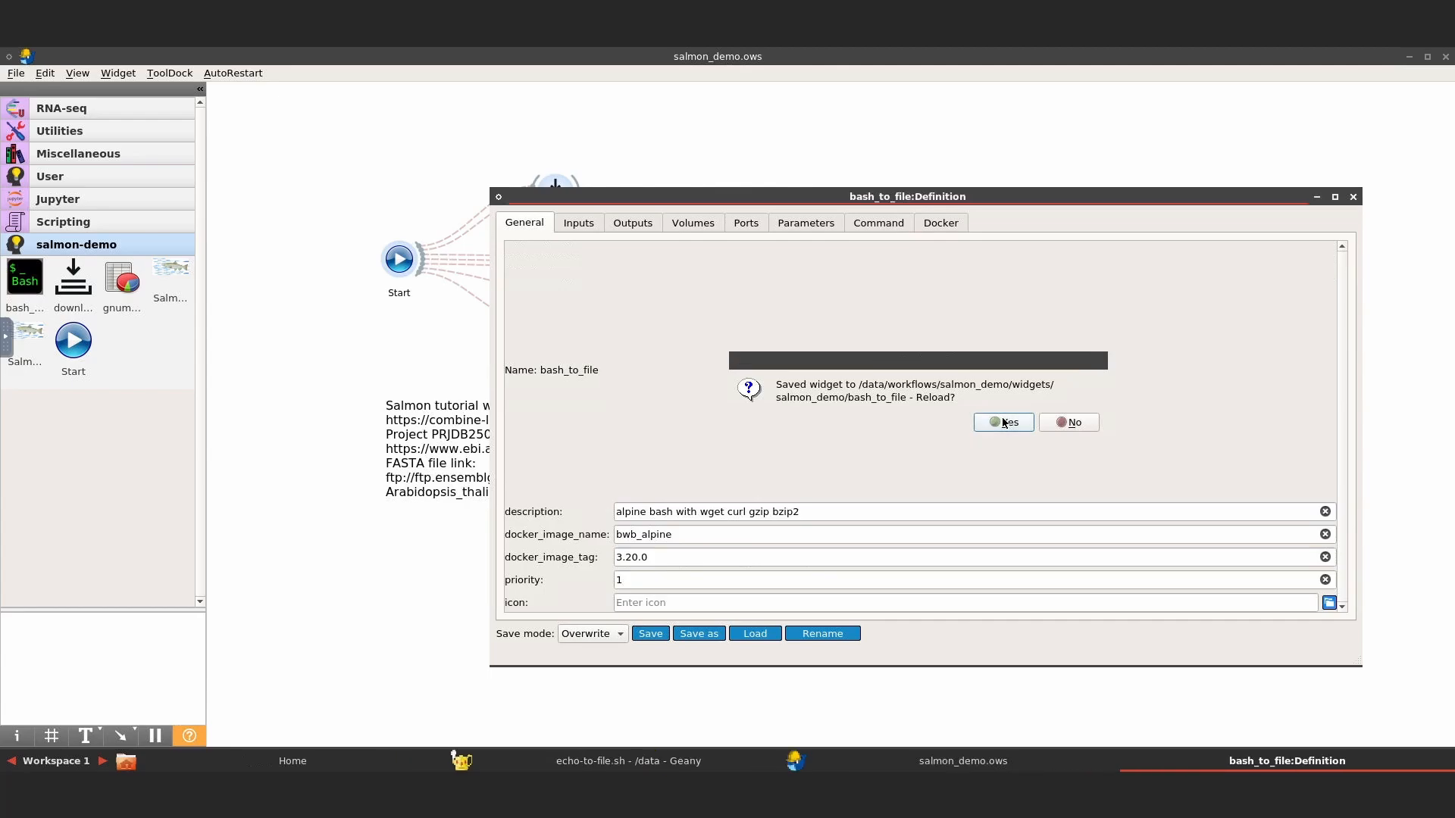
Reload the saved widget, open bash_utils on the canvas, and set its script to /data/echo-to-file.sh.
{"action": "left_click", "coordinate": [1005, 423]}
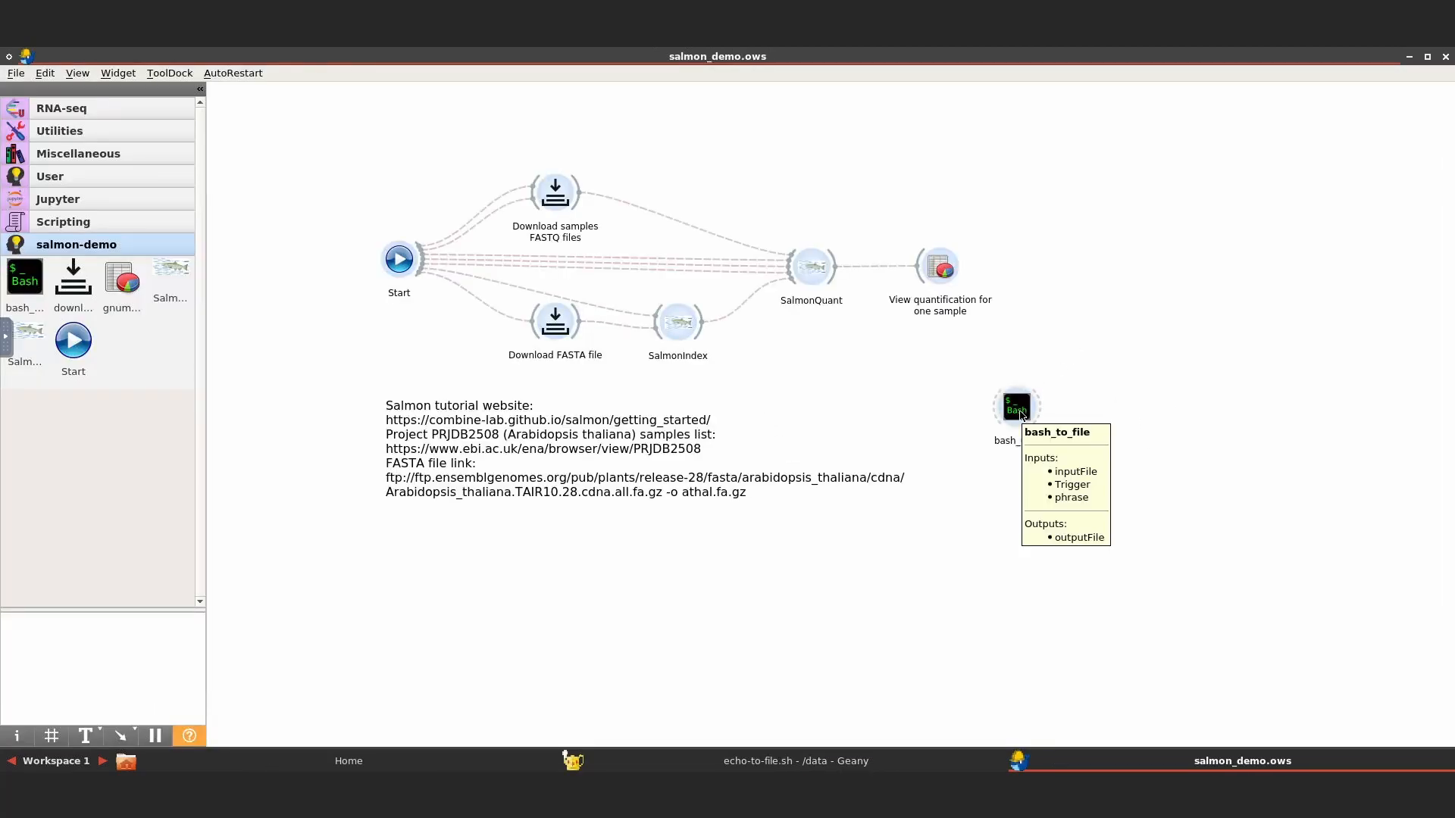
{"action": "double_click", "coordinate": [1020, 415]}
{"action": "left_click", "coordinate": [1020, 411]}
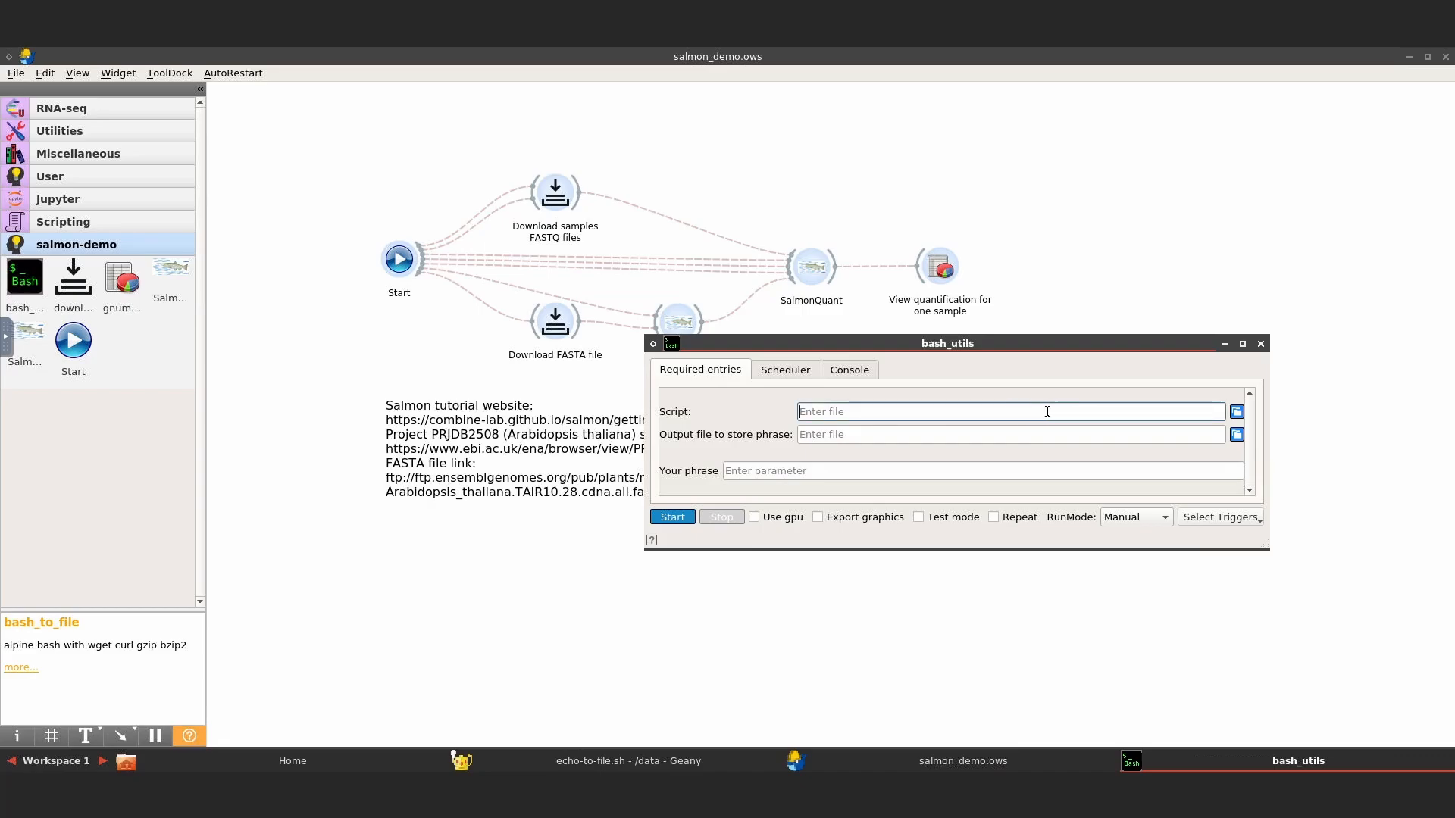
{"action": "left_click", "coordinate": [1236, 411]}
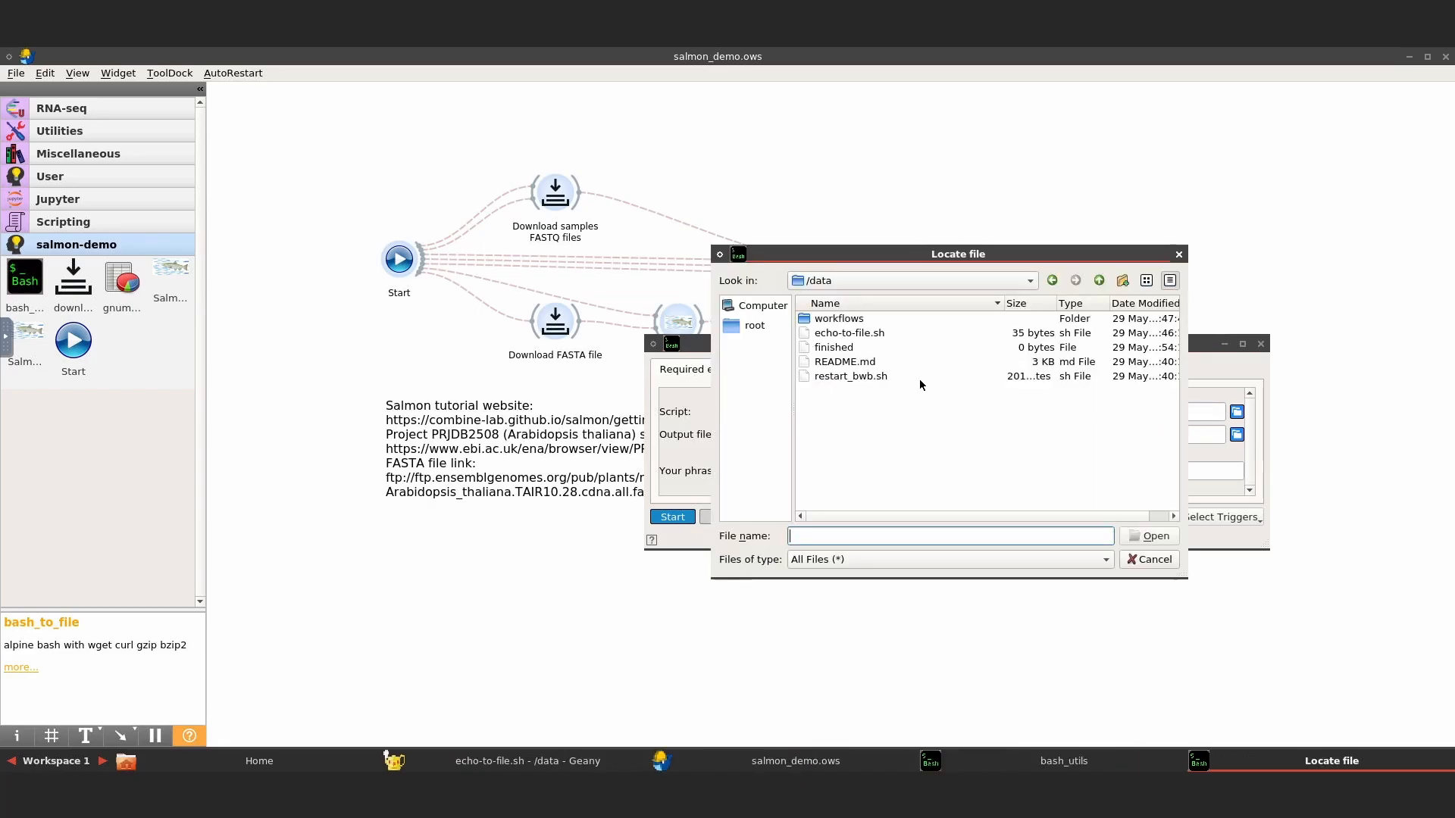
{"action": "left_click", "coordinate": [856, 333]}
{"action": "left_click", "coordinate": [1146, 536]}
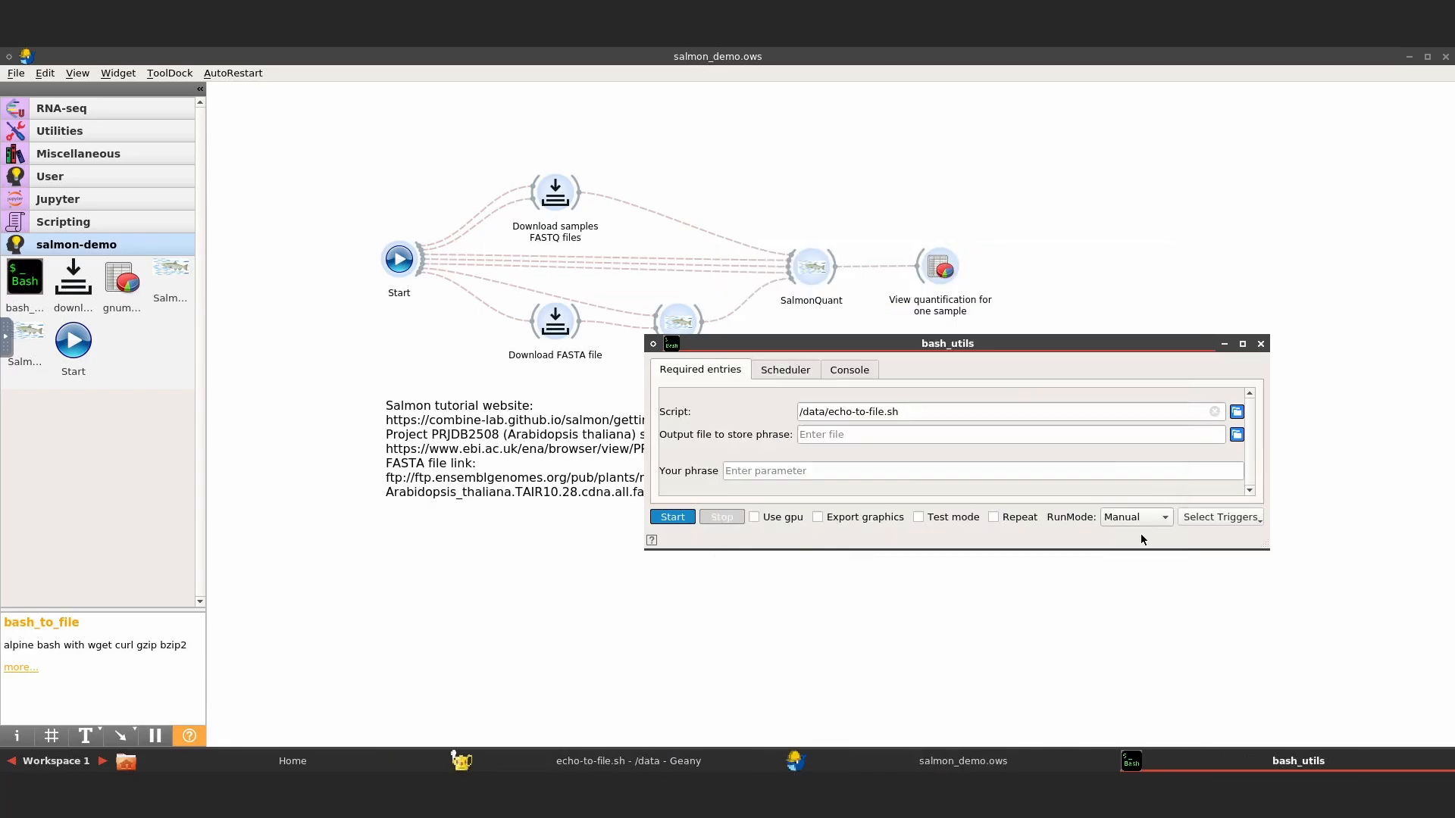
Set the widget's phrase to Hello World and its output file to /data/out.txt.
{"action": "left_click", "coordinate": [1197, 470]}
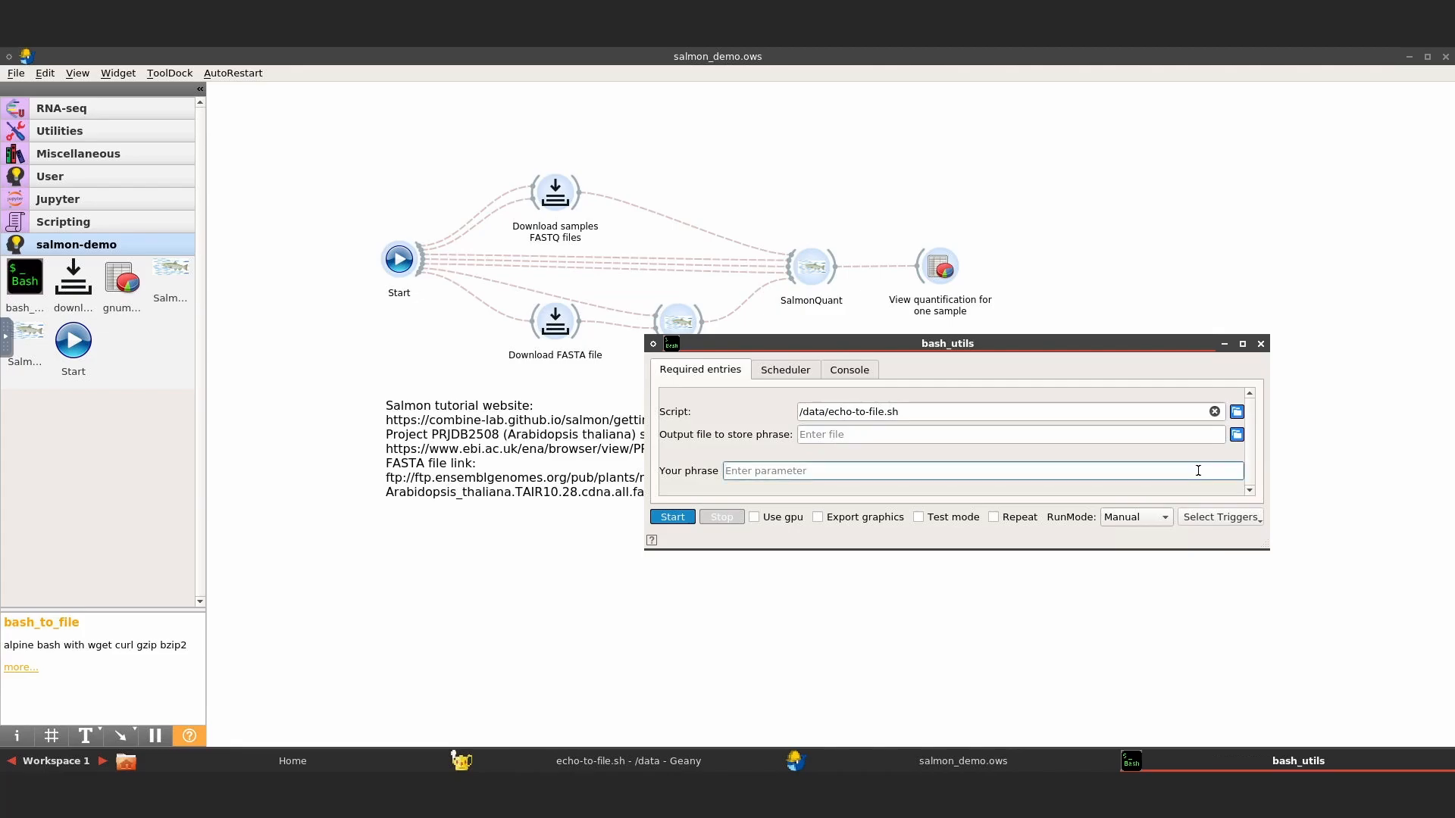
{"action": "type", "text": "\""}
{"action": "key", "text": "BackSpace"}
{"action": "type", "text": "Hello World"}
{"action": "left_click", "coordinate": [854, 434]}
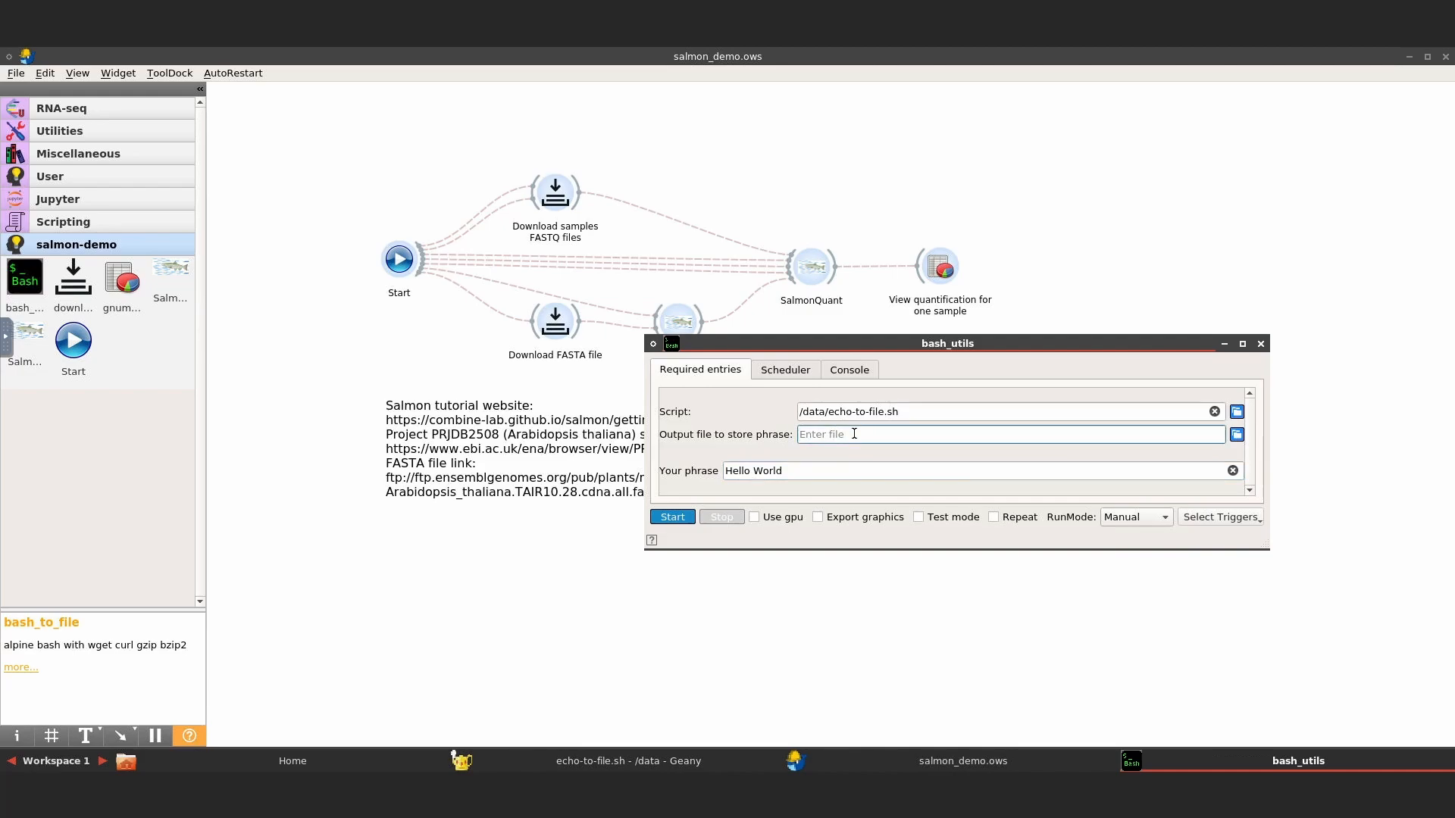
{"action": "type", "text": "/data/out.txt"}
{"action": "left_click", "coordinate": [966, 456]}
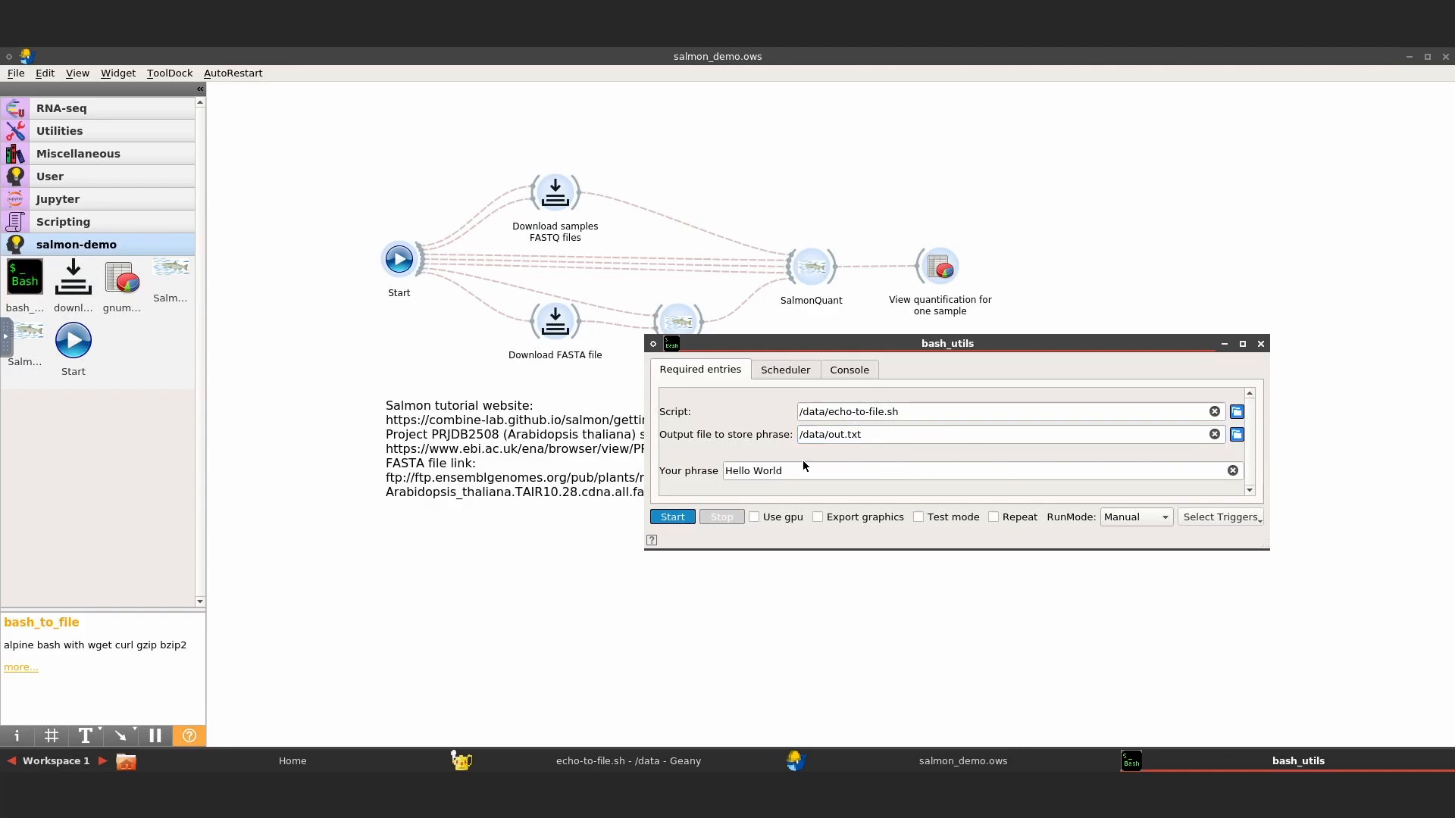
Run the bash_utils widget and review its console log.
{"action": "left_click", "coordinate": [680, 518]}
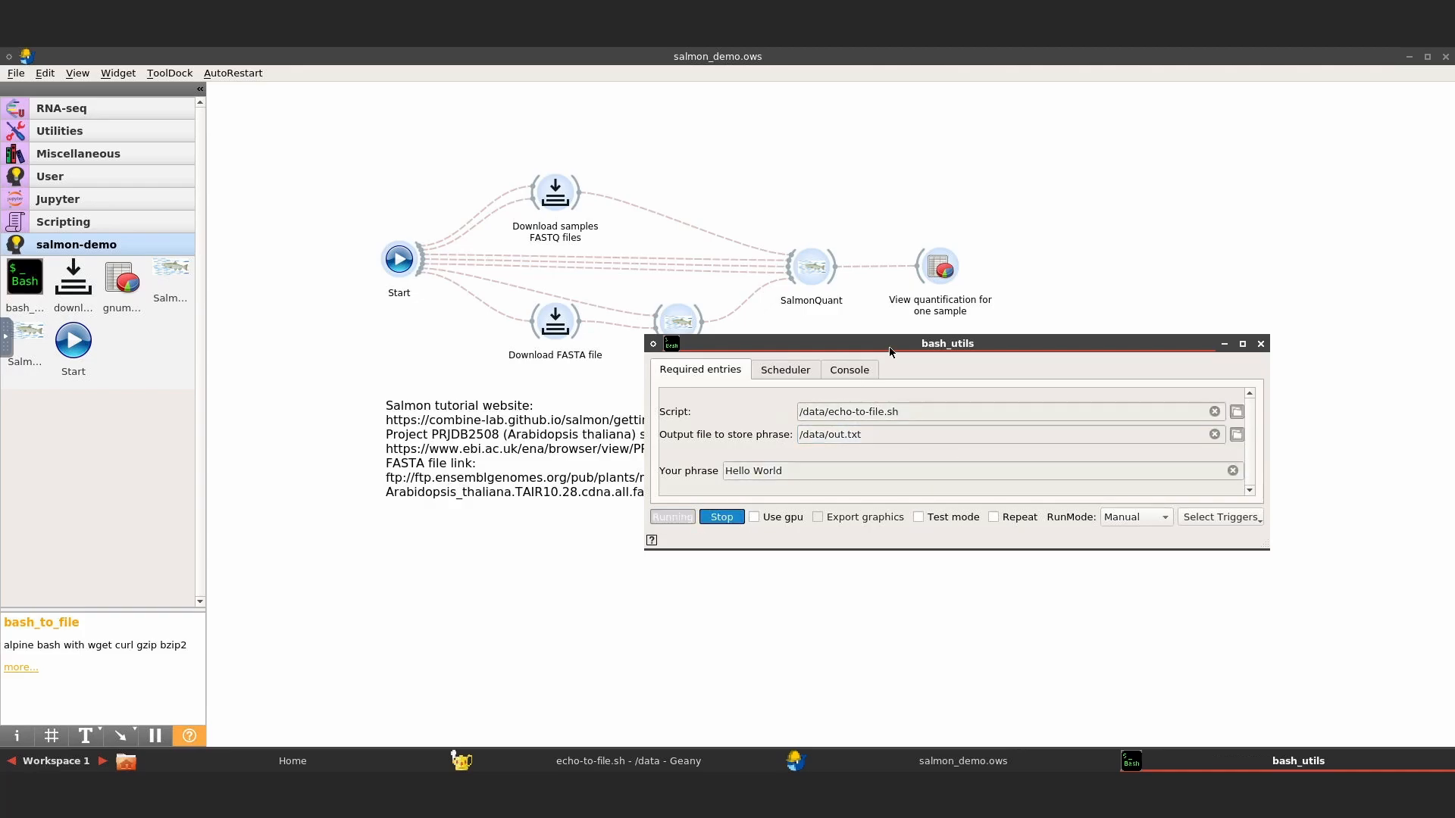
{"action": "left_click_drag", "start_coordinate": [891, 351], "coordinate": [900, 485]}
{"action": "left_click", "coordinate": [870, 511]}
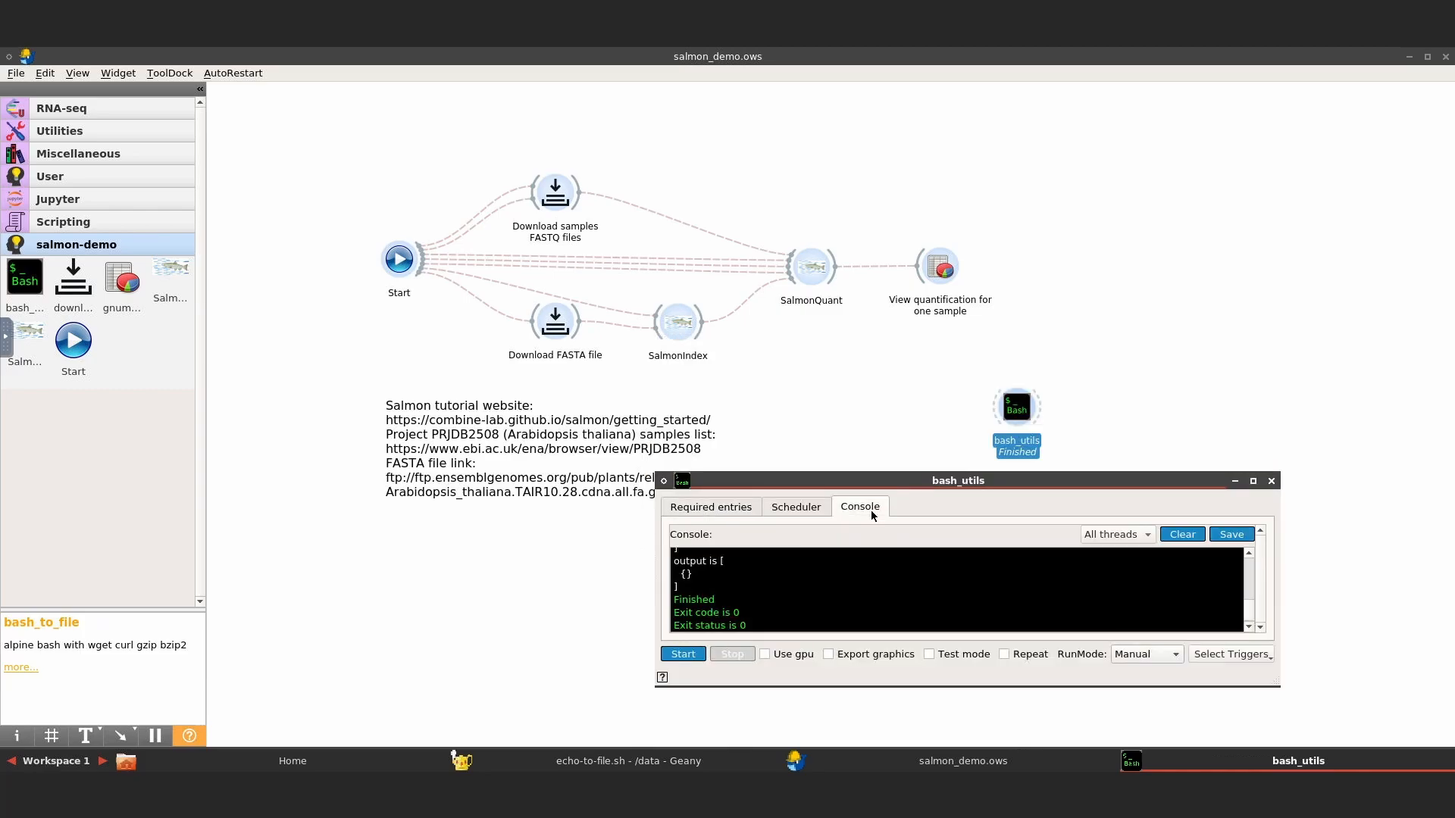
{"action": "left_click_drag", "start_coordinate": [1276, 689], "coordinate": [1319, 716]}
{"action": "left_click", "coordinate": [1237, 761]}
{"action": "left_click_drag", "start_coordinate": [1038, 478], "coordinate": [959, 285]}
{"action": "scroll", "coordinate": [902, 400], "scroll_direction": "up", "scroll_amount": 3}
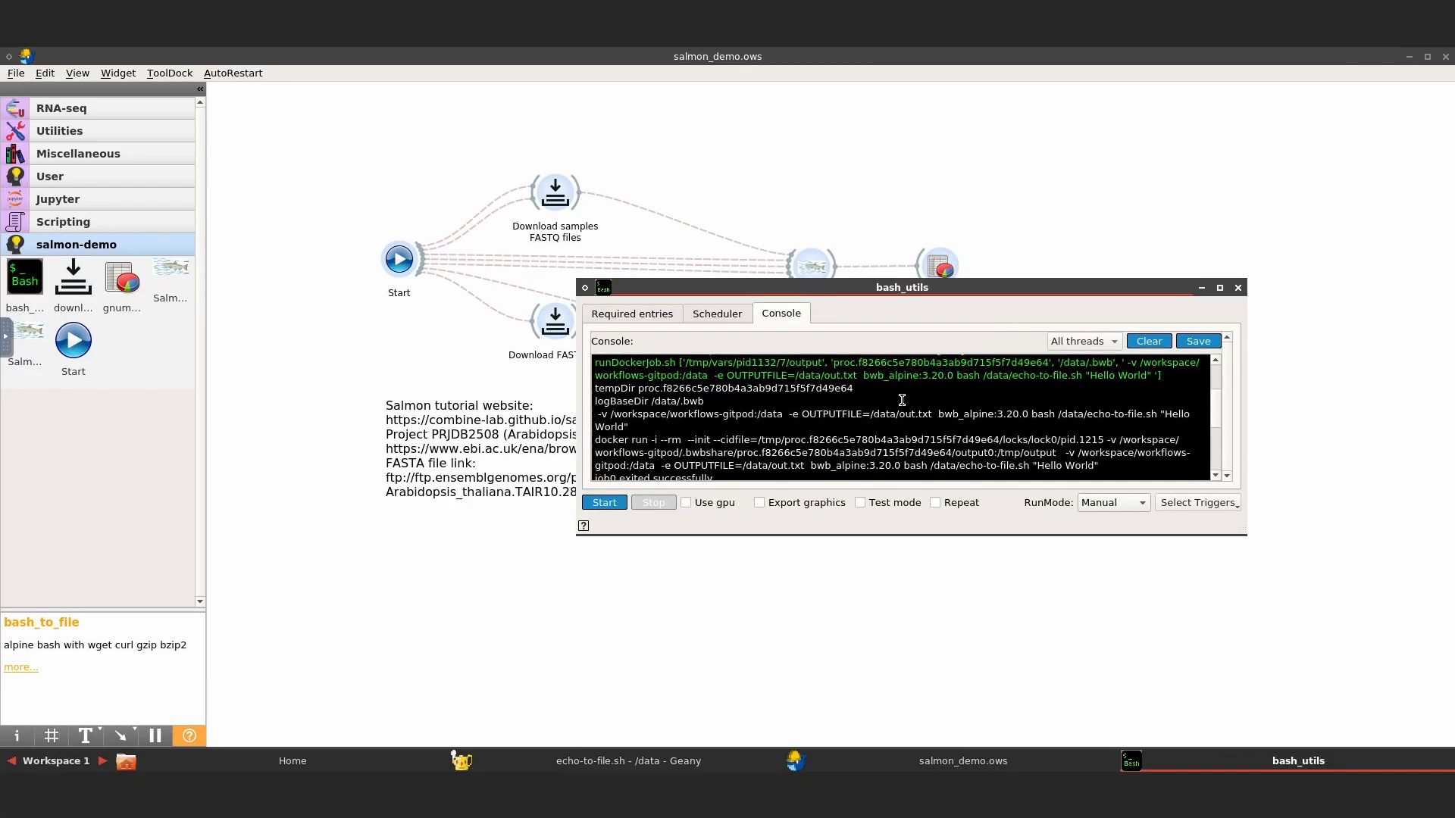
{"action": "scroll", "coordinate": [902, 400], "scroll_direction": "down", "scroll_amount": 5}
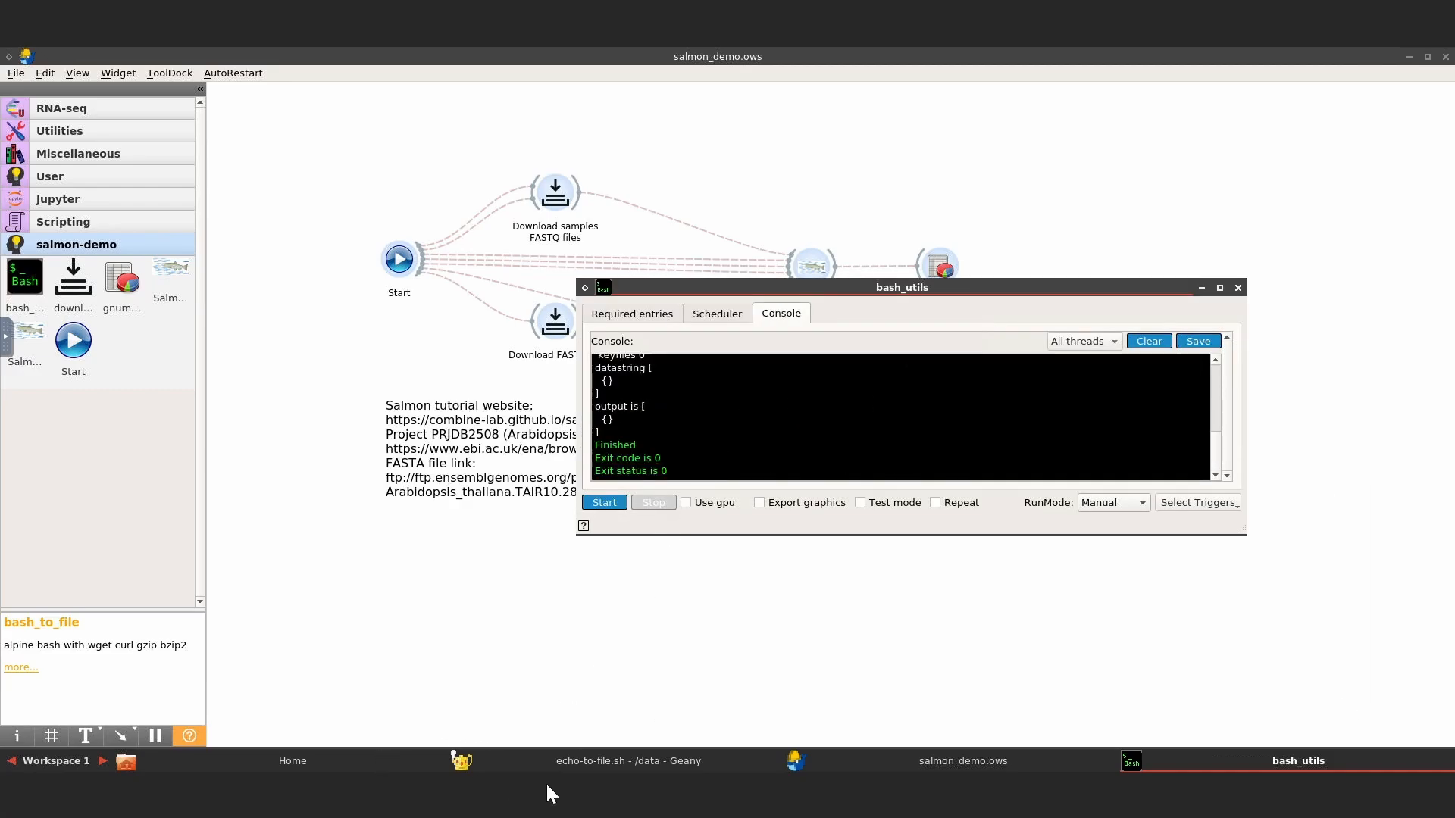
Open out.txt from the file system's data folder to check the phrase written by the script.
{"action": "left_click", "coordinate": [1408, 57]}
{"action": "left_click", "coordinate": [1408, 57]}
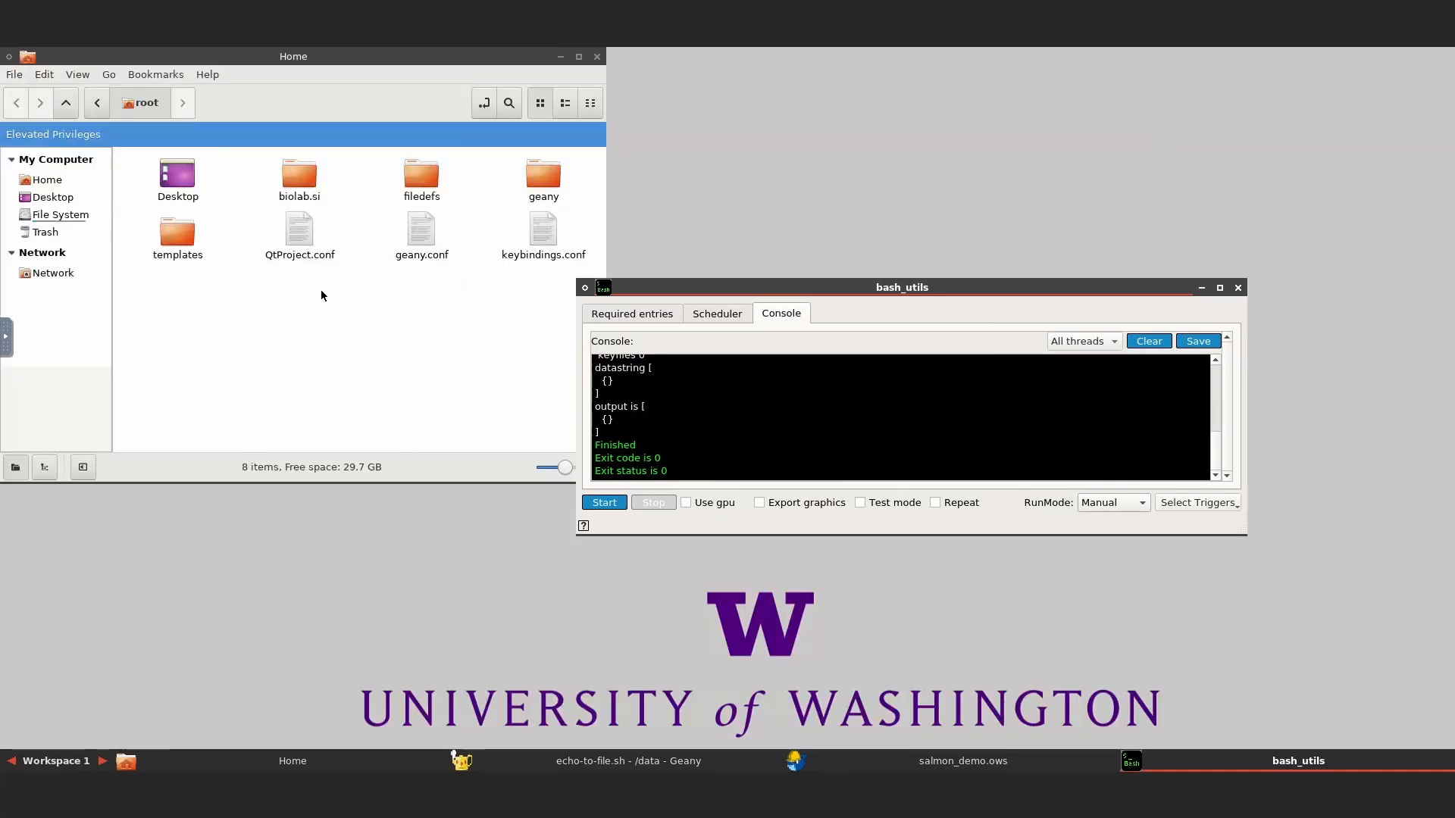
{"action": "left_click", "coordinate": [322, 291]}
{"action": "left_click", "coordinate": [42, 213]}
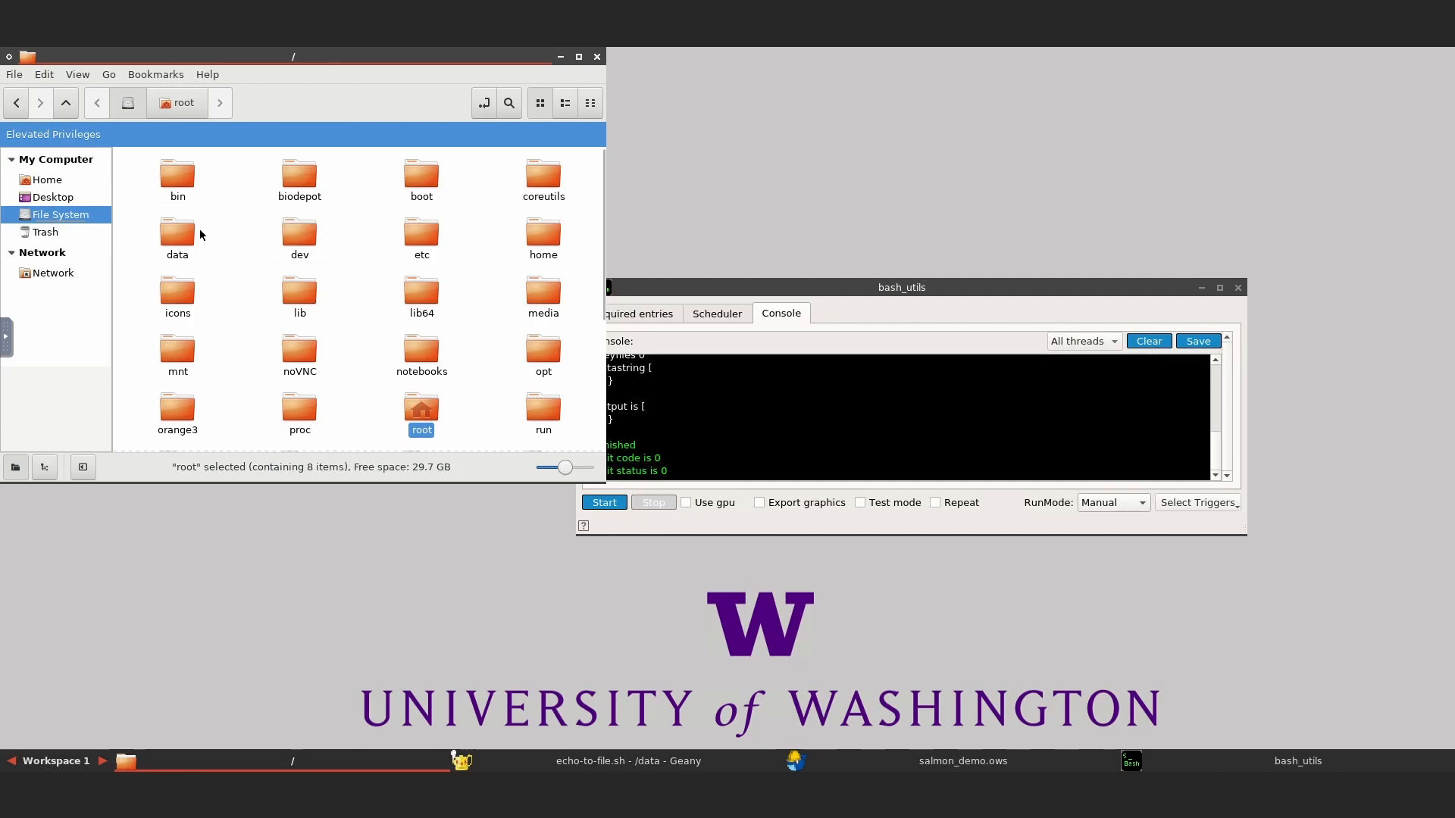
{"action": "double_click", "coordinate": [172, 234]}
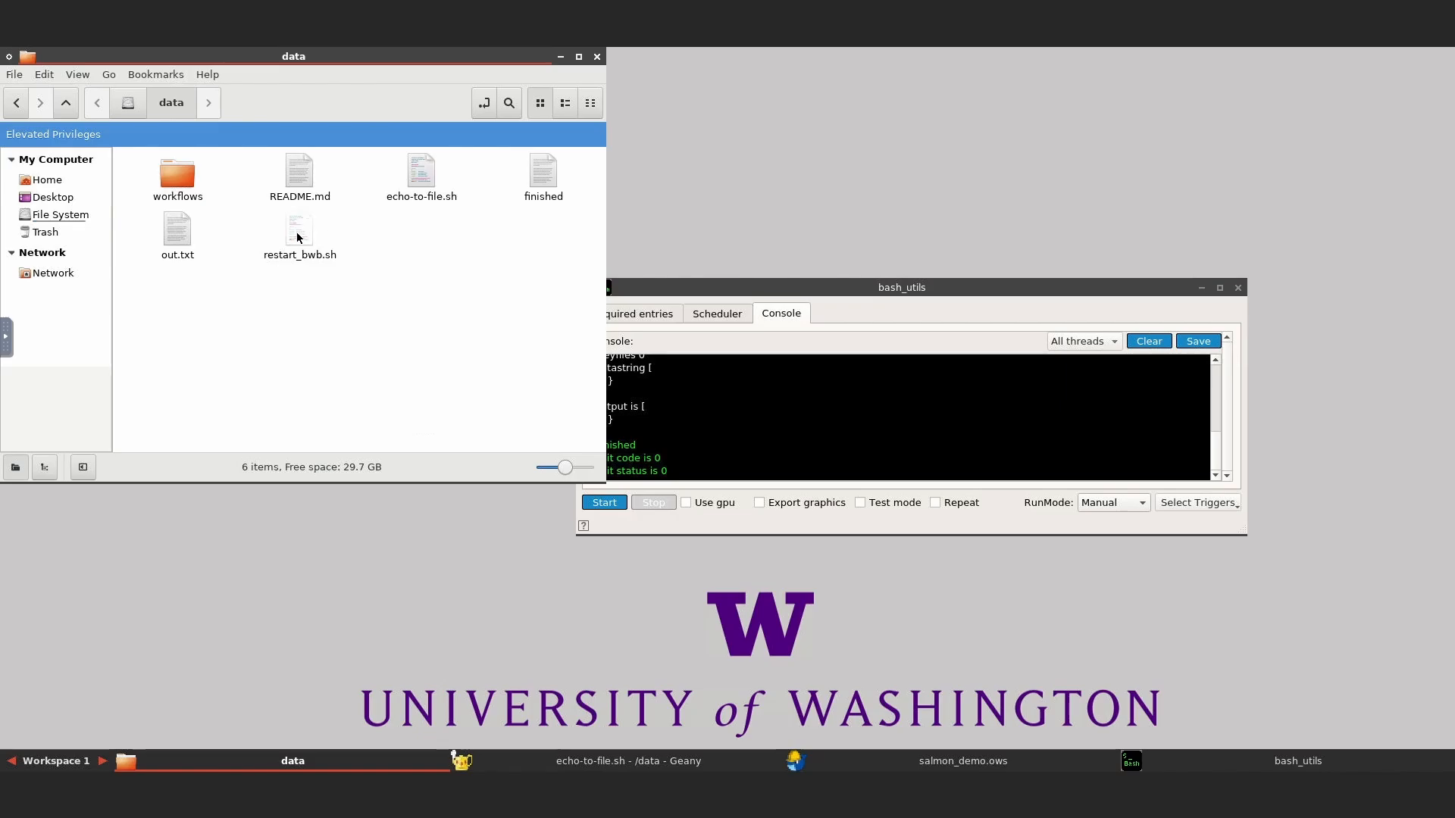
{"action": "double_click", "coordinate": [178, 238]}
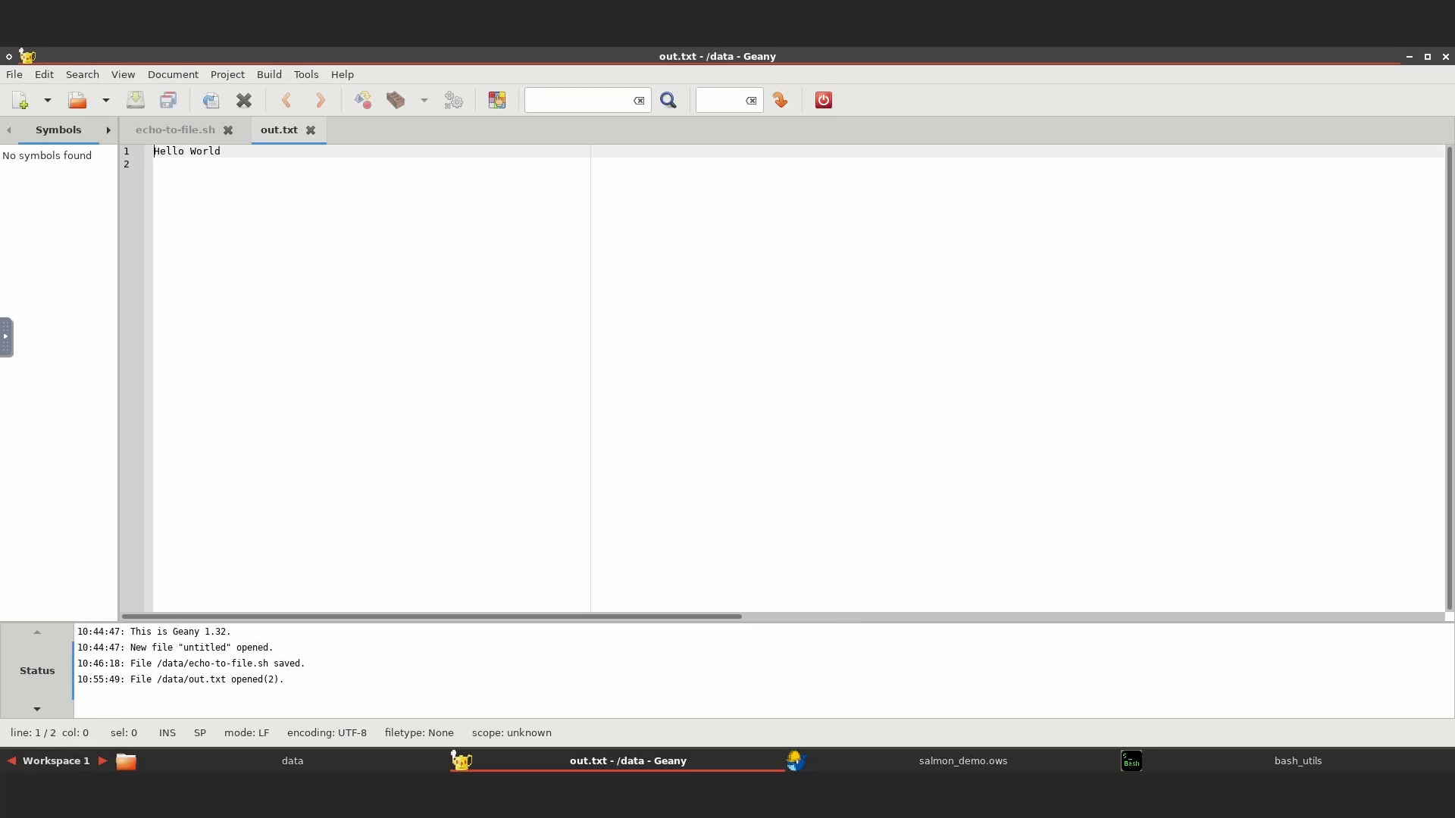
Return to the workflow and save it as salmon-demo in /data/workflows with all widget types merged.
{"action": "left_click", "coordinate": [880, 767]}
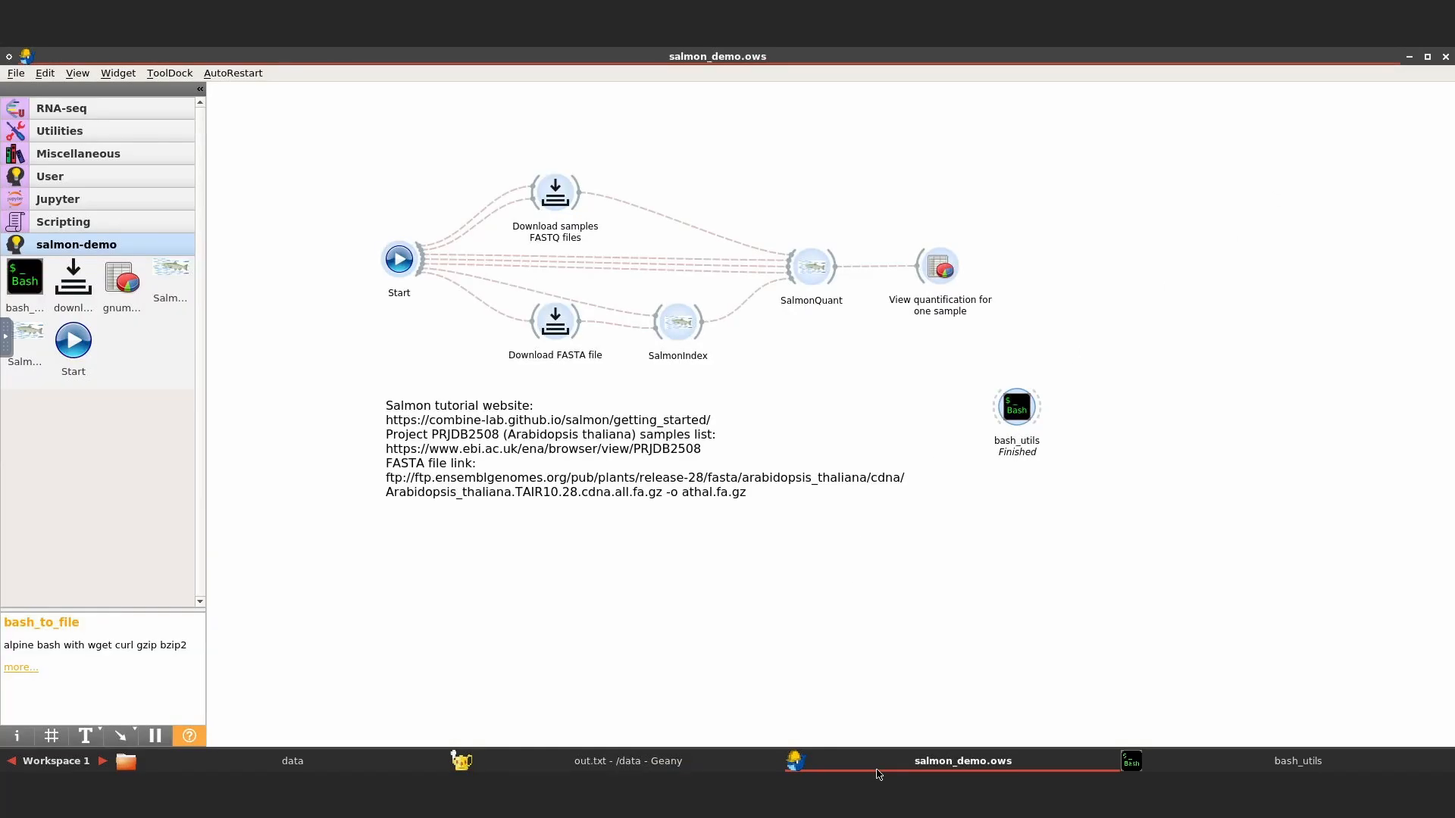
{"action": "left_click", "coordinate": [16, 72]}
{"action": "left_click", "coordinate": [63, 191]}
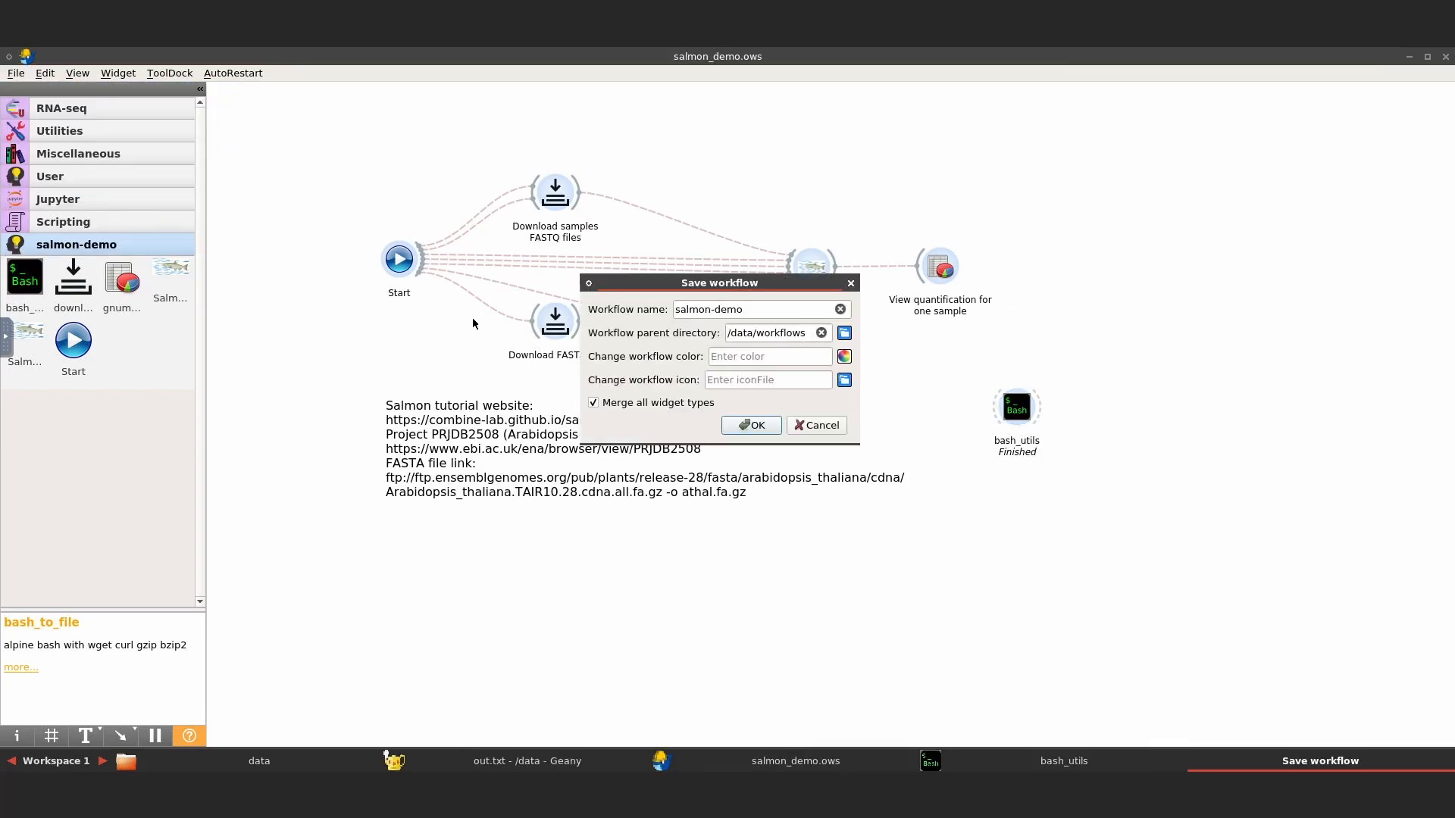
{"action": "left_click", "coordinate": [744, 427]}
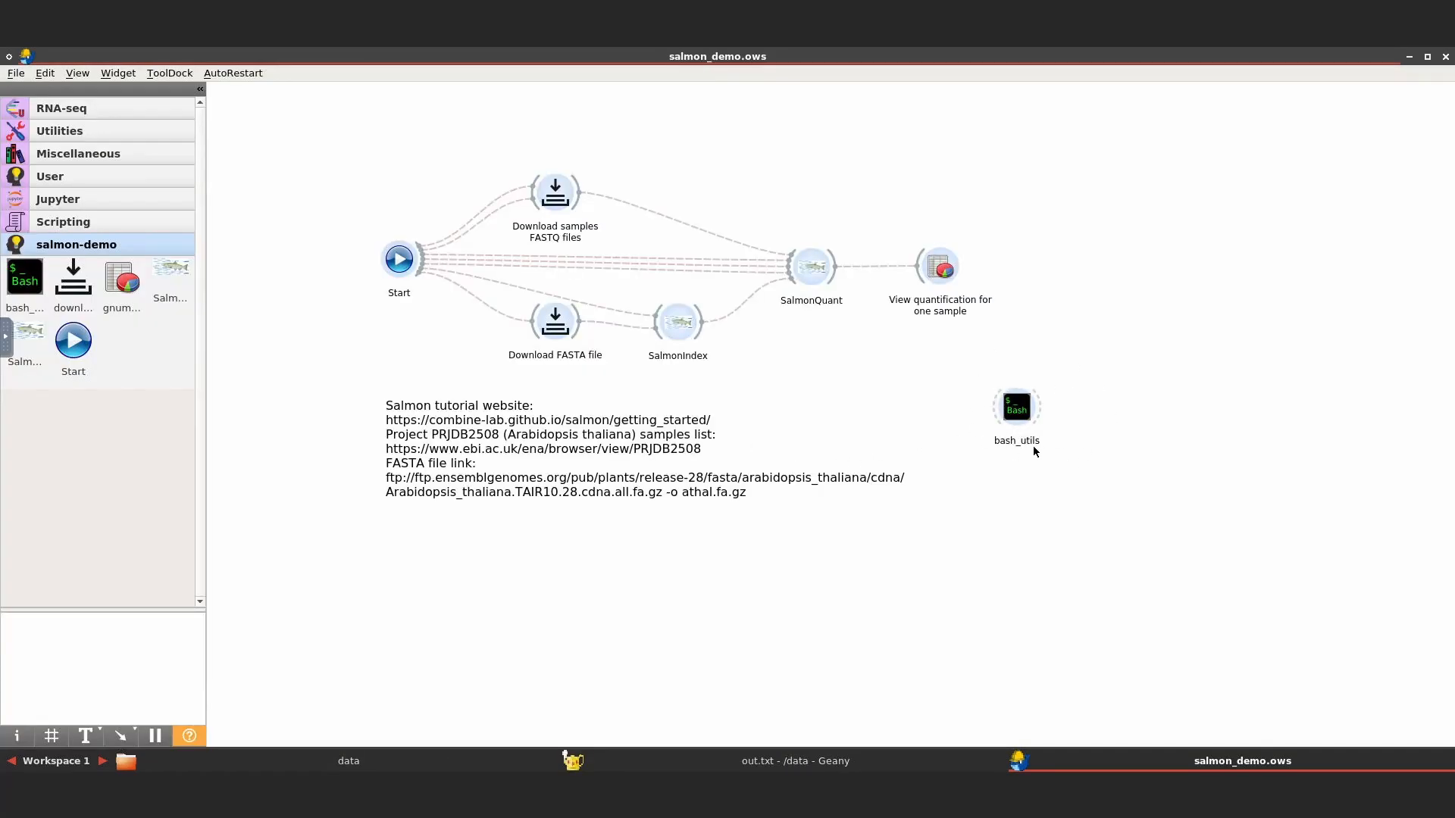
Launch Firefox from the desktop and search the web for bash.
{"action": "mouse_move", "coordinate": [1019, 417]}
{"action": "left_click", "coordinate": [1407, 60]}
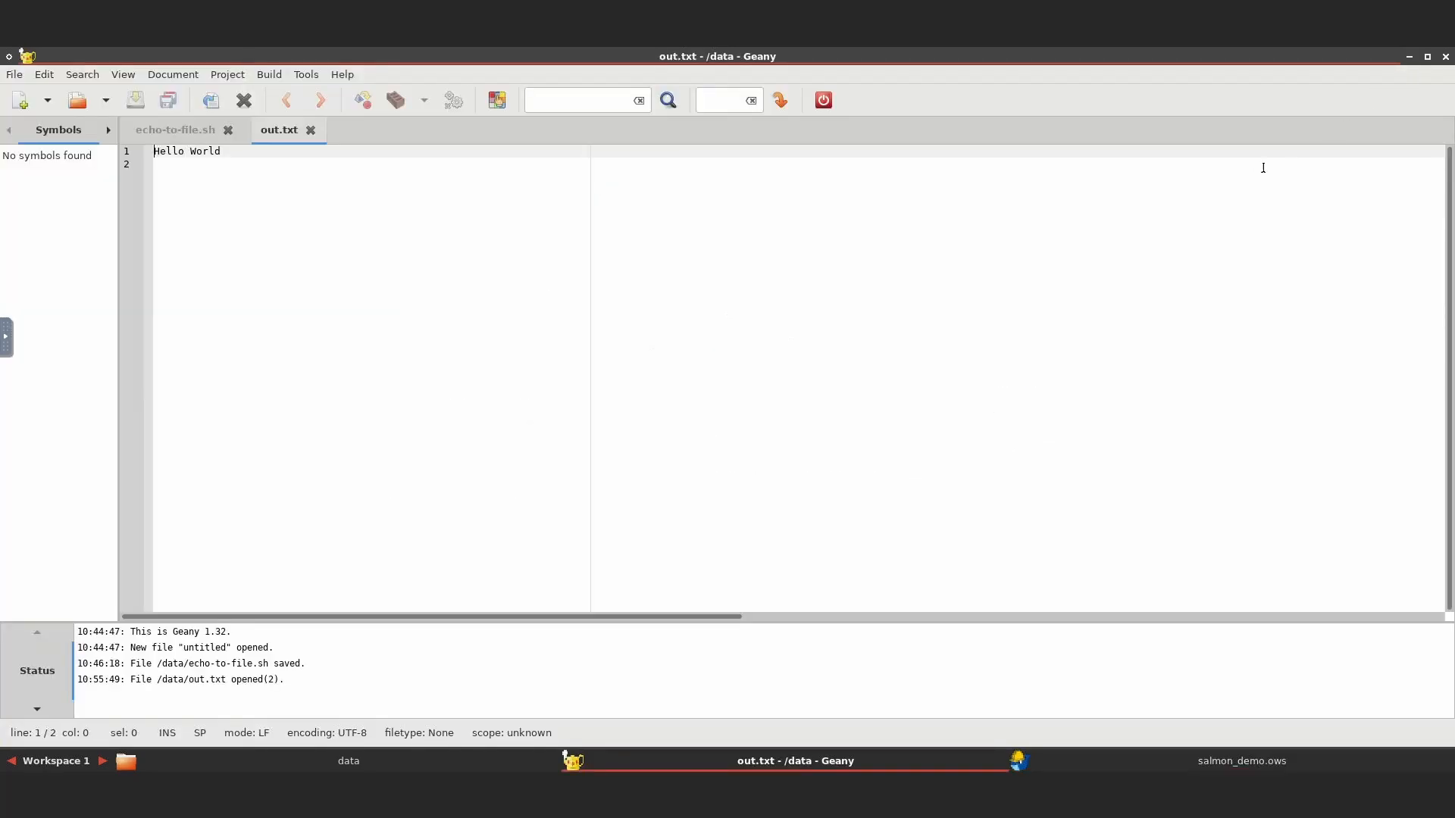
{"action": "left_click", "coordinate": [1407, 59]}
{"action": "right_click", "coordinate": [1163, 177]}
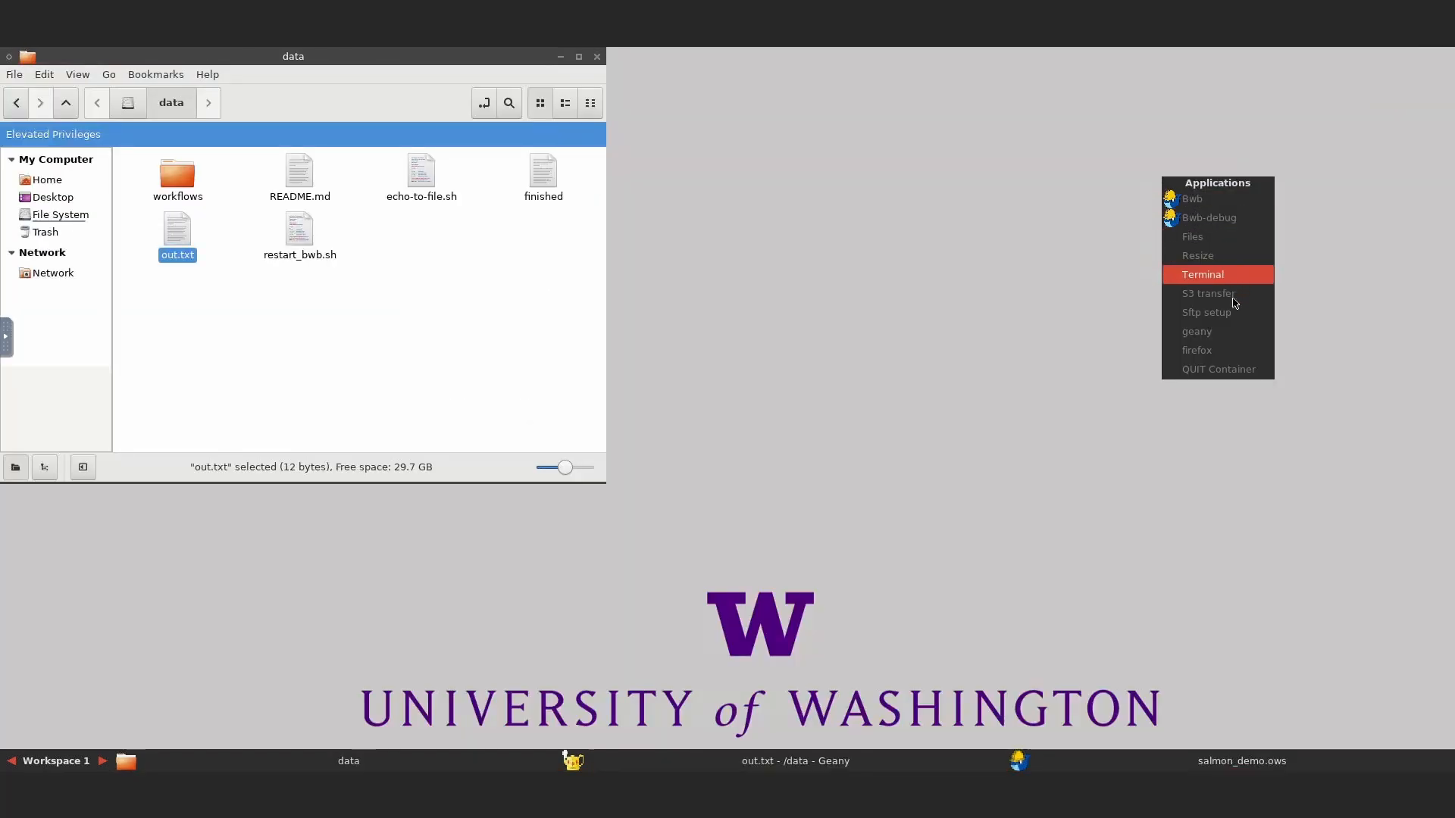
{"action": "left_click", "coordinate": [1229, 351]}
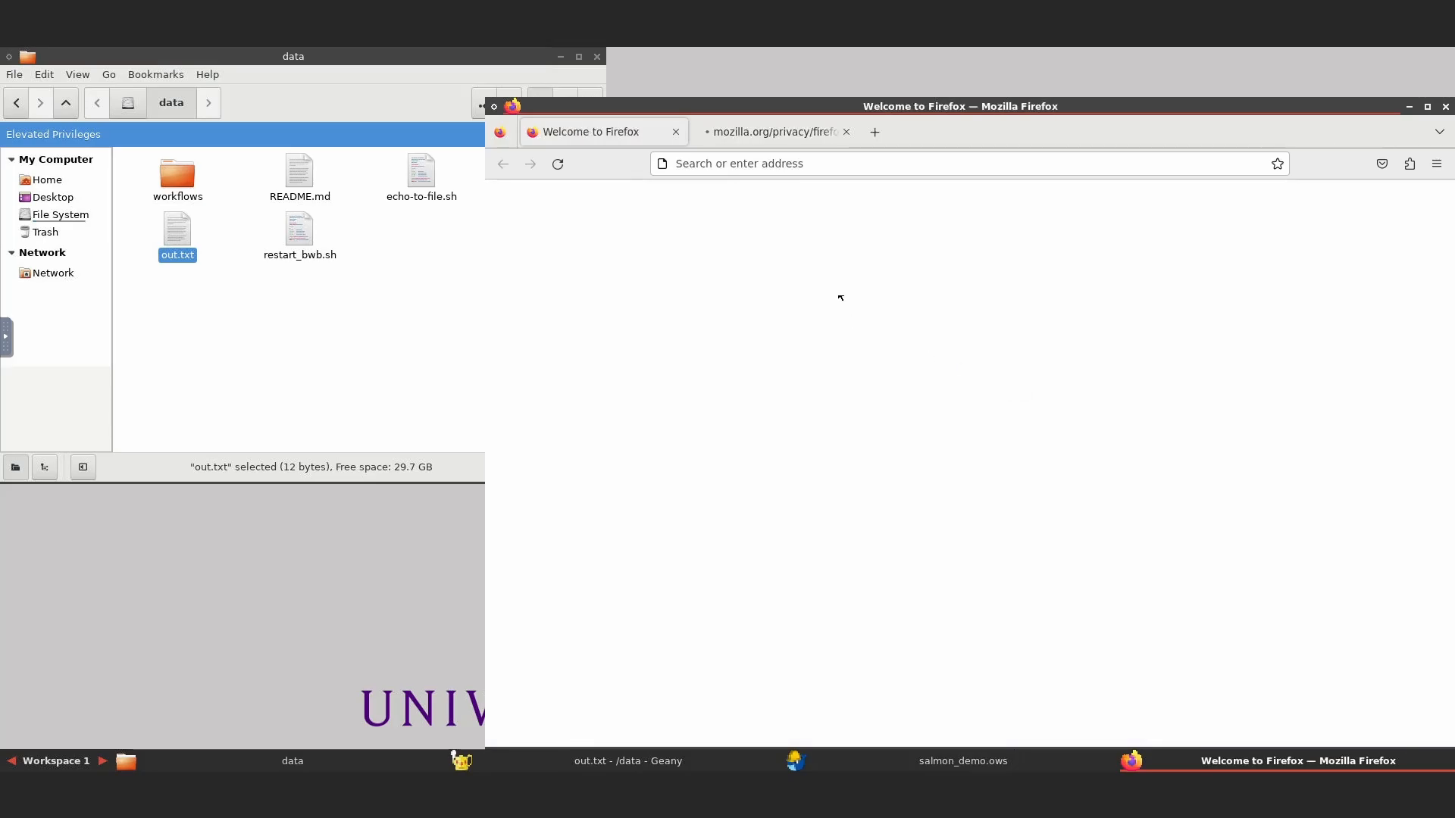
{"action": "left_click", "coordinate": [804, 163]}
{"action": "type", "text": "bash"}
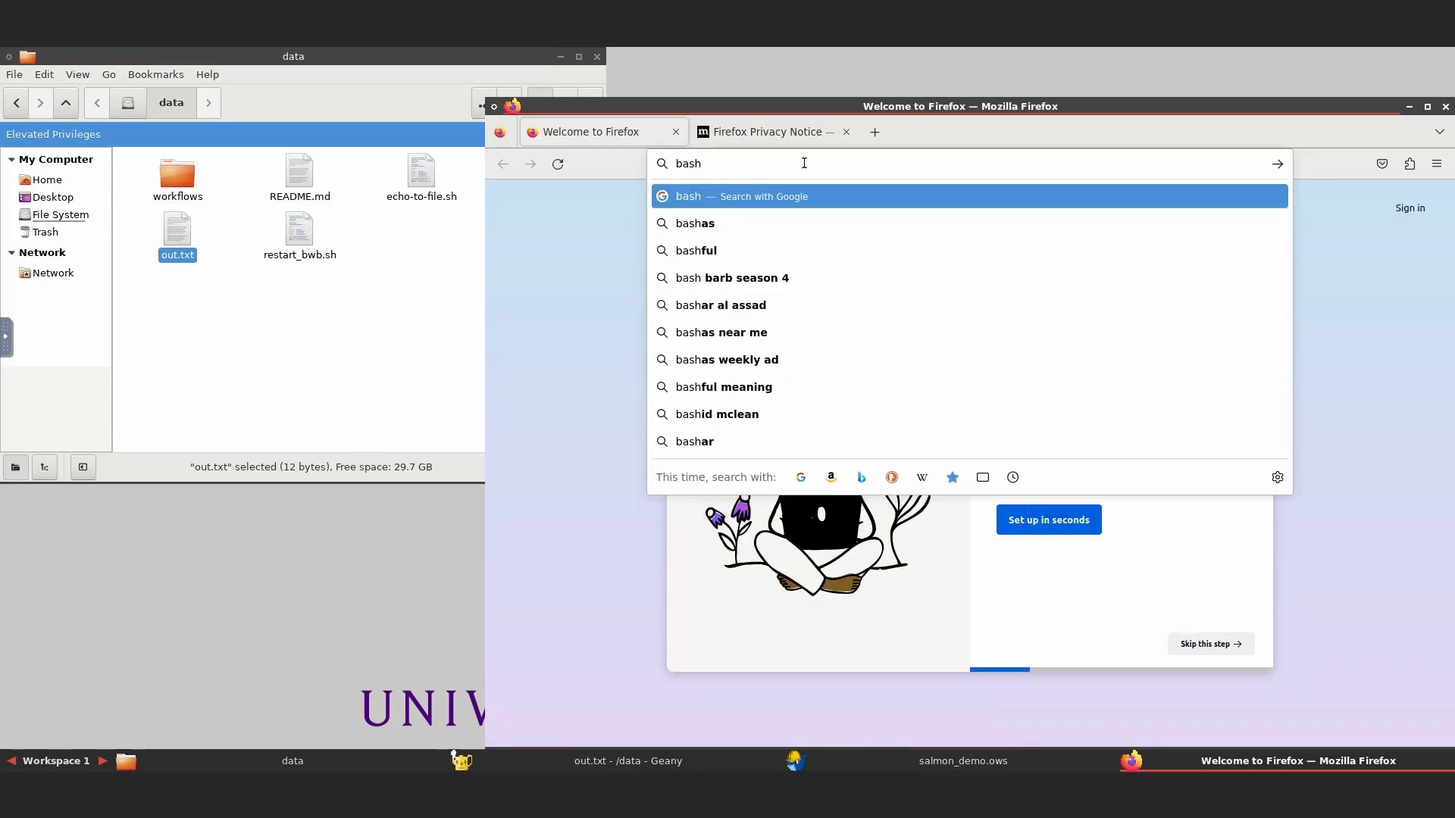
{"action": "key", "text": "Return"}
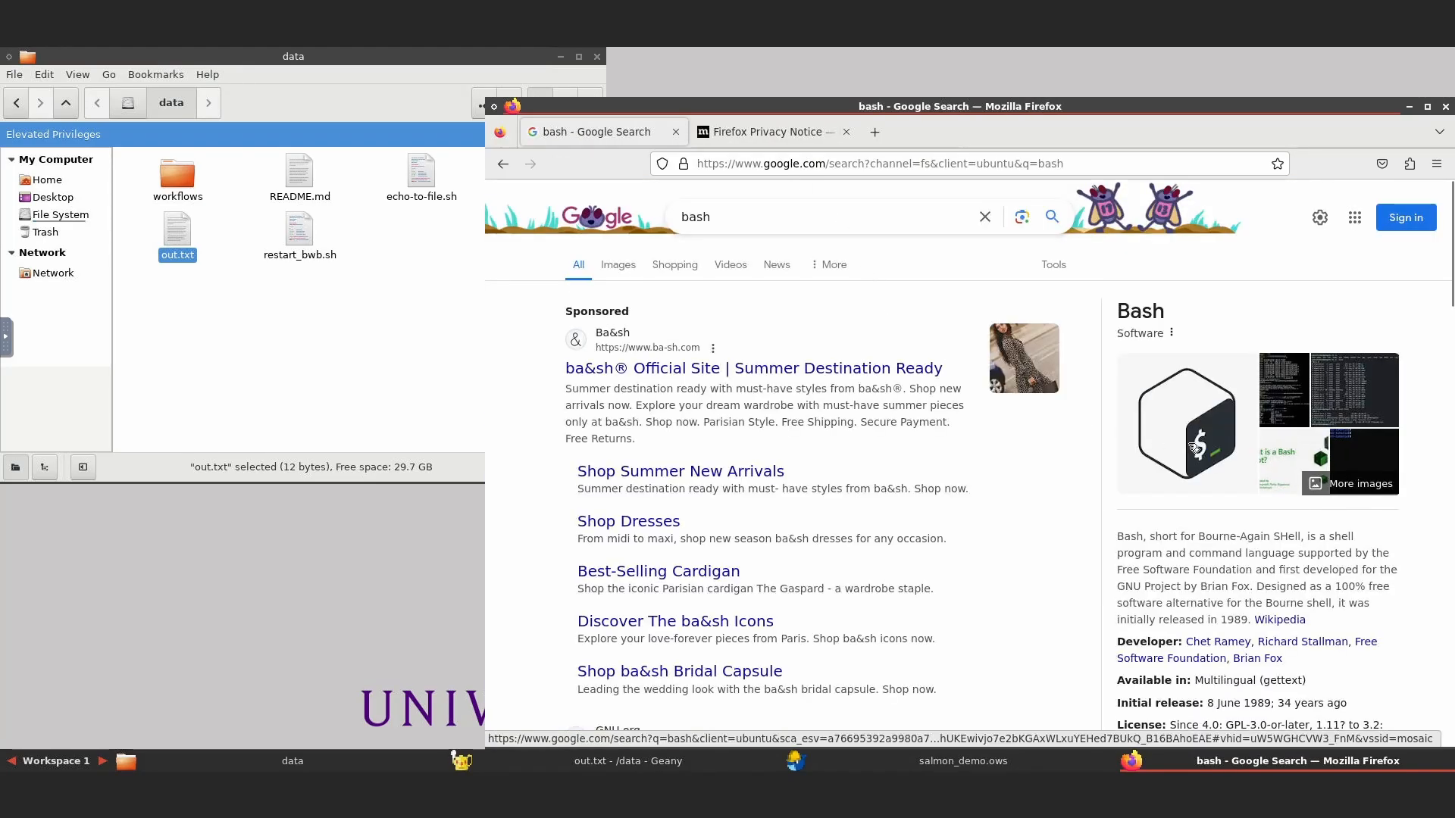
Save the Bash logo image from the search results as bash.png in the data folder.
{"action": "right_click", "coordinate": [1167, 479]}
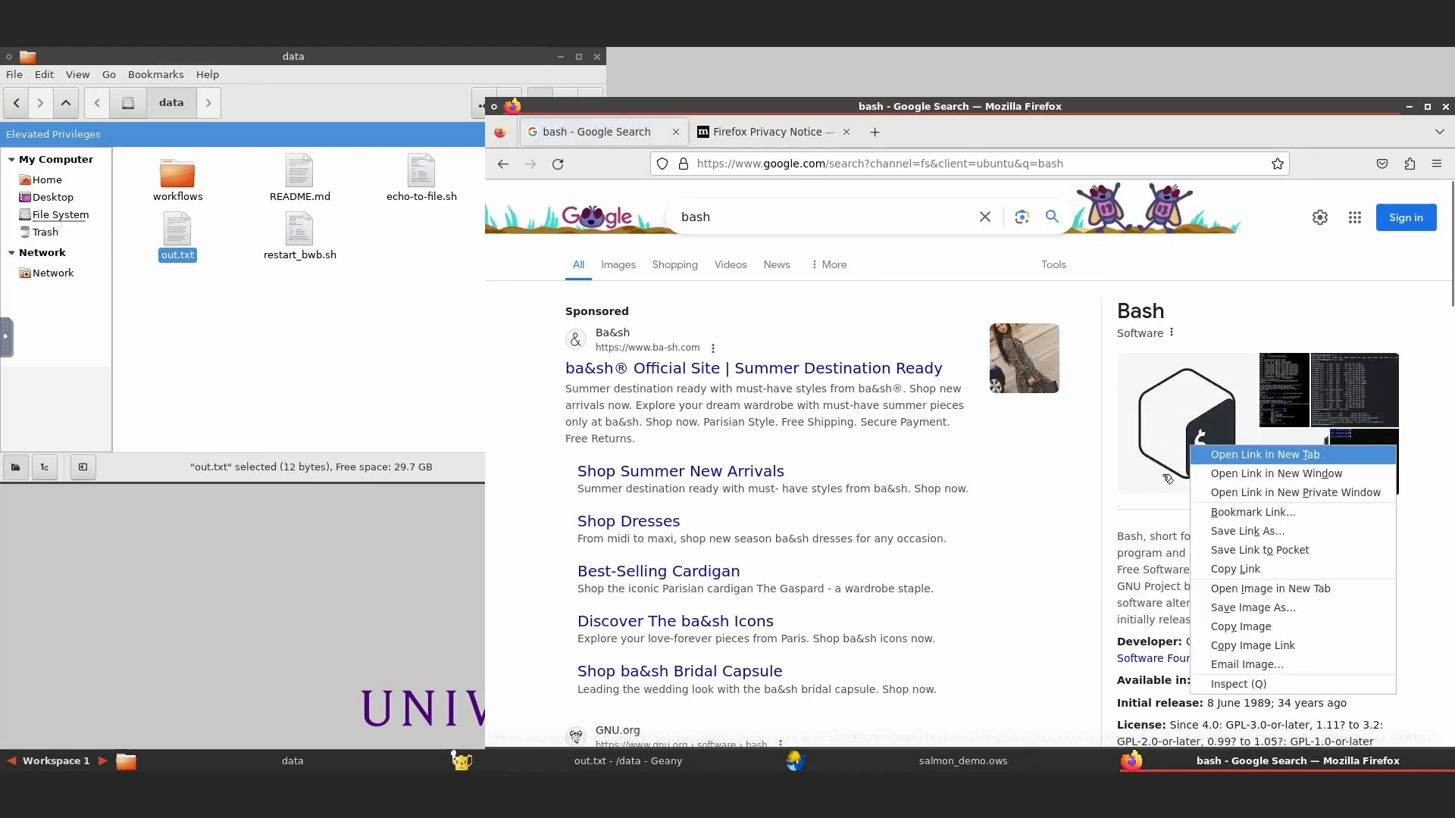
{"action": "left_click", "coordinate": [1284, 609]}
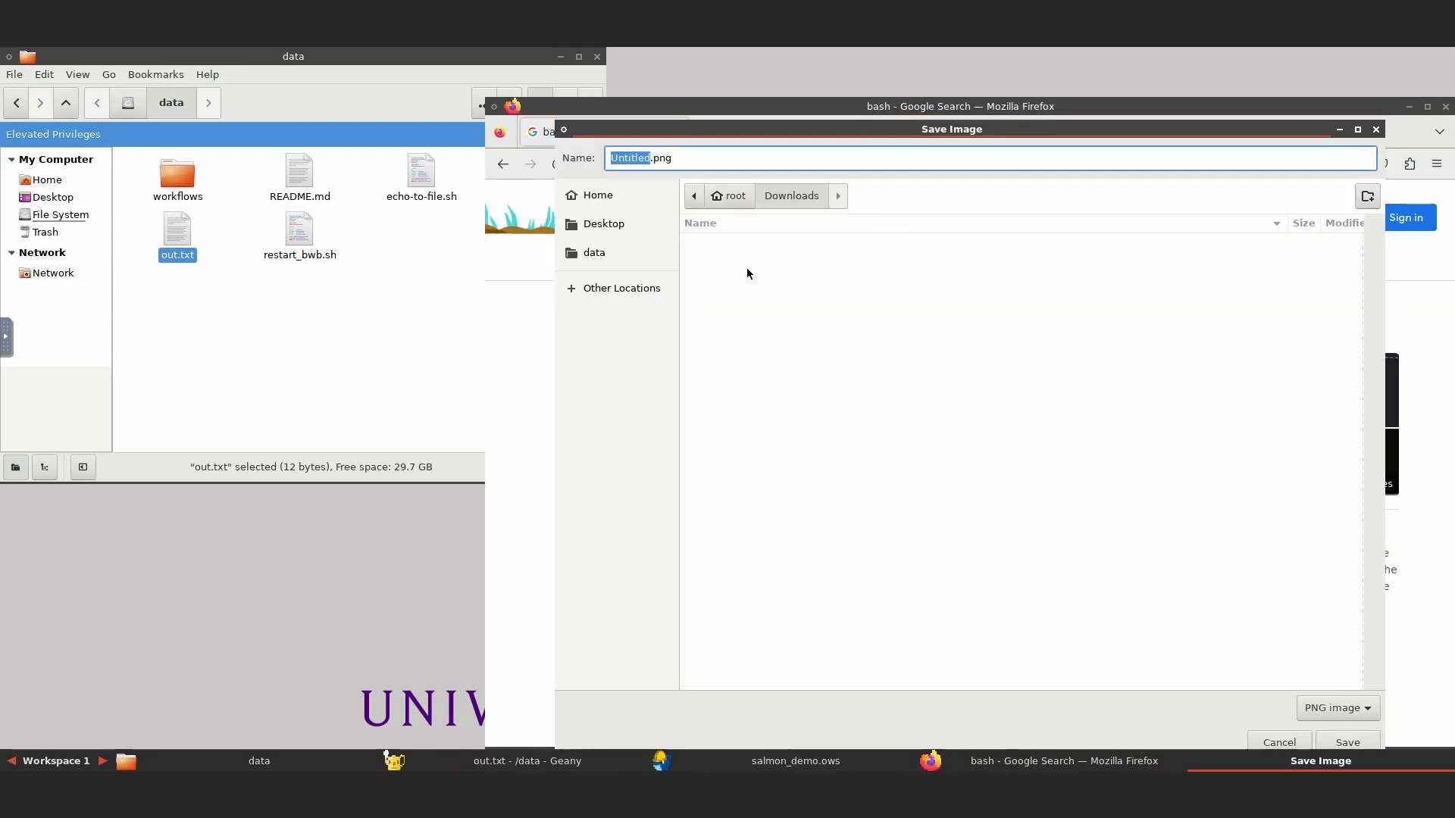
{"action": "type", "text": "bash"}
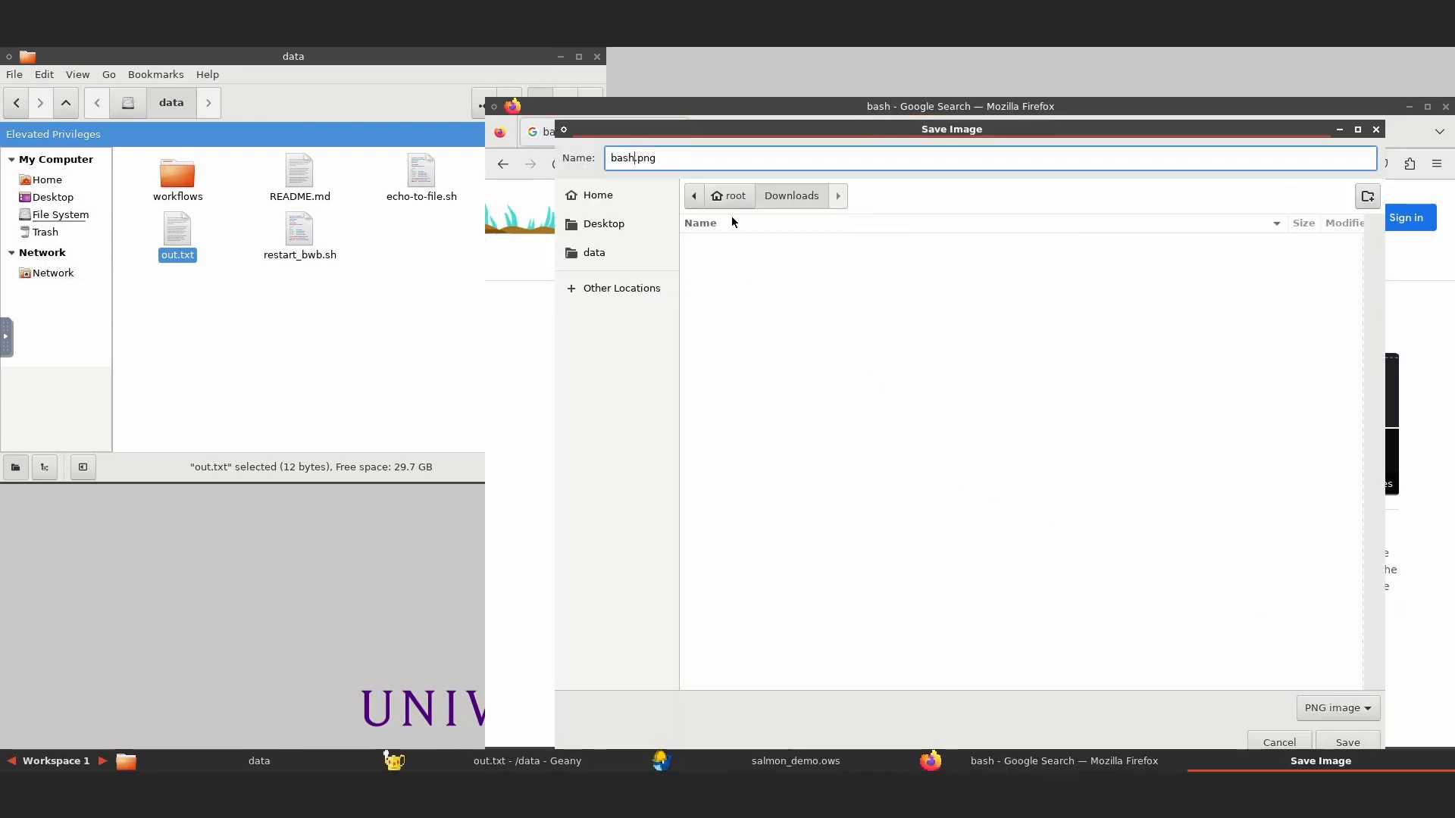
{"action": "left_click", "coordinate": [654, 244]}
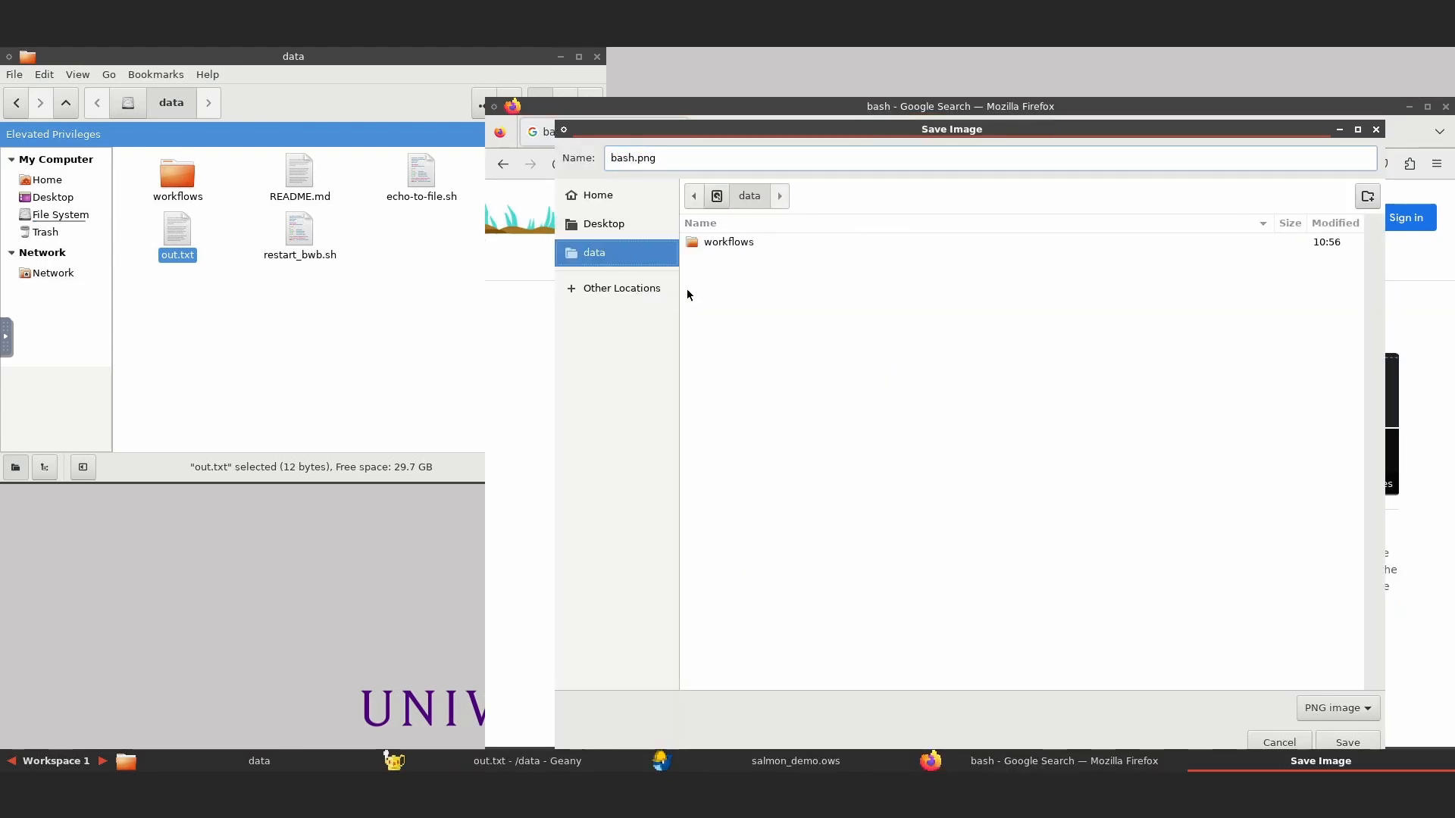
{"action": "left_click", "coordinate": [1345, 744]}
Switch back to the workflow, set the bash_utils widget's icon to /data/bash.png, save its definition in Overwrite mode and reload it.
{"action": "left_click", "coordinate": [940, 761]}
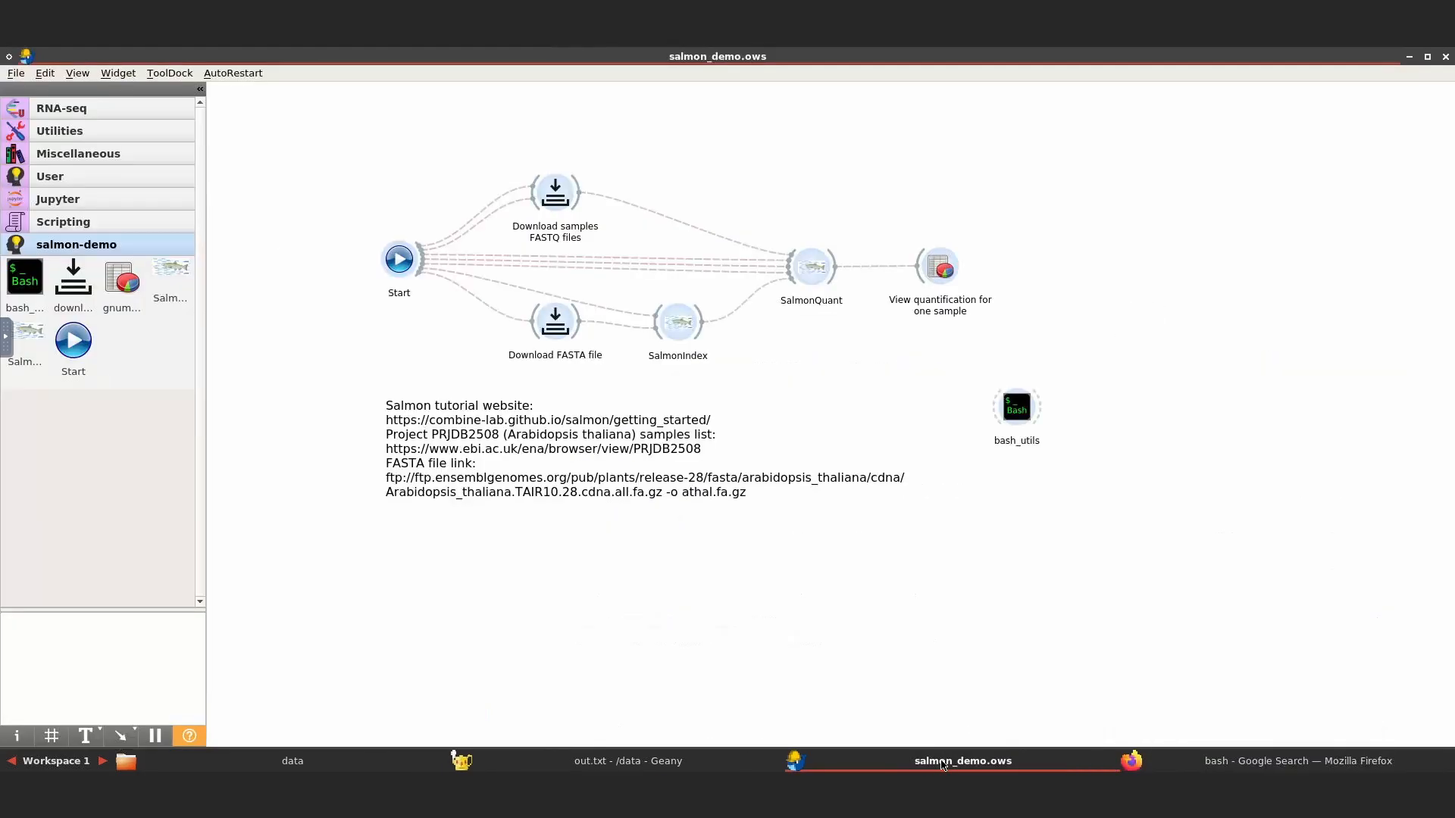
{"action": "right_click", "coordinate": [1013, 397]}
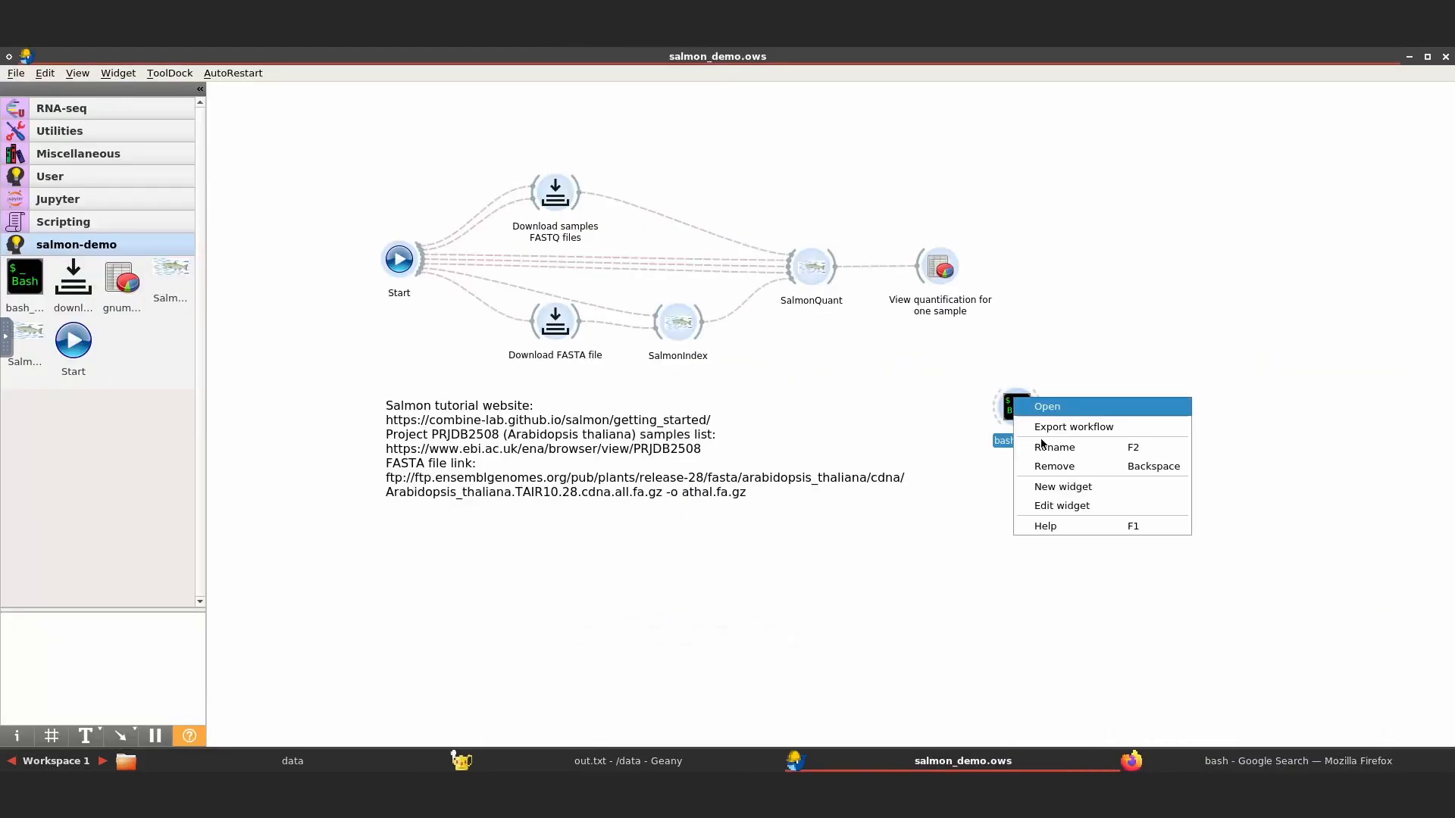
{"action": "left_click", "coordinate": [1075, 497]}
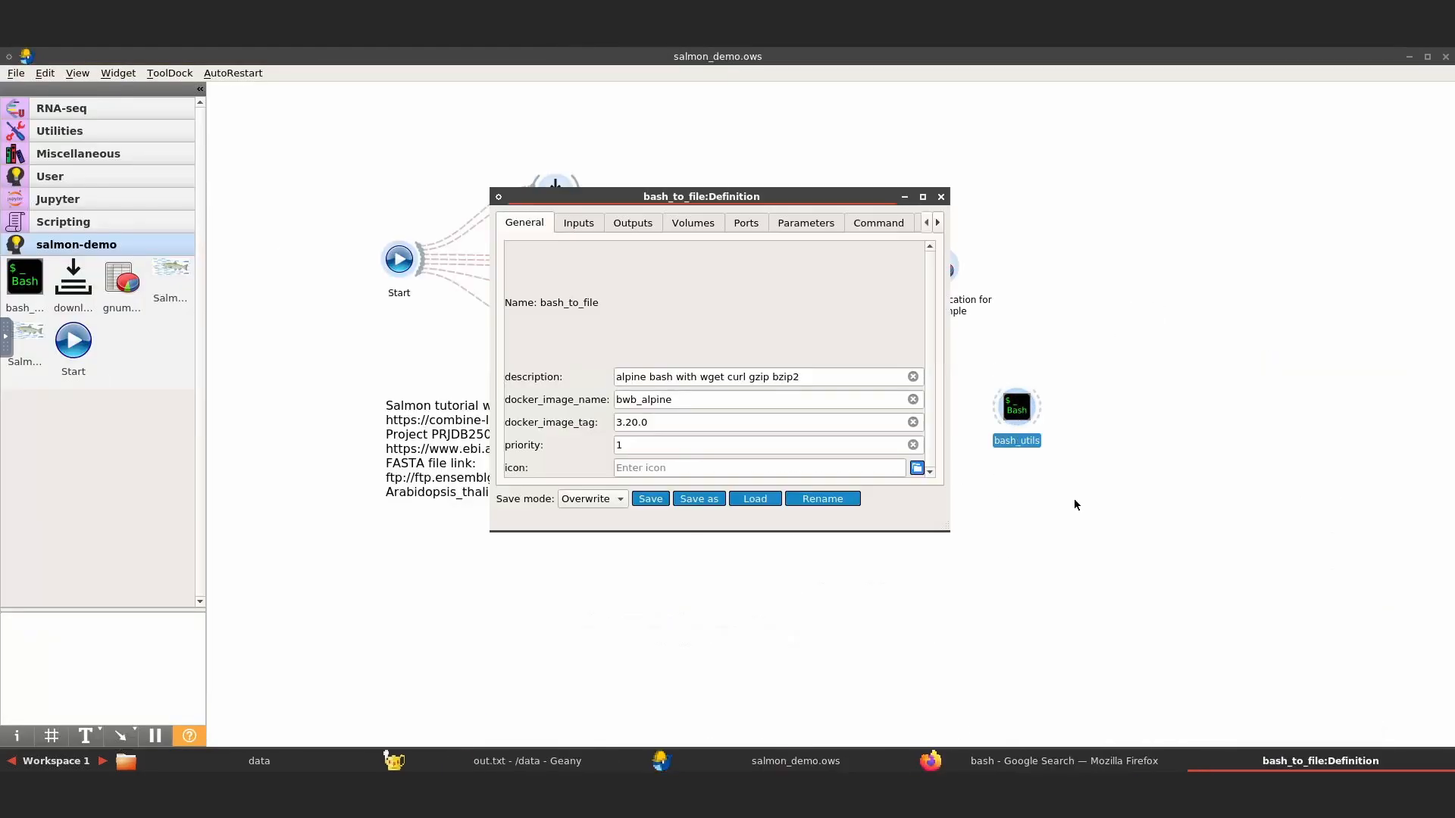
{"action": "left_click", "coordinate": [916, 468]}
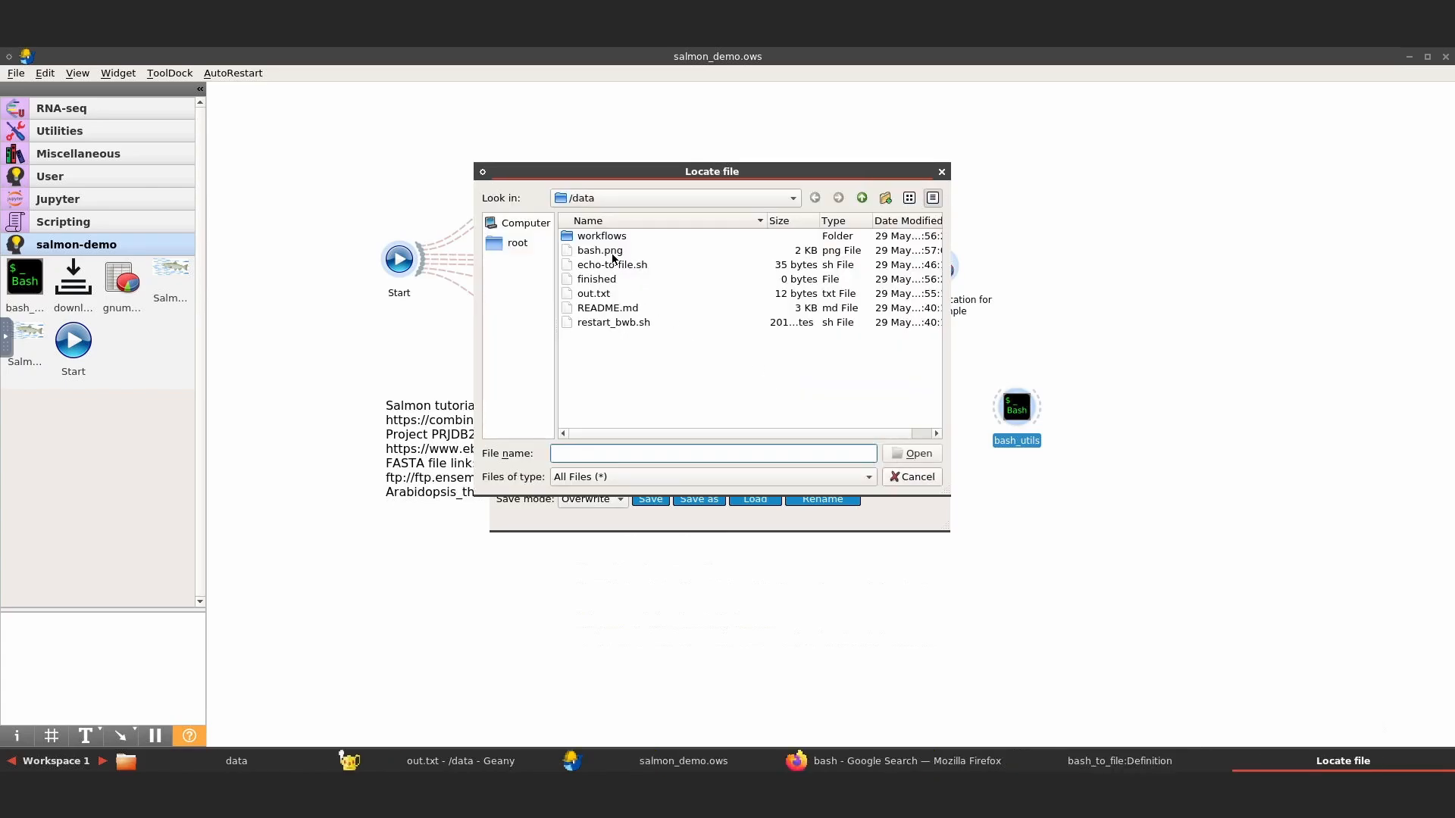
{"action": "left_click", "coordinate": [615, 251]}
{"action": "left_click", "coordinate": [899, 456]}
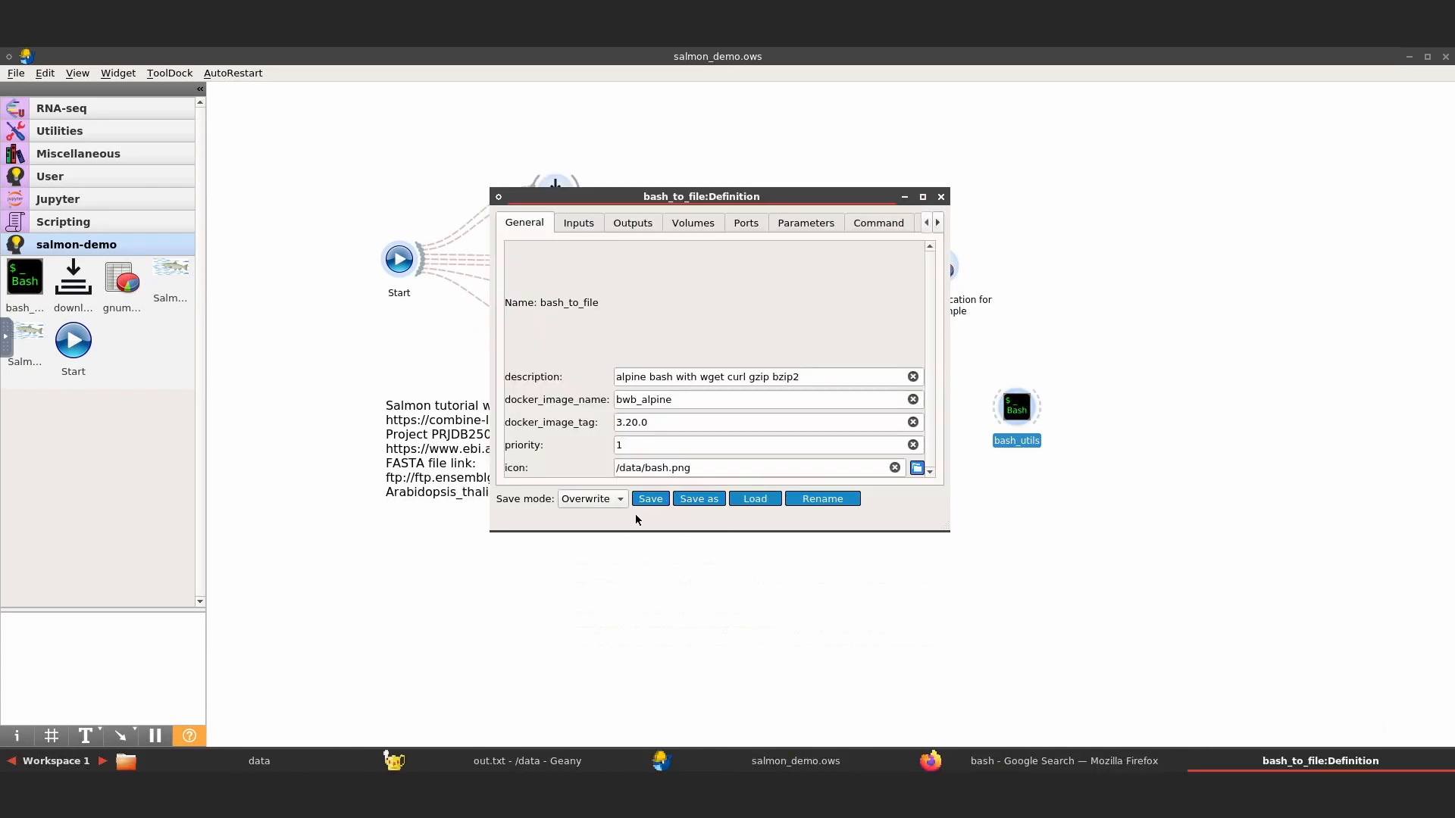
{"action": "left_click", "coordinate": [648, 500]}
{"action": "left_click", "coordinate": [800, 355]}
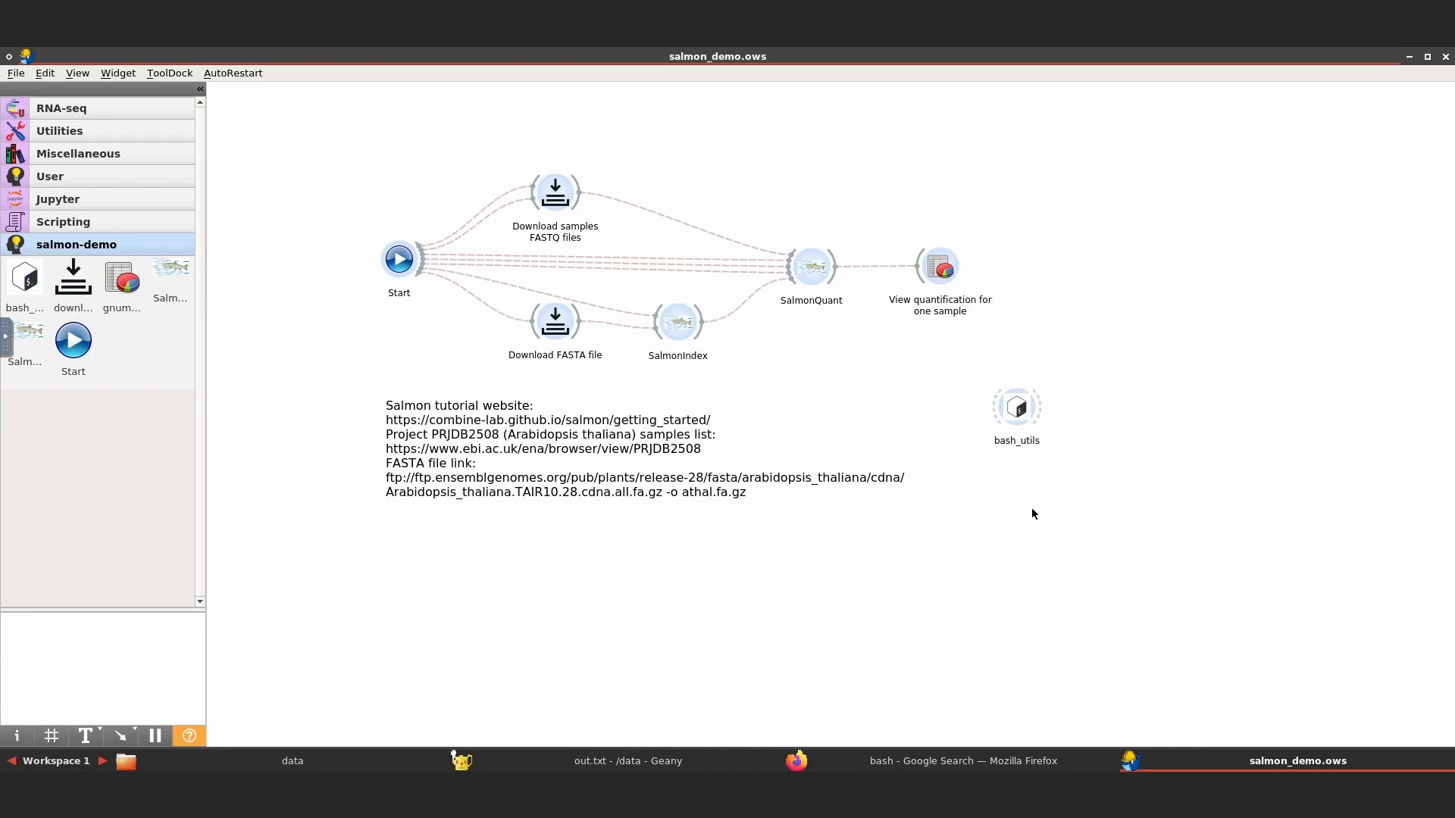
Add a File widget from the User category beside bash_utils and save the workflow as salmon-demo in /data/workflows with all widget types merged.
{"action": "left_click", "coordinate": [135, 175]}
{"action": "left_click_drag", "start_coordinate": [22, 233], "coordinate": [1124, 409]}
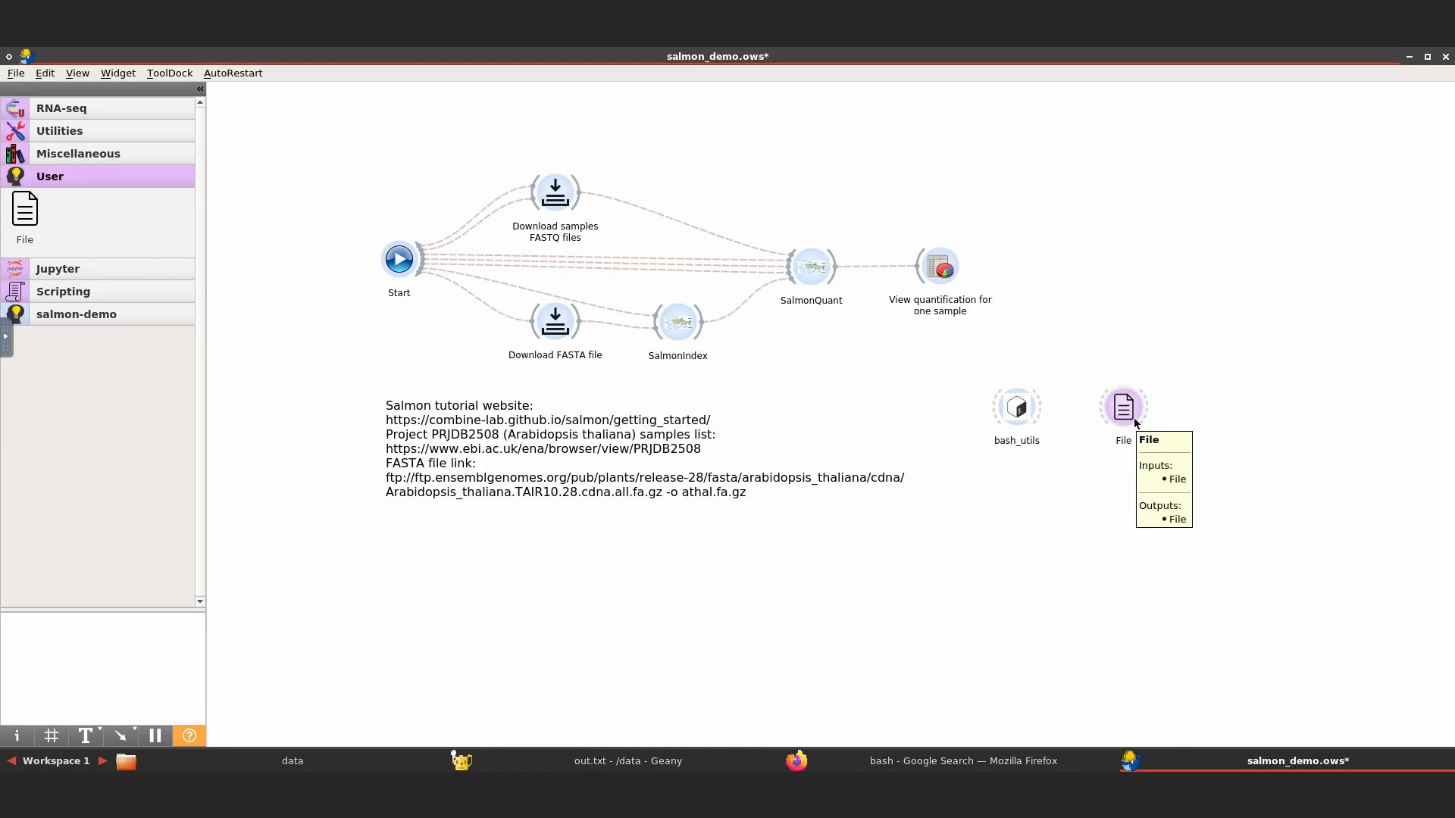
{"action": "left_click", "coordinate": [16, 72]}
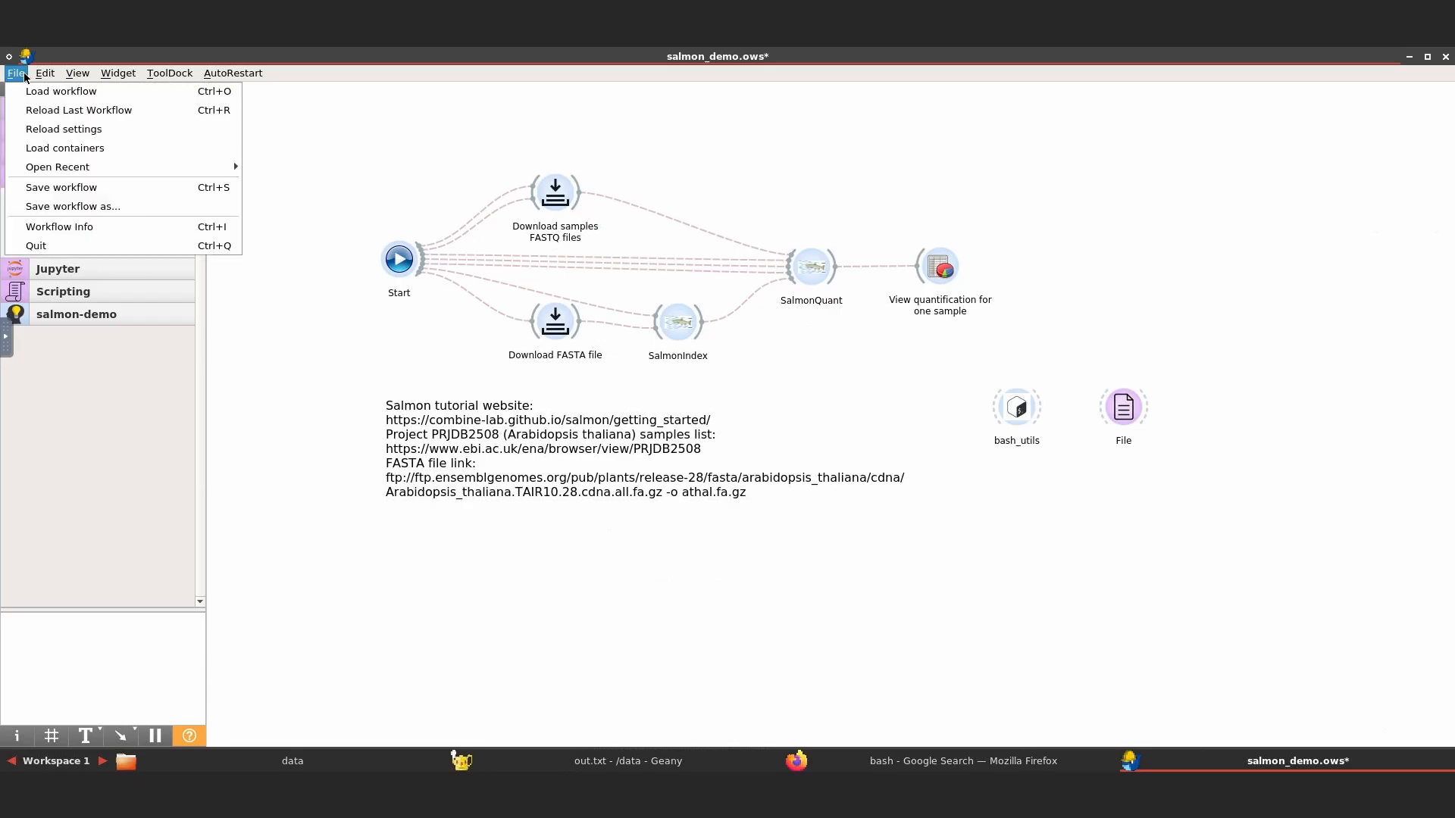
{"action": "left_click", "coordinate": [37, 188]}
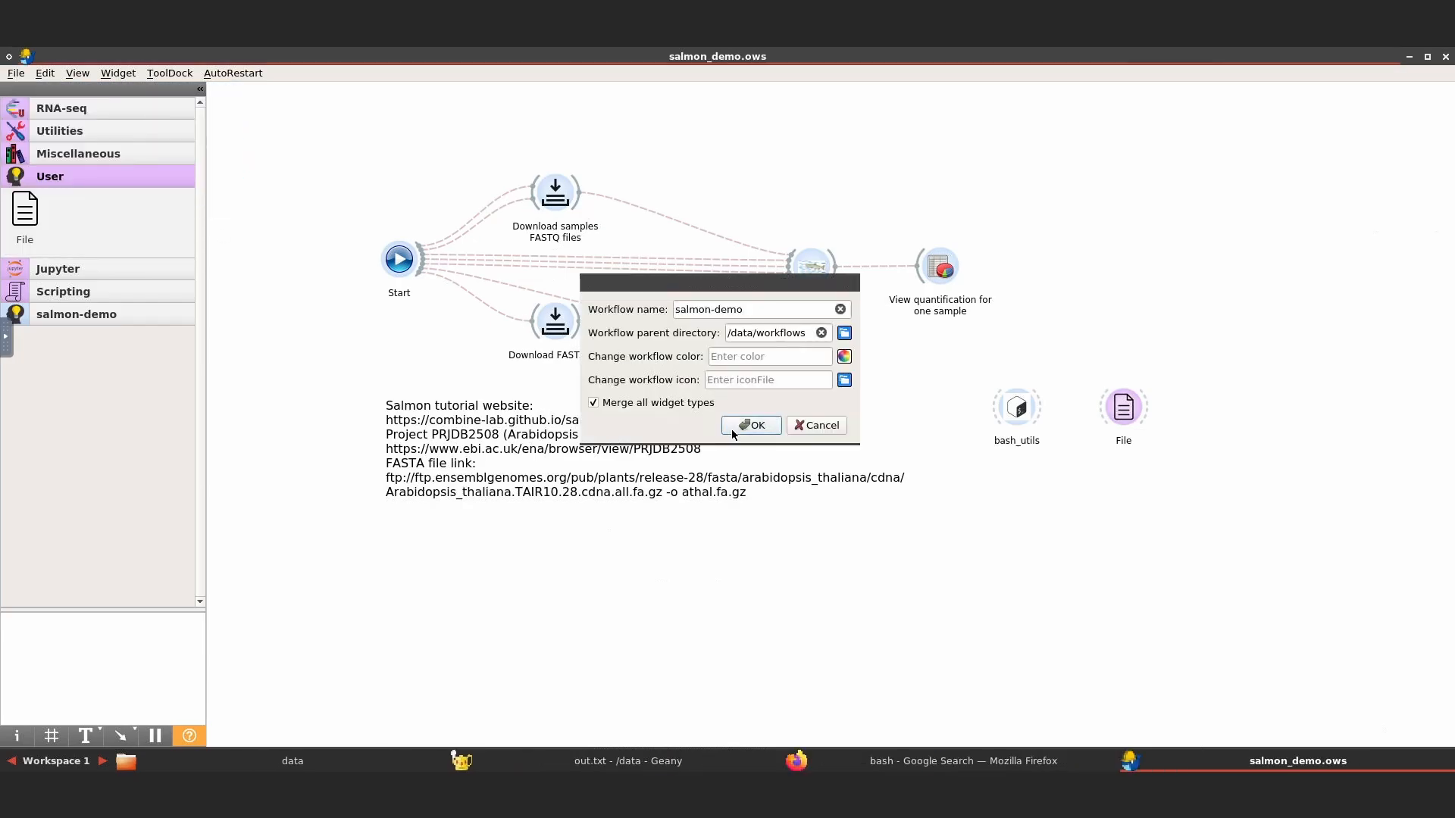
{"action": "left_click", "coordinate": [750, 425]}
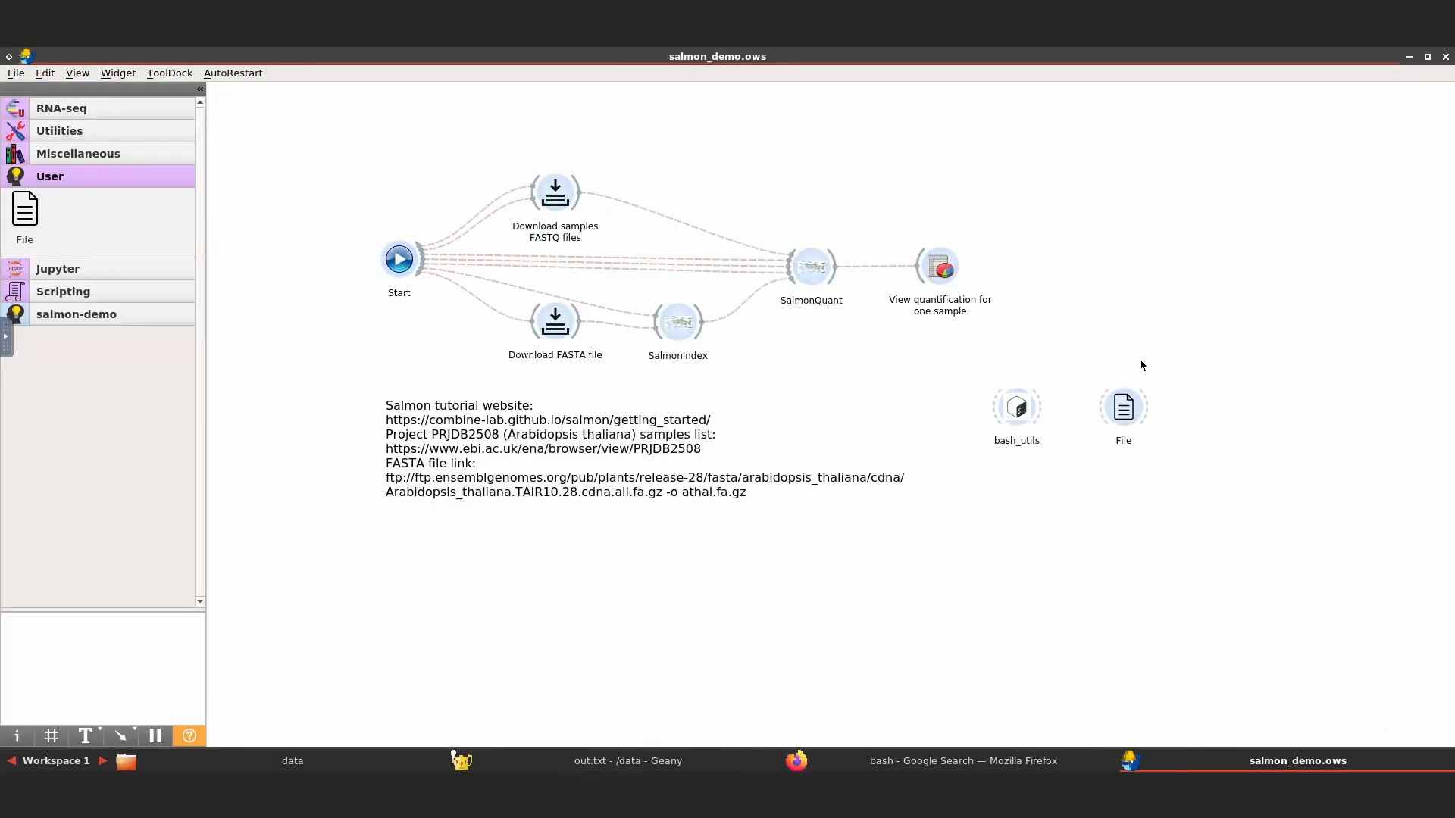
Load the bash_to_file widget from the salmon_demo widgets folder into the File widget's definition, replacing its existing Dockerfiles directory.
{"action": "right_click", "coordinate": [1125, 409]}
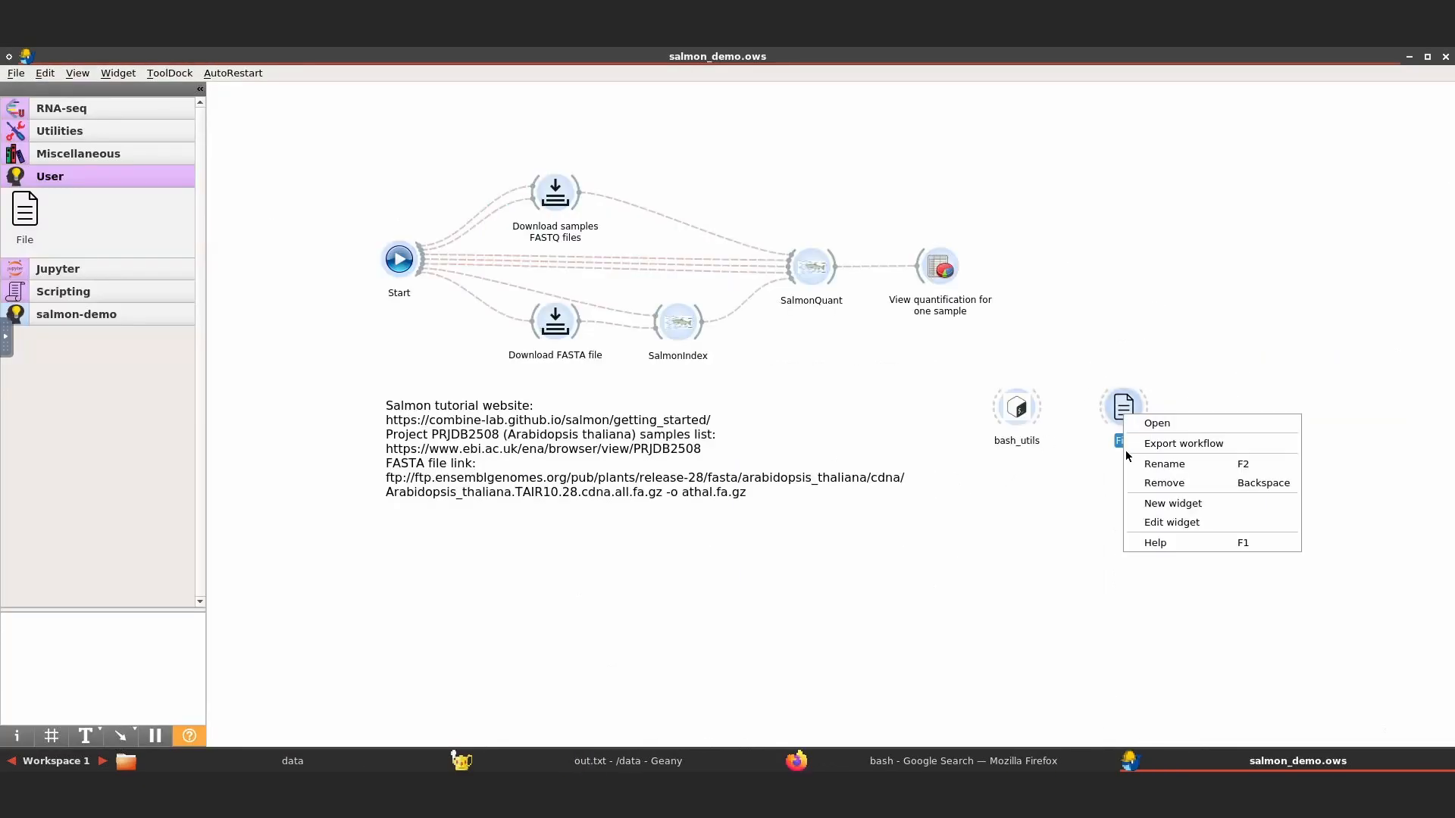
{"action": "left_click", "coordinate": [1146, 521]}
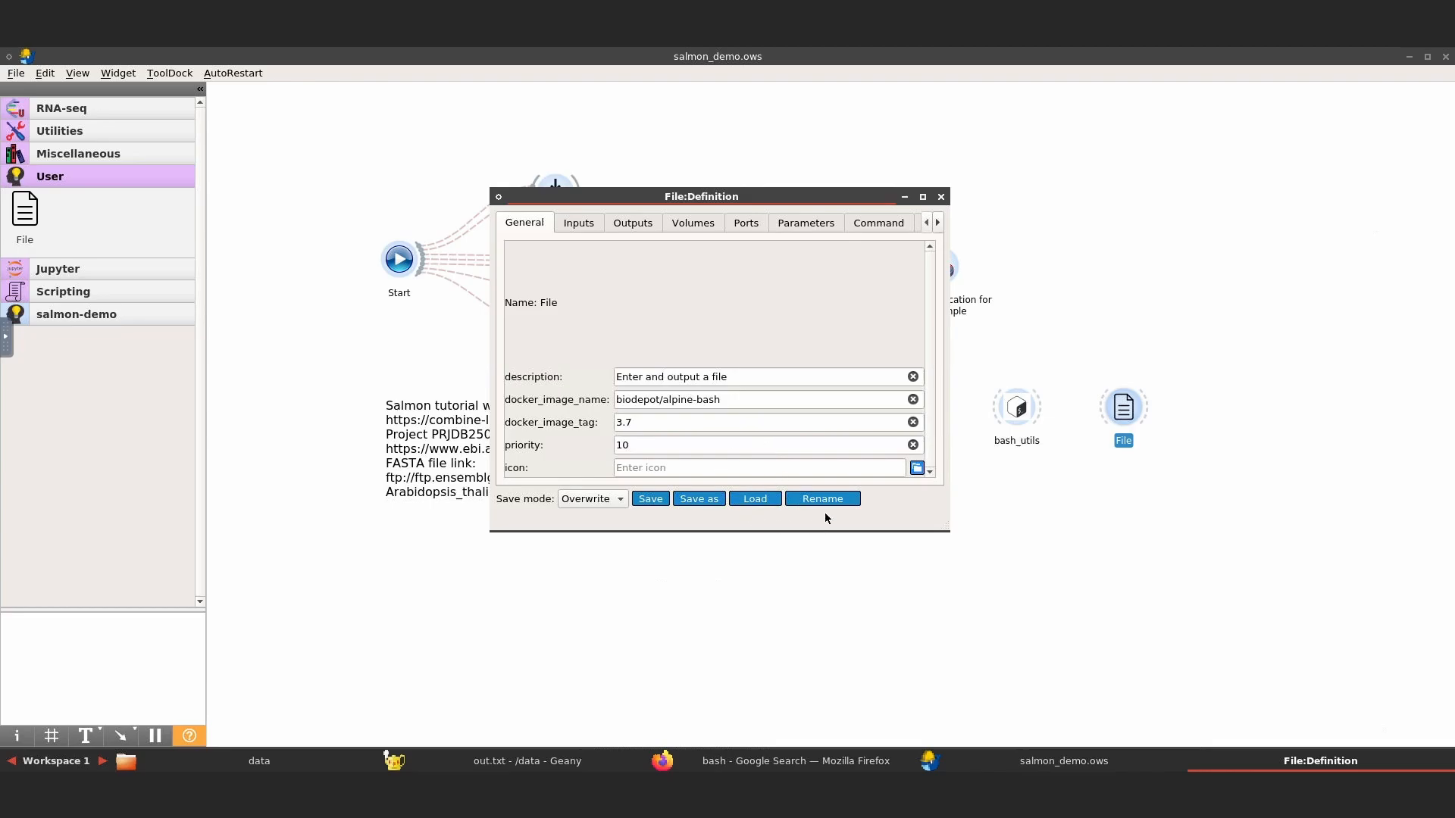
{"action": "left_click", "coordinate": [756, 498]}
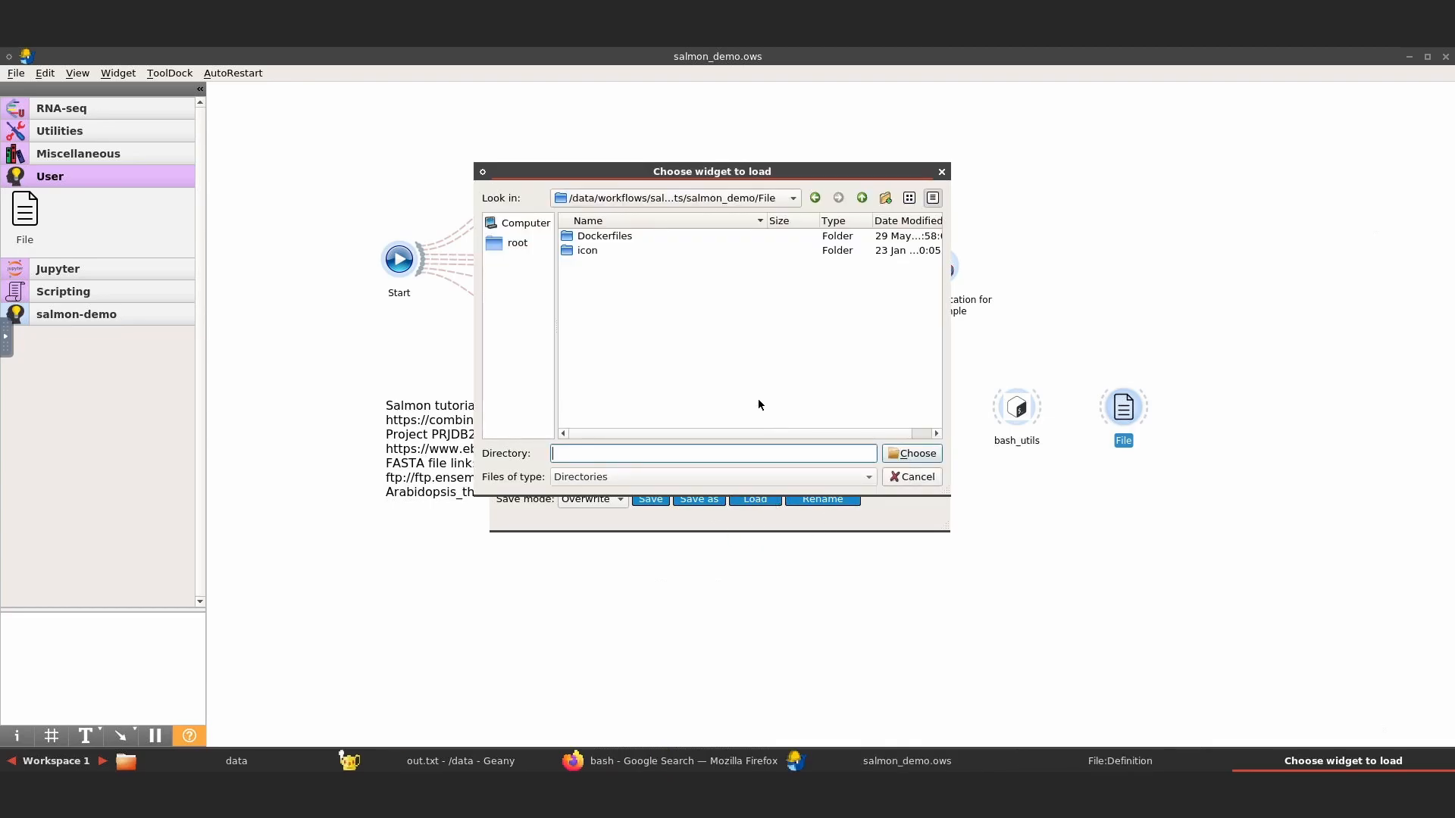
{"action": "left_click", "coordinate": [854, 201]}
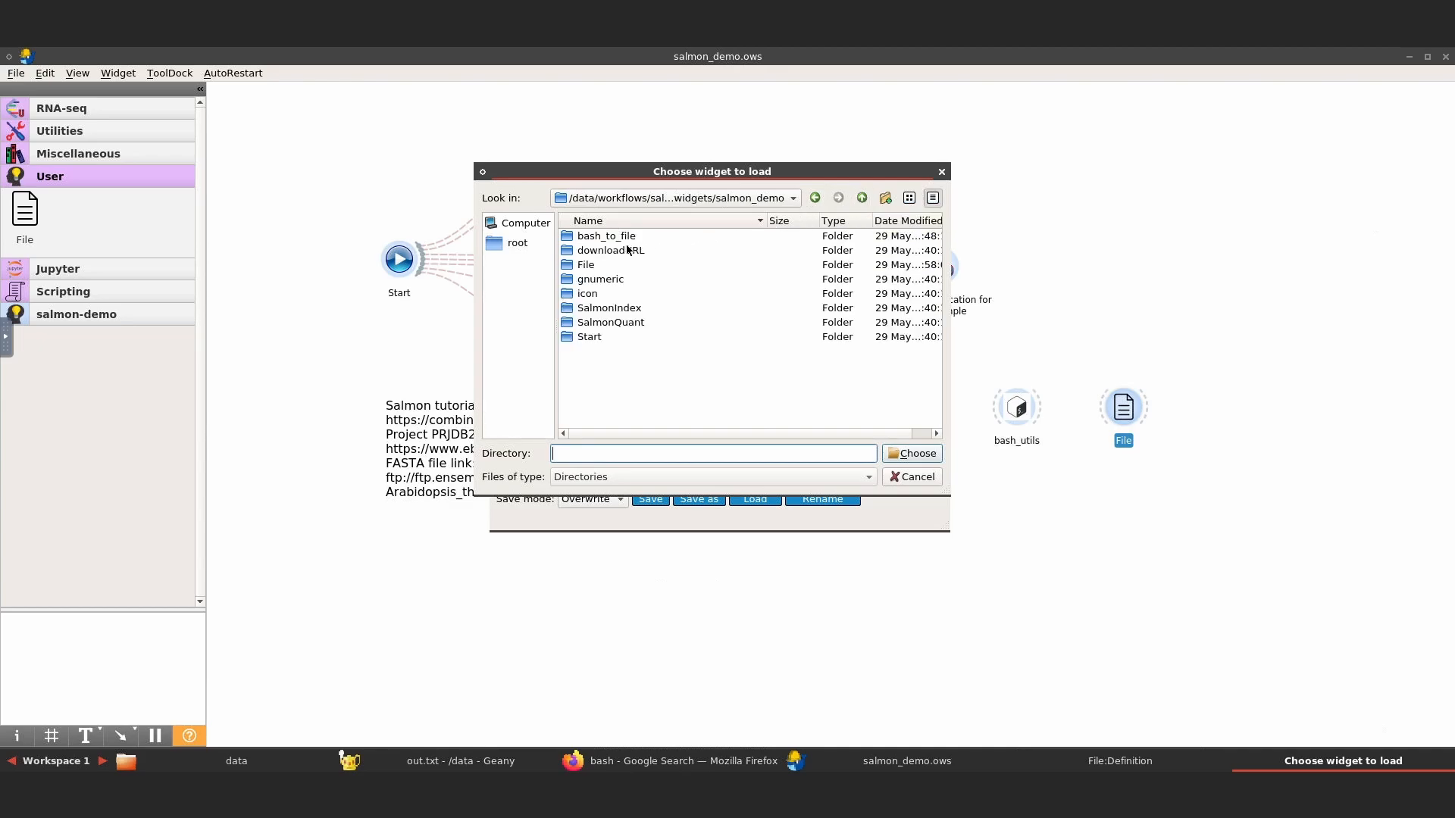
{"action": "left_click", "coordinate": [670, 237]}
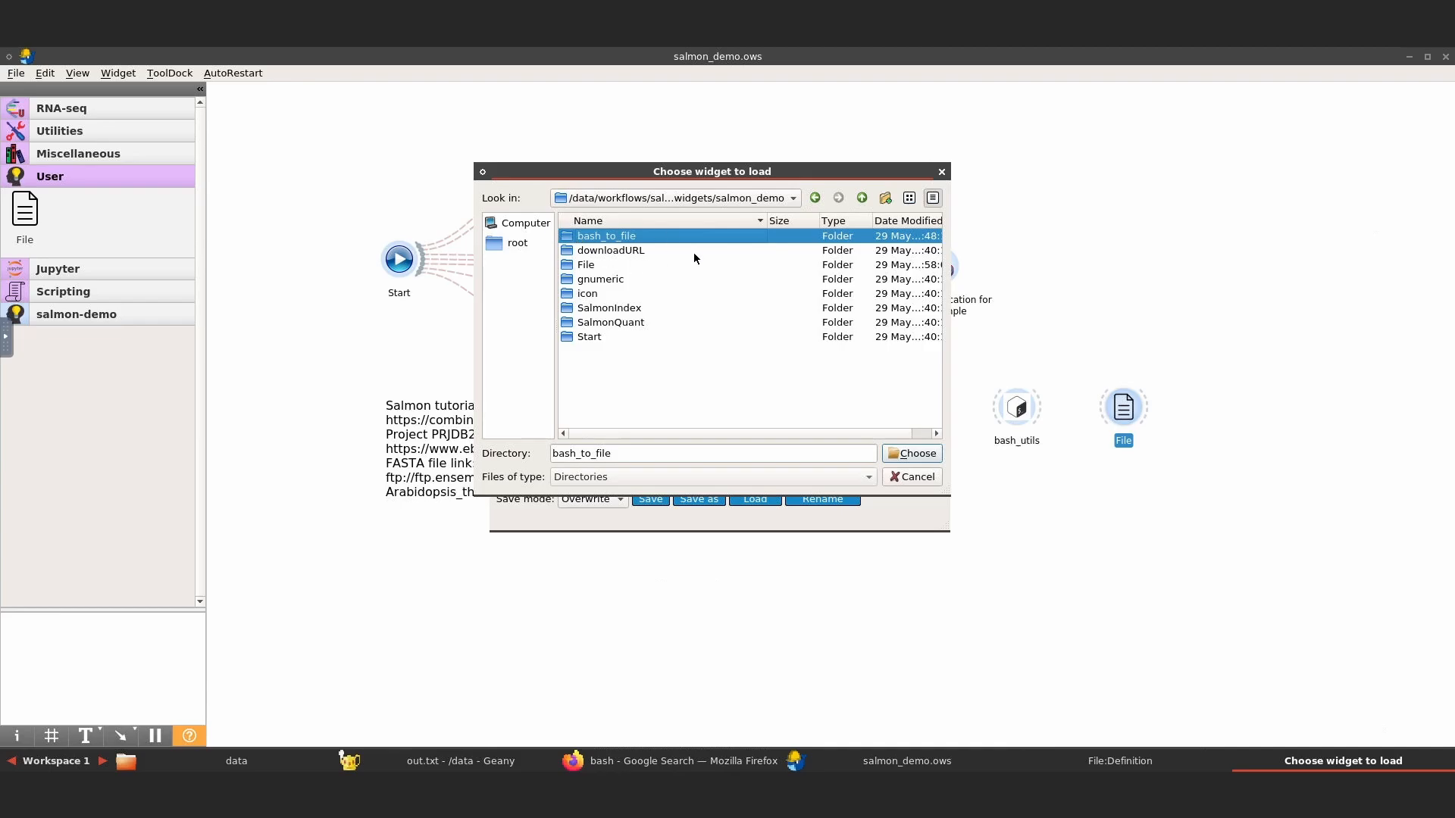
{"action": "left_click", "coordinate": [914, 458]}
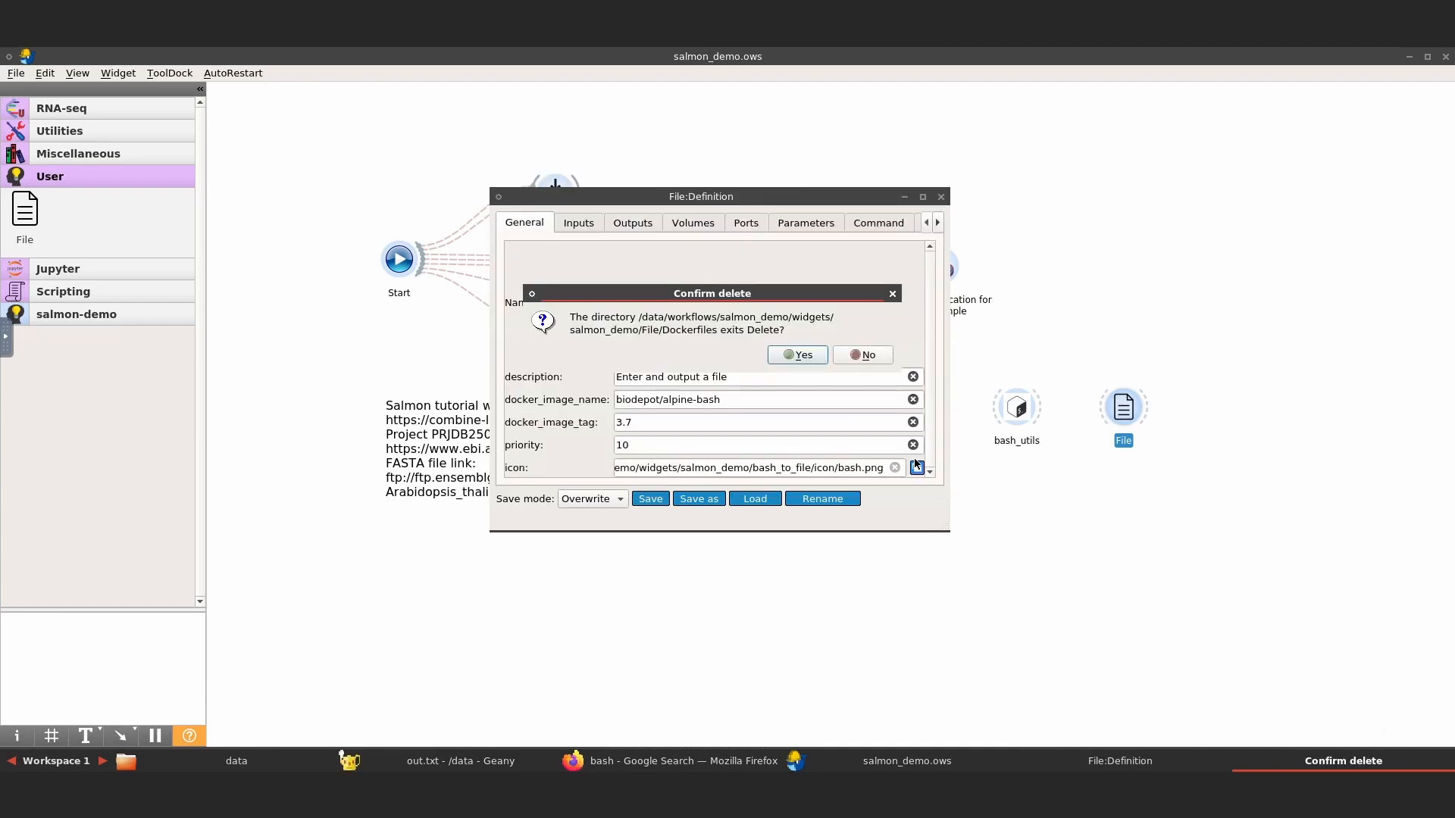
{"action": "left_click", "coordinate": [795, 356]}
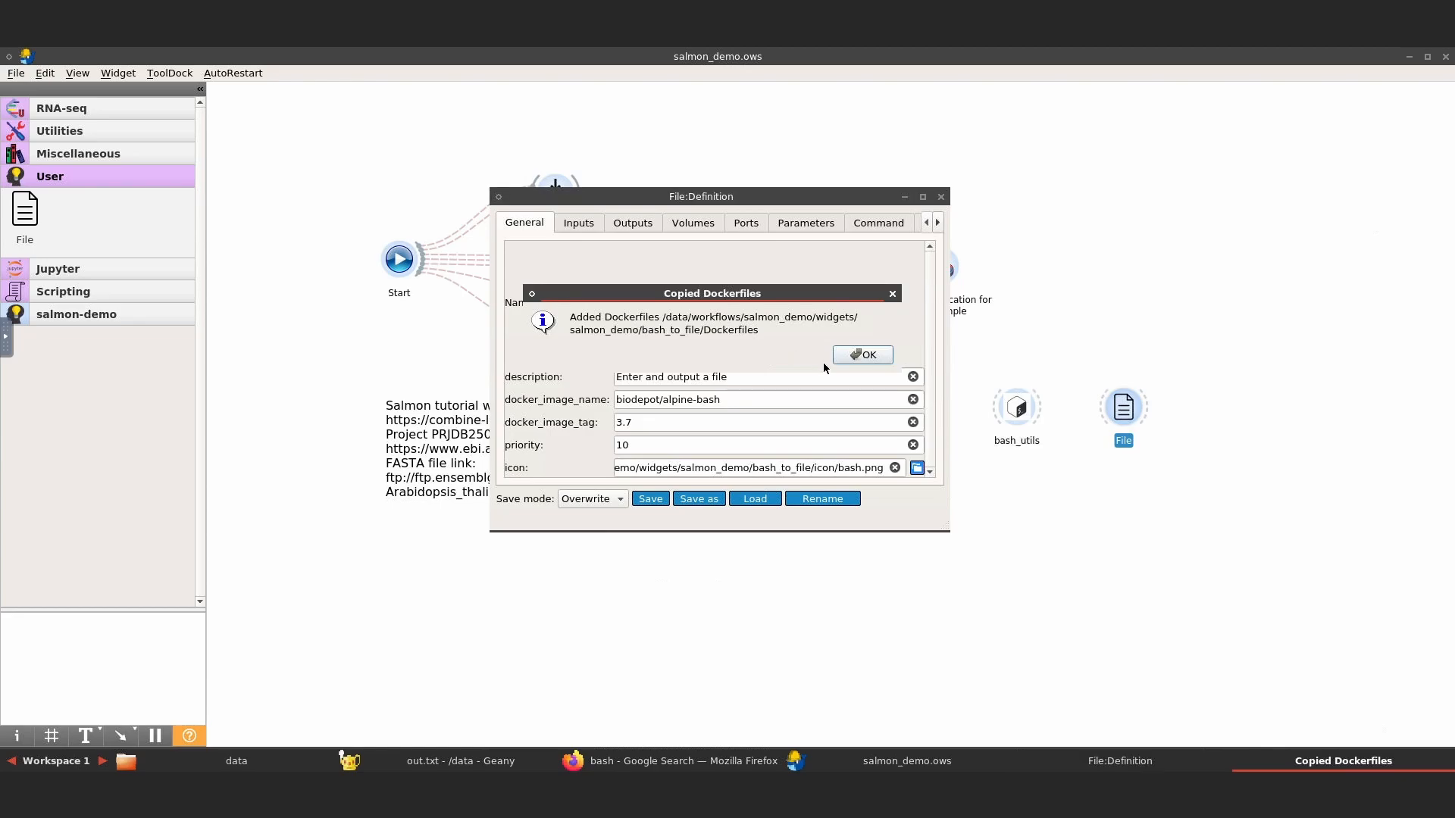
{"action": "left_click", "coordinate": [867, 356]}
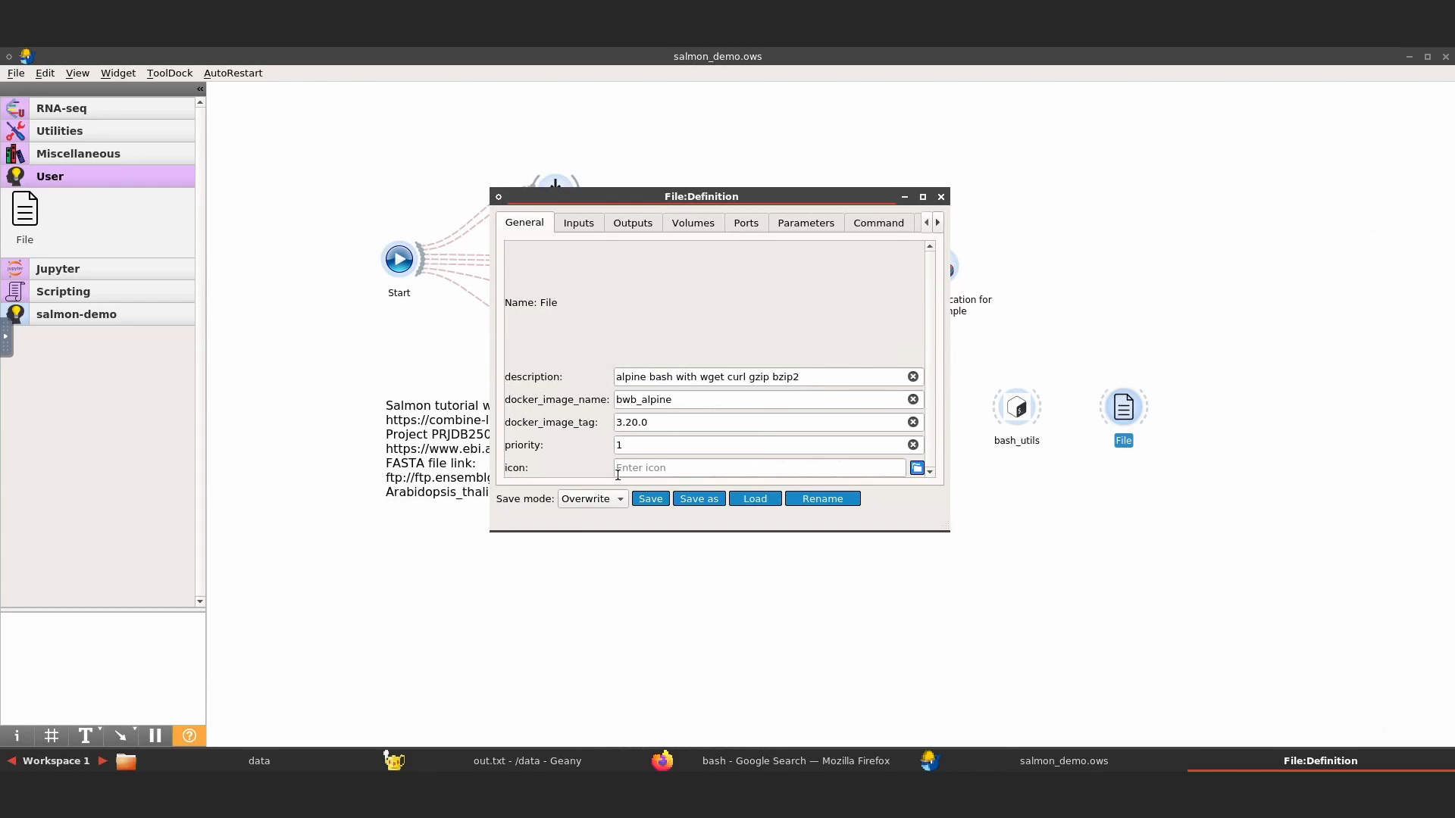
Review the loaded definition's inputs, outputs and parameters, and view its Dockerfile in the Bioconductor Docker Image Builder.
{"action": "left_click", "coordinate": [579, 223]}
{"action": "left_click", "coordinate": [618, 230]}
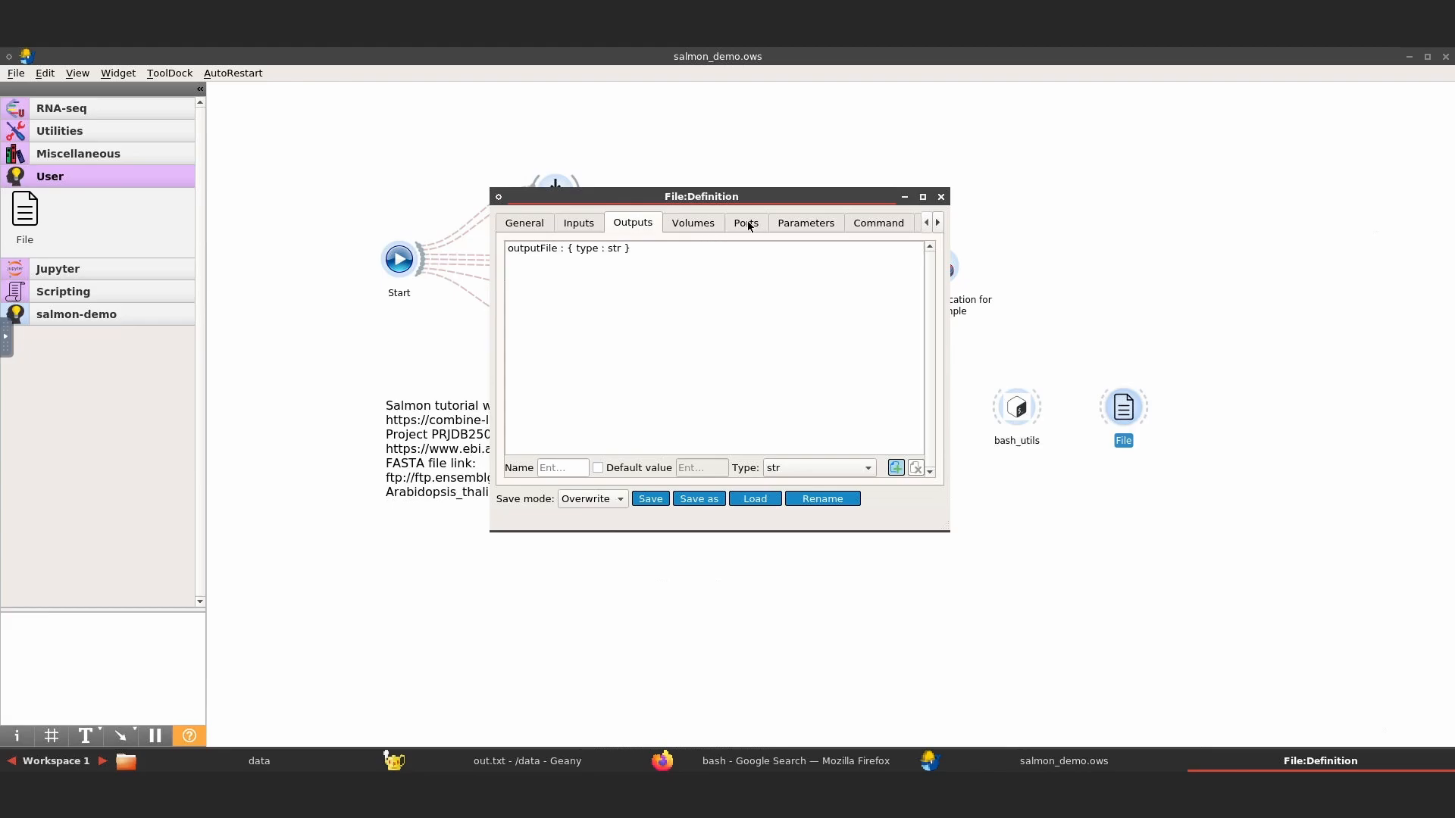
{"action": "left_click", "coordinate": [788, 224]}
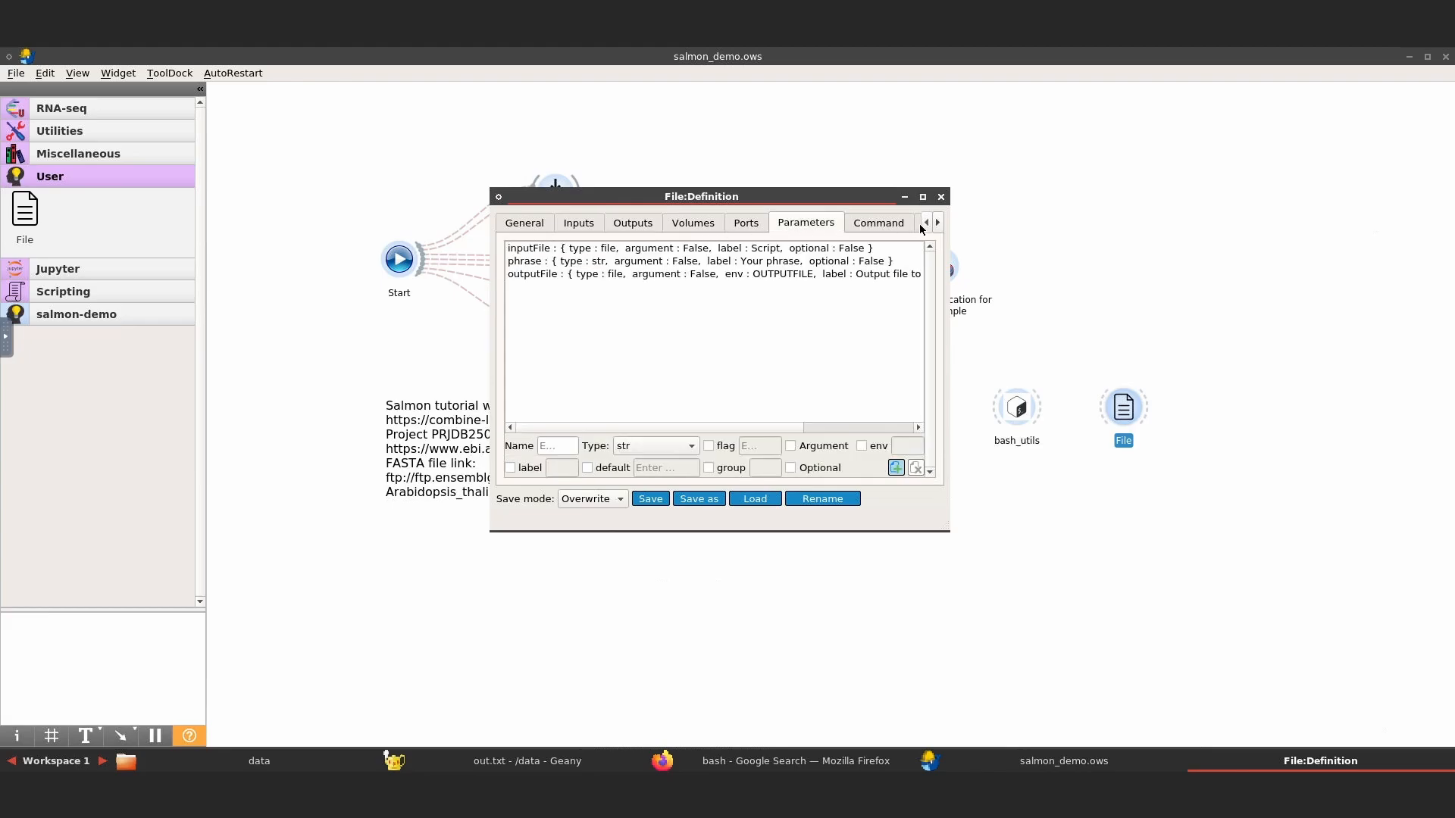
{"action": "left_click", "coordinate": [920, 226]}
{"action": "left_click", "coordinate": [653, 312]}
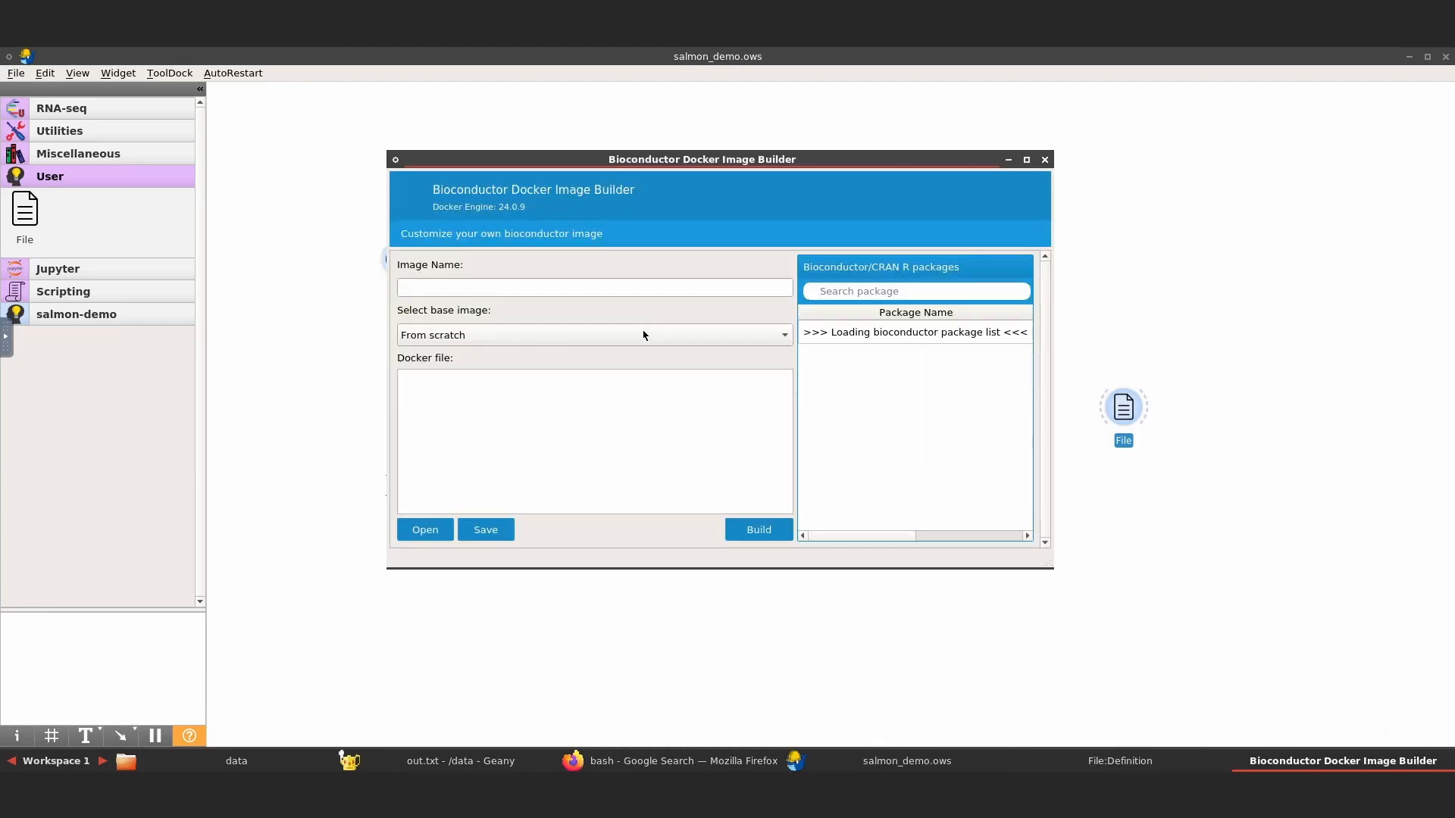
{"action": "left_click", "coordinate": [418, 533]}
{"action": "left_click", "coordinate": [693, 235]}
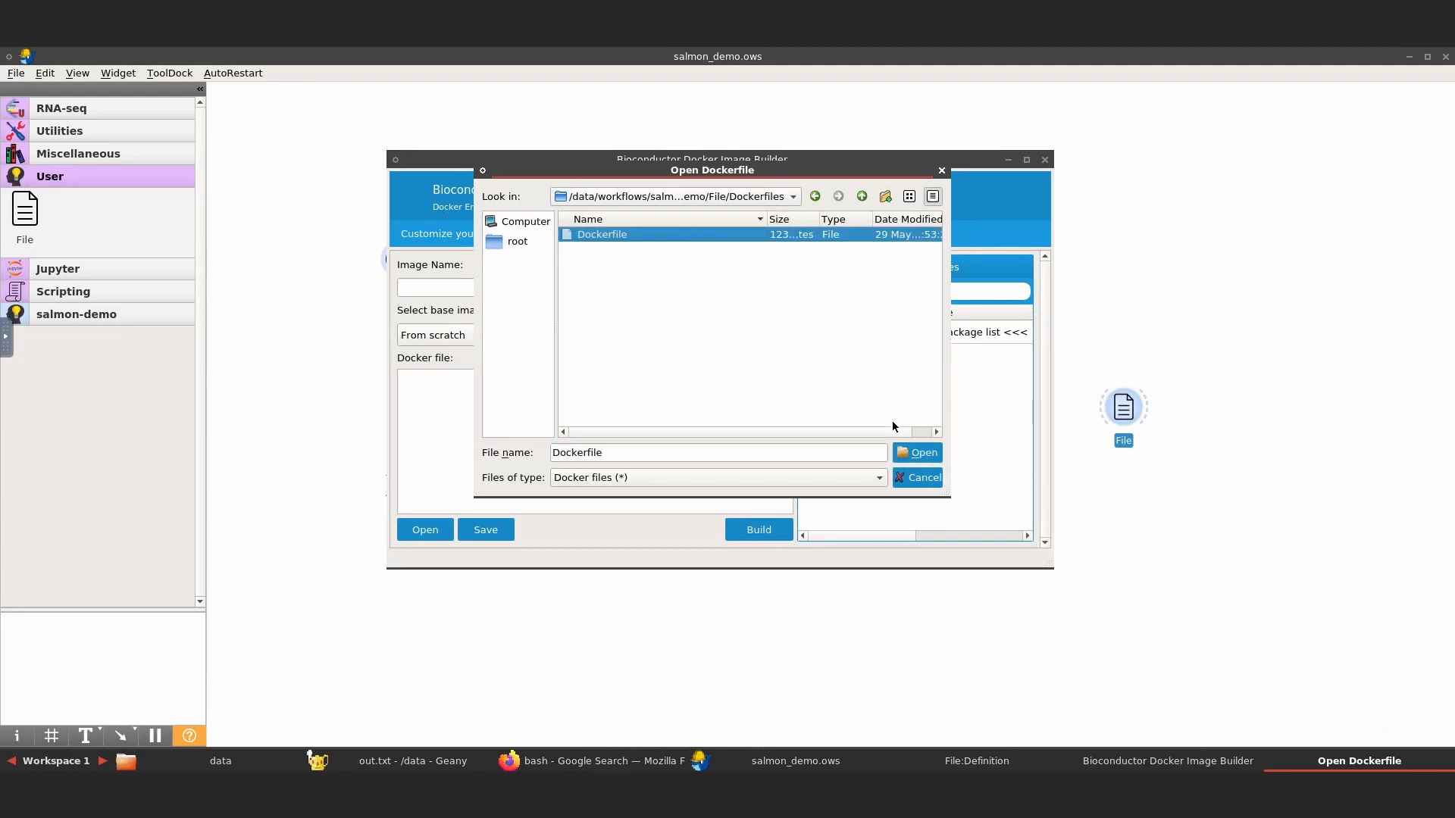
{"action": "left_click", "coordinate": [911, 452]}
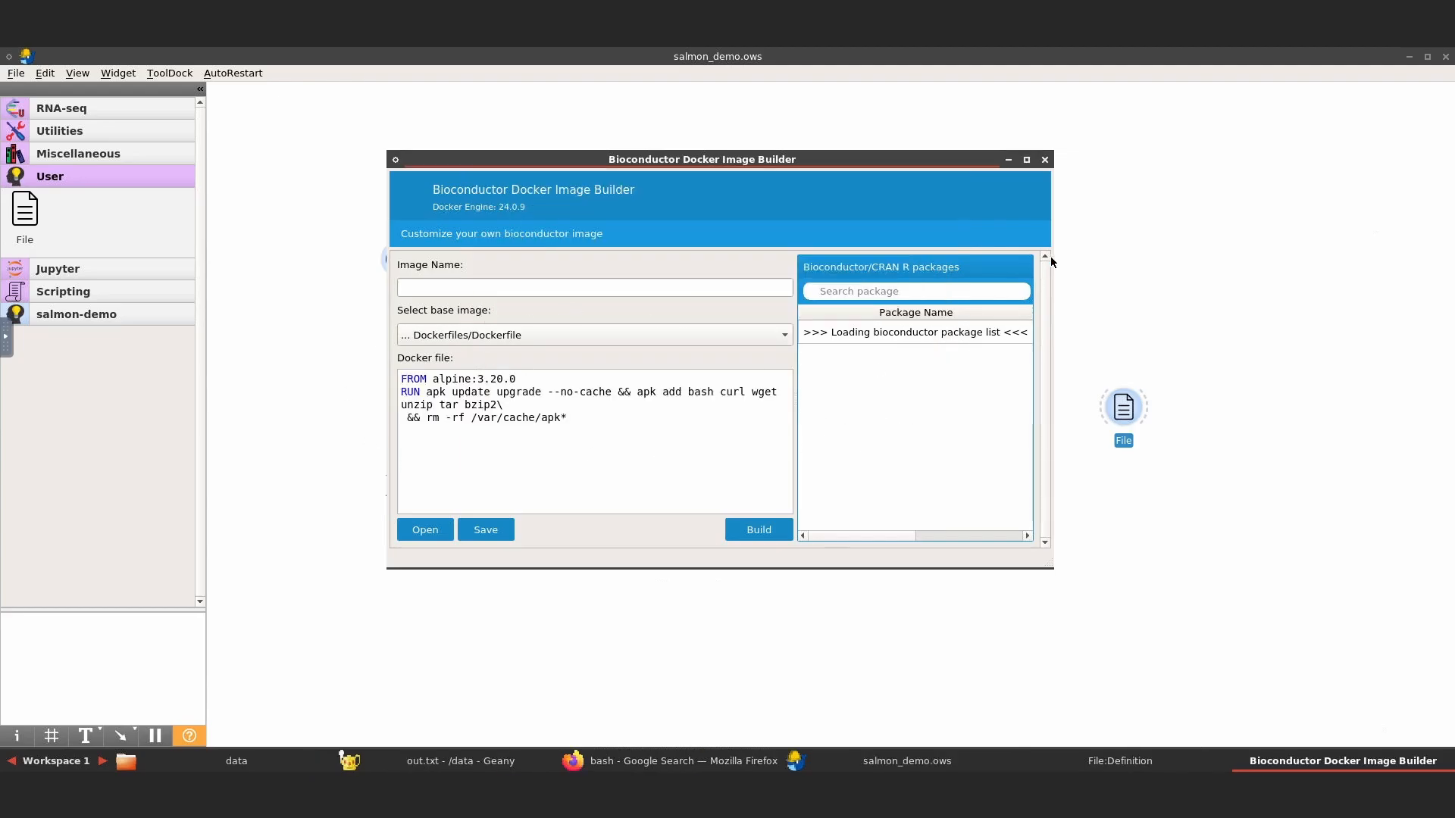
{"action": "left_click", "coordinate": [1045, 160]}
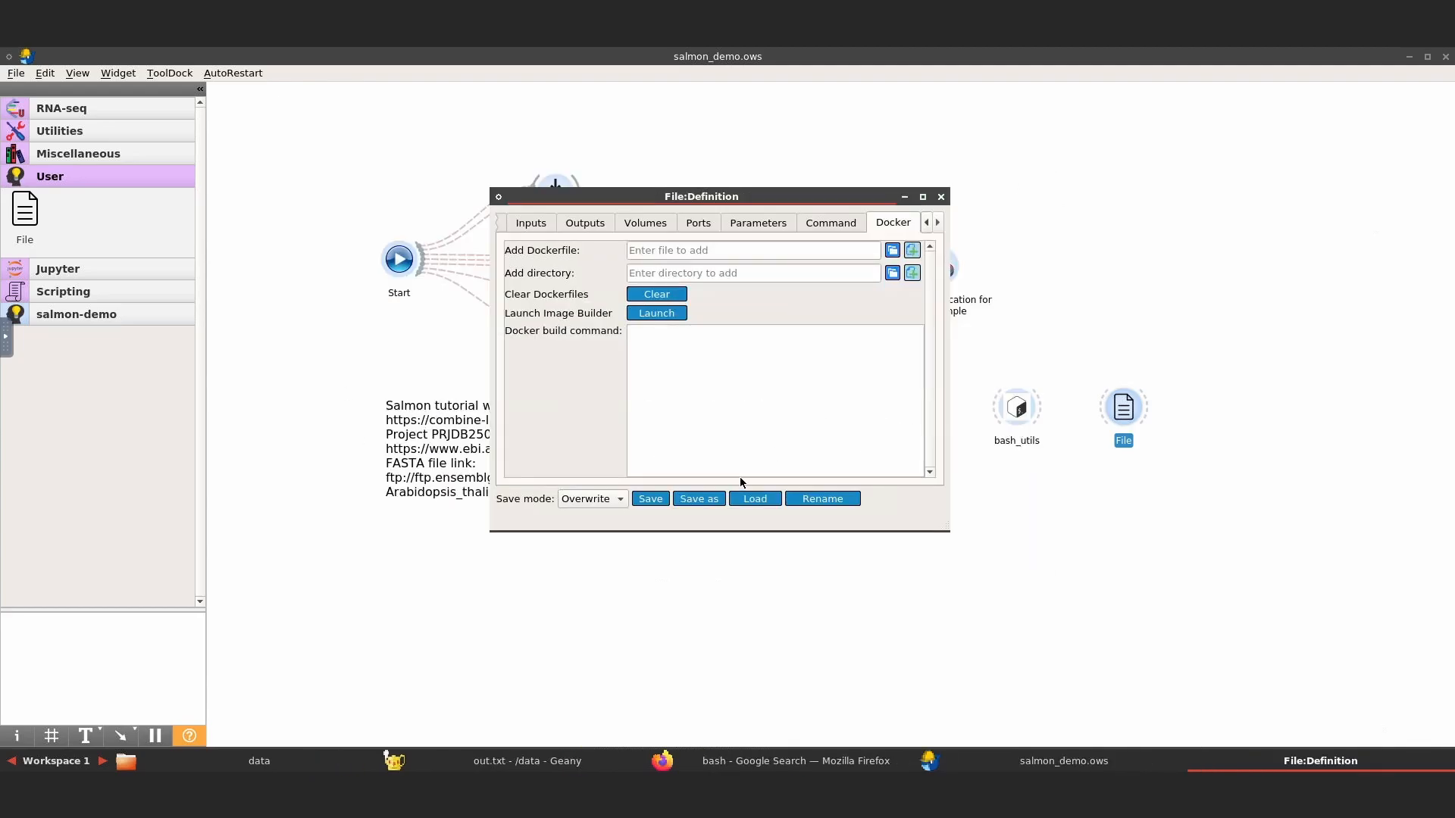
Save the File widget's definition in Overwrite mode and accept the confirmation.
{"action": "left_click", "coordinate": [503, 220]}
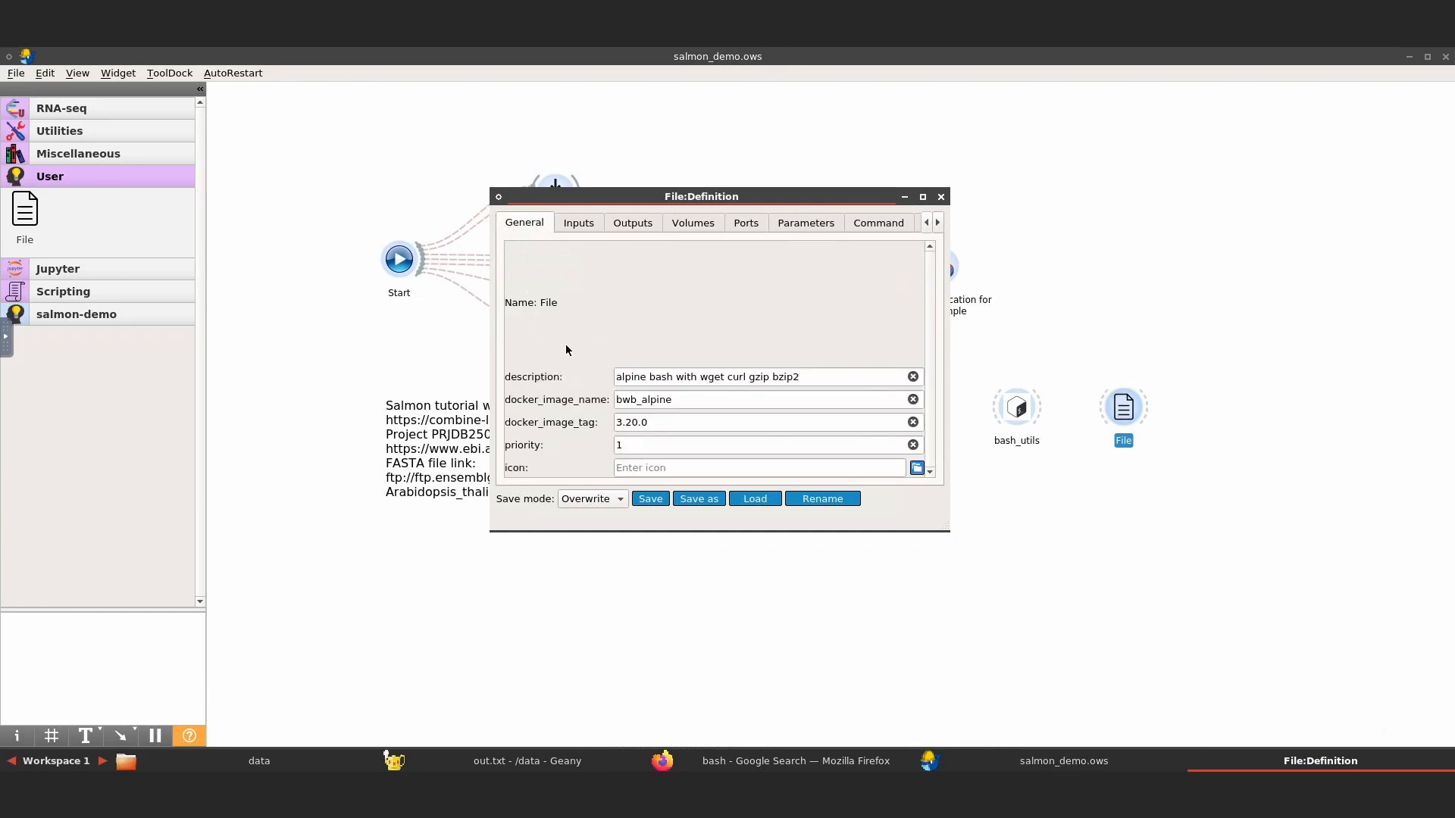
{"action": "left_click", "coordinate": [639, 500]}
{"action": "left_click", "coordinate": [795, 357]}
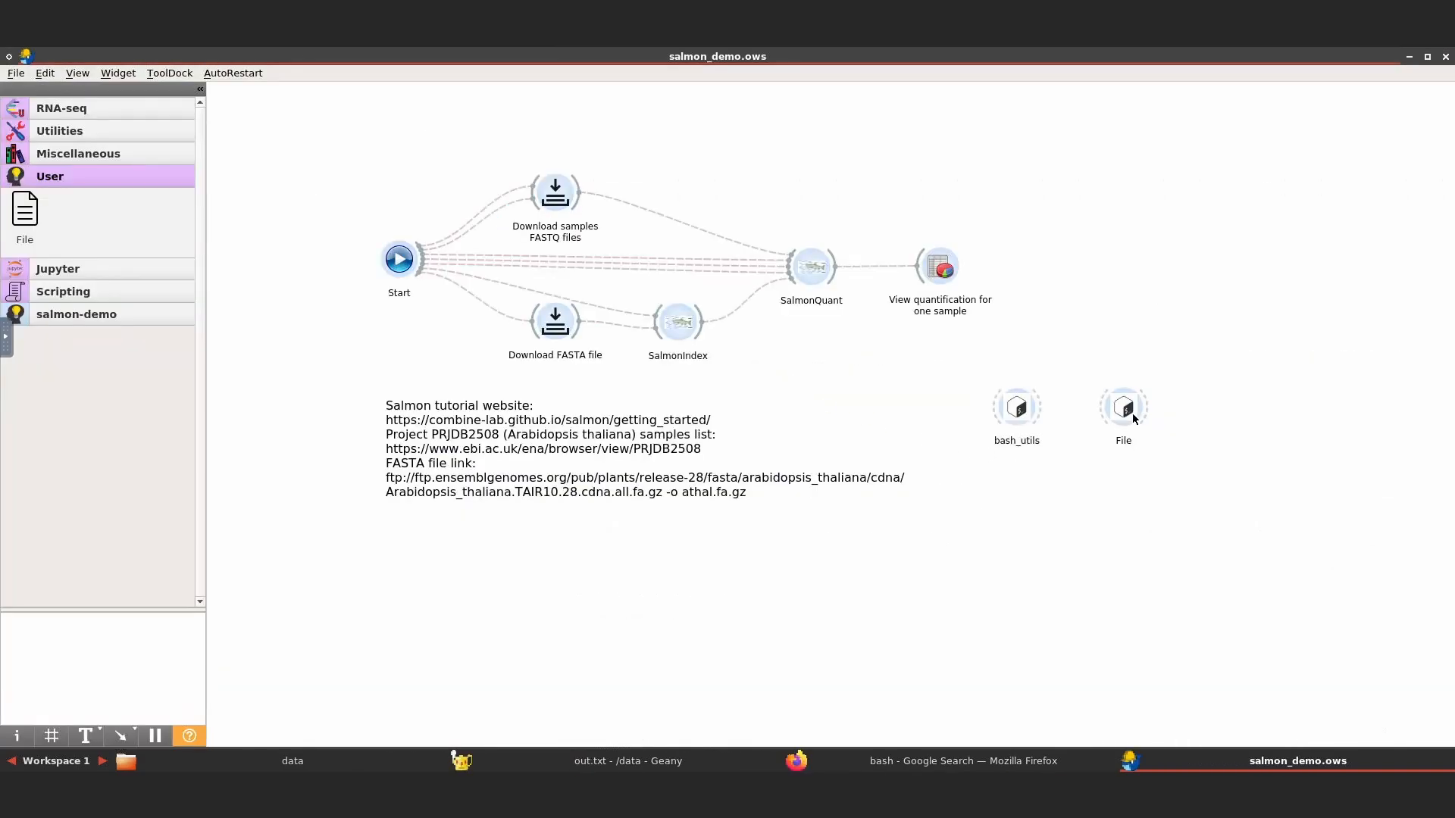
Check the File widget's entry form and its general definition settings, closing each window after viewing.
{"action": "double_click", "coordinate": [1132, 416]}
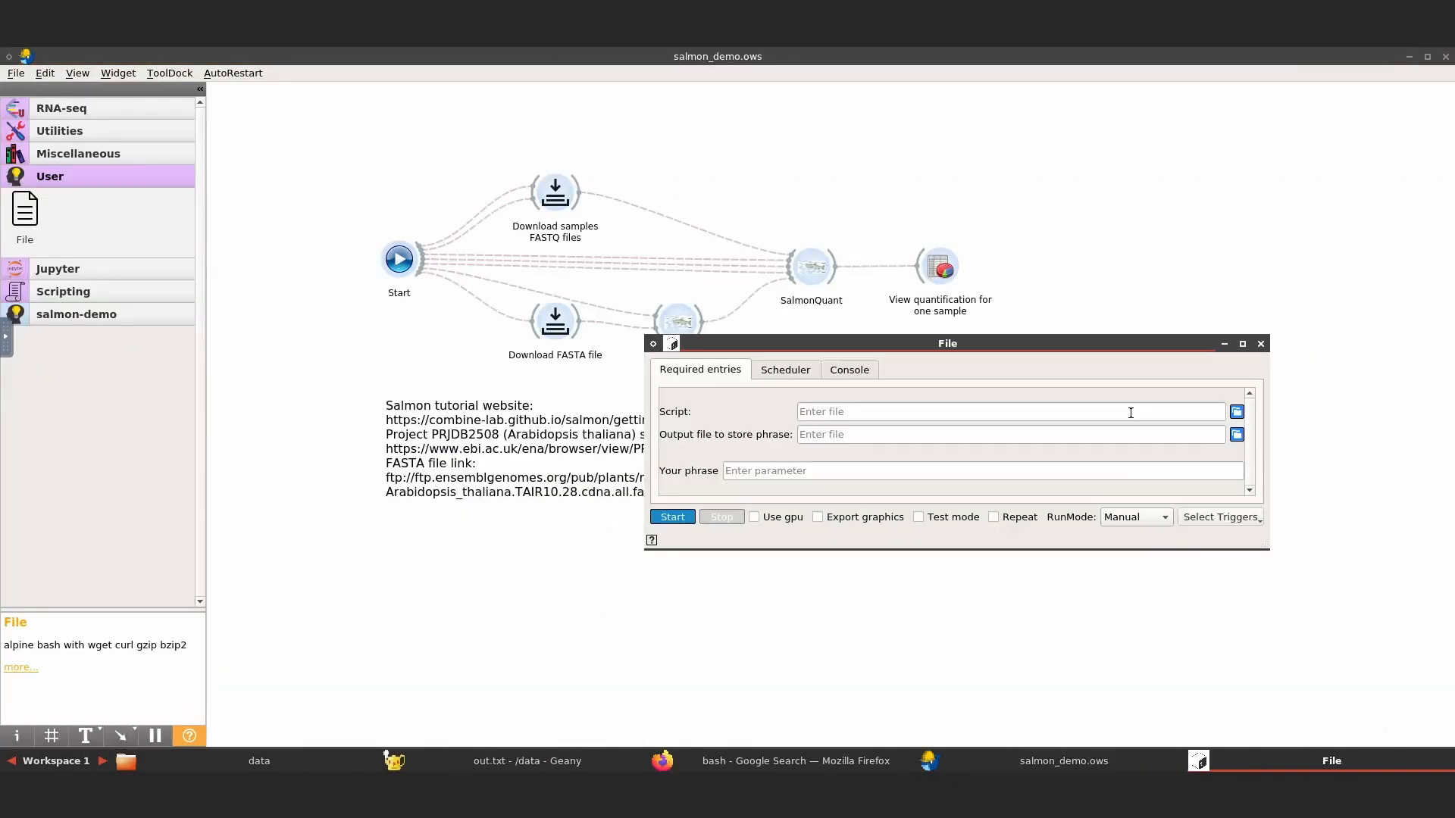
{"action": "left_click", "coordinate": [1259, 345]}
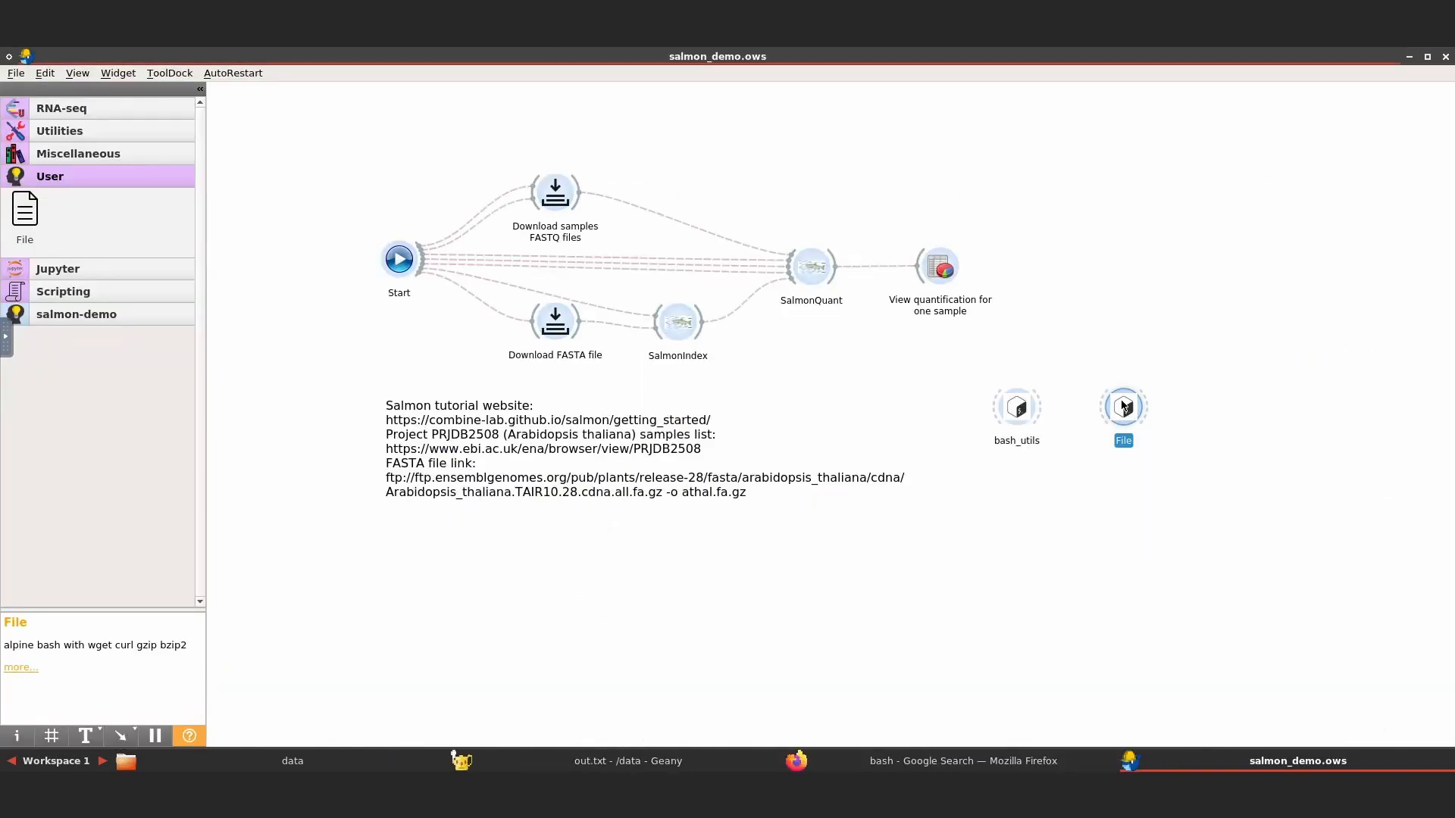
{"action": "double_click", "coordinate": [1124, 407]}
{"action": "left_click", "coordinate": [1261, 341]}
{"action": "right_click", "coordinate": [1112, 402]}
{"action": "left_click", "coordinate": [1165, 513]}
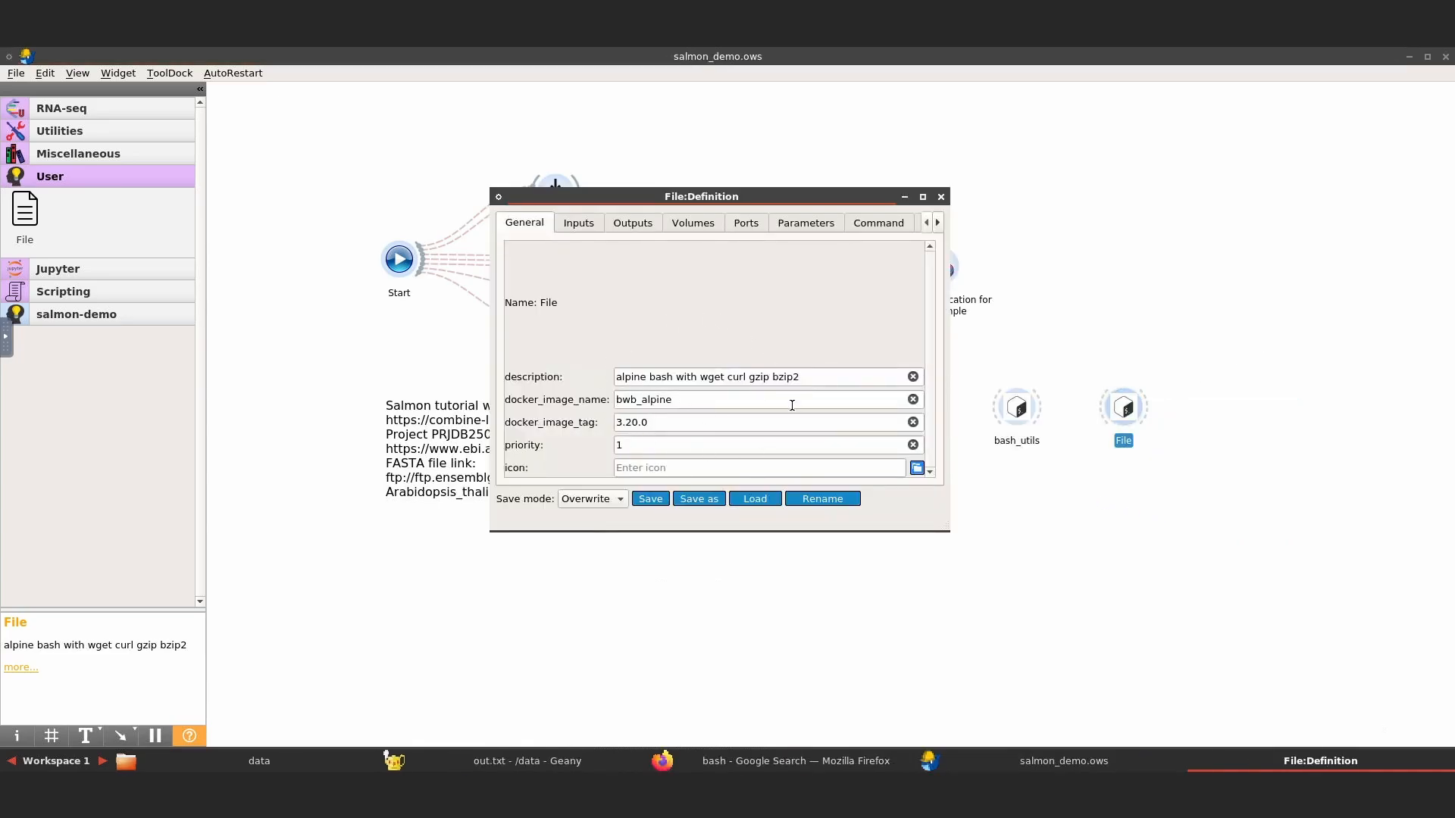
{"action": "left_click", "coordinate": [941, 197]}
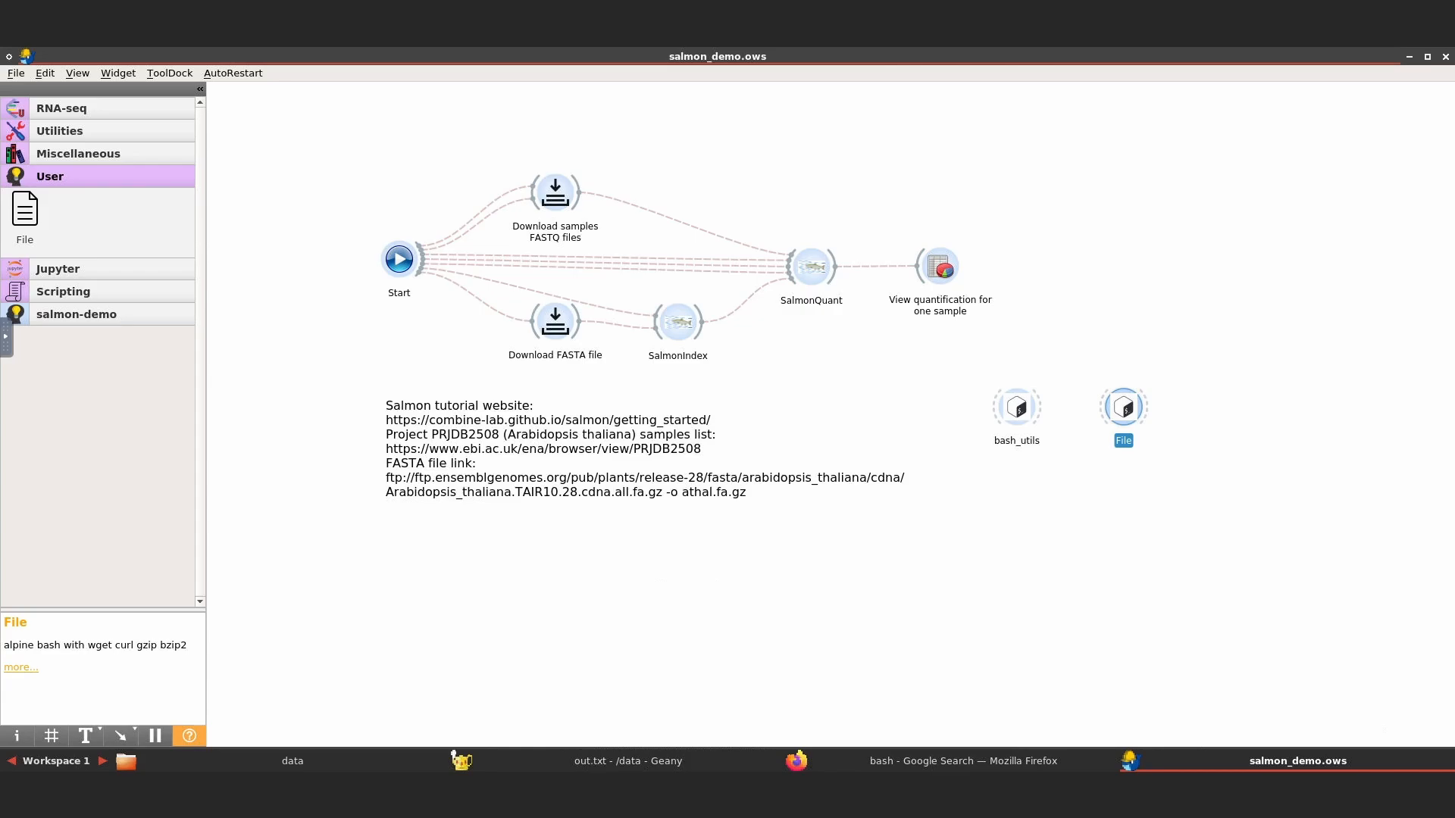
Create a new widget named bash_method3 without using an existing widget as template.
{"action": "left_click", "coordinate": [112, 75]}
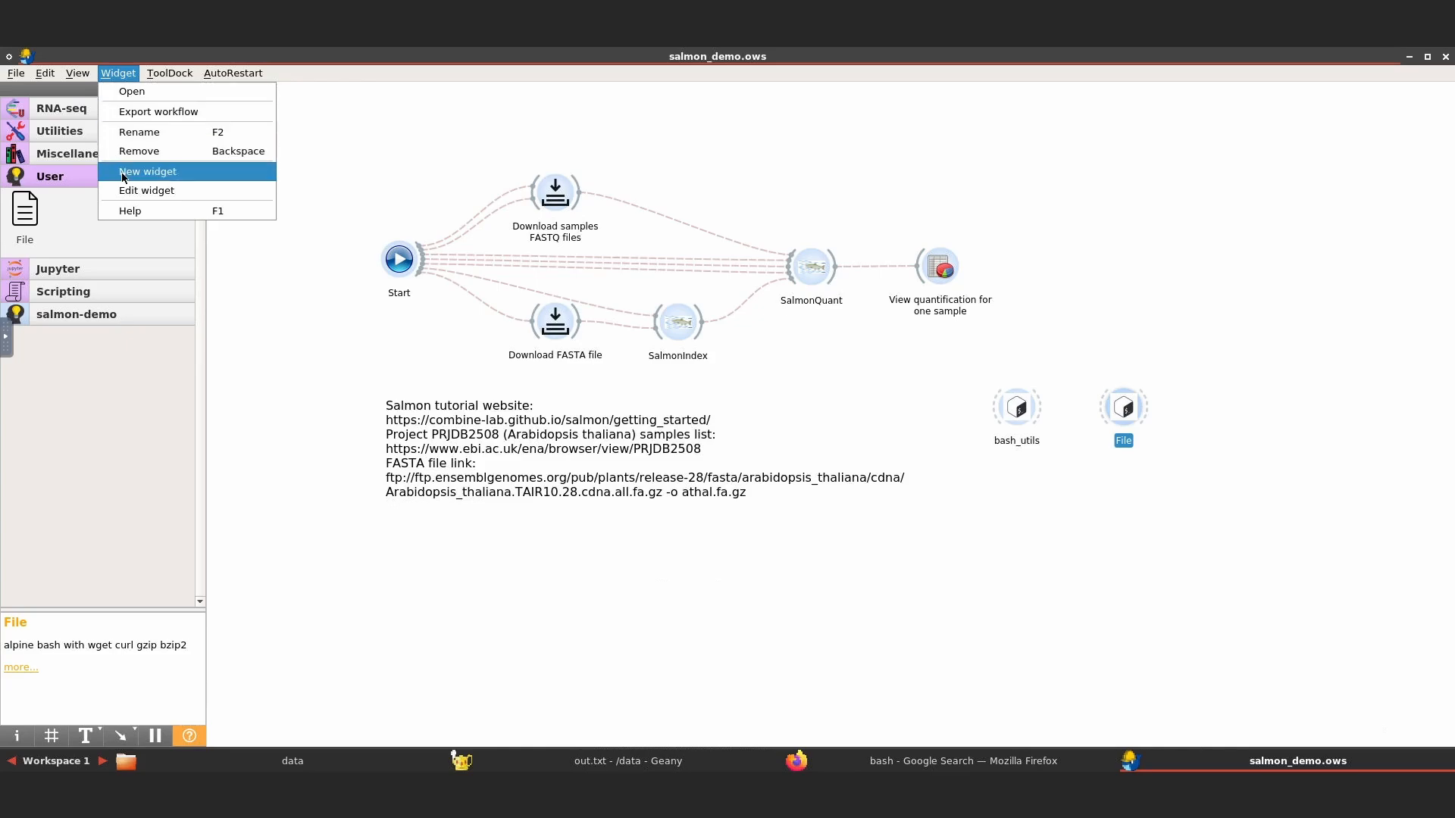
{"action": "left_click", "coordinate": [238, 173]}
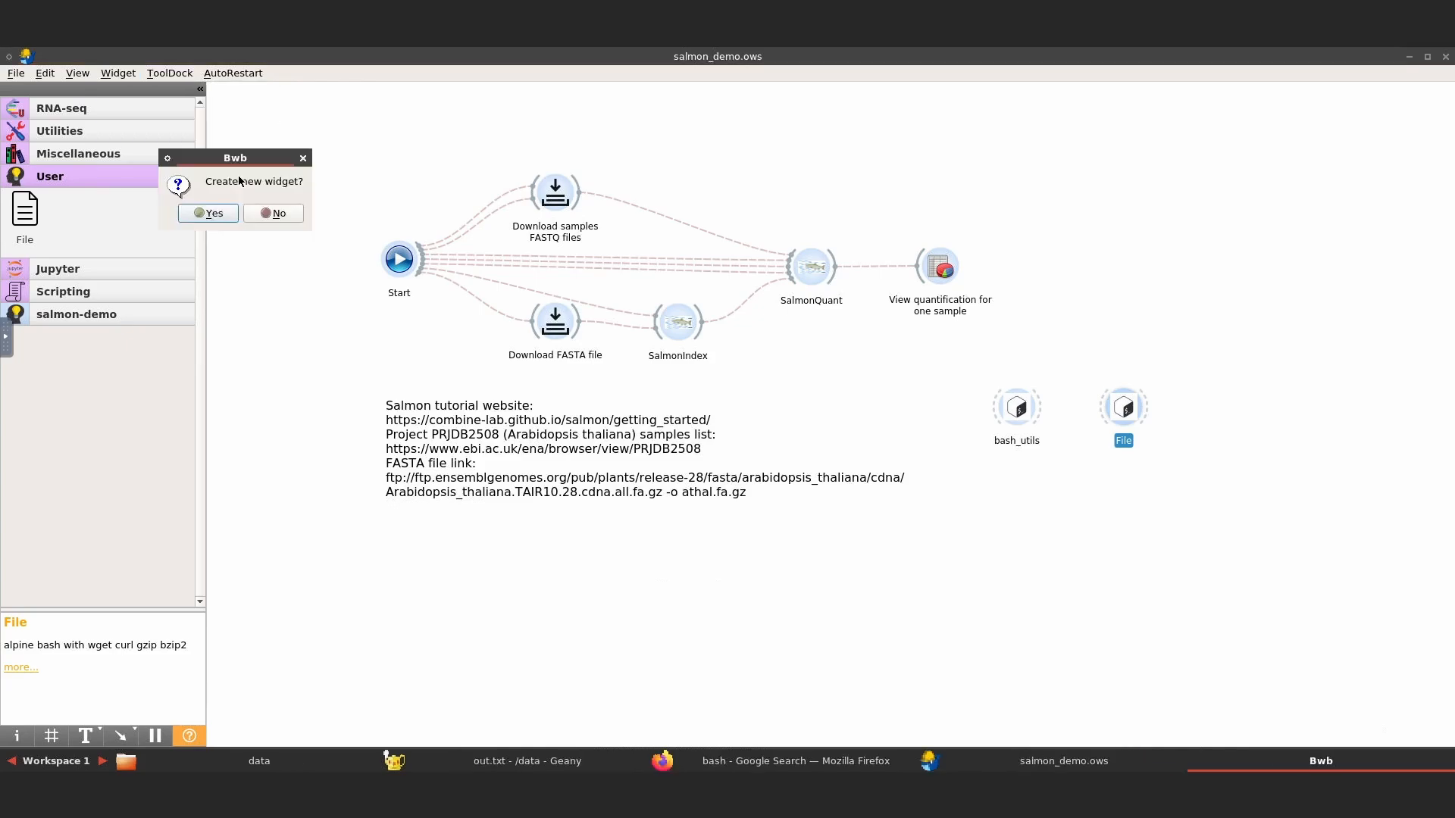
{"action": "left_click", "coordinate": [198, 213]}
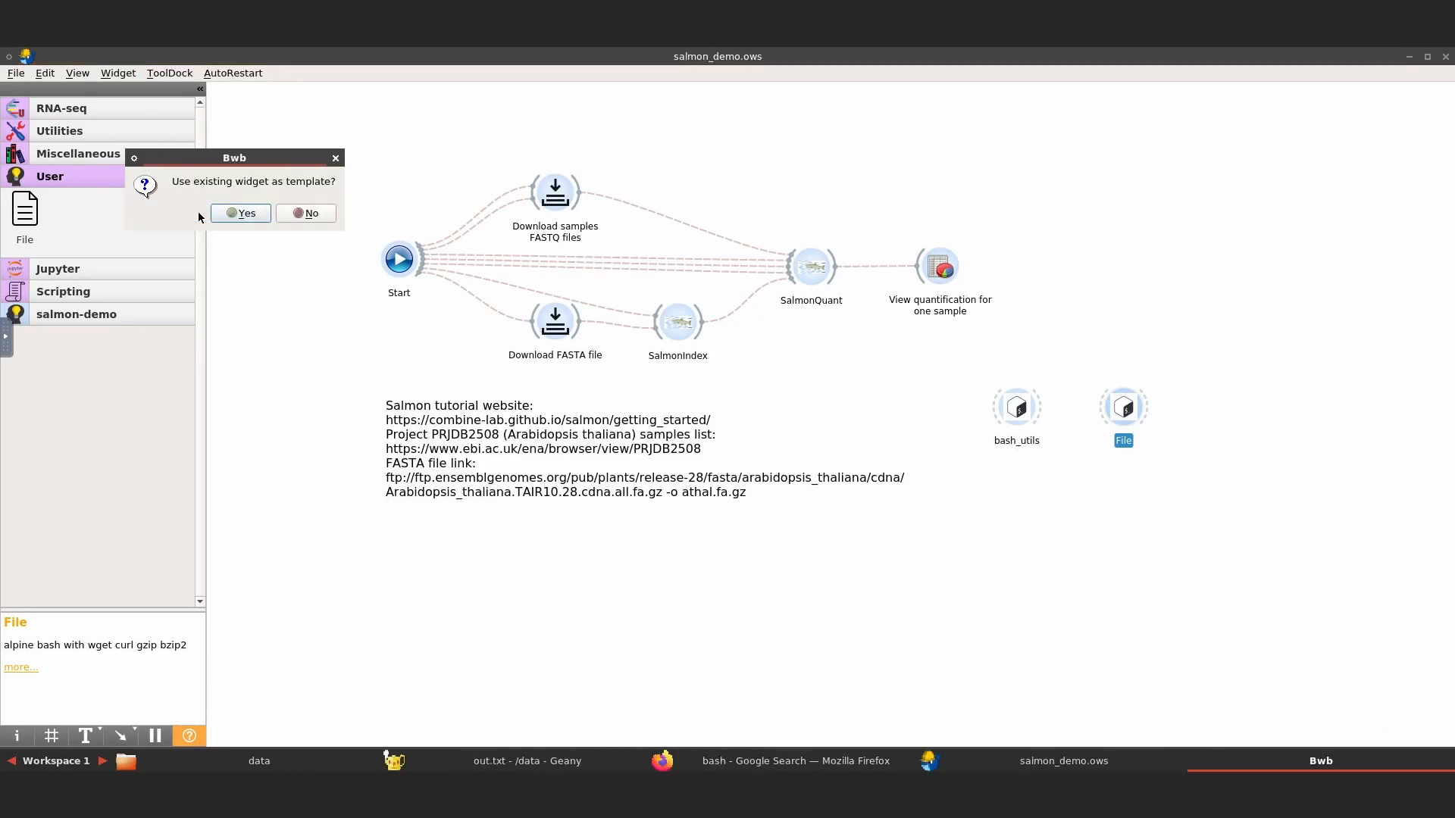
{"action": "left_click", "coordinate": [311, 213]}
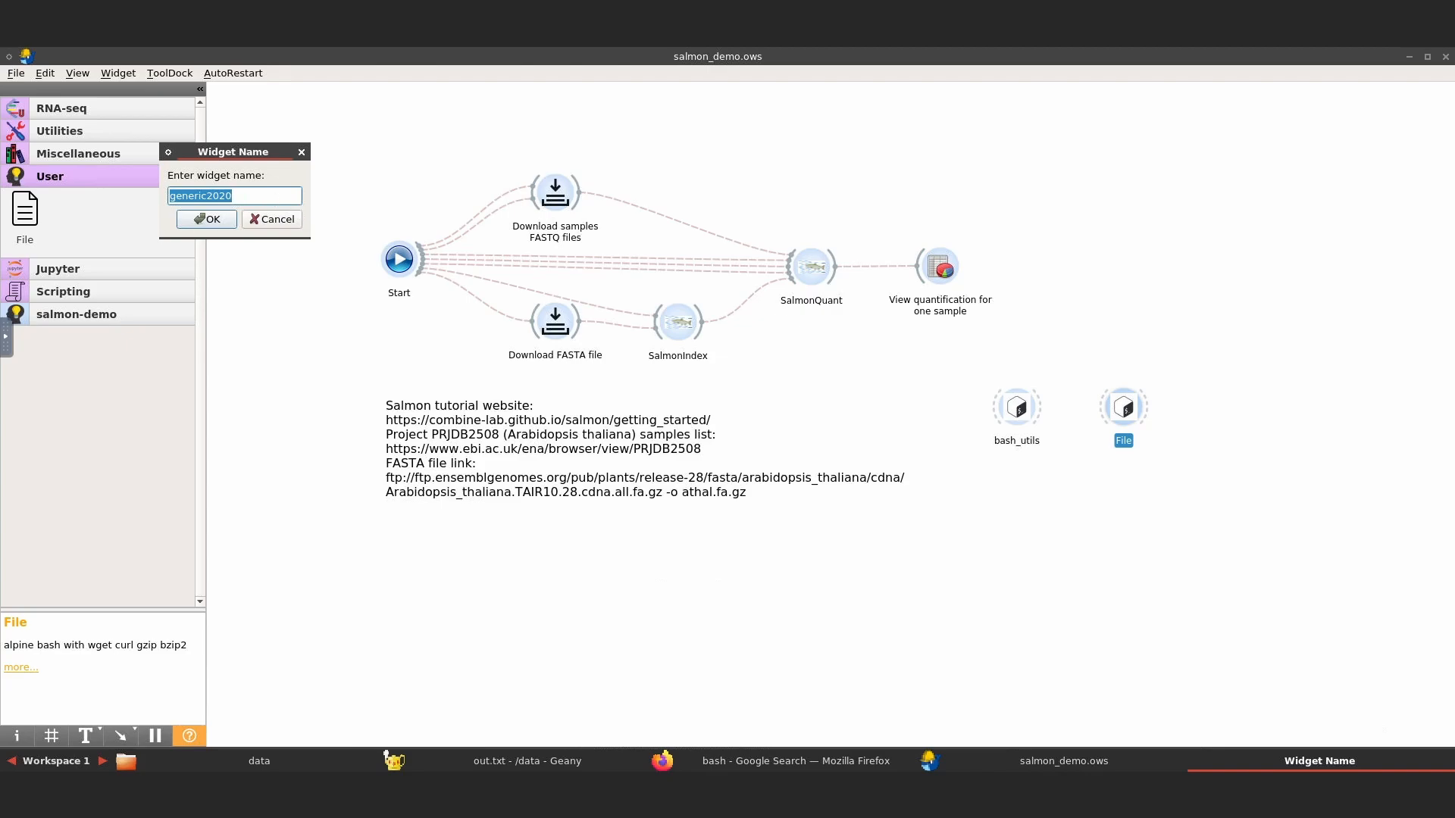
{"action": "type", "text": "bash_method3"}
{"action": "left_click", "coordinate": [216, 220]}
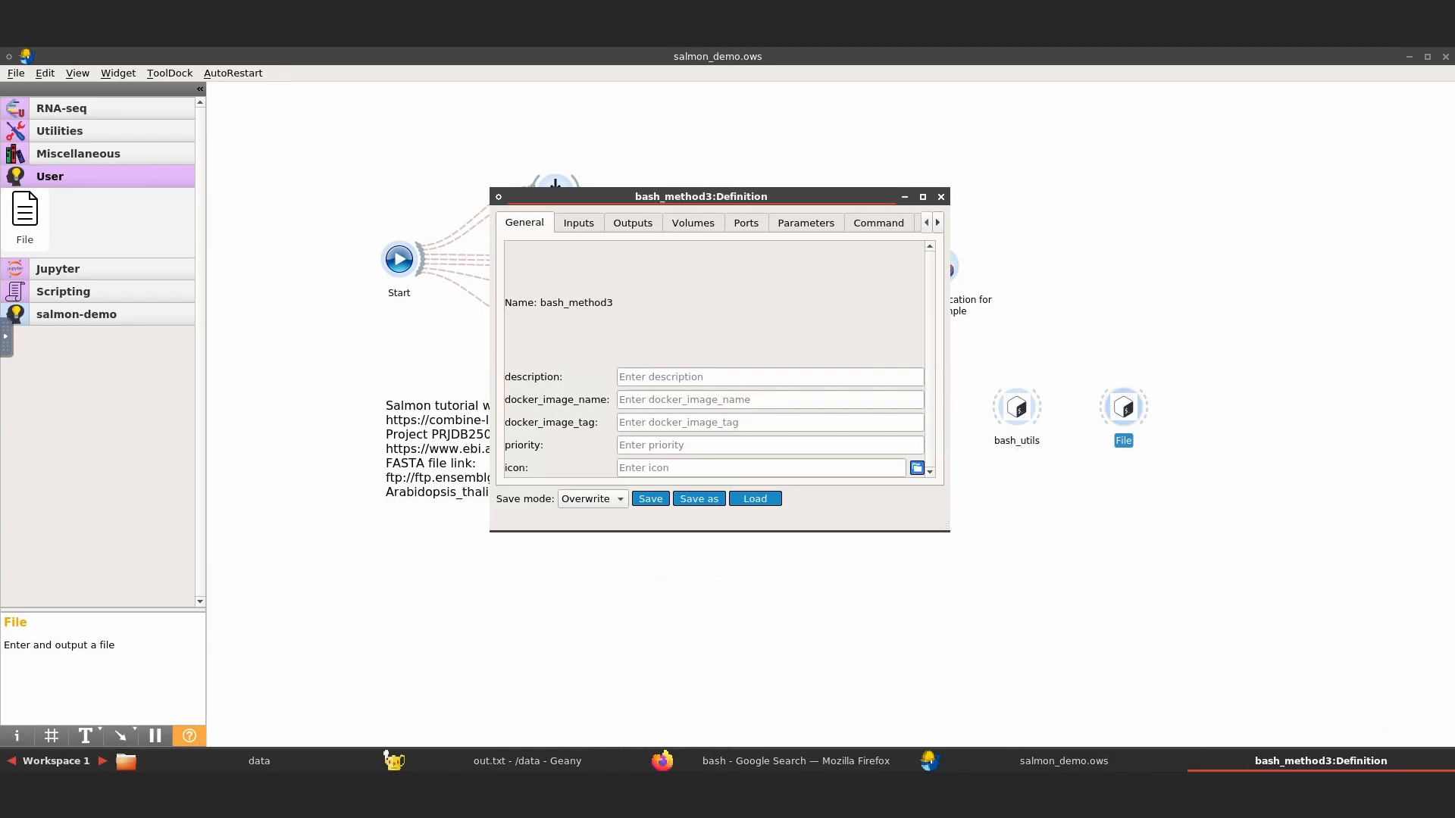
Look through the bash_method3 definition's inputs, outputs, volumes, ports, parameters and command sections.
{"action": "left_click", "coordinate": [574, 222]}
{"action": "left_click", "coordinate": [637, 223]}
{"action": "left_click", "coordinate": [694, 223]}
{"action": "left_click", "coordinate": [746, 223]}
{"action": "left_click", "coordinate": [803, 223]}
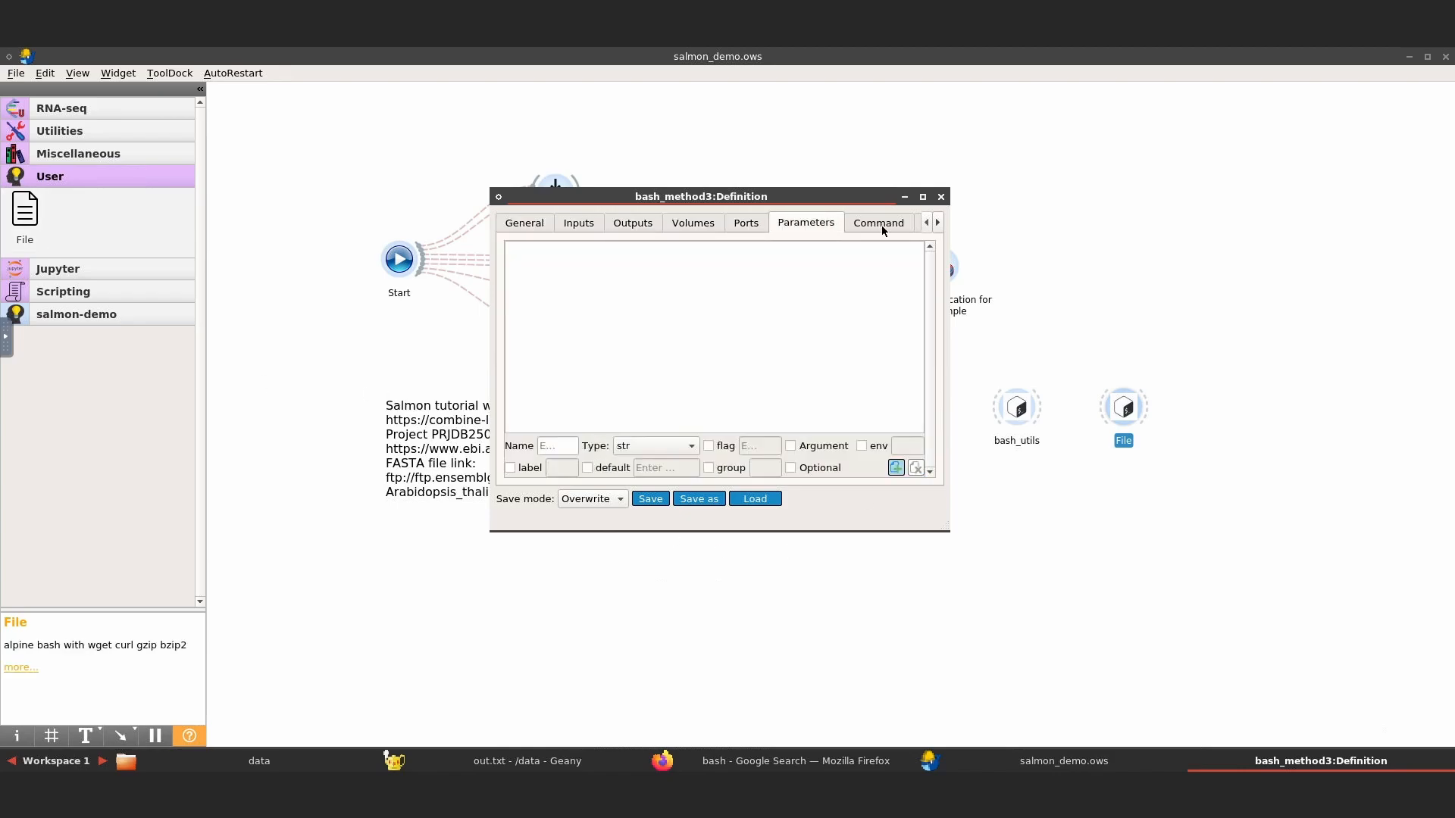
{"action": "left_click", "coordinate": [882, 227]}
{"action": "left_click", "coordinate": [525, 225]}
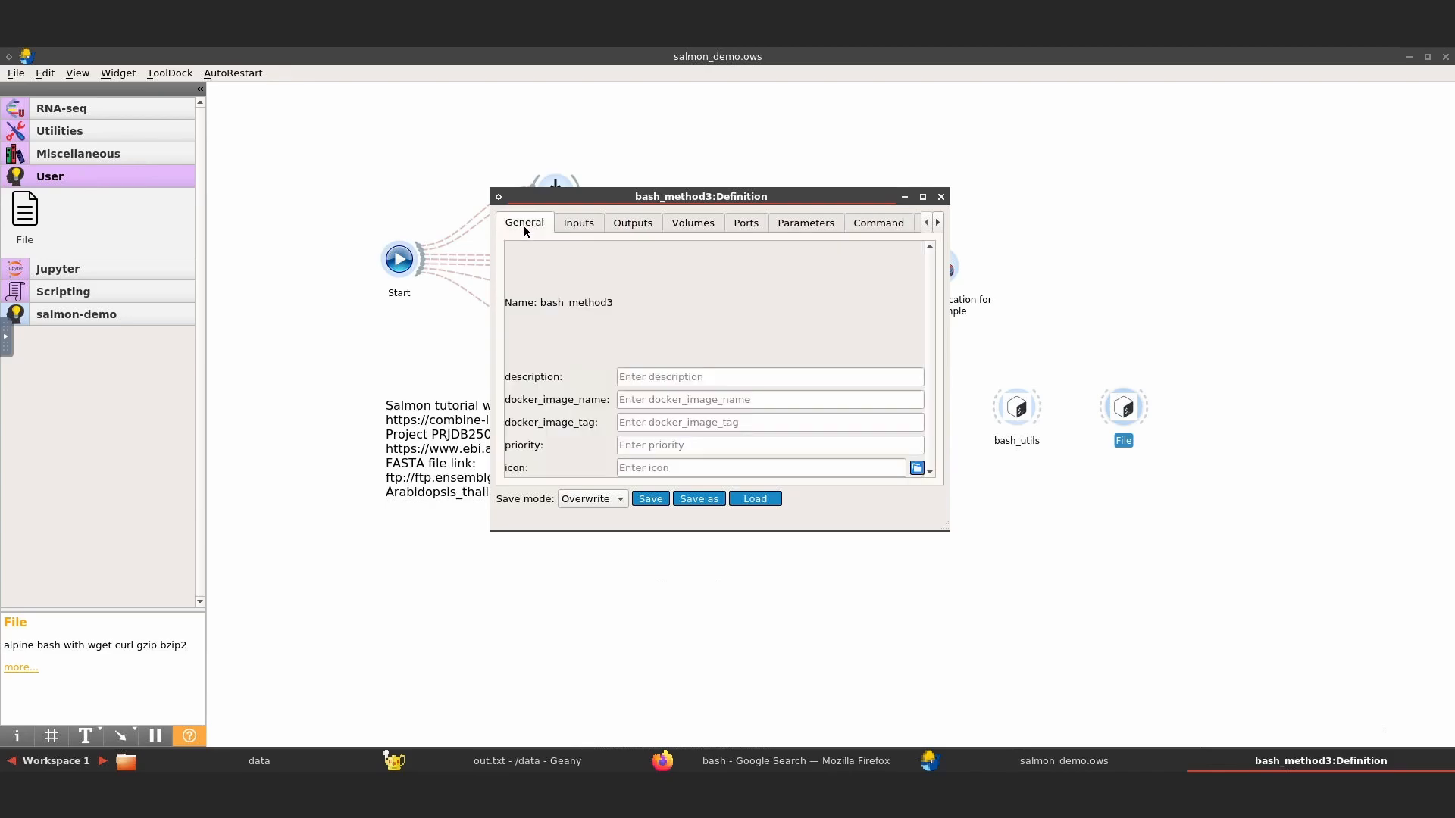
Fill in bash_method3's general settings with "test" as description, docker image name and docker image tag, and set priority to 10.
{"action": "left_click", "coordinate": [642, 378]}
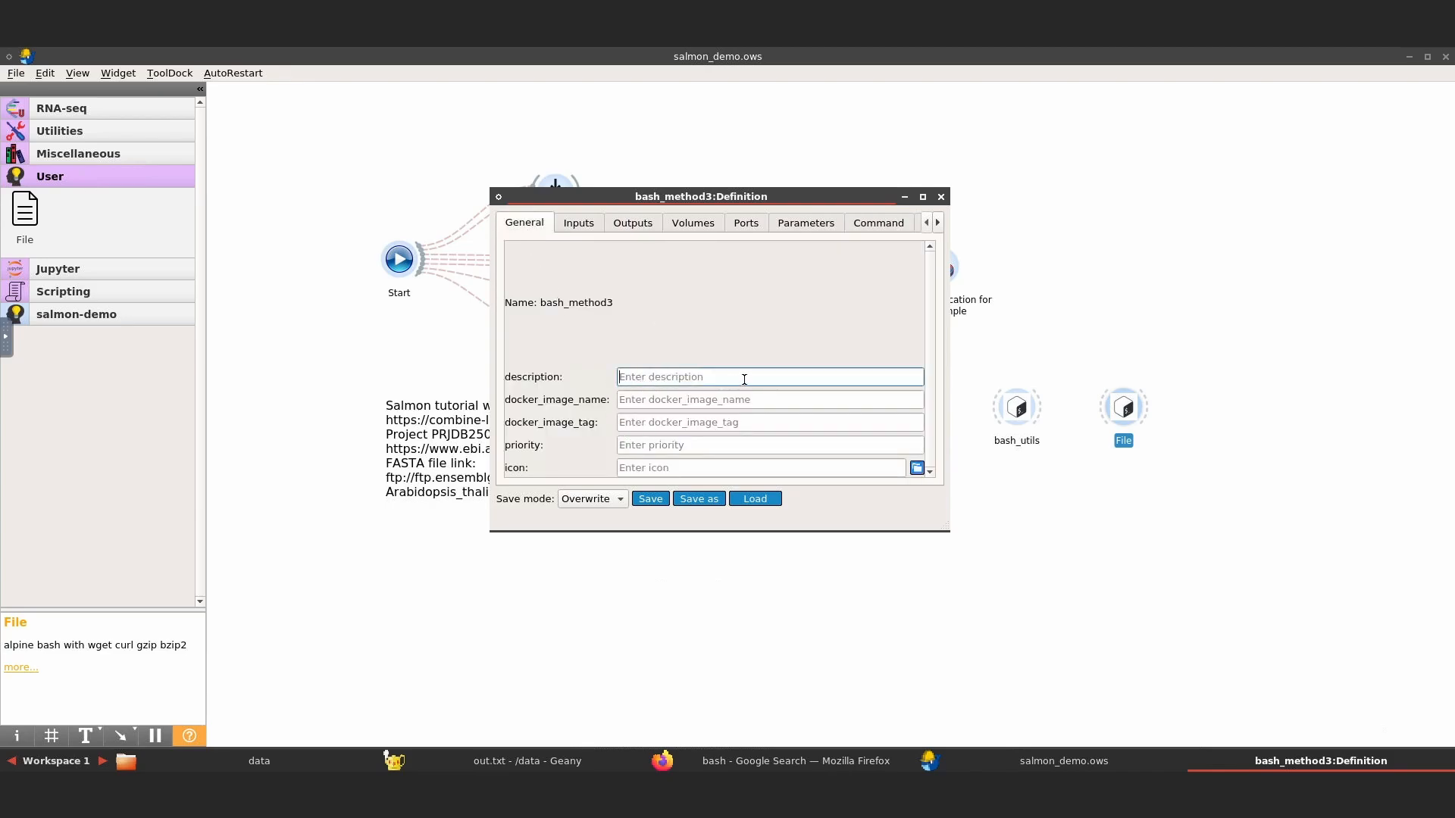
{"action": "type", "text": "test"}
{"action": "key", "text": "Tab"}
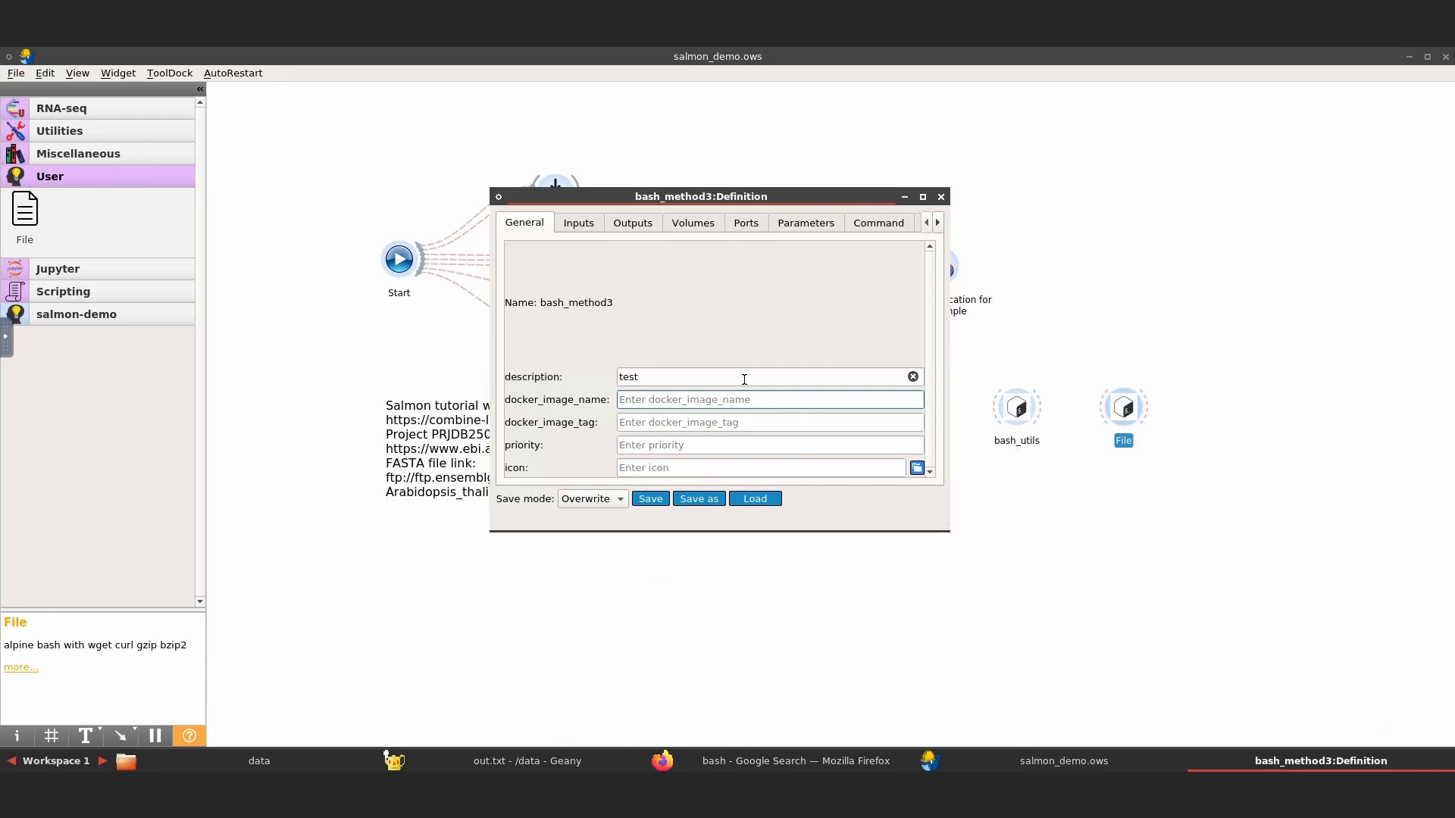
{"action": "type", "text": "test"}
{"action": "key", "text": "Tab"}
{"action": "type", "text": "test"}
{"action": "key", "text": "Tab"}
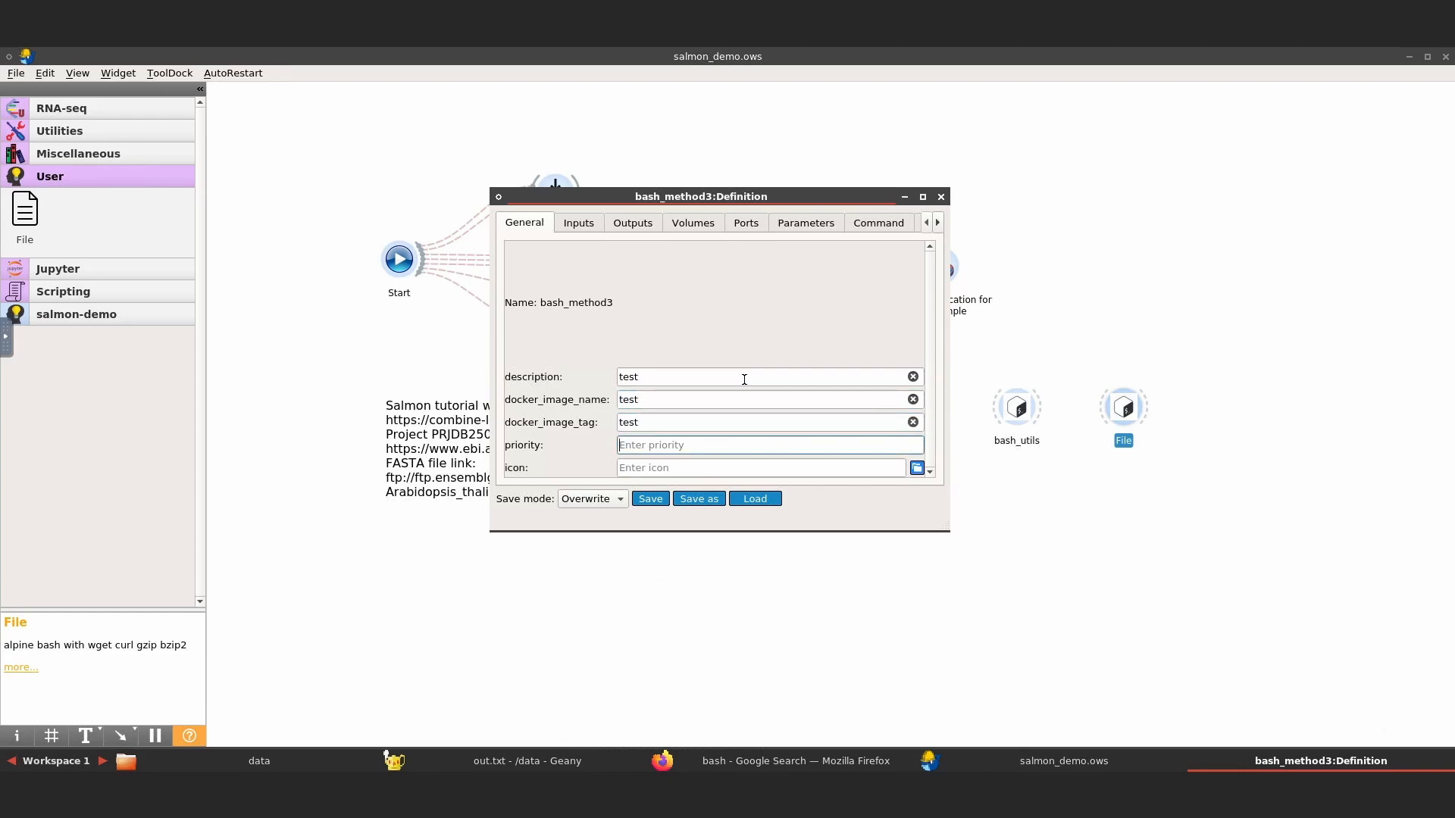
{"action": "type", "text": "test"}
{"action": "key", "text": "BackSpace"}
{"action": "key", "text": "BackSpace"}
{"action": "key", "text": "BackSpace"}
{"action": "key", "text": "BackSpace"}
{"action": "type", "text": "10"}
Save the widget under the name bash_method3 in a new folder custom_widgets inside /data.
{"action": "left_click", "coordinate": [650, 499]}
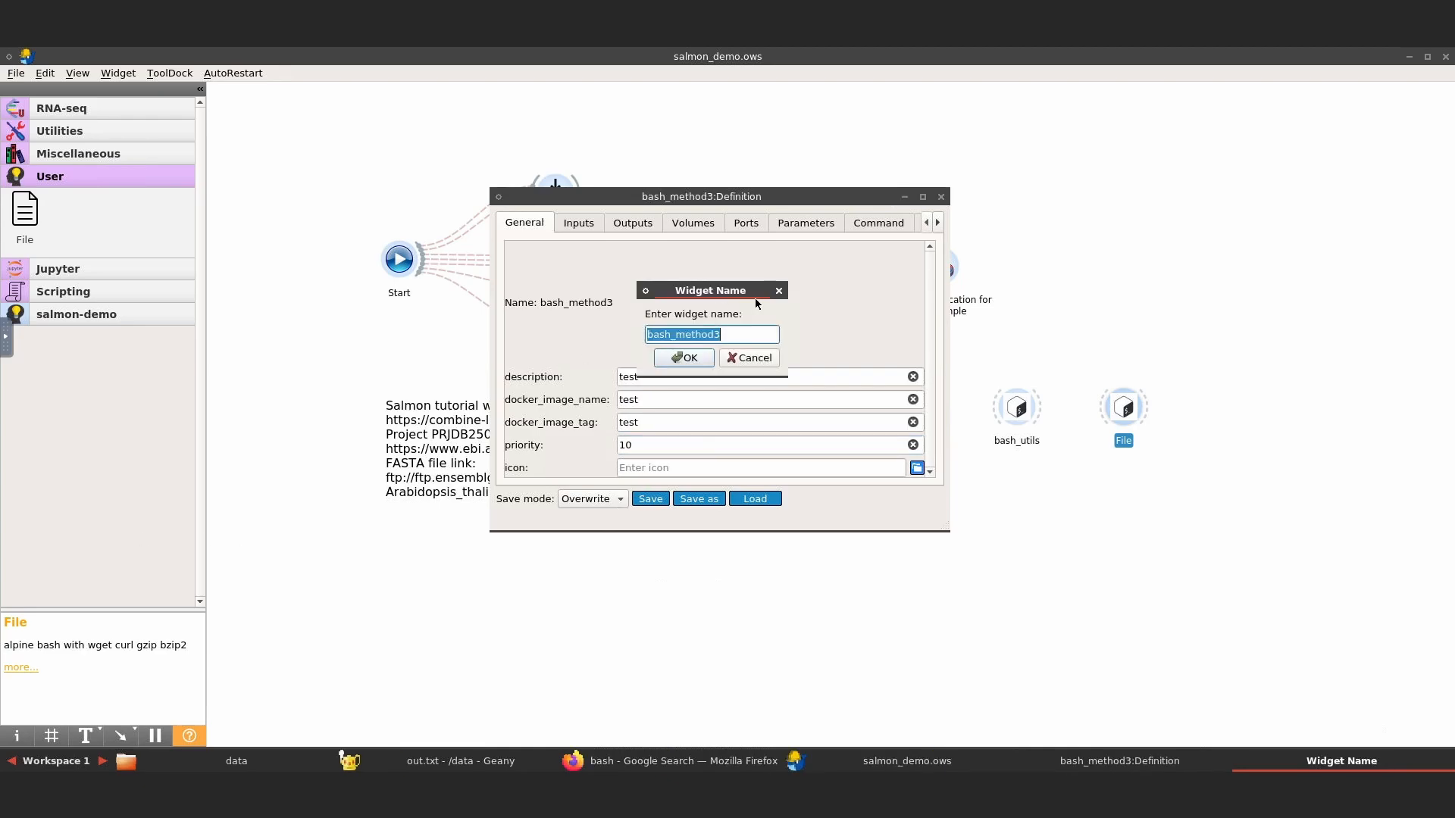
{"action": "left_click", "coordinate": [688, 359]}
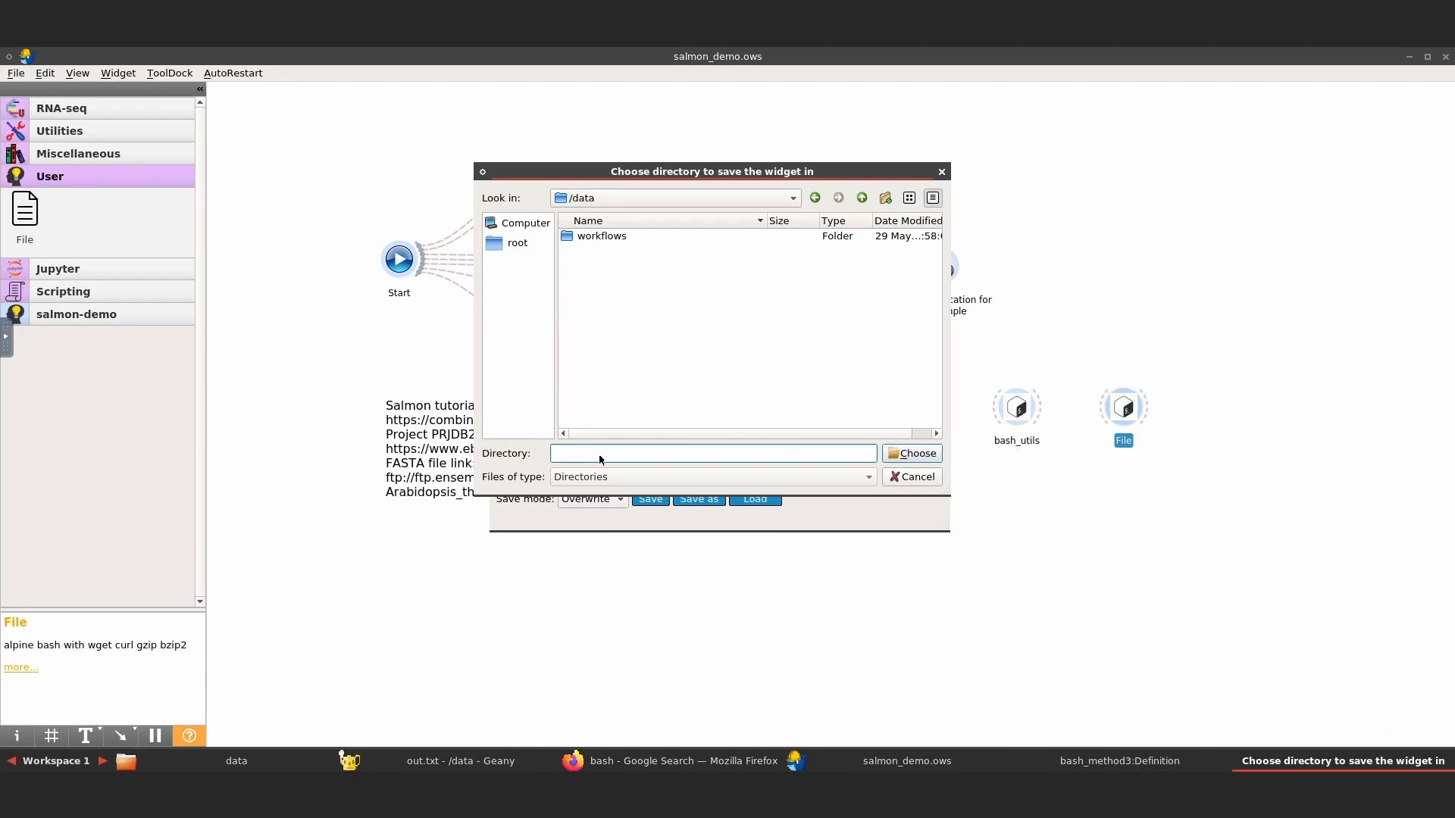
{"action": "right_click", "coordinate": [667, 347]}
{"action": "left_click", "coordinate": [704, 375]}
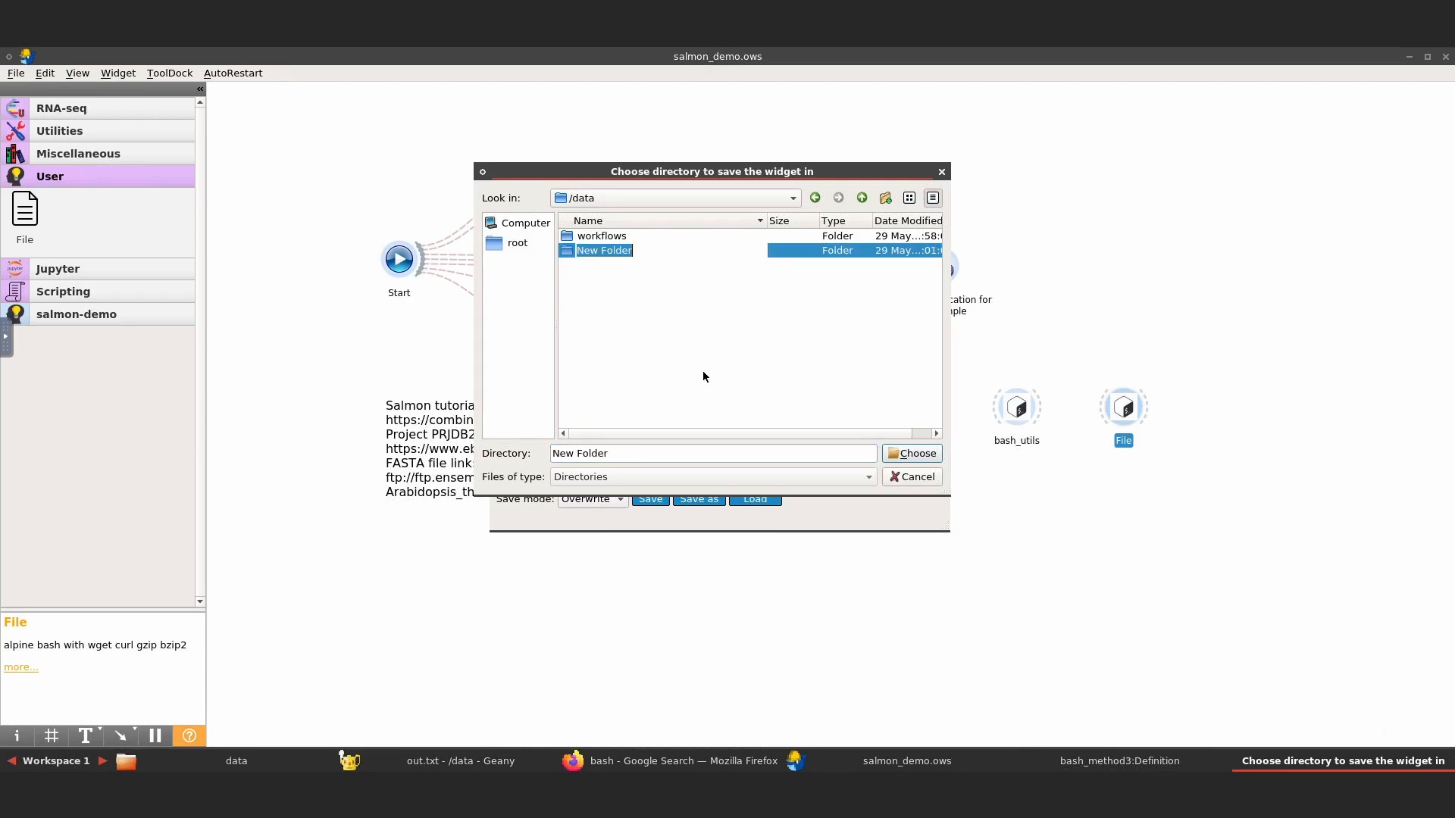
{"action": "type", "text": "custom_widgets"}
{"action": "key", "text": "Return"}
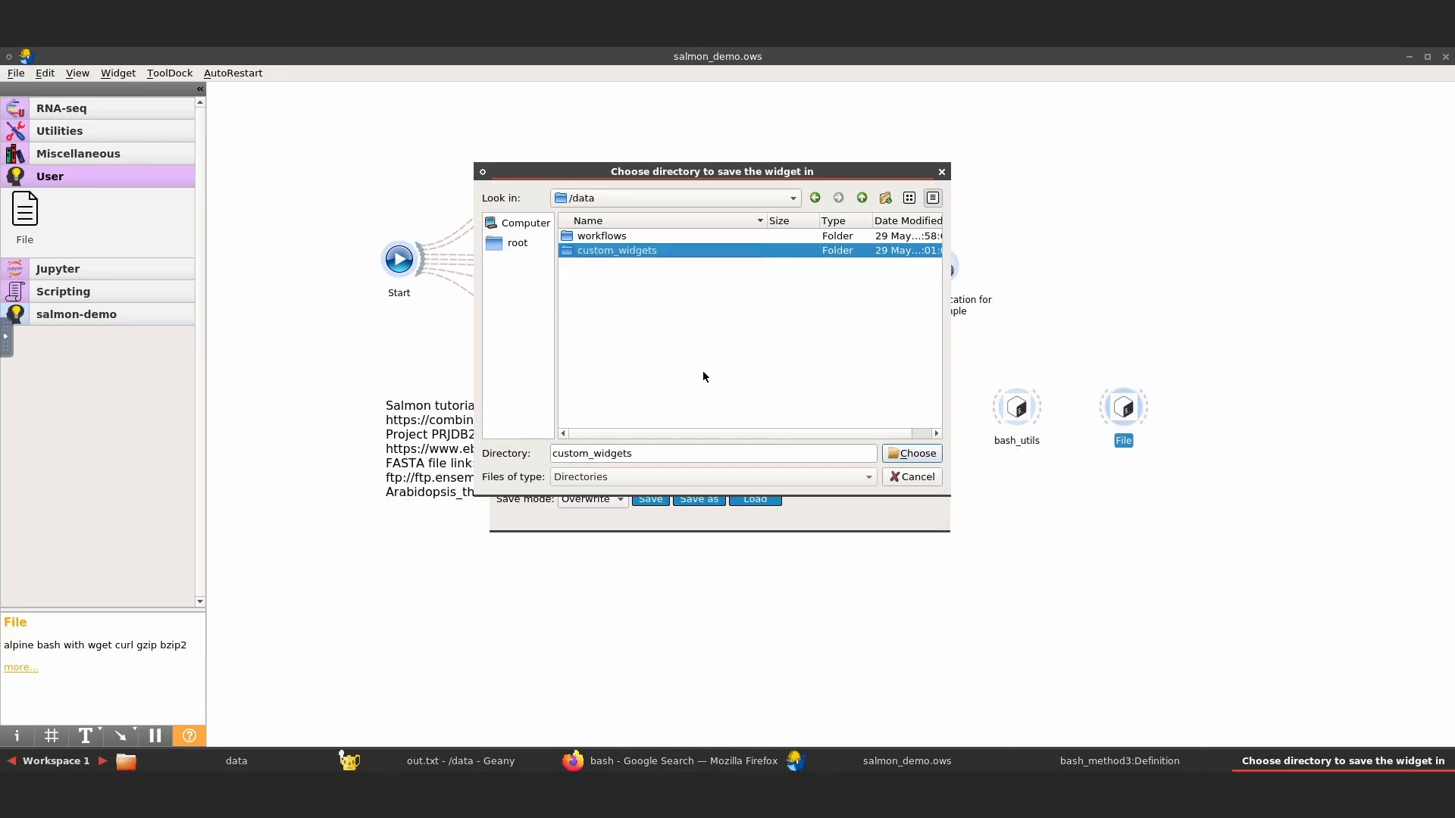
{"action": "key", "text": "Return"}
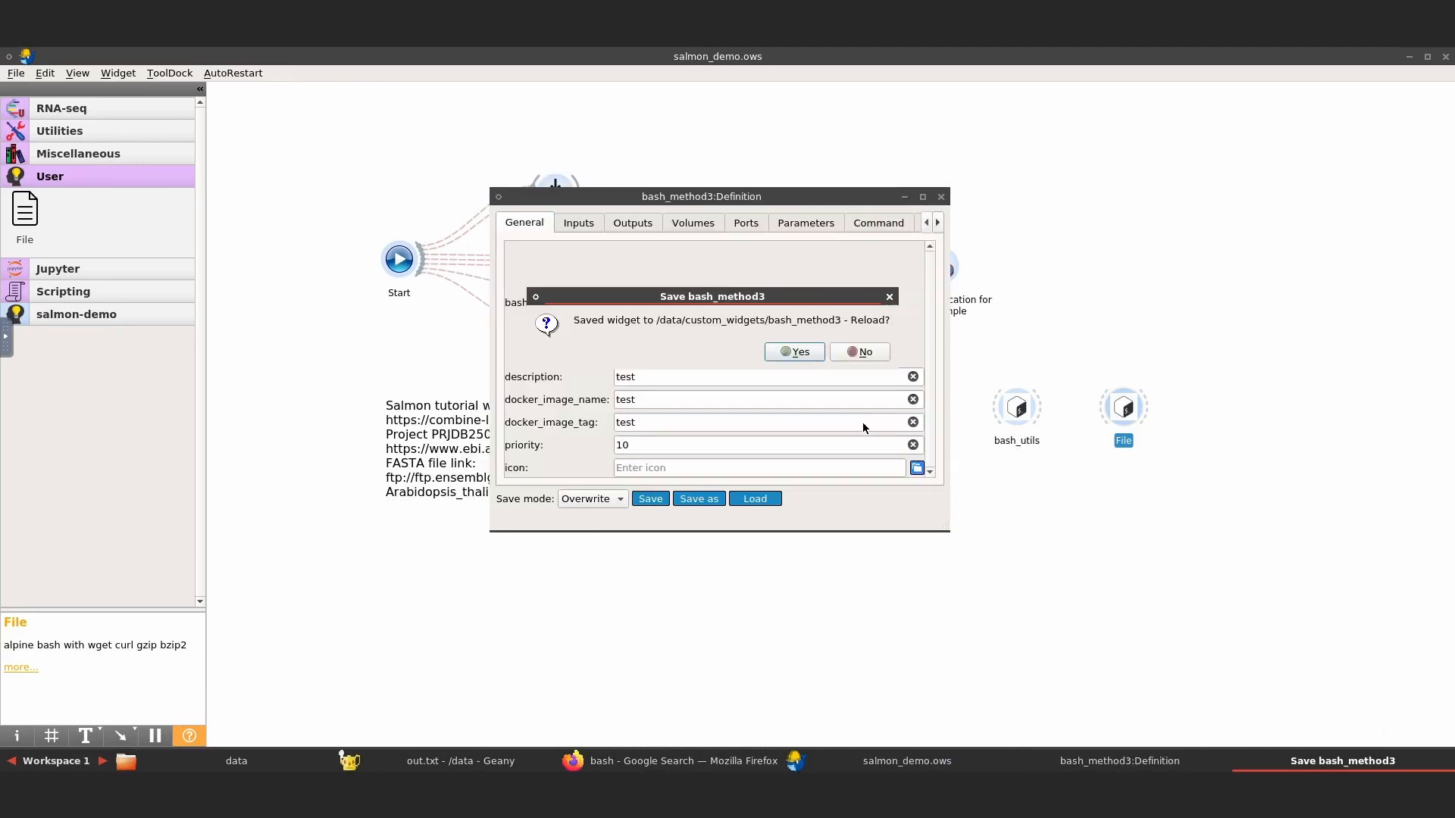
Accept reloading after the widget save and save the changes to the salmon-demo workflow.
{"action": "left_click", "coordinate": [791, 351]}
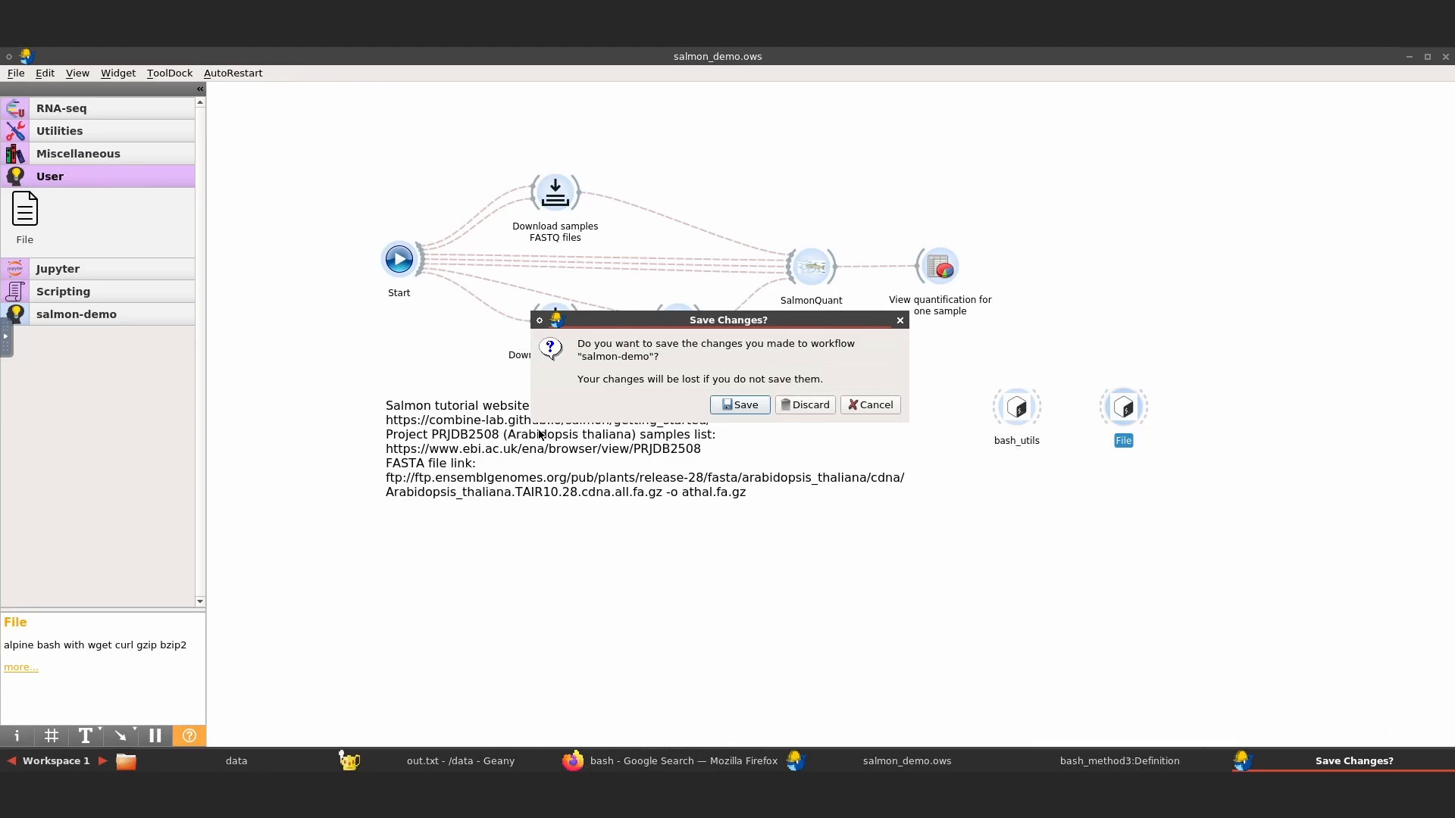
{"action": "left_click", "coordinate": [756, 406]}
{"action": "left_click", "coordinate": [764, 424]}
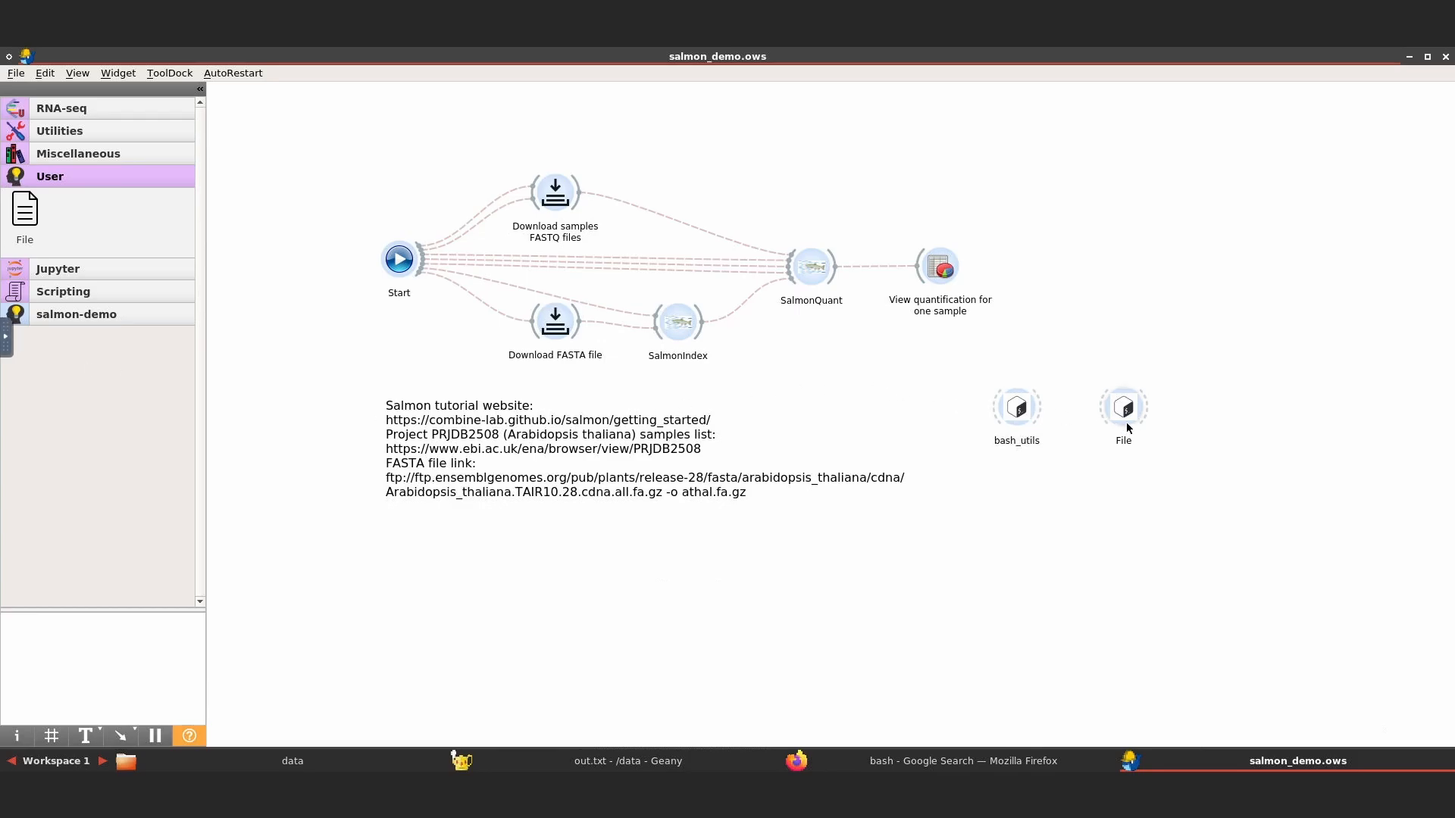
Check the workflows folder in the file manager and the widgets in the salmon-demo drawer.
{"action": "left_click", "coordinate": [359, 761]}
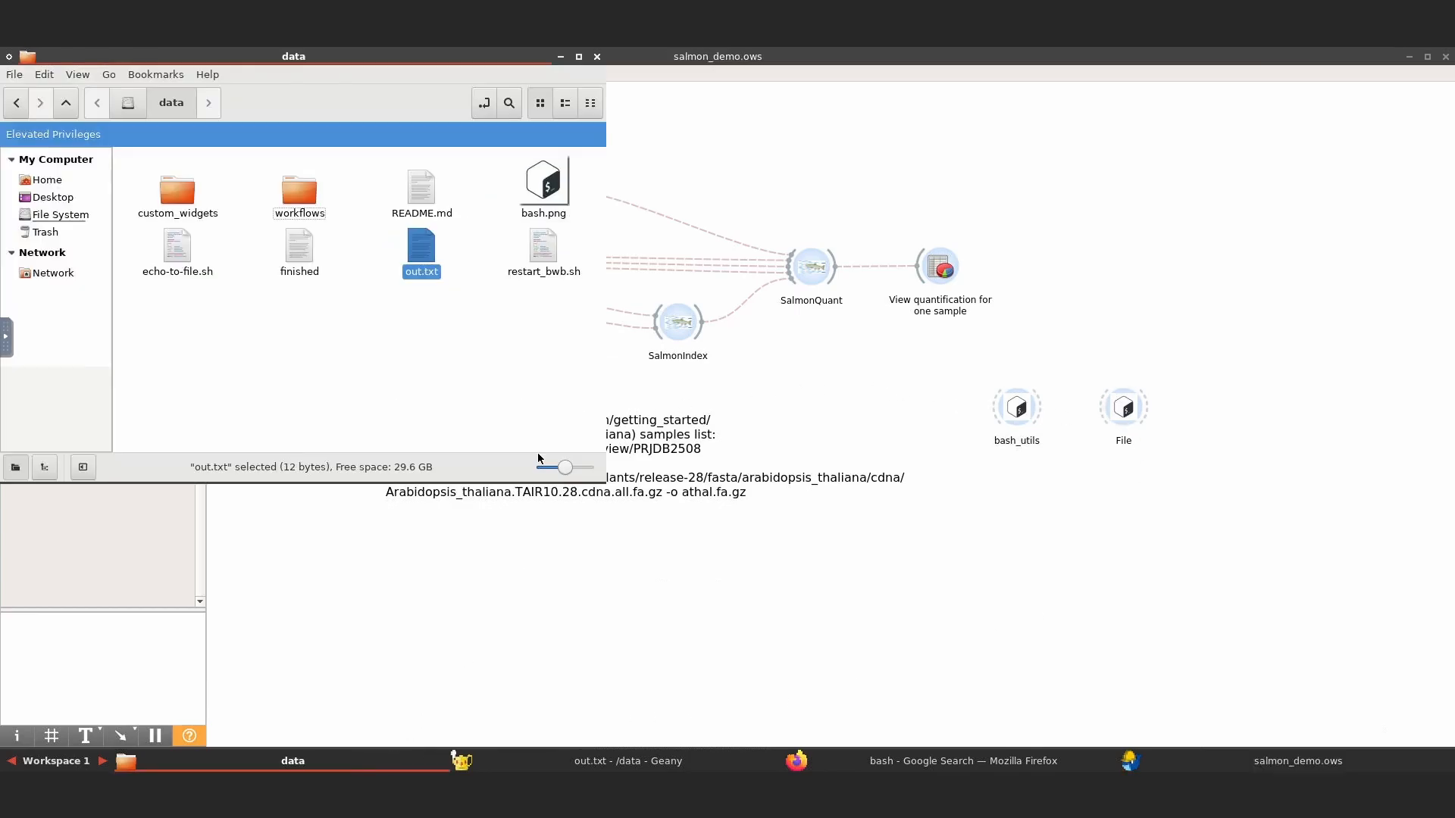
{"action": "double_click", "coordinate": [300, 193]}
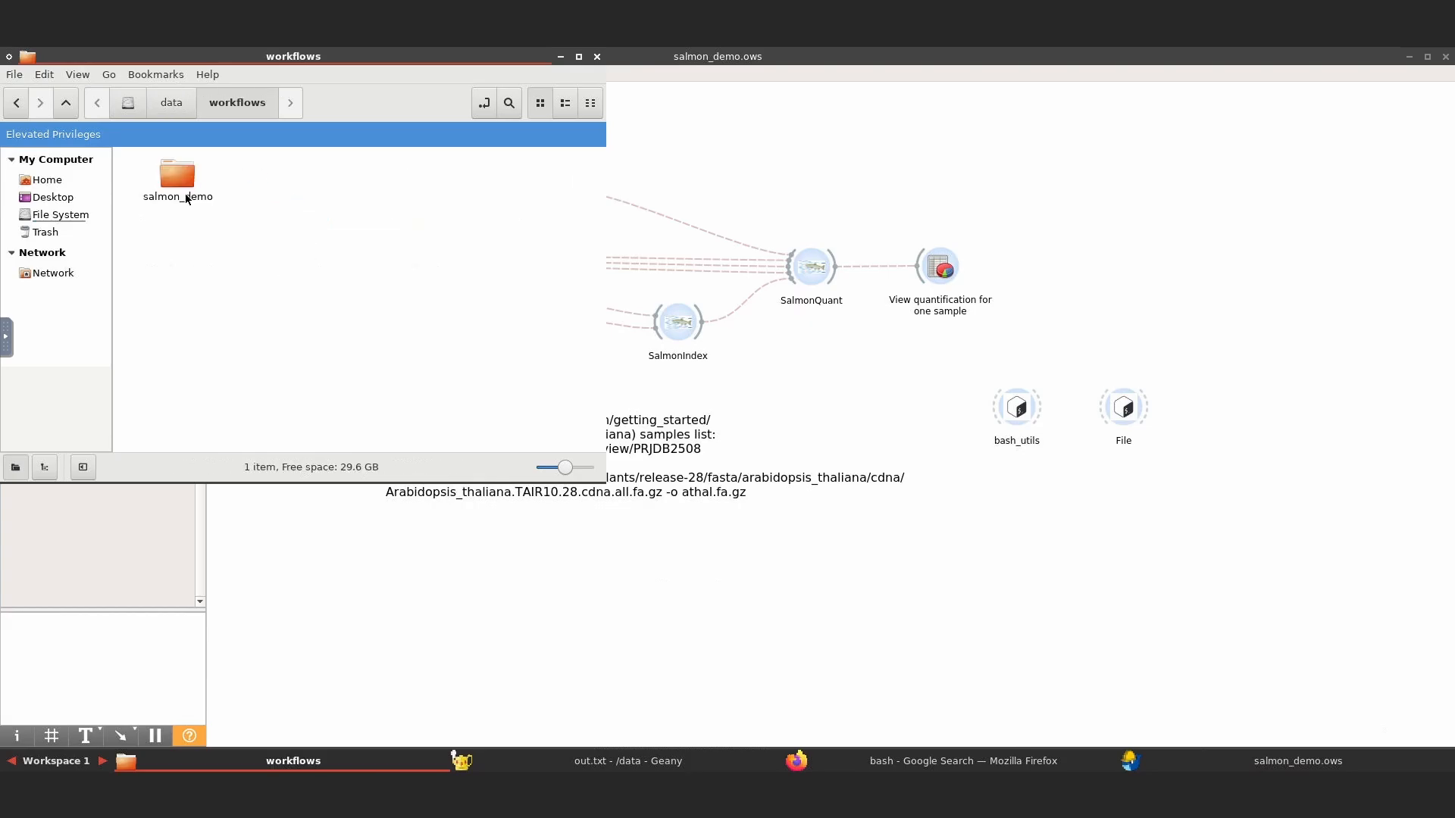
{"action": "left_click", "coordinate": [783, 199]}
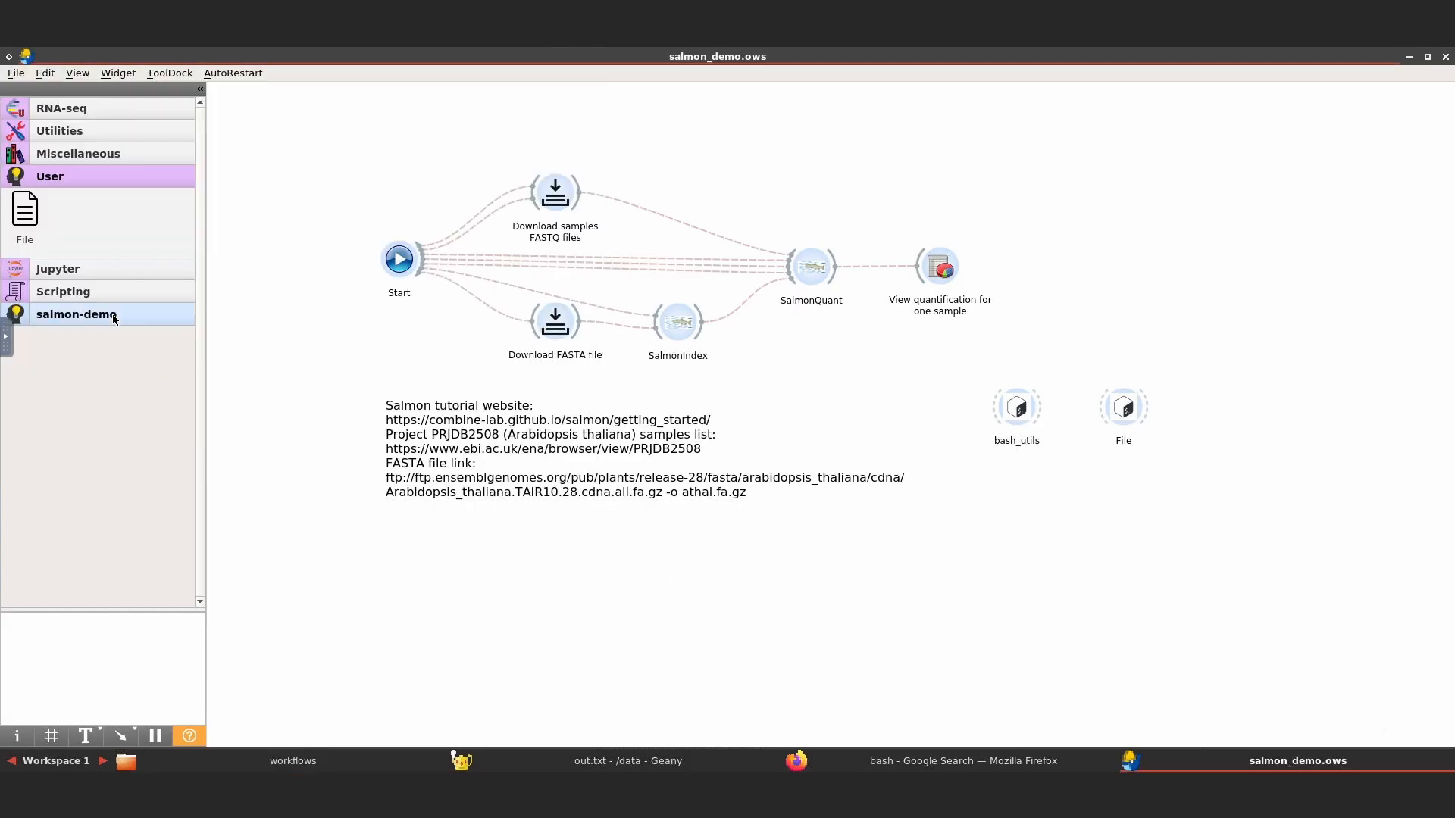
{"action": "left_click", "coordinate": [75, 311]}
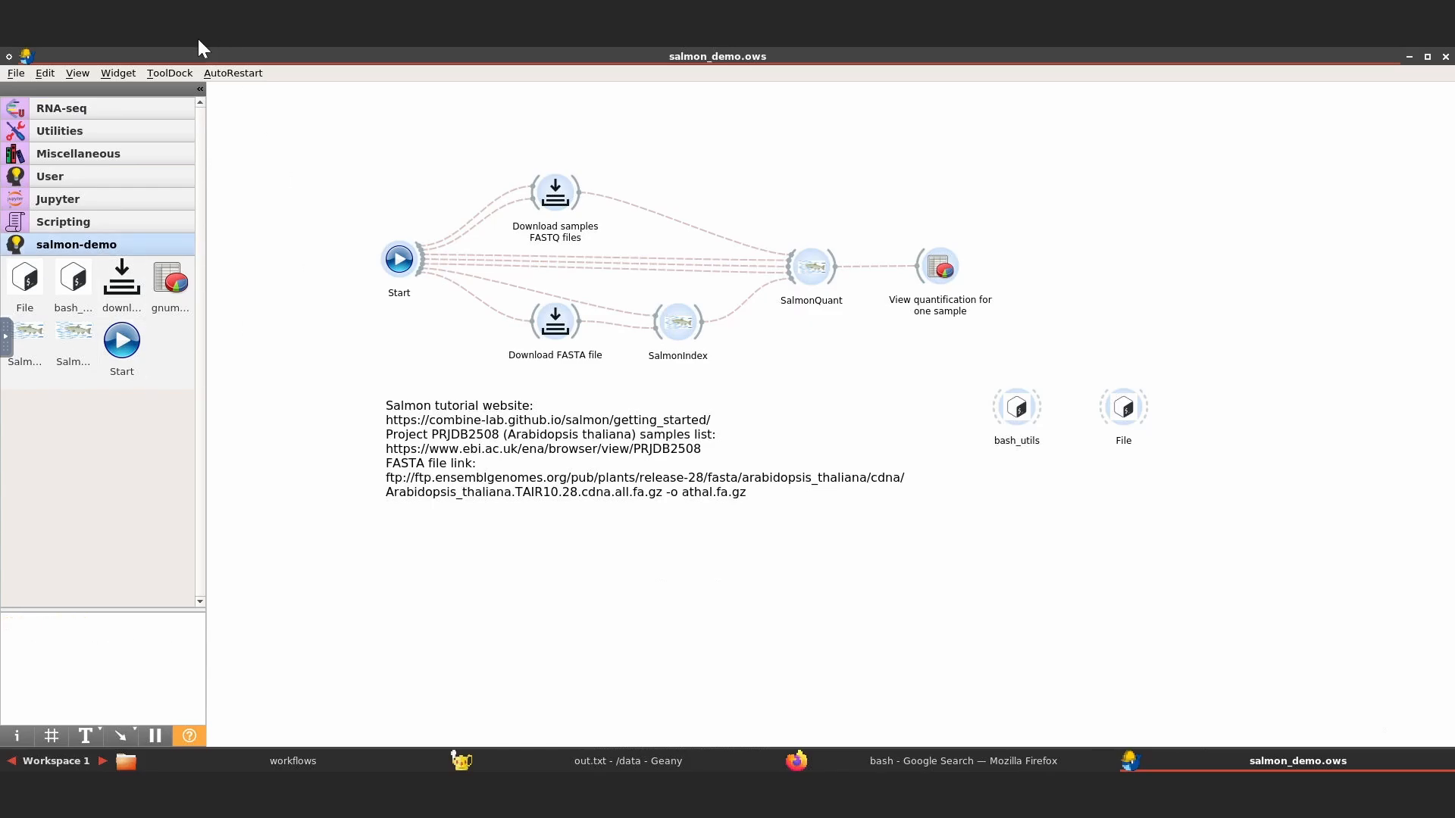
In the tool dock editor, choose /data/custom_widgets/bash_method3 as the widget to add.
{"action": "left_click", "coordinate": [169, 73]}
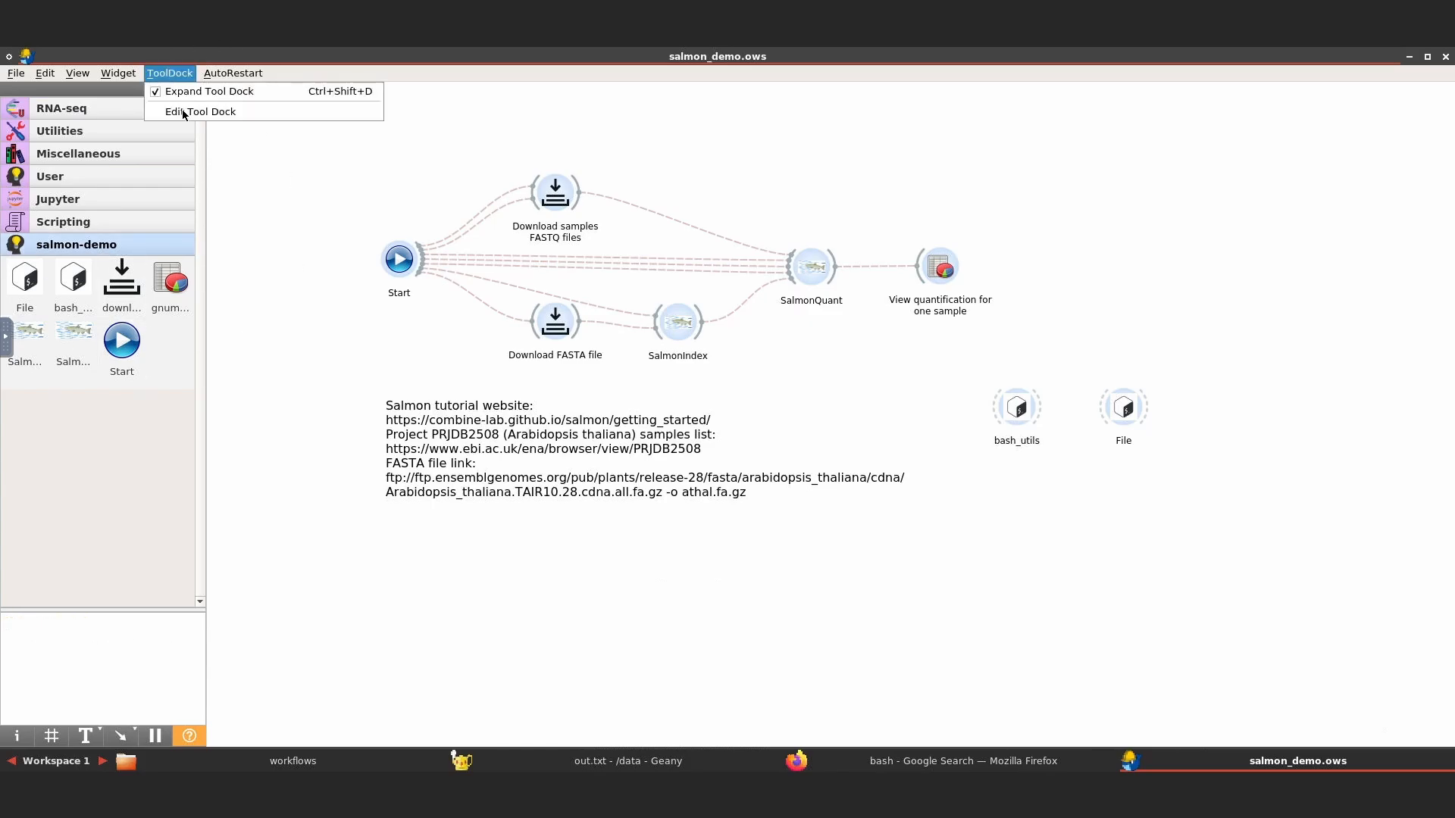
{"action": "left_click", "coordinate": [267, 118]}
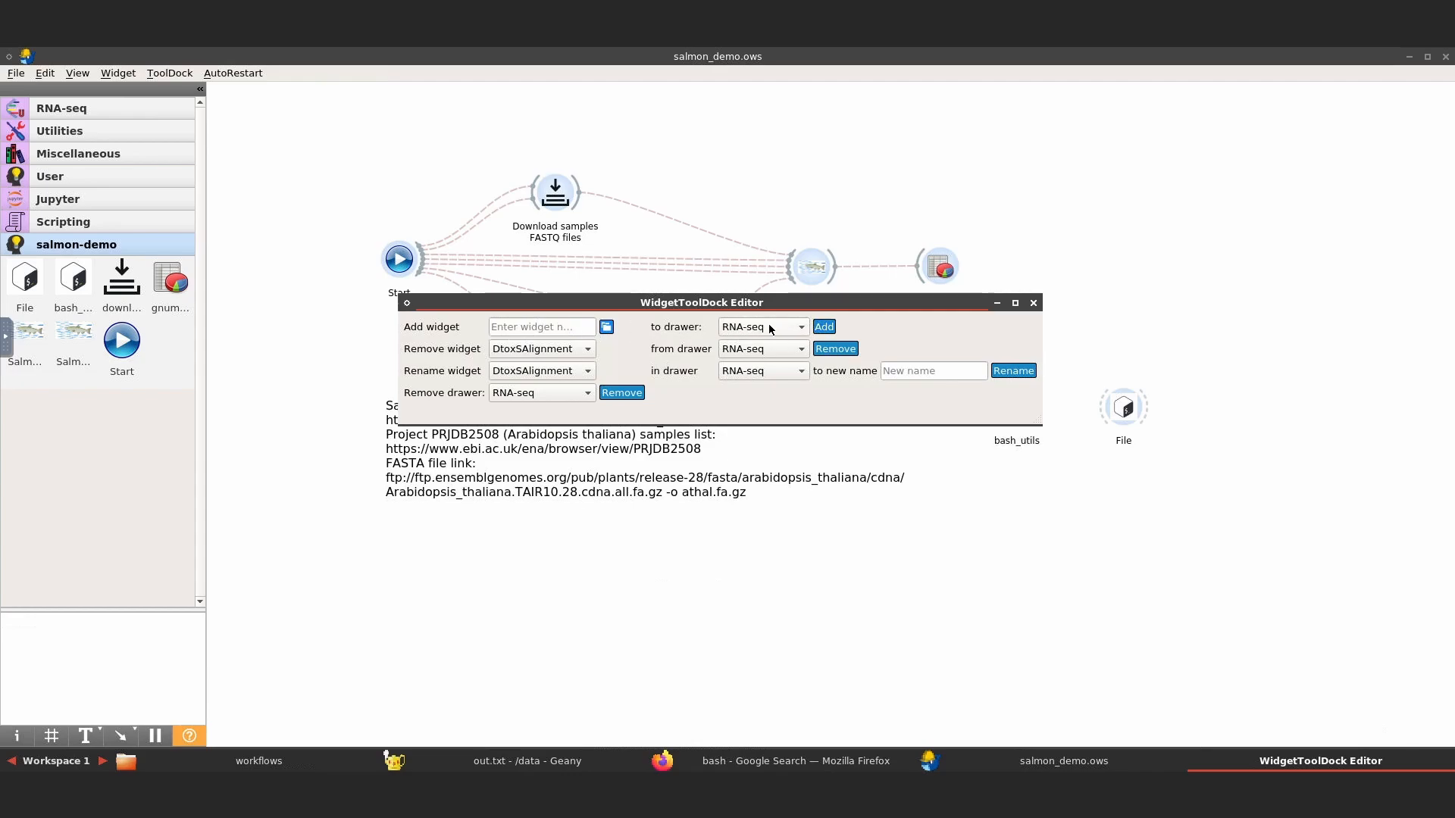
{"action": "left_click", "coordinate": [606, 328]}
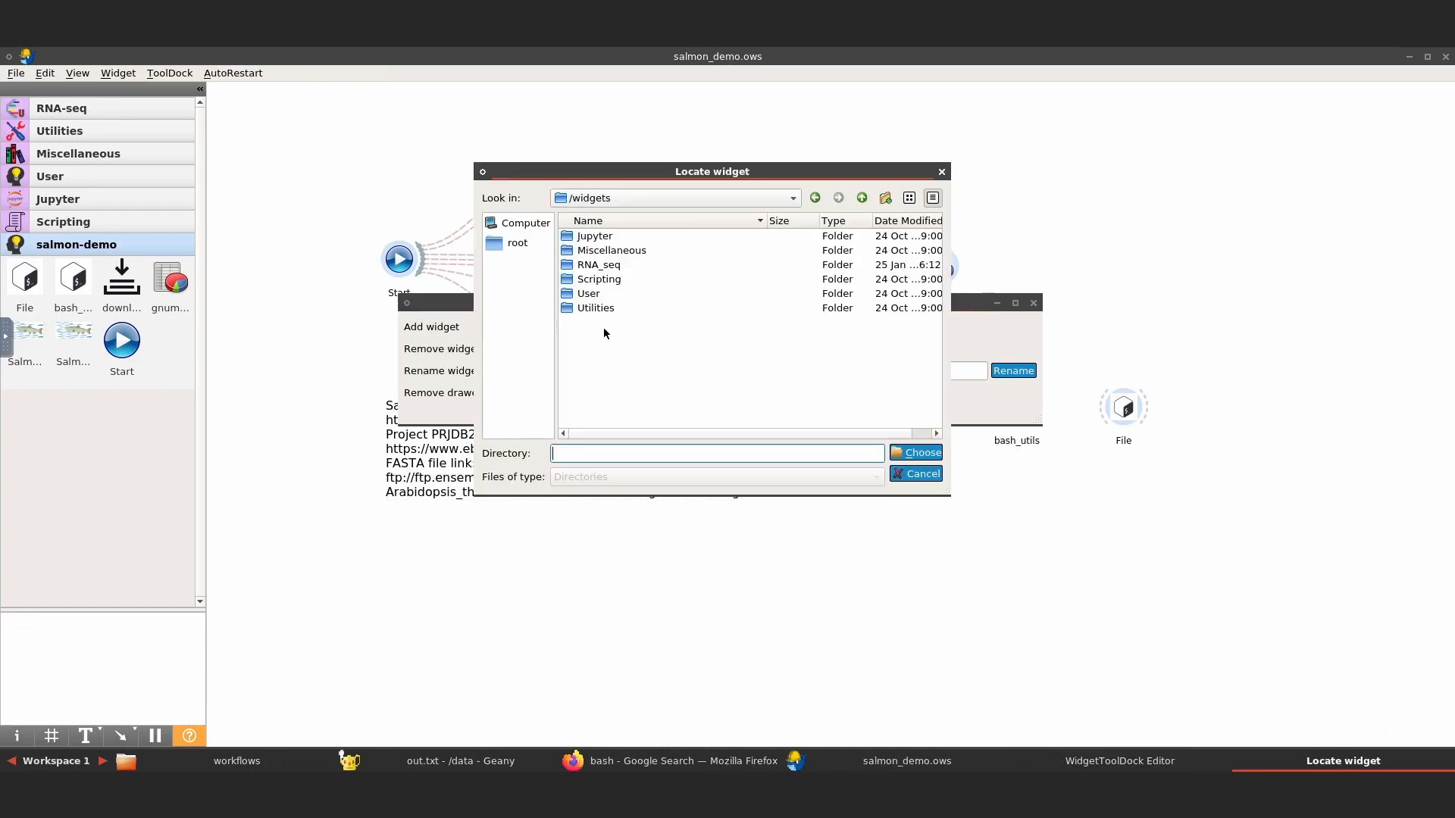
{"action": "left_click", "coordinate": [525, 224]}
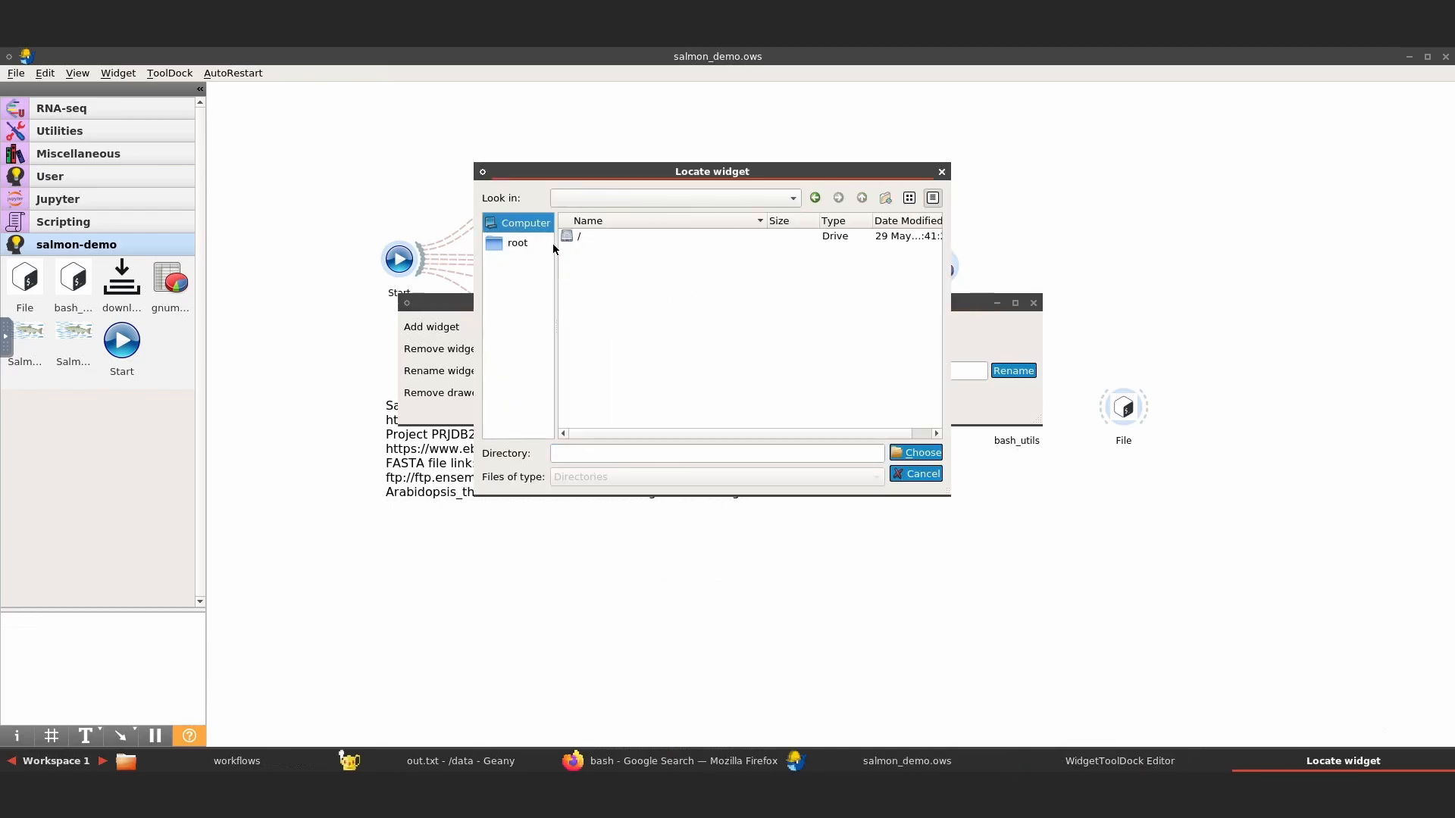
{"action": "double_click", "coordinate": [598, 240]}
{"action": "double_click", "coordinate": [595, 295]}
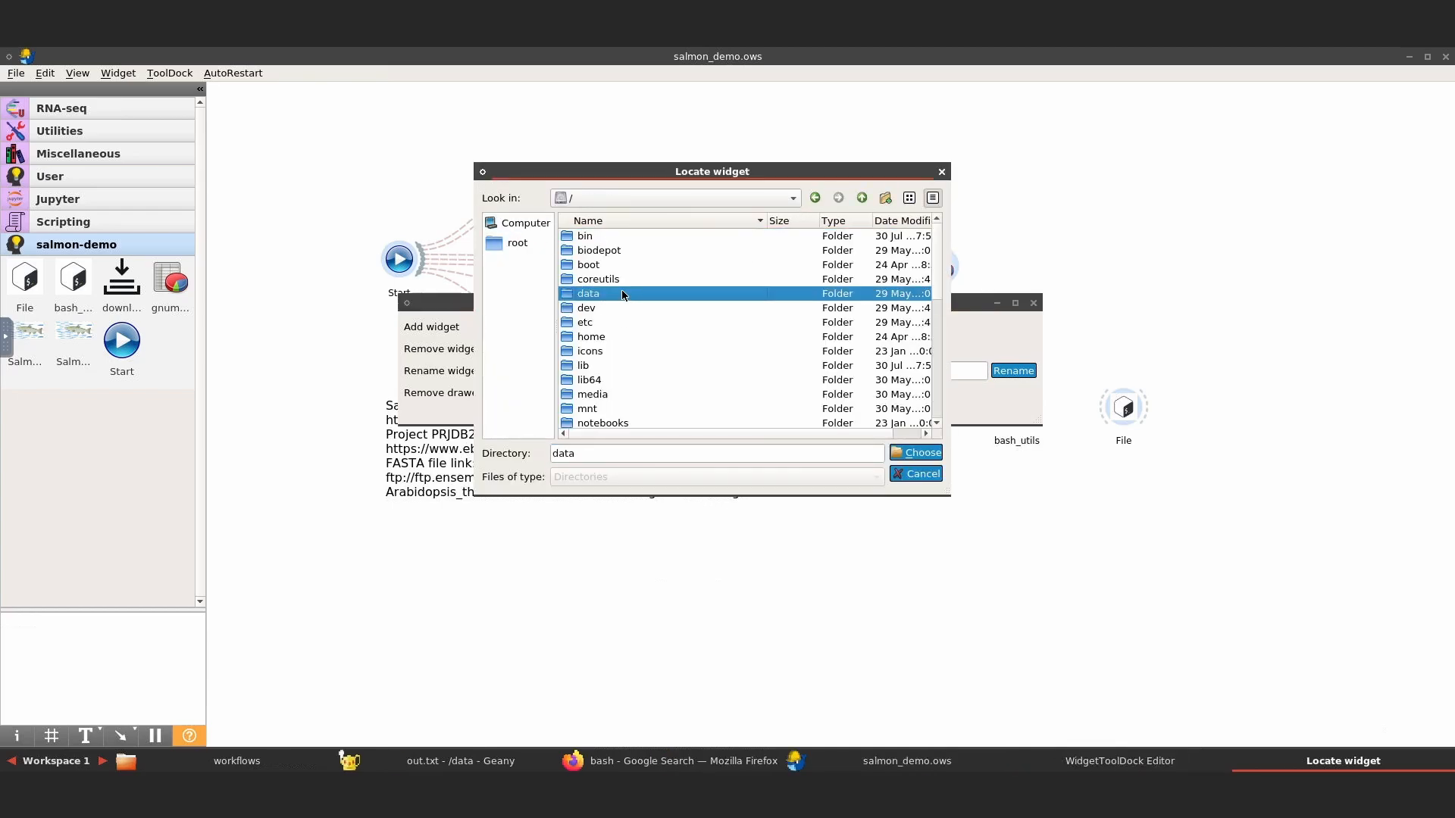
{"action": "double_click", "coordinate": [630, 238]}
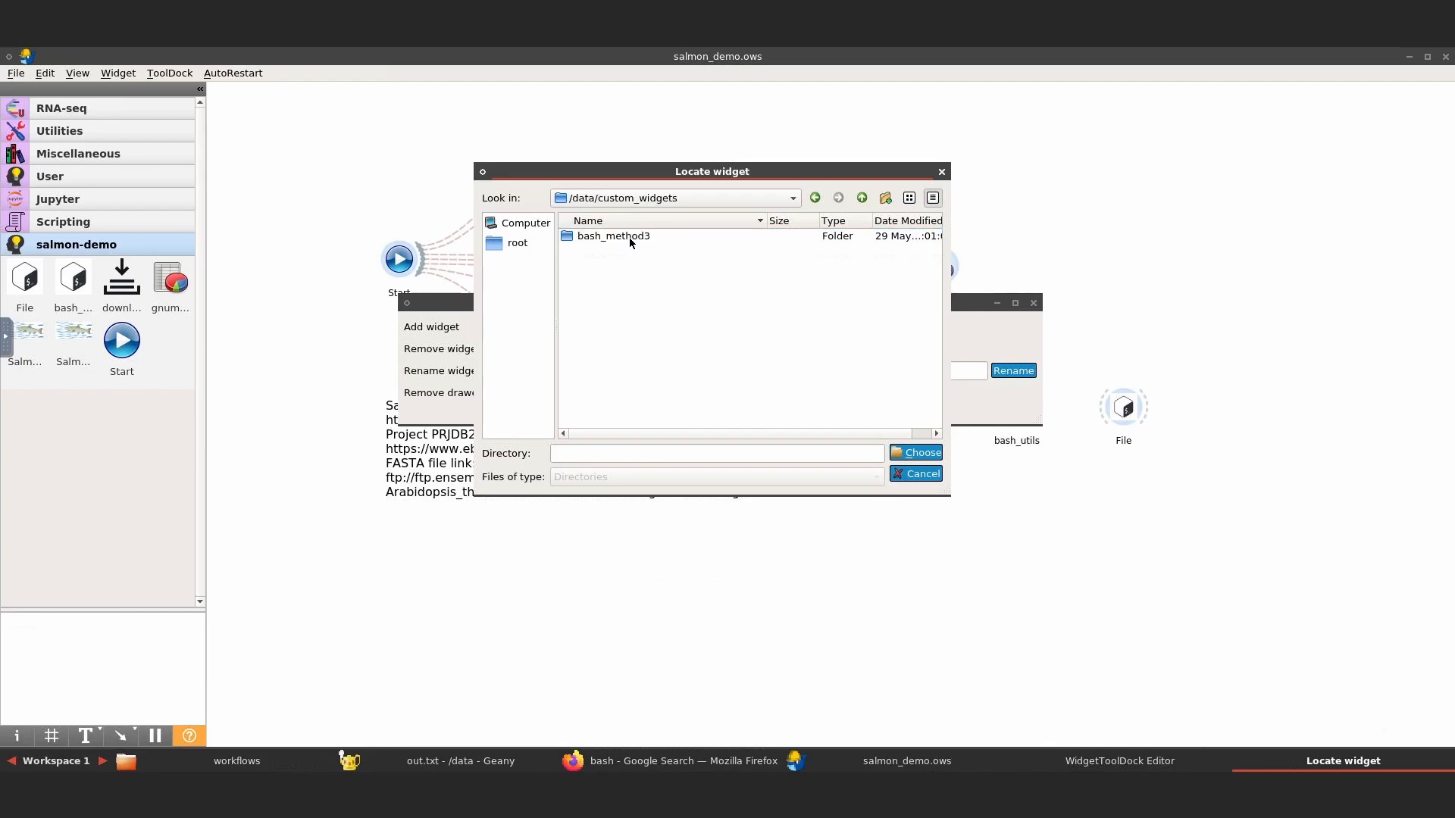
{"action": "left_click", "coordinate": [628, 237]}
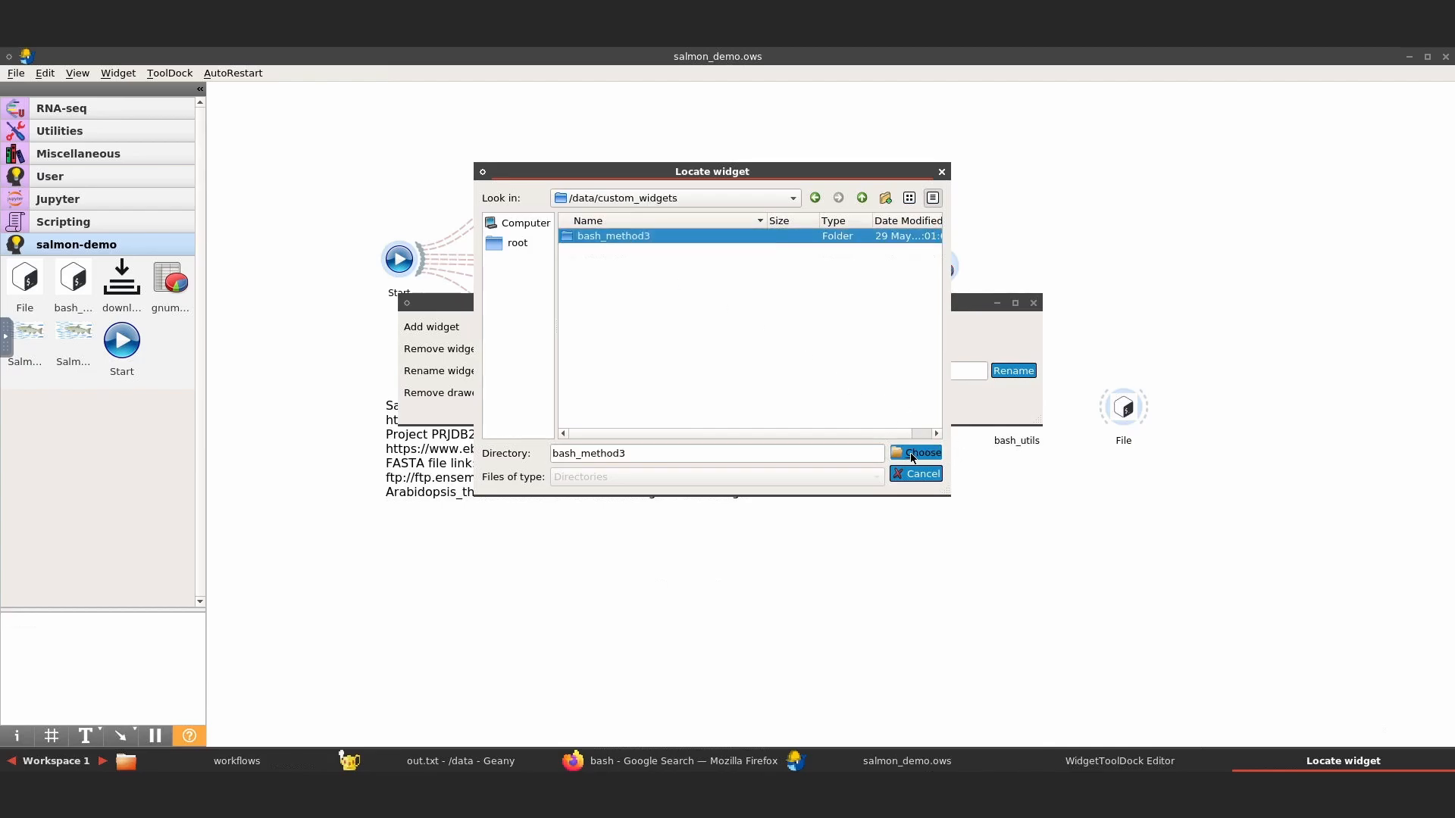
{"action": "left_click", "coordinate": [917, 452]}
Add the chosen widget to the salmon-demo drawer and accept the confirmation.
{"action": "left_click", "coordinate": [774, 327]}
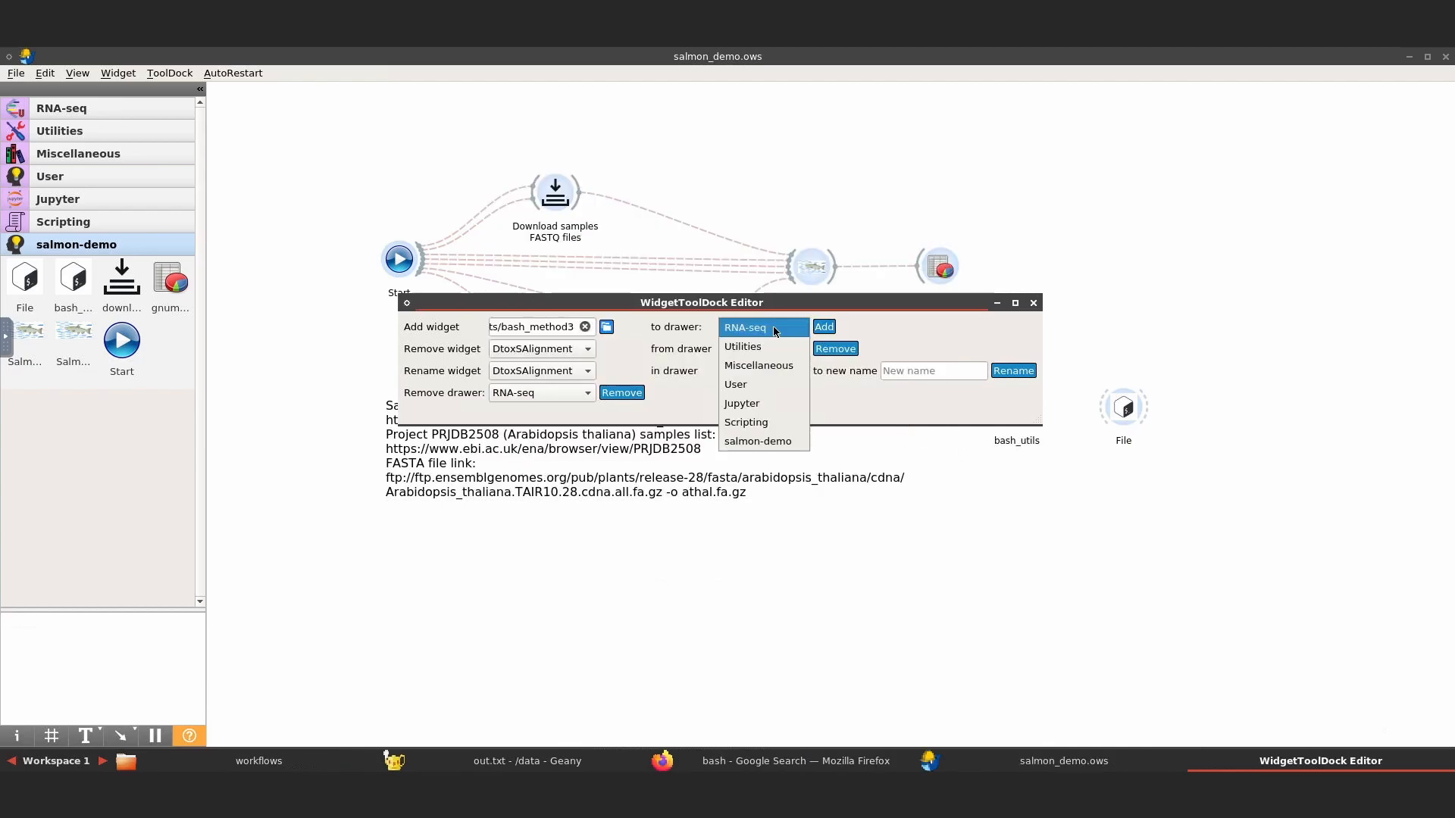
{"action": "left_click", "coordinate": [766, 441]}
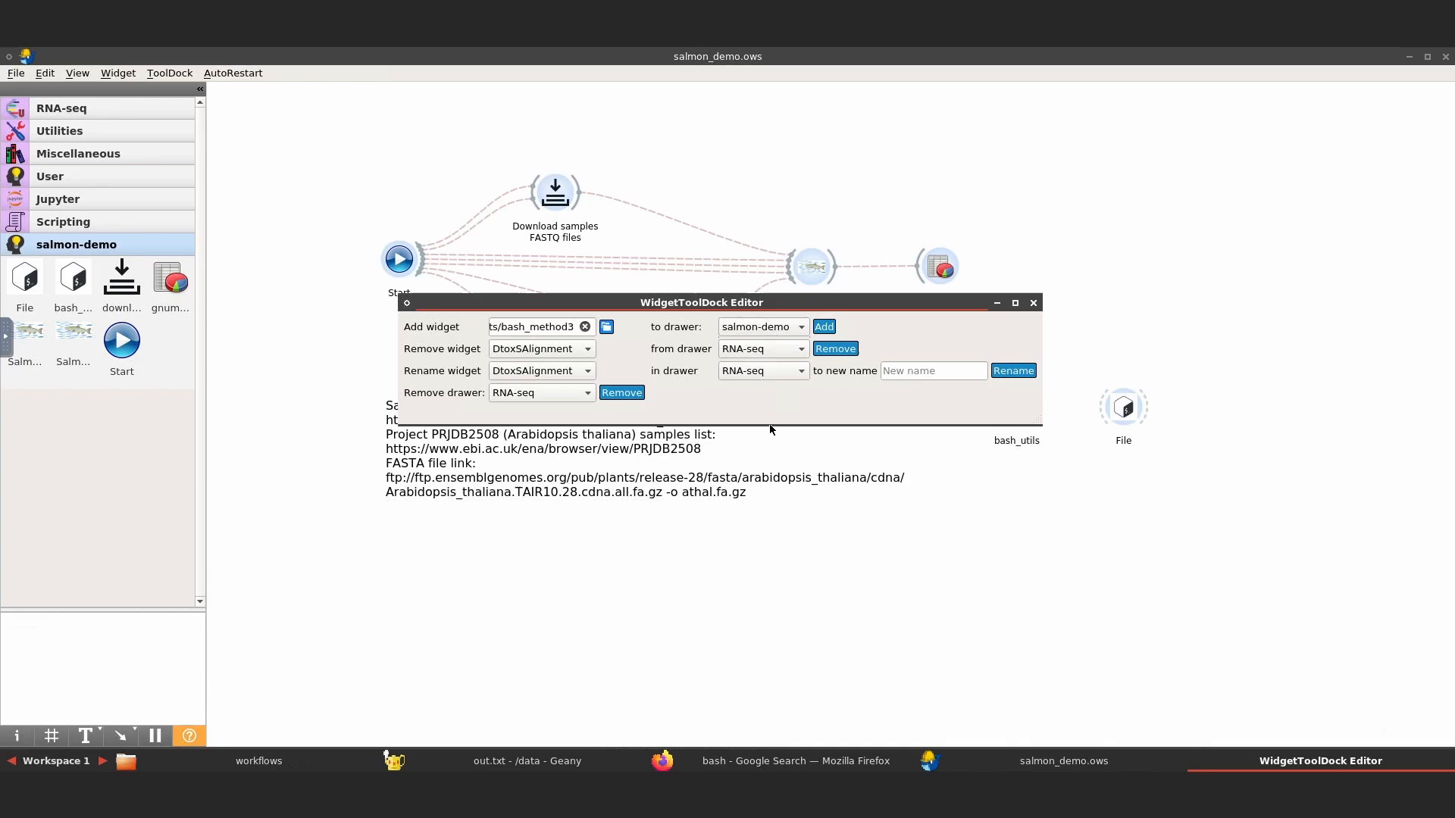
{"action": "left_click", "coordinate": [825, 327]}
{"action": "left_click", "coordinate": [838, 351]}
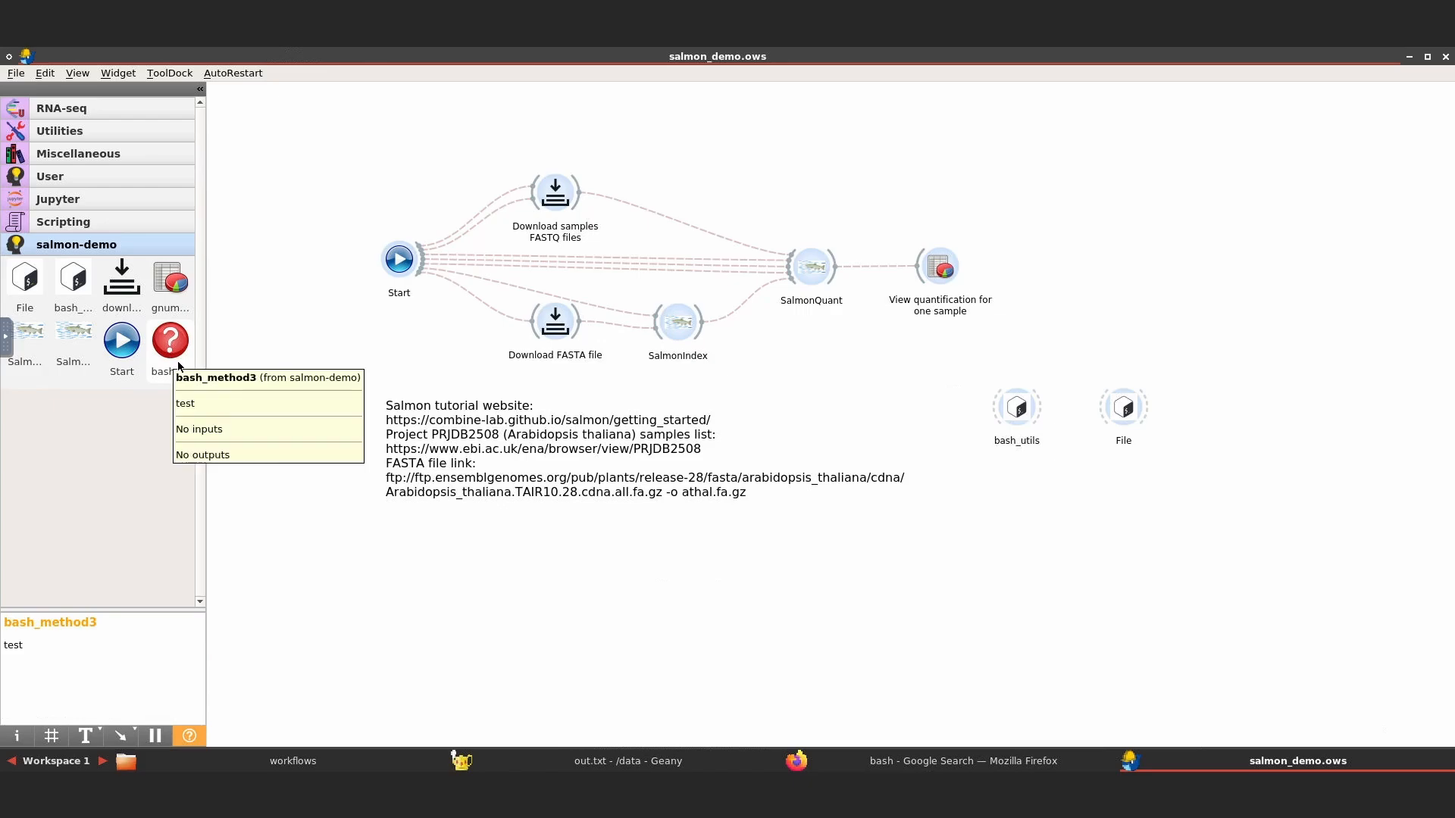
Place the bash_method3 widget on the canvas below bash_utils and open its definition for editing.
{"action": "left_click_drag", "start_coordinate": [180, 365], "coordinate": [1025, 513]}
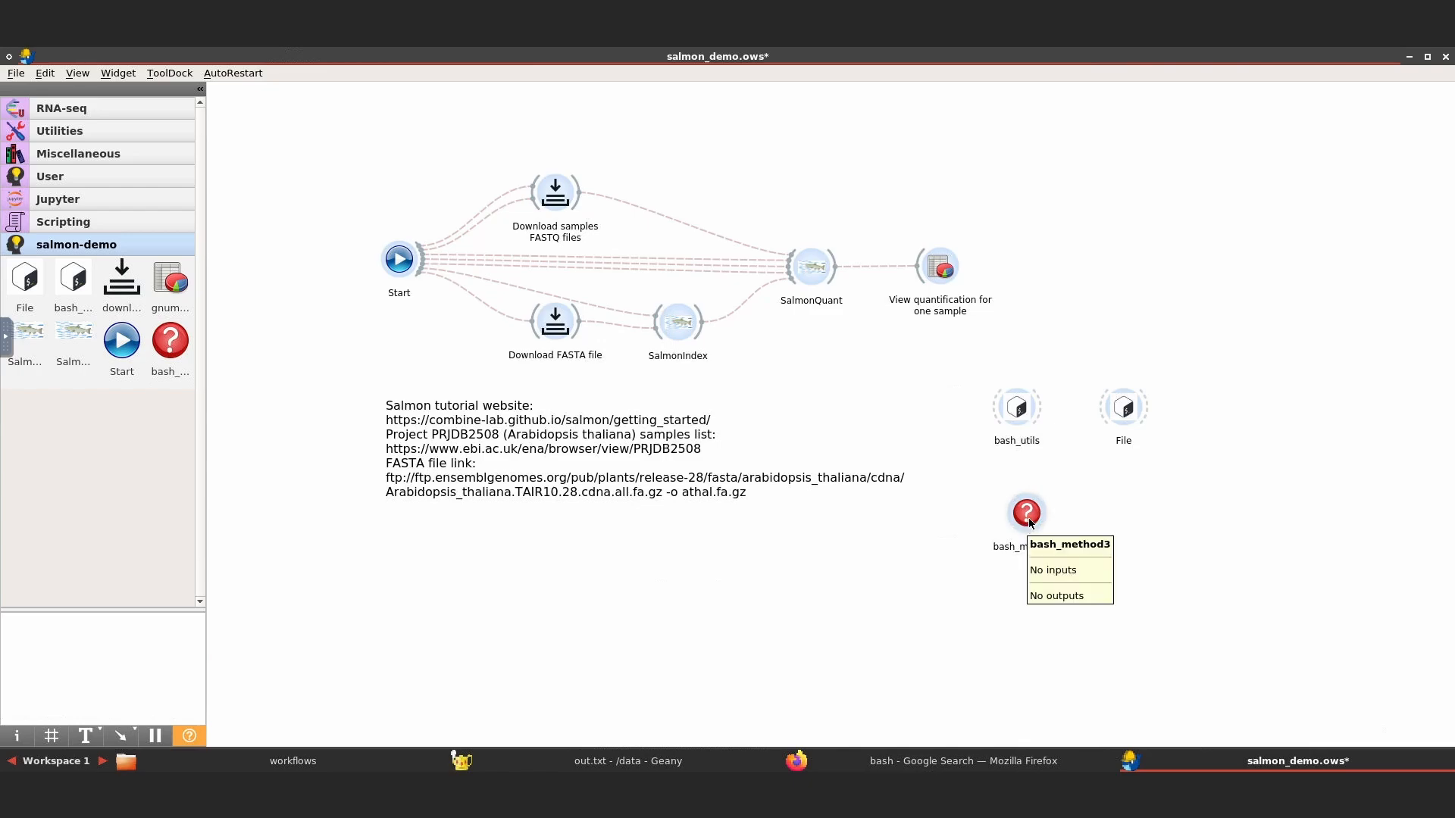
{"action": "right_click", "coordinate": [1028, 520]}
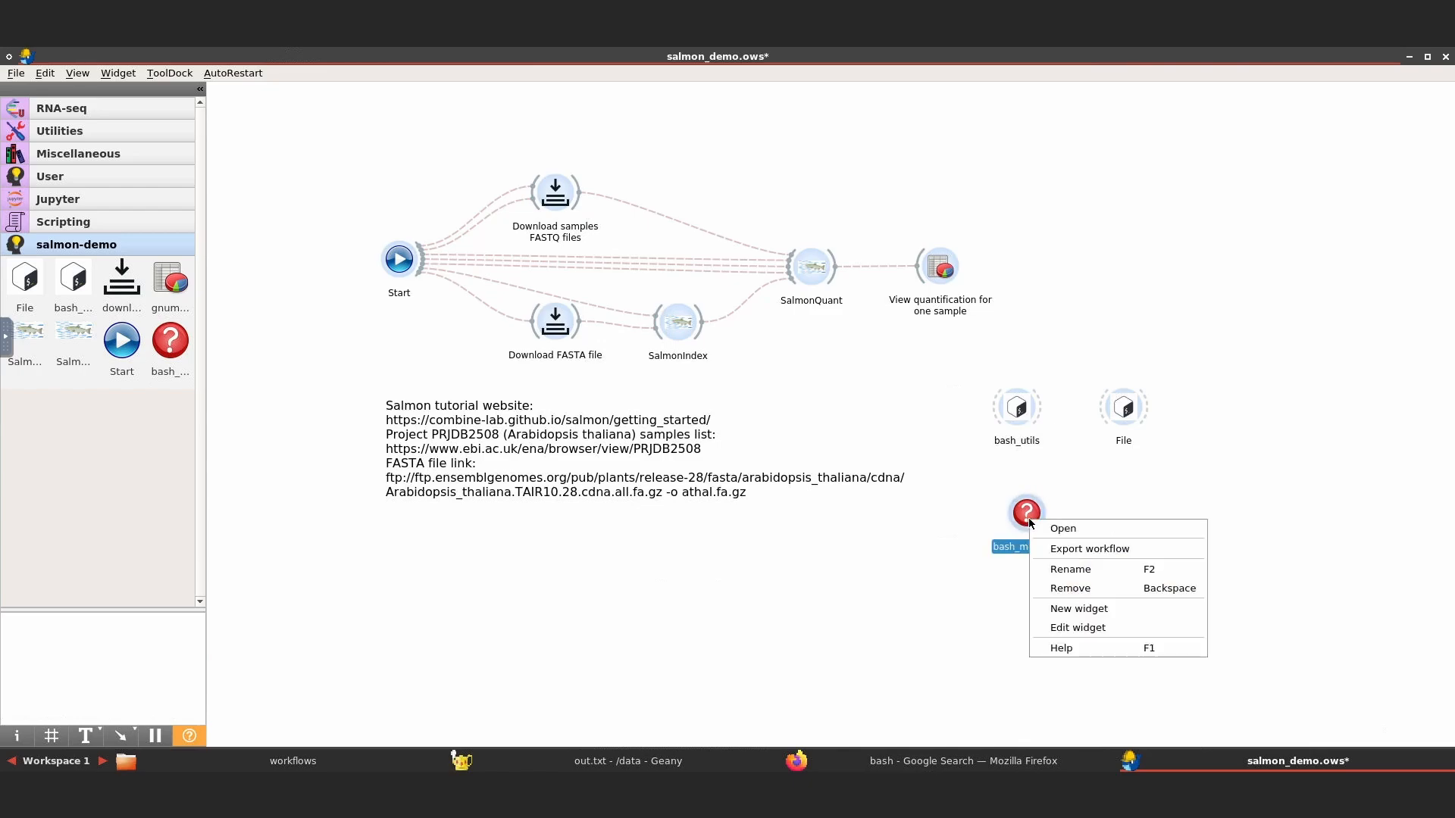
{"action": "left_click", "coordinate": [1130, 635]}
Load the bash_to_file definition from the salmon_demo widgets folder into bash_method3, agreeing to delete the existing directories.
{"action": "left_click", "coordinate": [778, 500]}
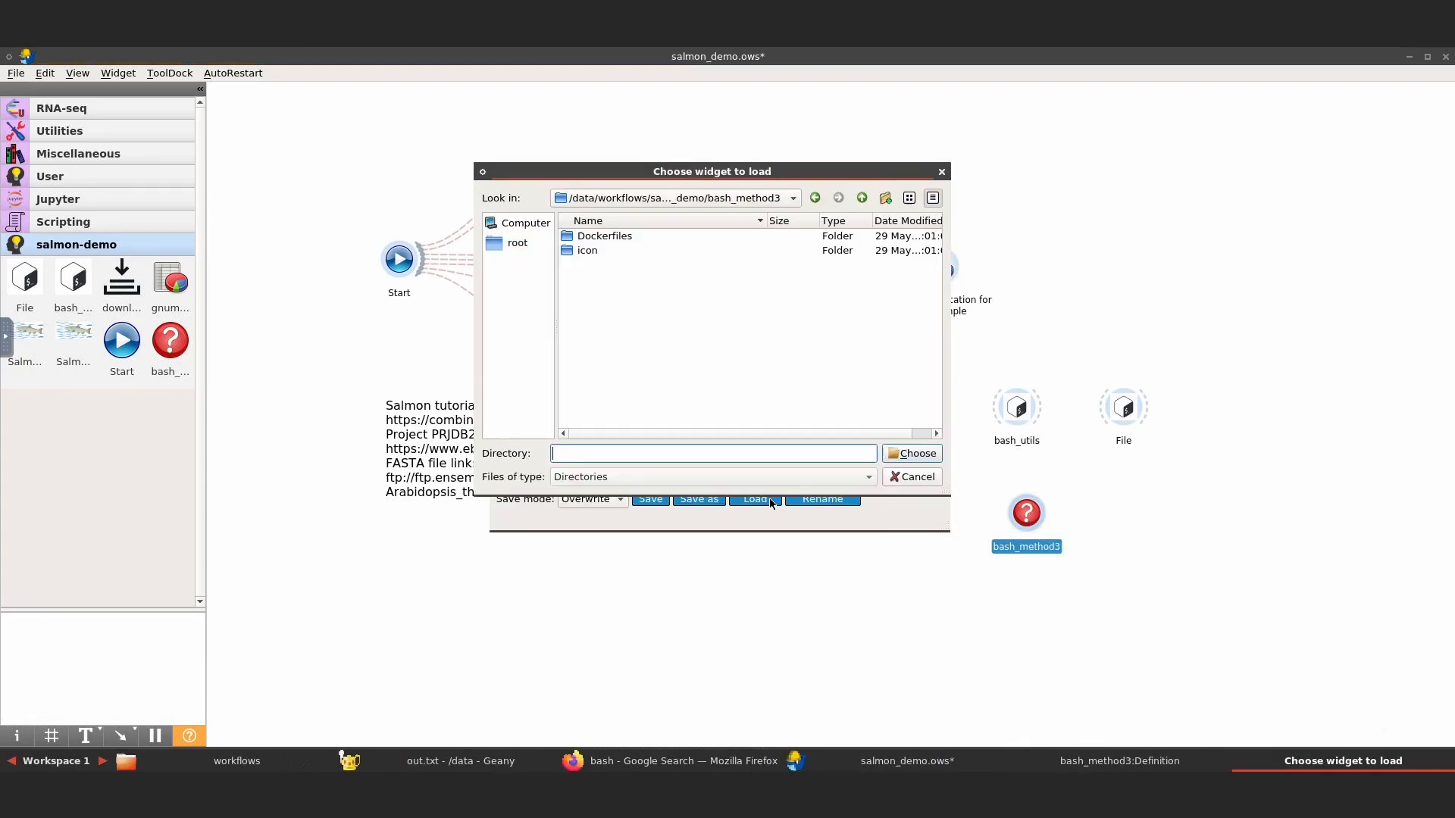
{"action": "left_click", "coordinate": [862, 197]}
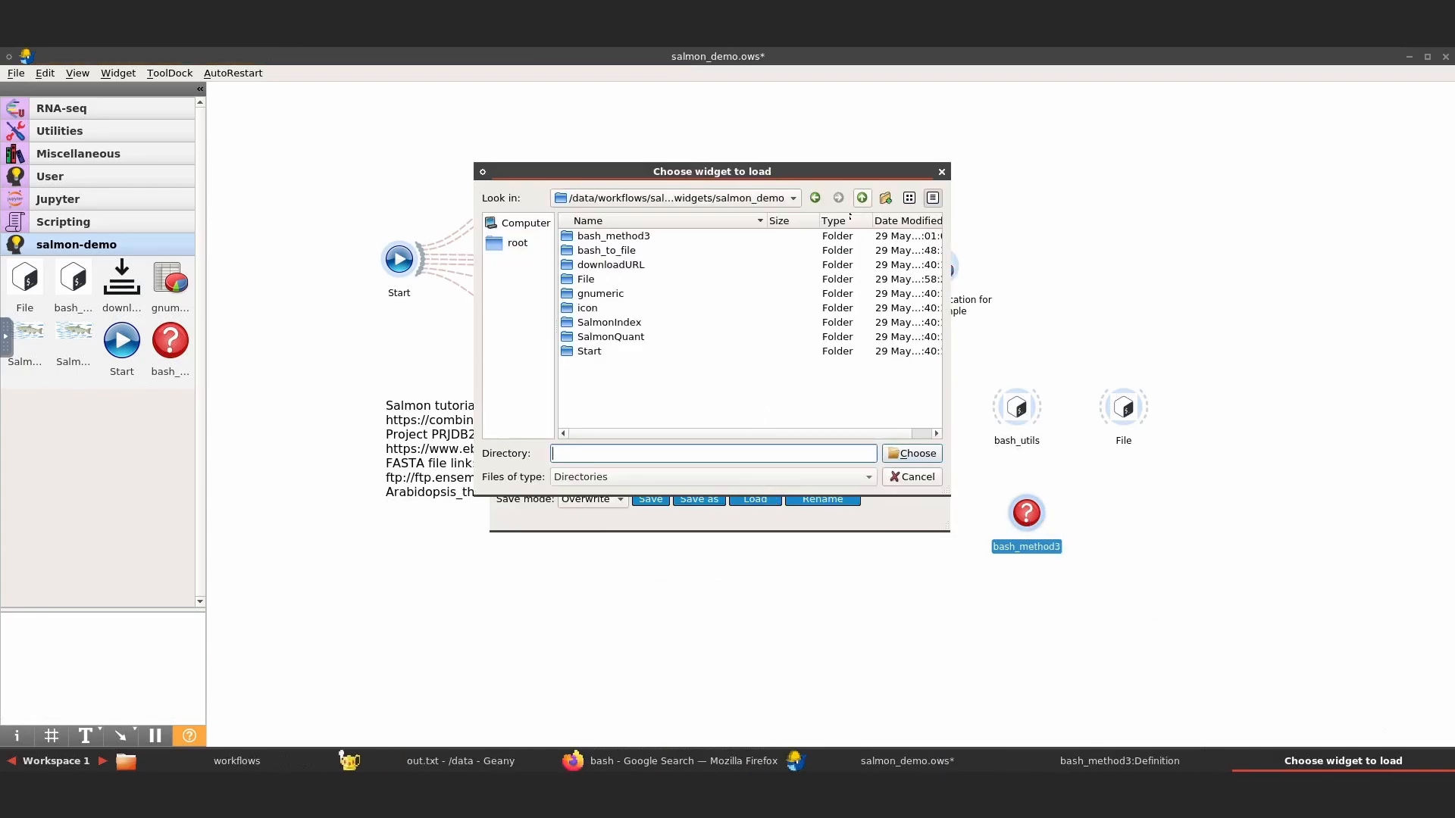
{"action": "left_click", "coordinate": [638, 251]}
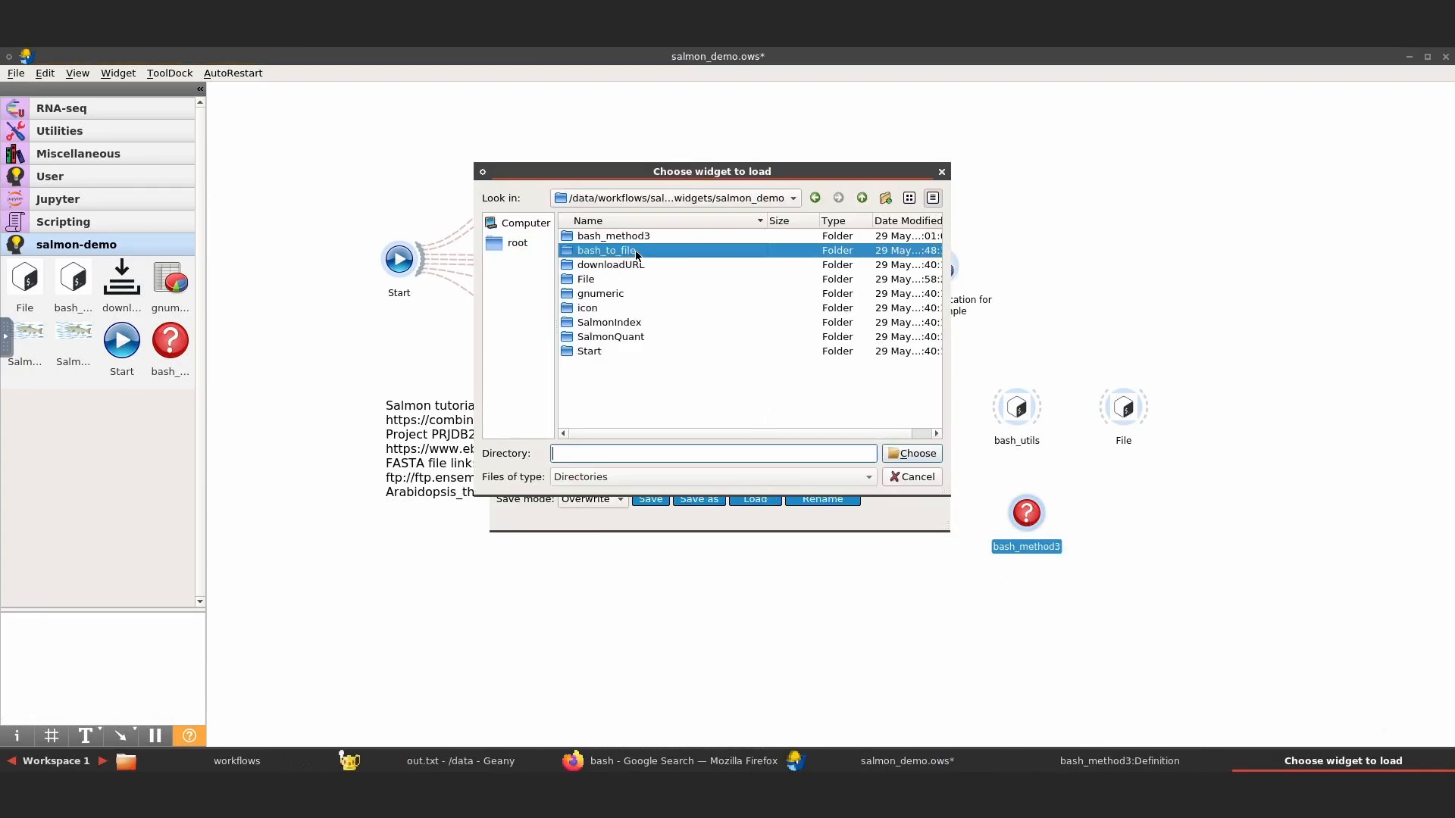
{"action": "left_click", "coordinate": [910, 453]}
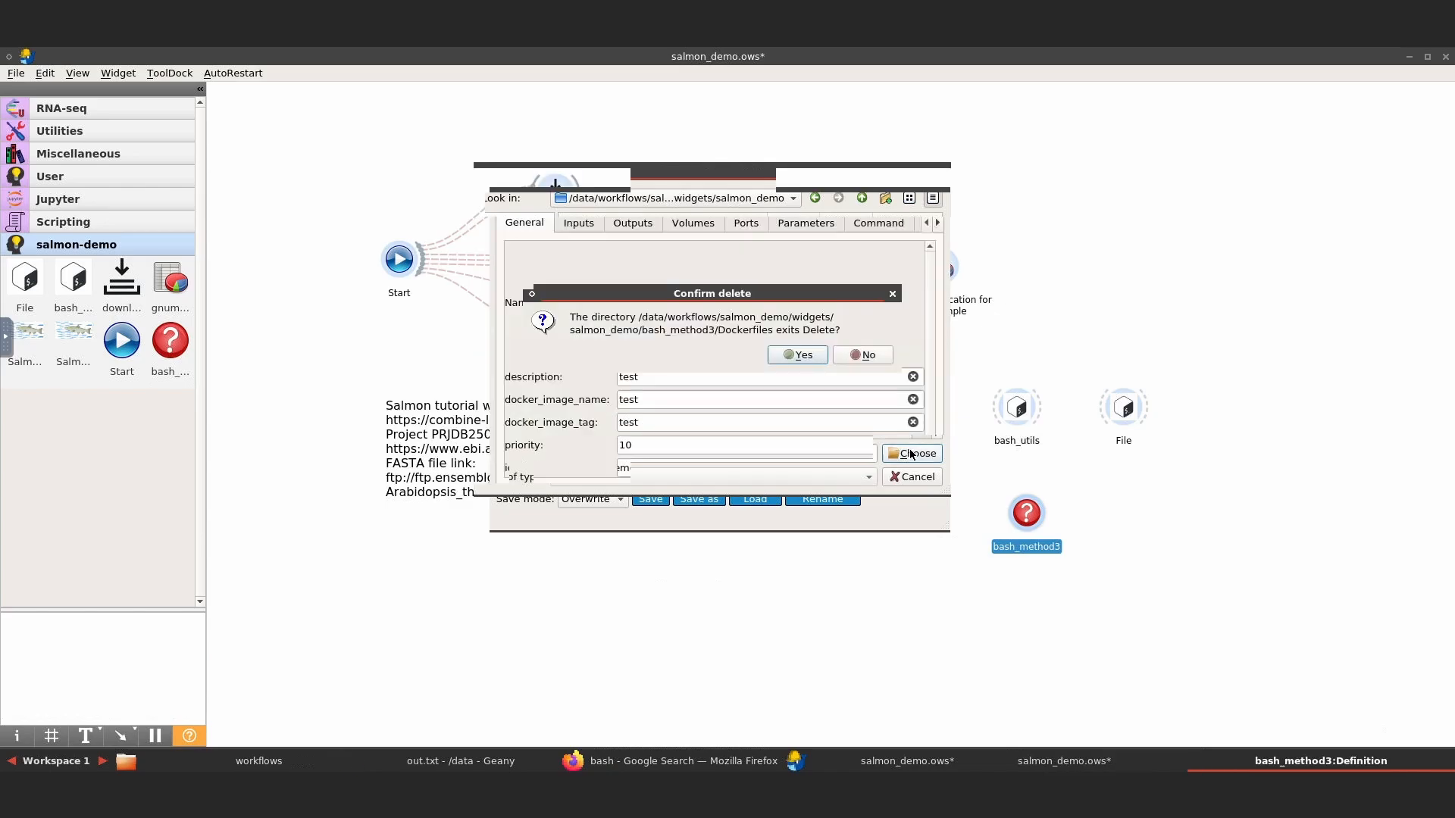
{"action": "left_click", "coordinate": [786, 355]}
{"action": "left_click", "coordinate": [842, 356]}
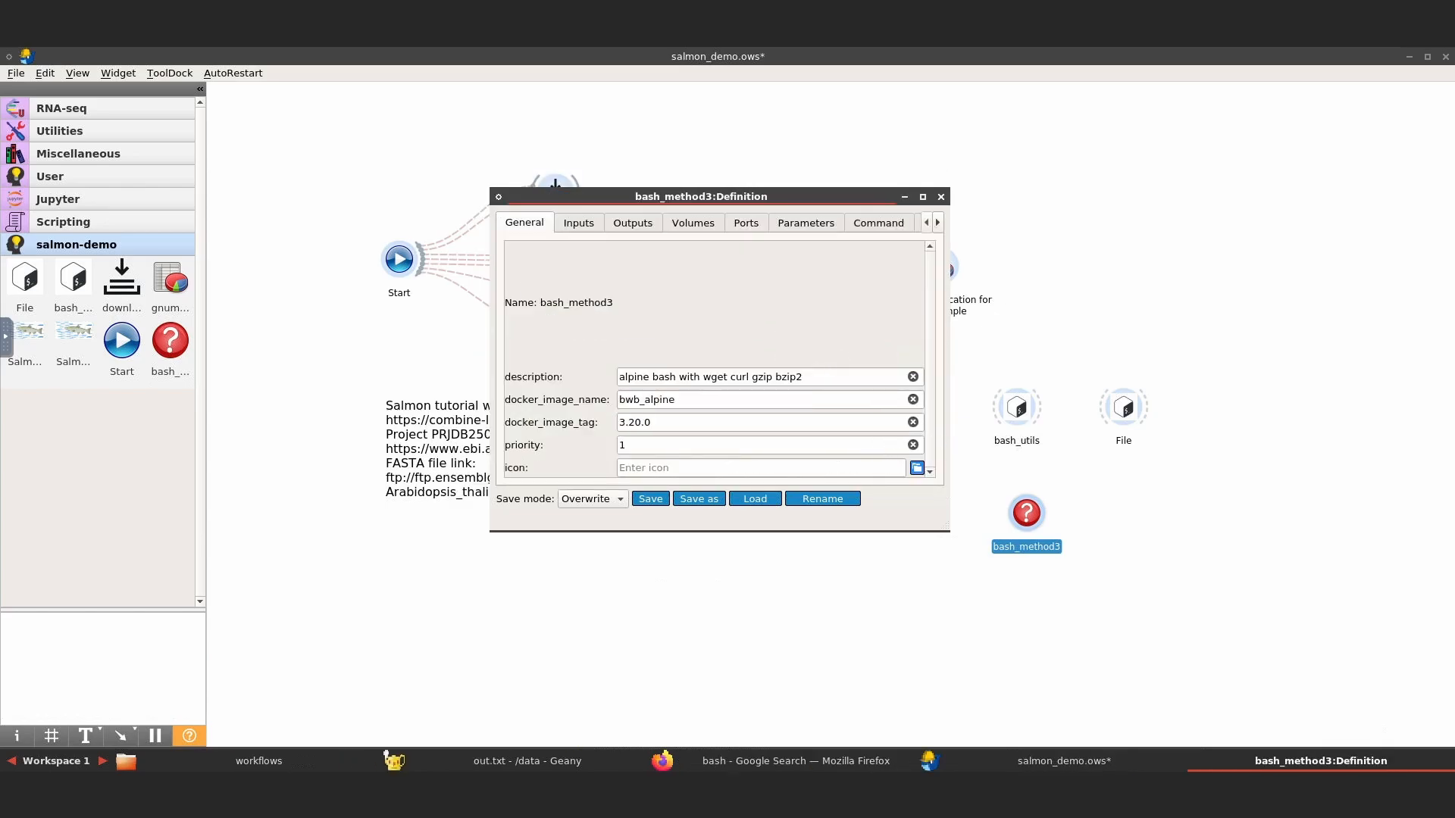
Save bash_method3's definition in Overwrite mode, reload it, and save the workflow changes.
{"action": "left_click", "coordinate": [656, 501]}
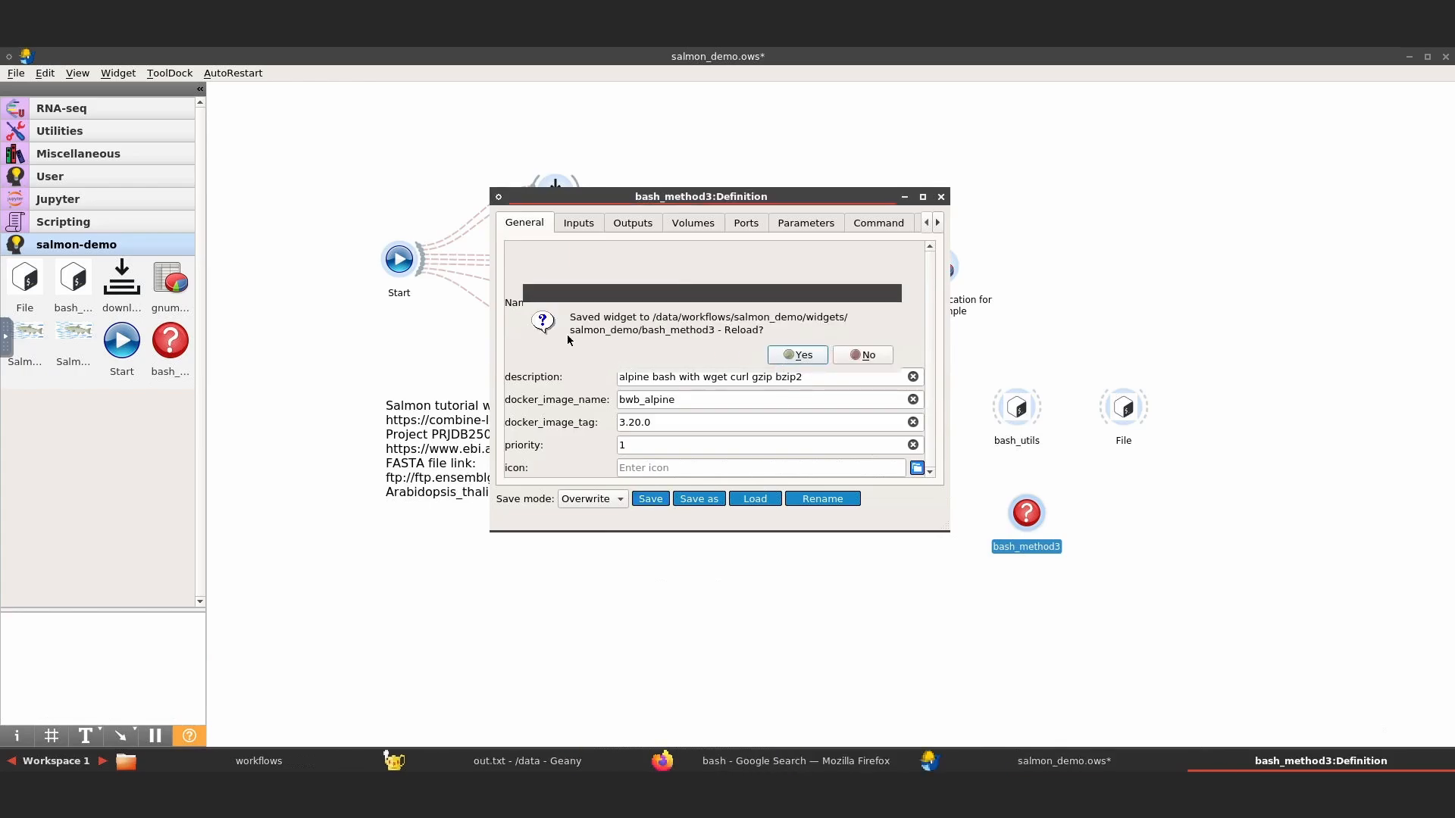
{"action": "left_click", "coordinate": [797, 355]}
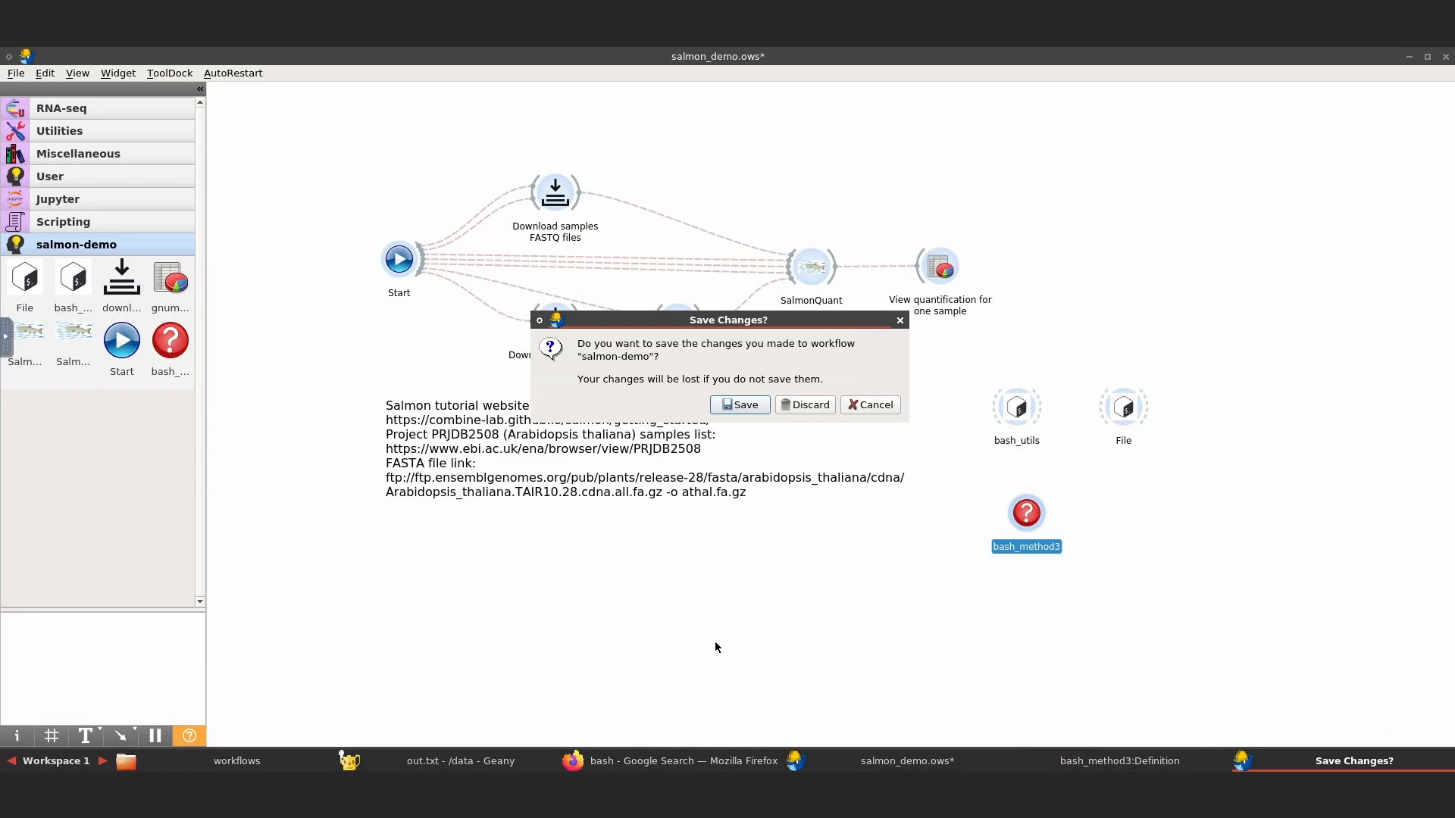
{"action": "left_click", "coordinate": [736, 406]}
{"action": "left_click", "coordinate": [747, 424]}
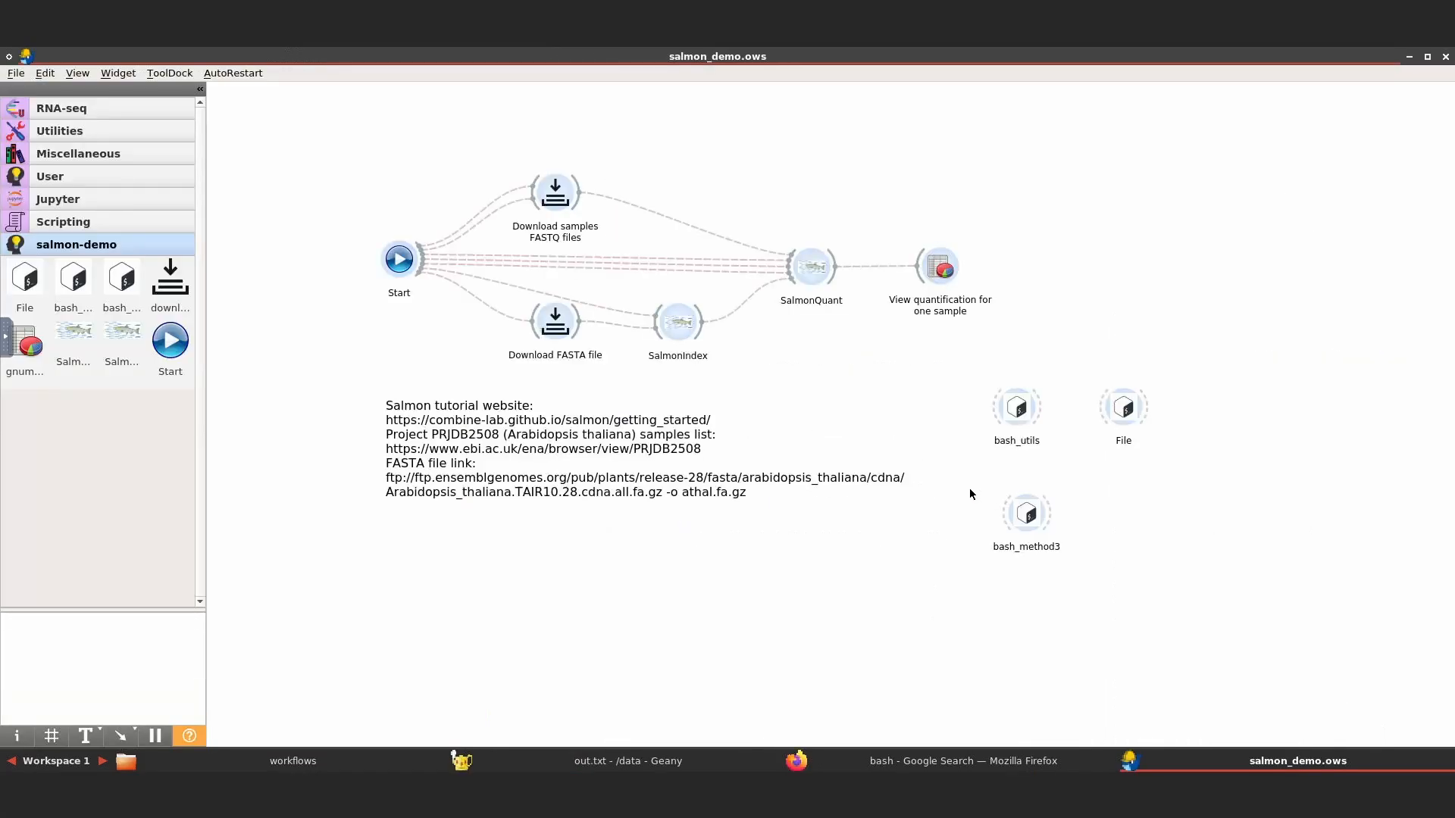
Check the required entries on the reloaded bash_method3 widget's form.
{"action": "left_click_drag", "start_coordinate": [969, 480], "coordinate": [1149, 570]}
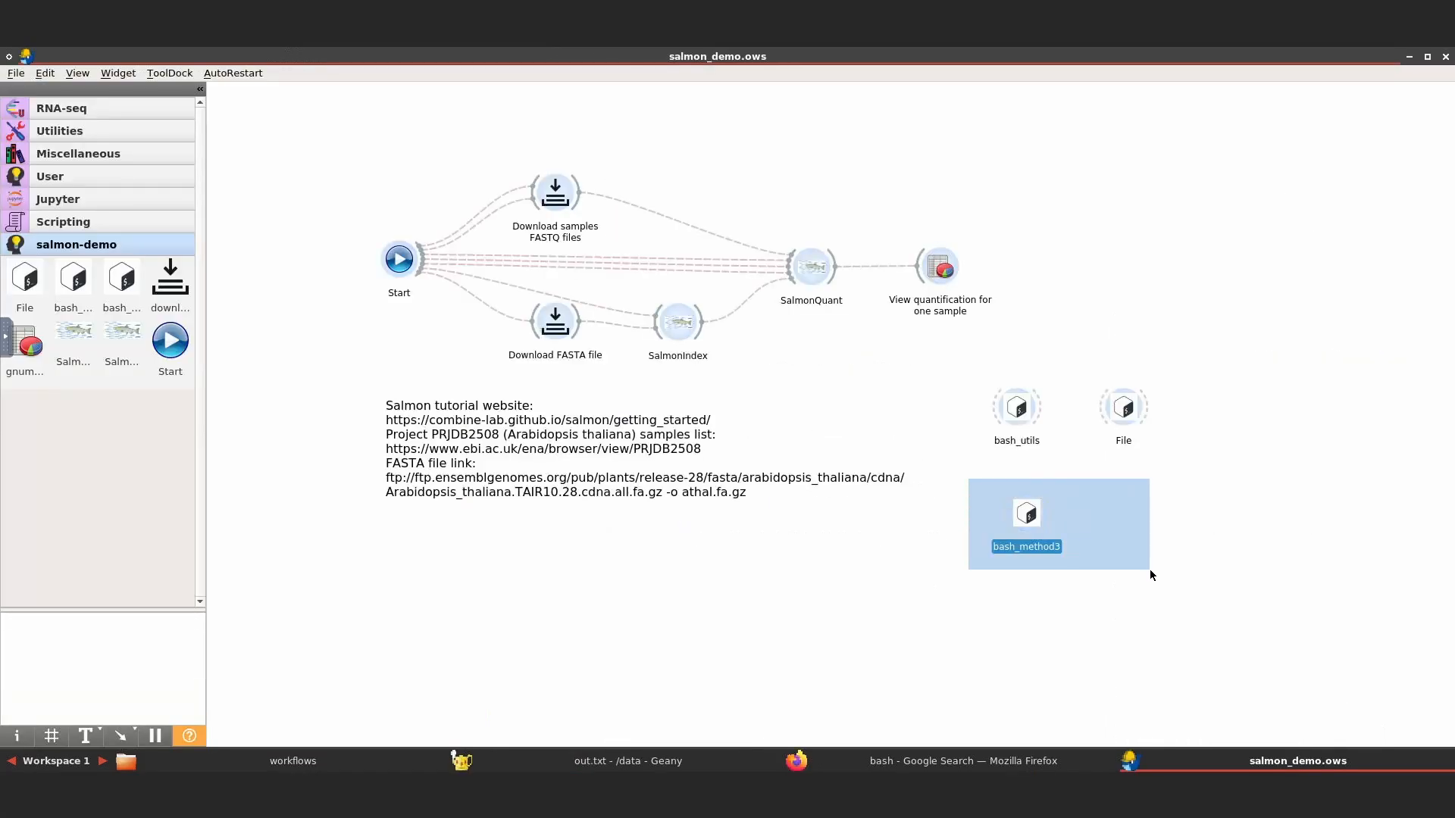
{"action": "double_click", "coordinate": [1027, 514]}
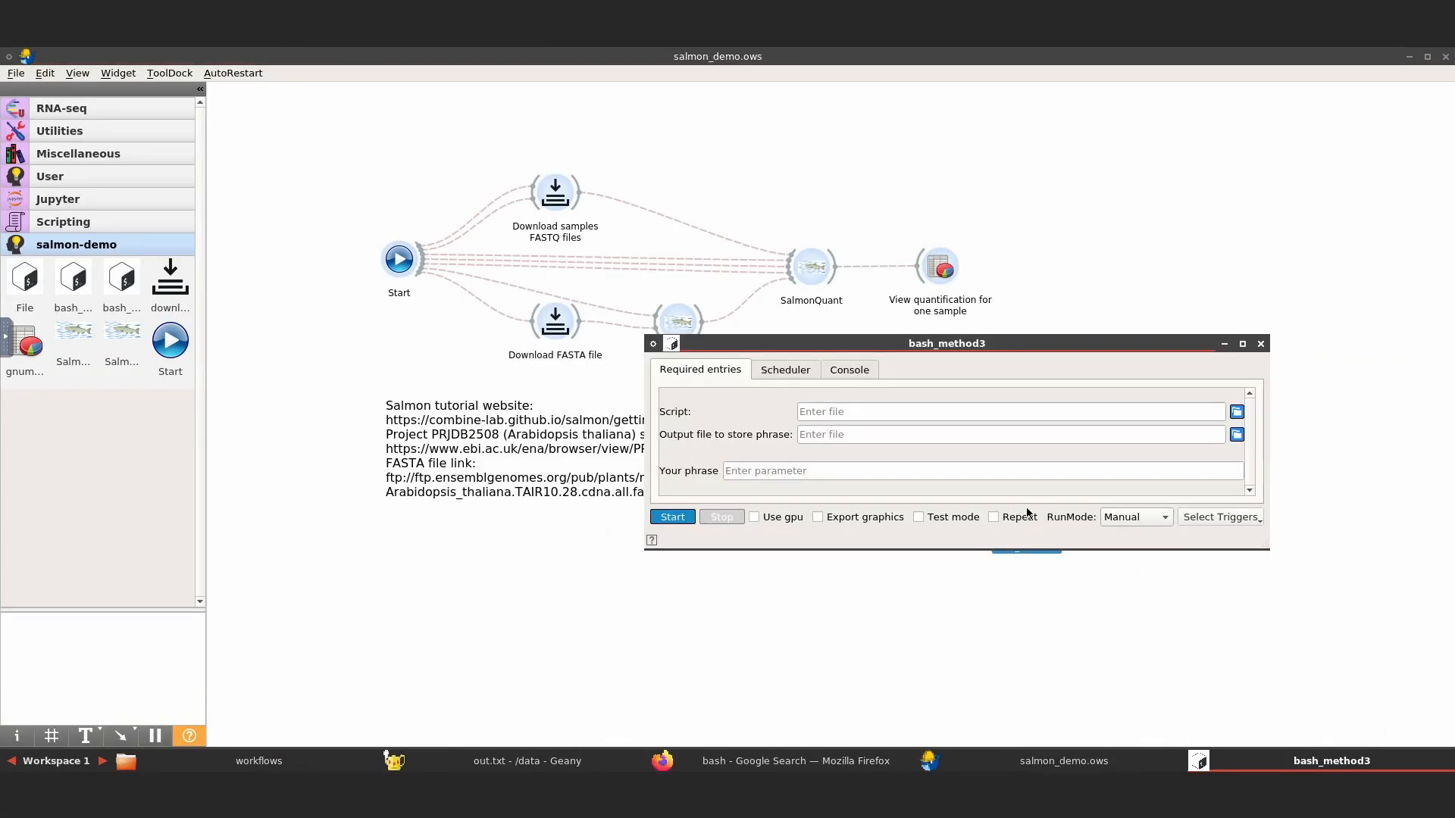
{"action": "left_click", "coordinate": [964, 584]}
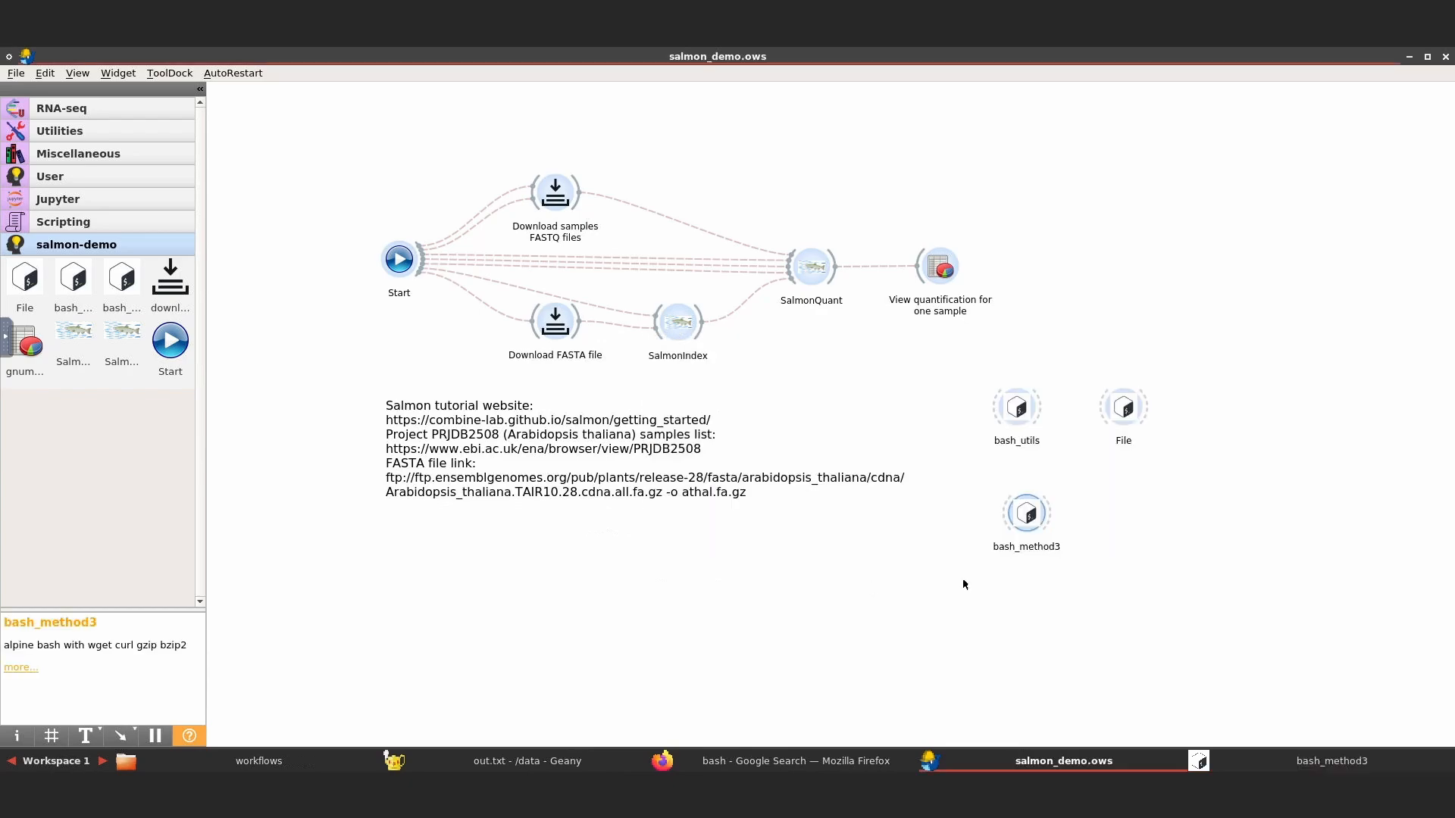